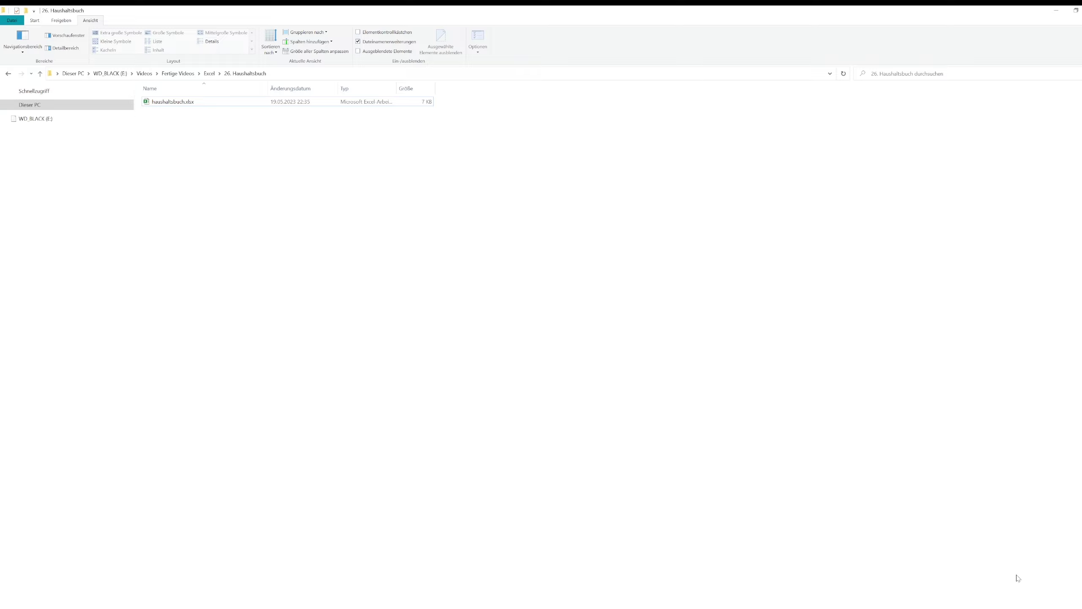
Open haushaltsbuch.xlsx from the 26. Haushaltsbuch folder in Excel
click(396, 102)
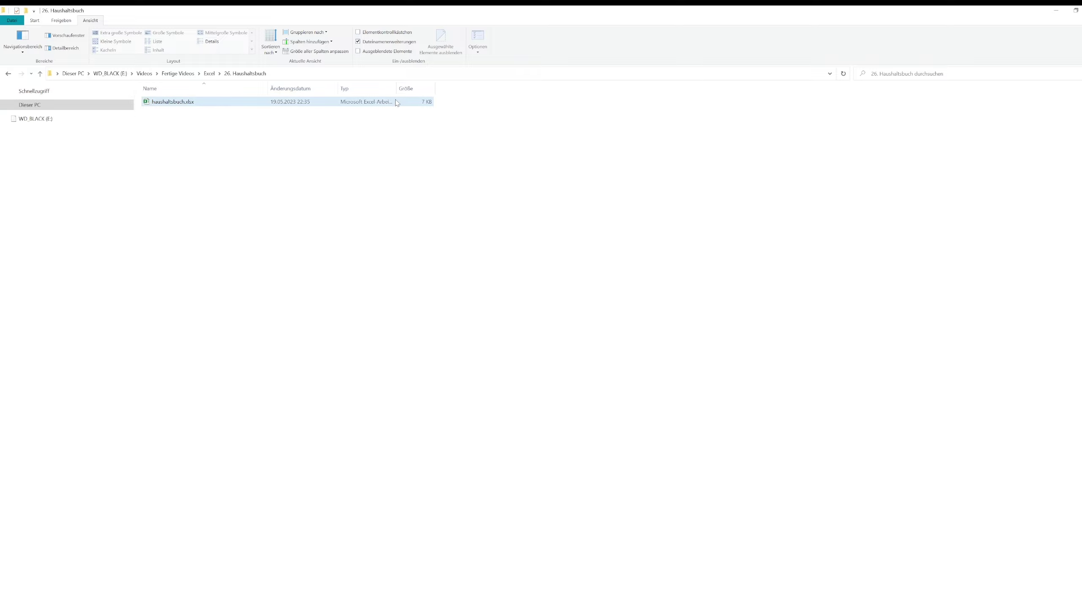
double_click(396, 102)
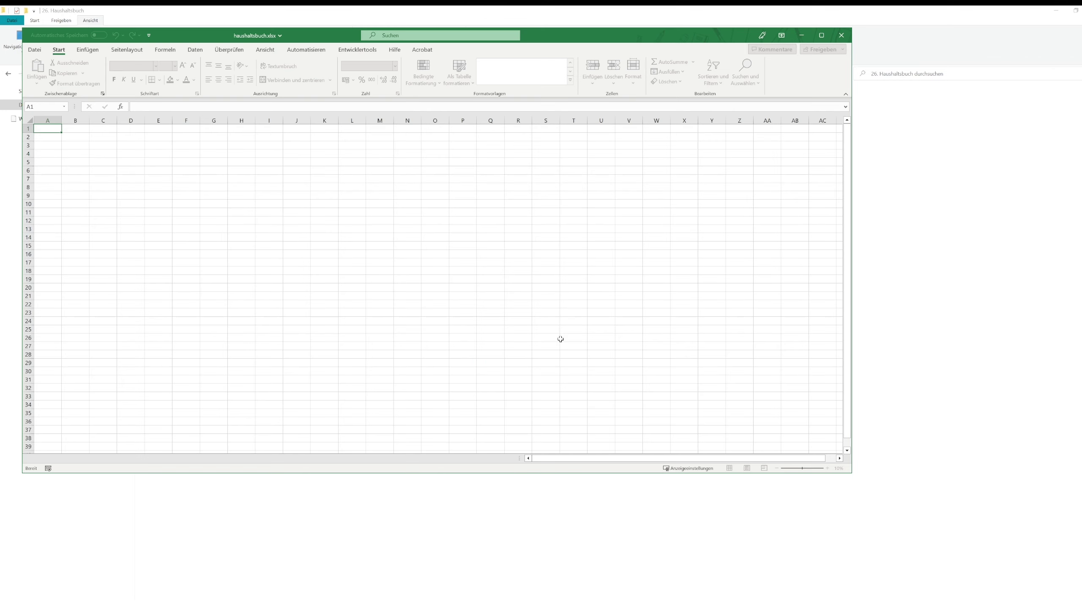
Maximize the window, add a new worksheet and rename Tabelle2 to Daten
click(815, 39)
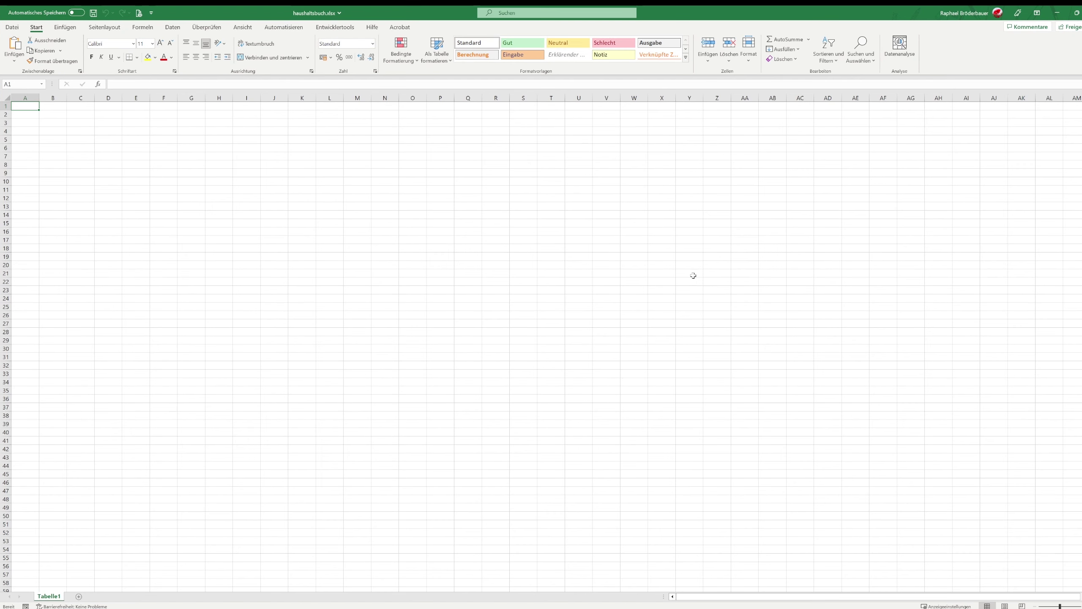
click(79, 596)
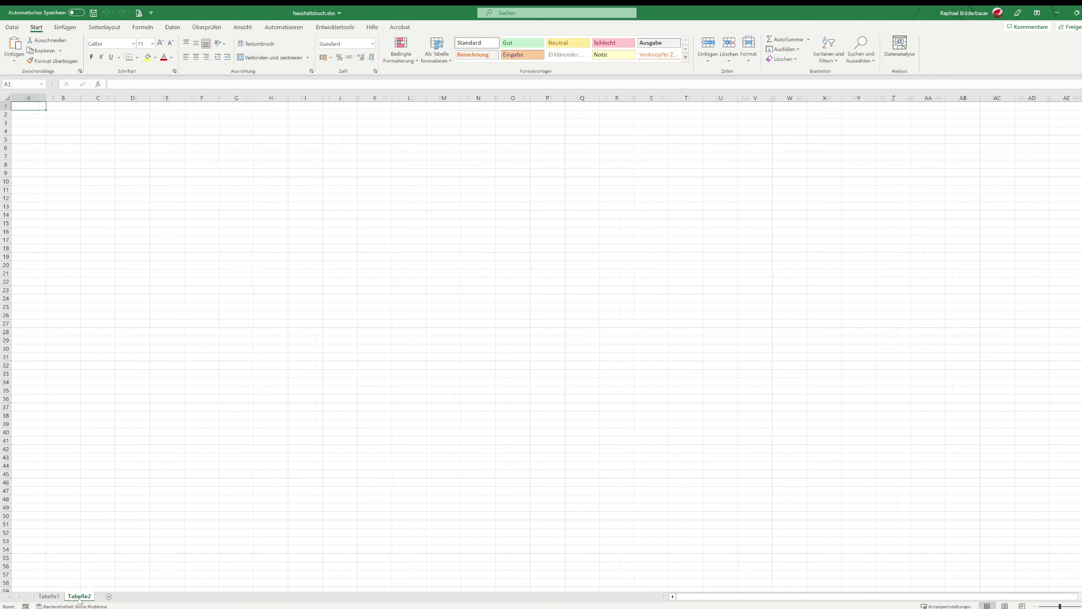
ctrl+scroll(139, 540, up, 4)
ctrl+scroll(128, 562, up, 1)
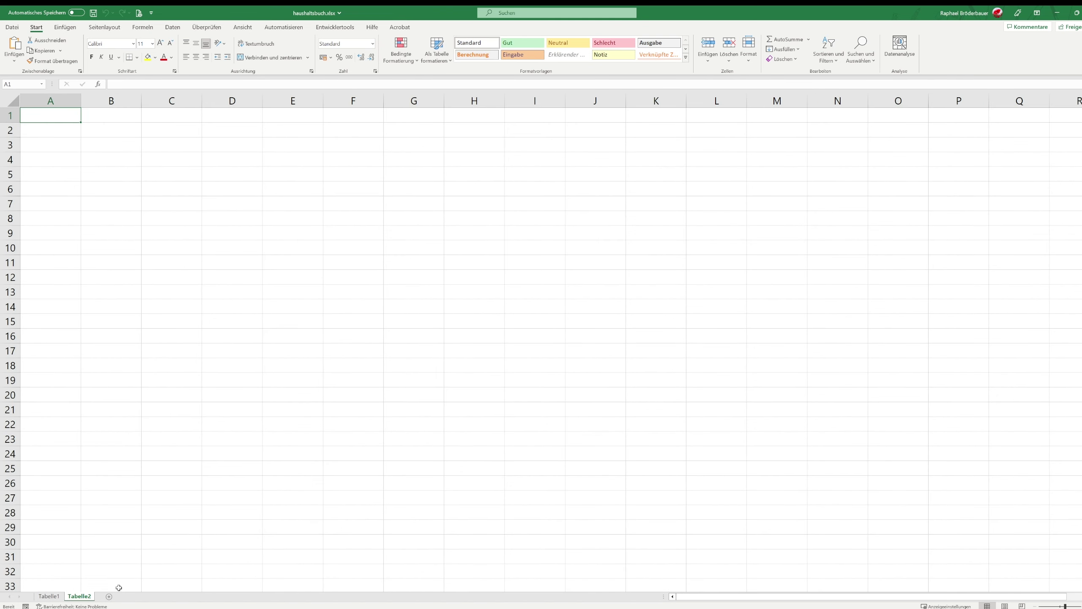
double_click(87, 596)
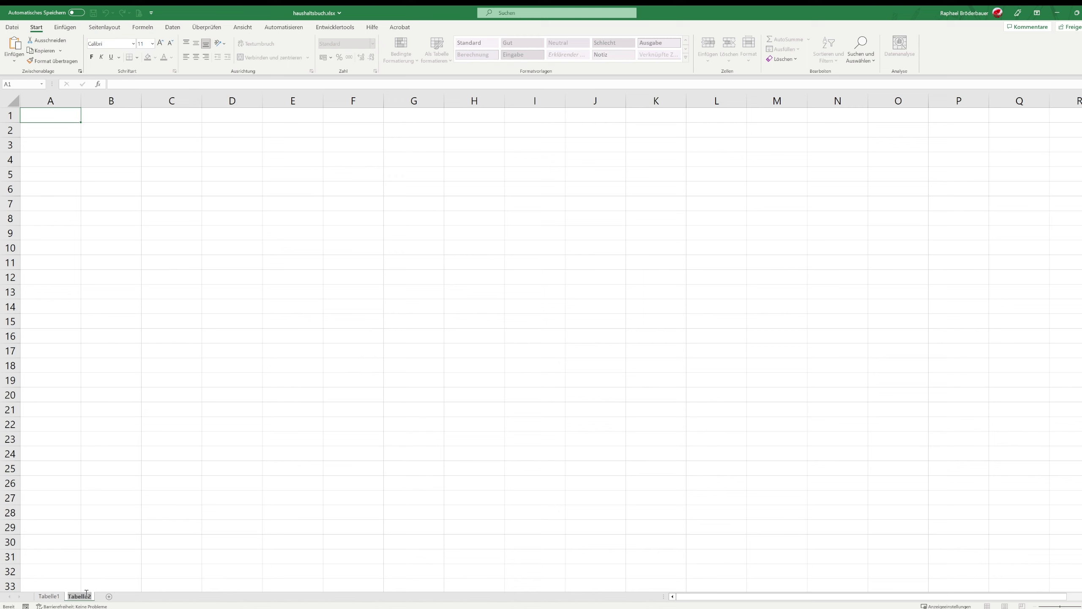
text(Daten)
key(Return)
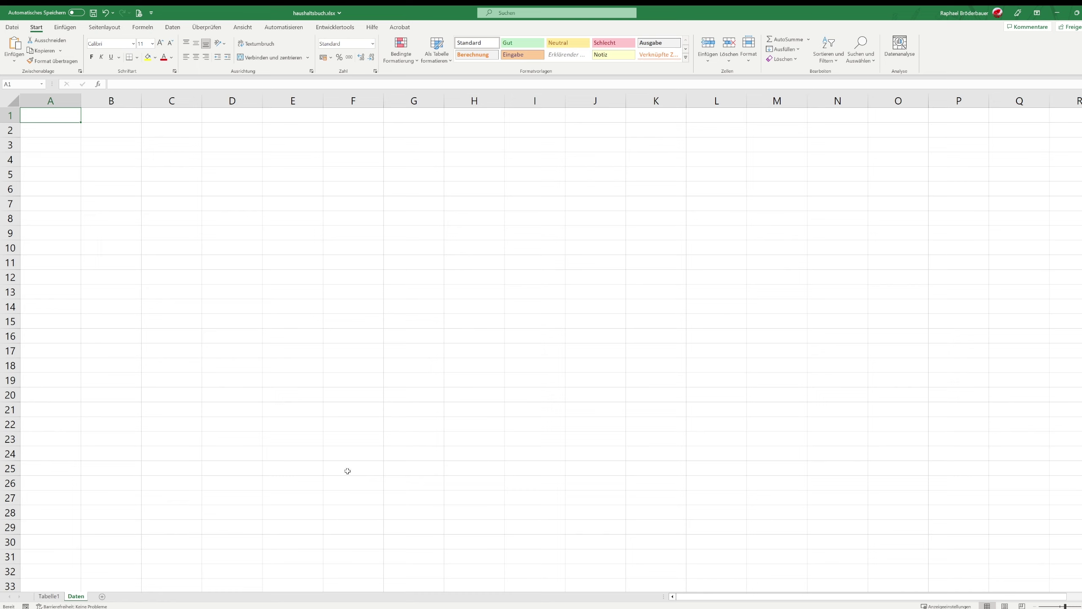
Enter the heading Datum in cell A1
click(157, 229)
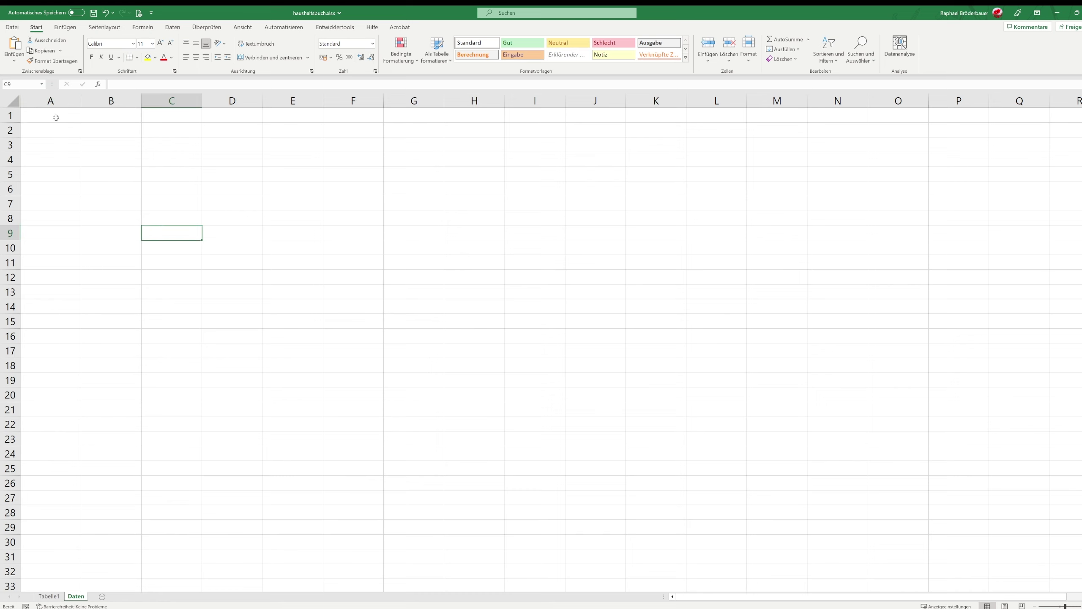
click(56, 117)
ctrl+scroll(198, 265, up, 1)
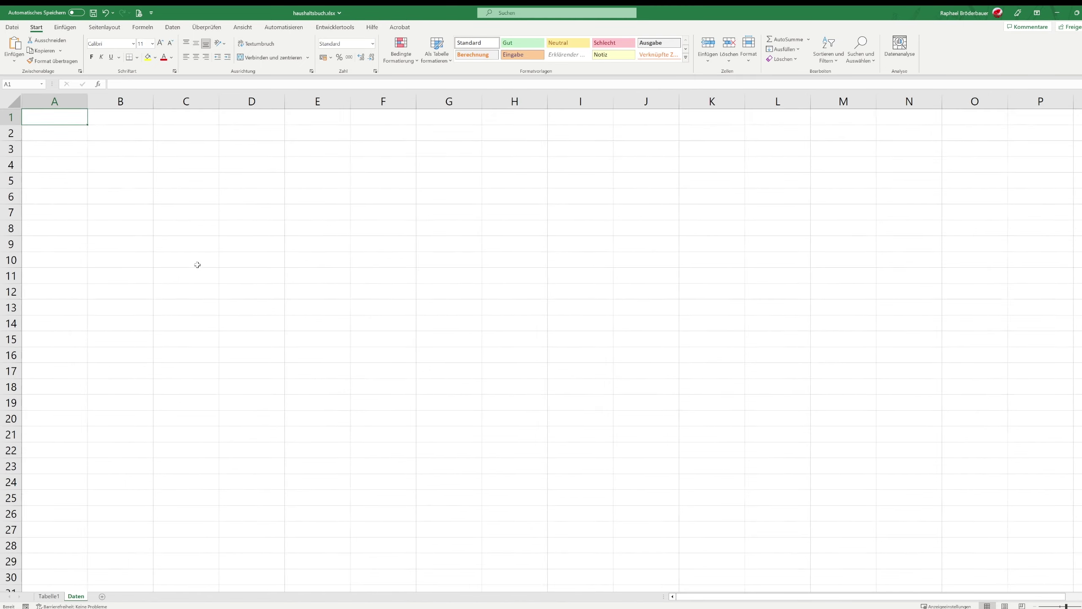
ctrl+scroll(198, 265, up, 2)
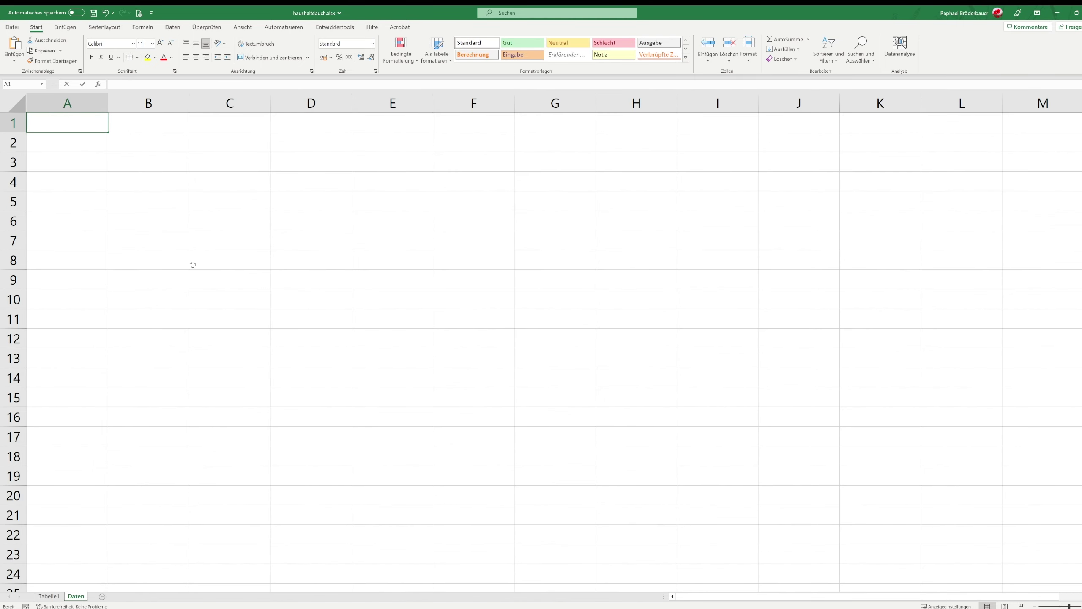
text(Datum)
key(Return)
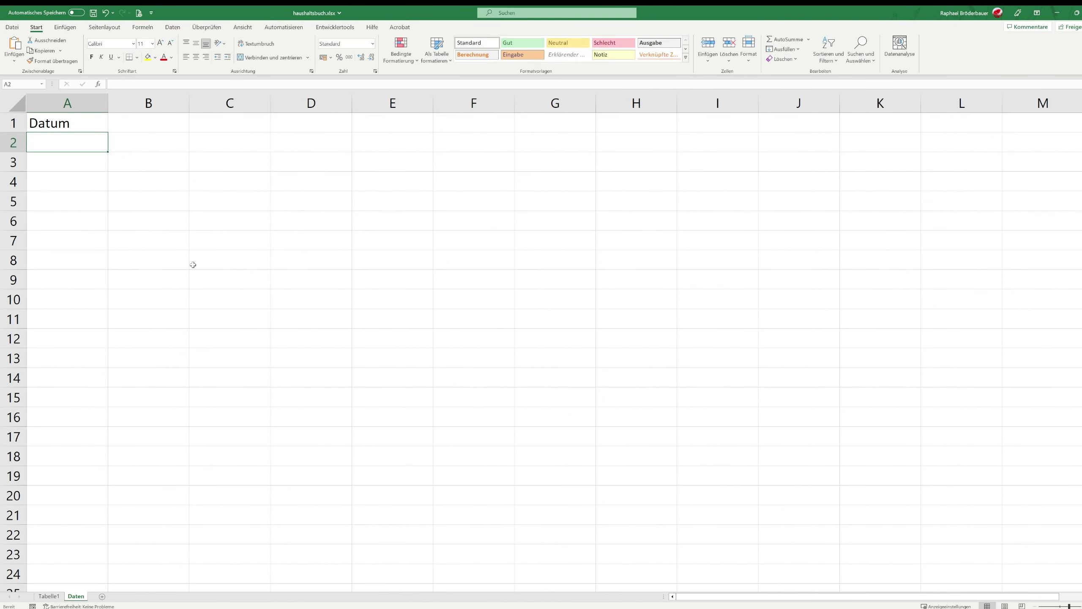
Enter the heading ein/aus in B1, correcting the mistyped text
click(181, 129)
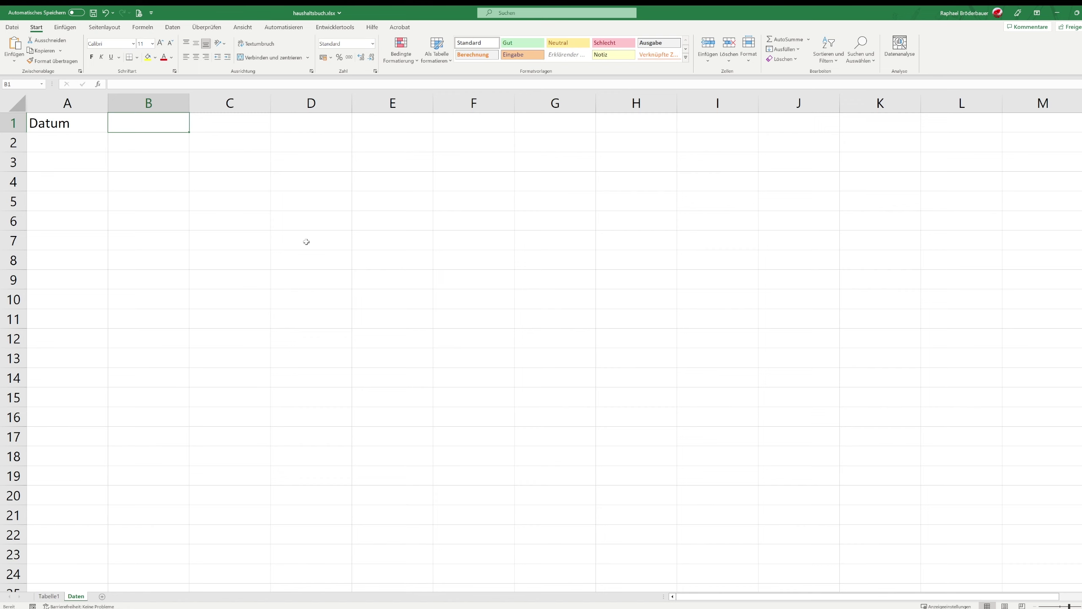
text(E)
text(IN)
key(BackSpace)
key(BackSpace)
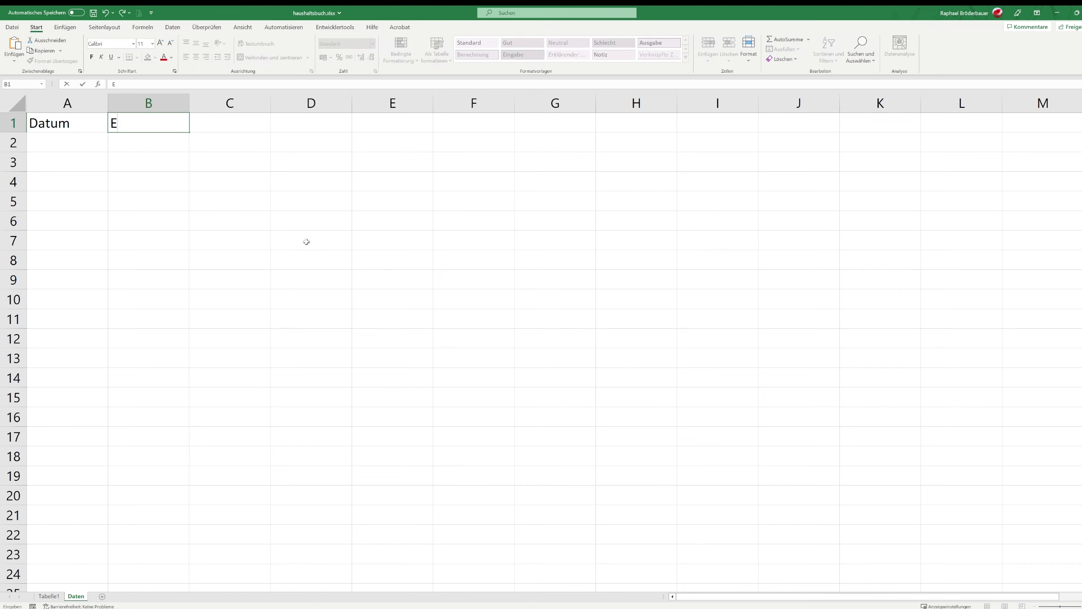
text(innahme/)
text(Au)
key(BackSpace)
key(BackSpace)
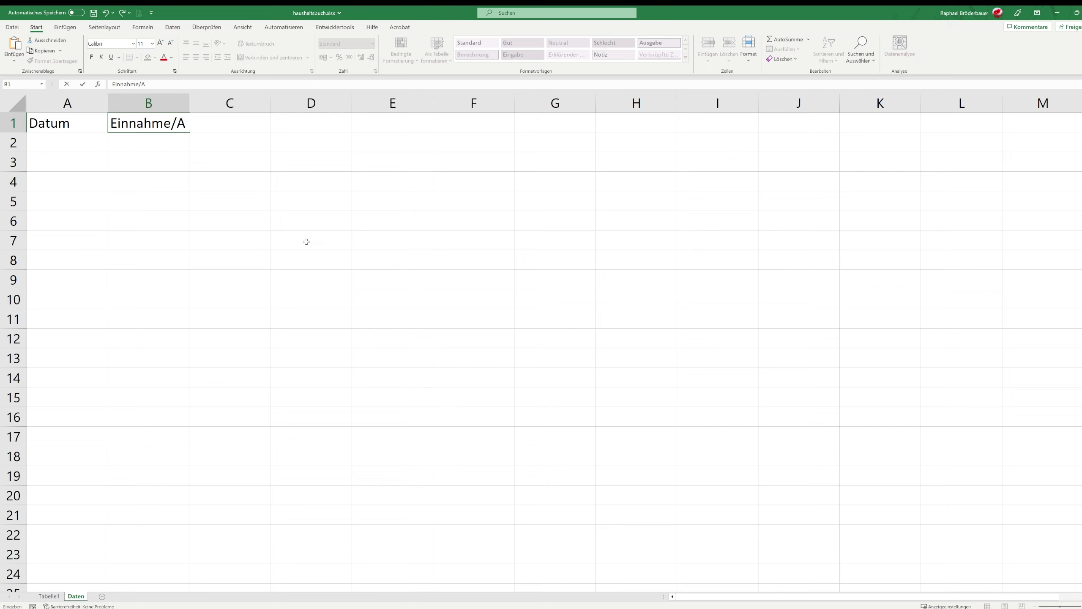
key(BackSpace)
key(BackSpace)
key(BackSpace)
key(BackSpace)
key(BackSpace)
key(BackSpace)
key(BackSpace)
text(aus)
key(BackSpace)
key(BackSpace)
key(BackSpace)
text(Aus)
key(BackSpace)
key(BackSpace)
key(BackSpace)
key(BackSpace)
key(BackSpace)
text(n/aus)
key(Tab)
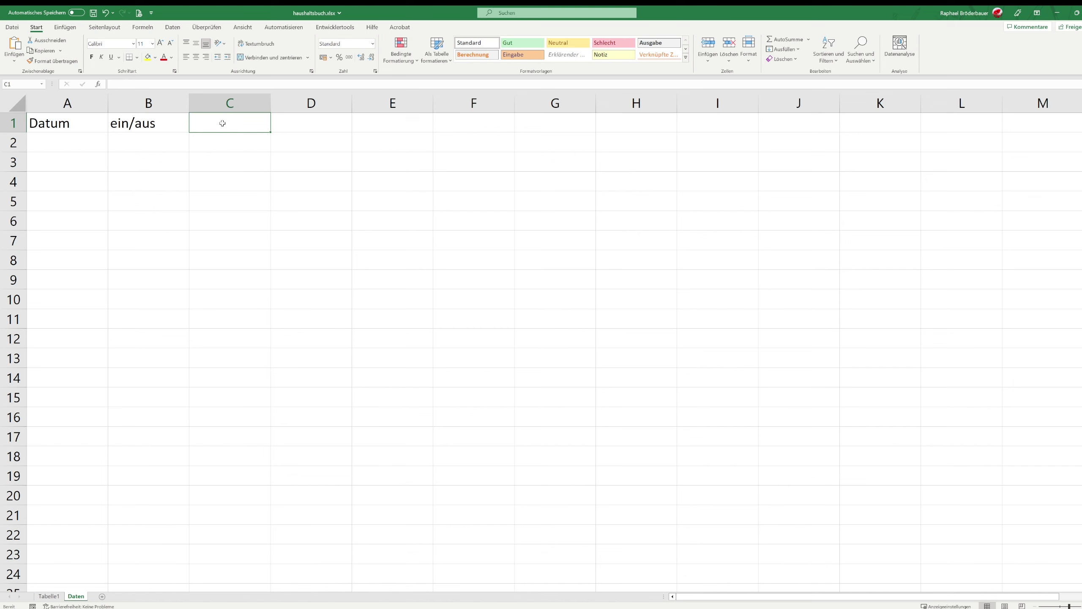
Add the headings Text in C1 and Betrag in D1
text(Text)
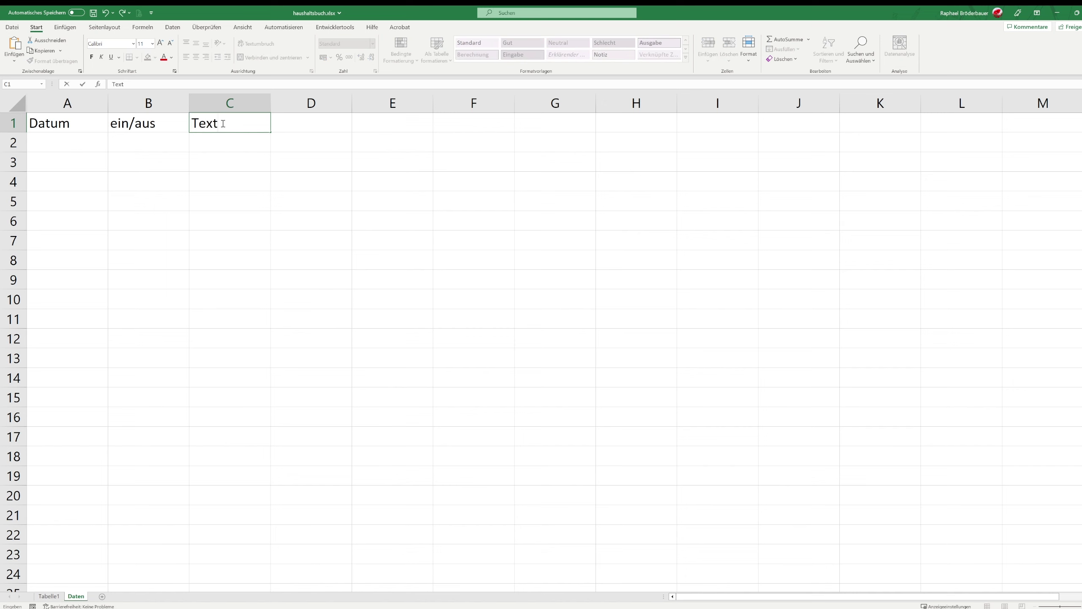
key(Tab)
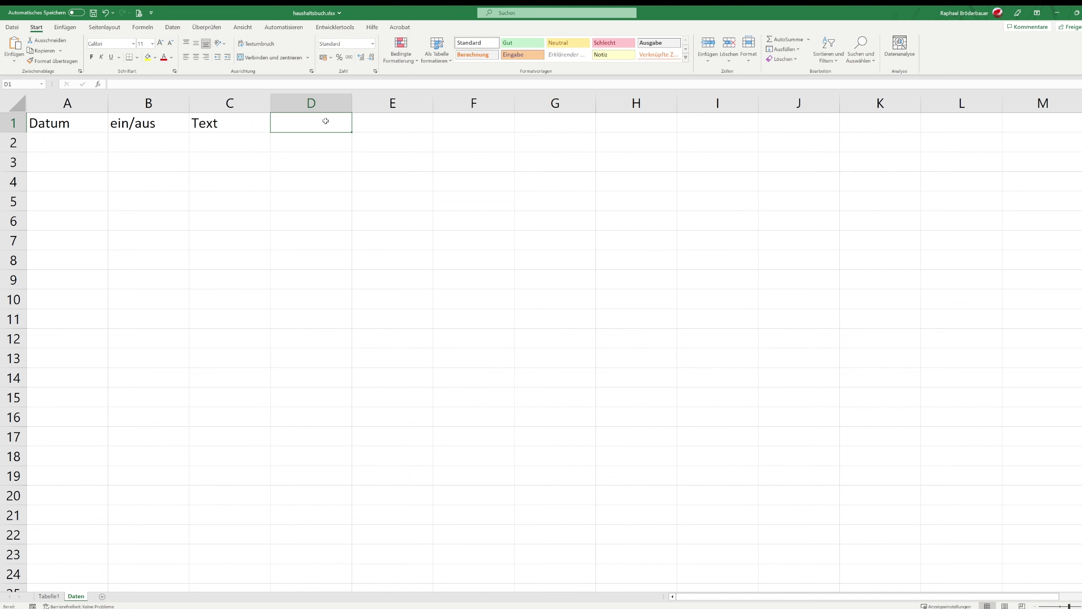
text(Betrag)
key(Return)
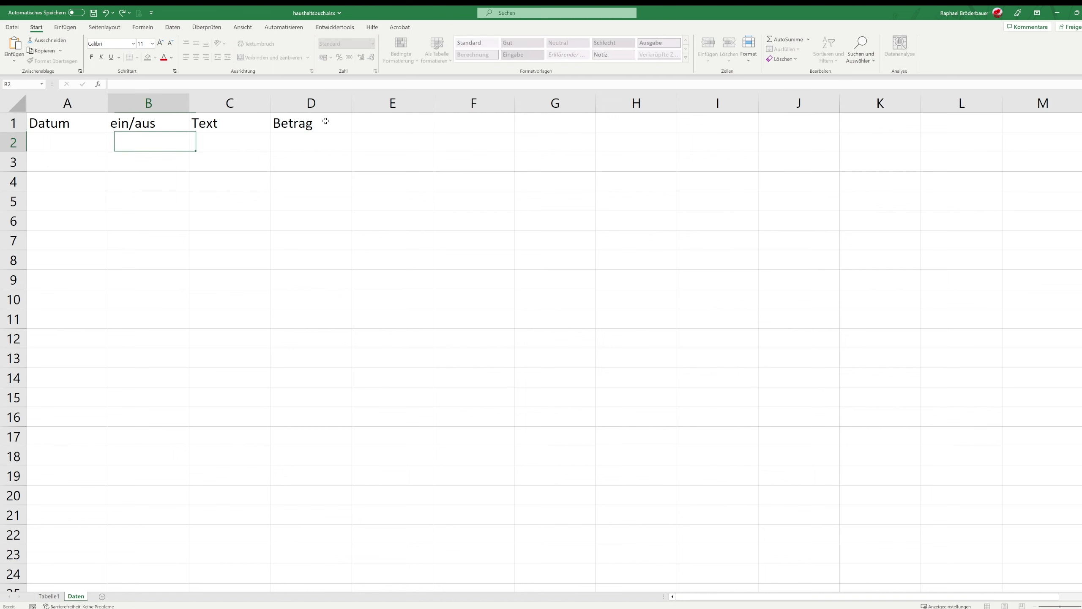
Insert a blank column C before Text and give it the heading Typ
right_click(206, 102)
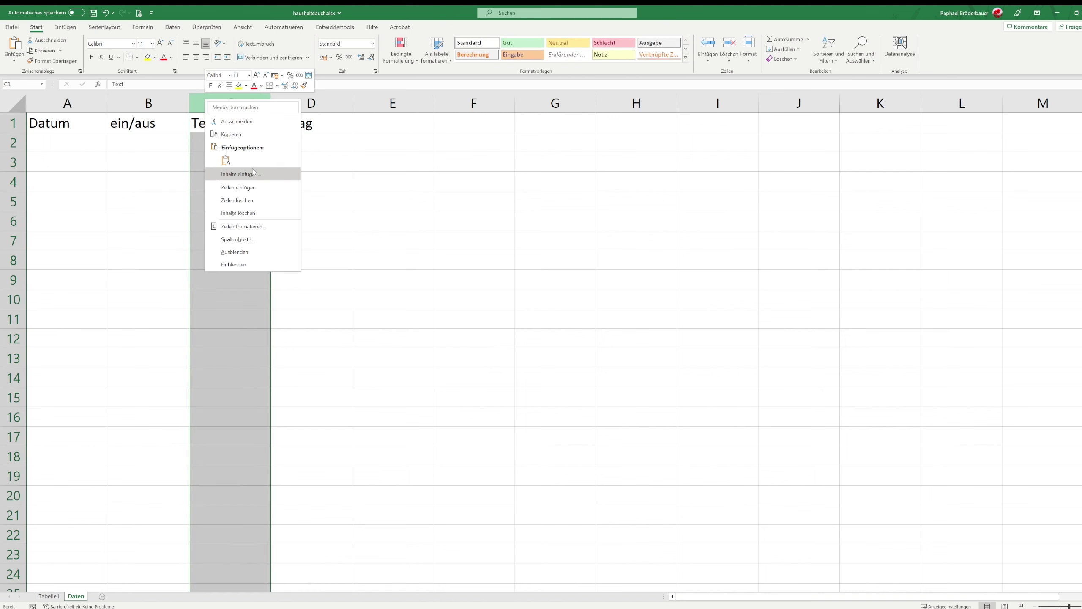
click(256, 174)
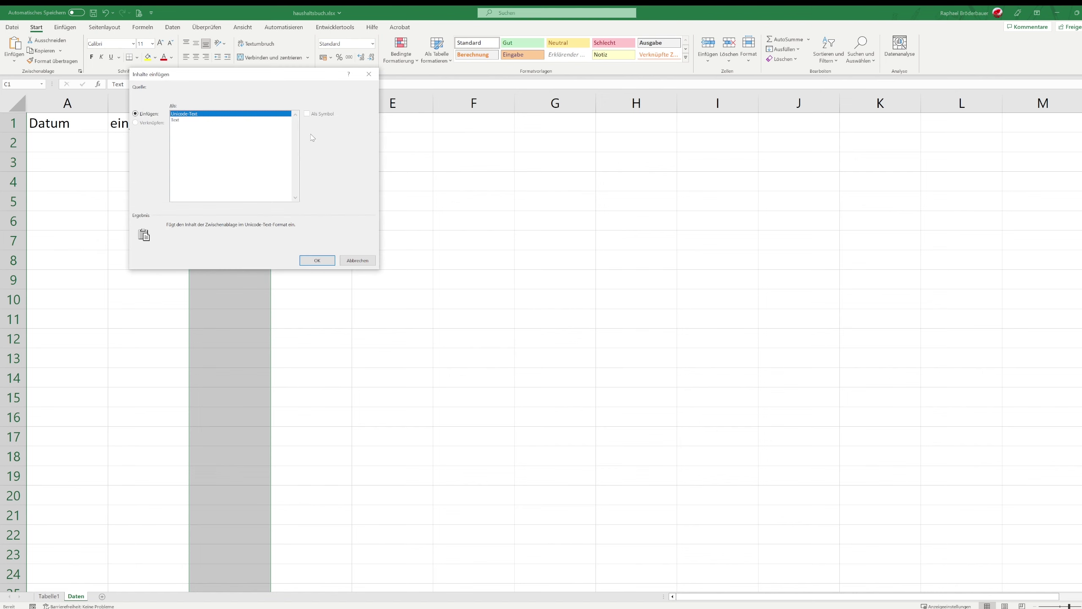
double_click(209, 116)
right_click(209, 102)
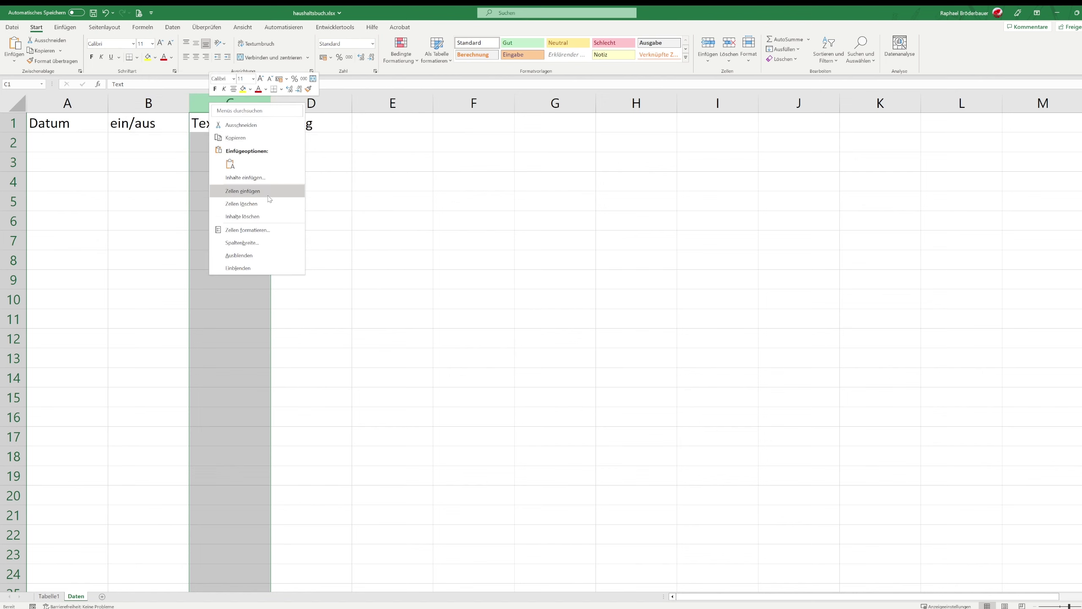
click(268, 195)
click(222, 115)
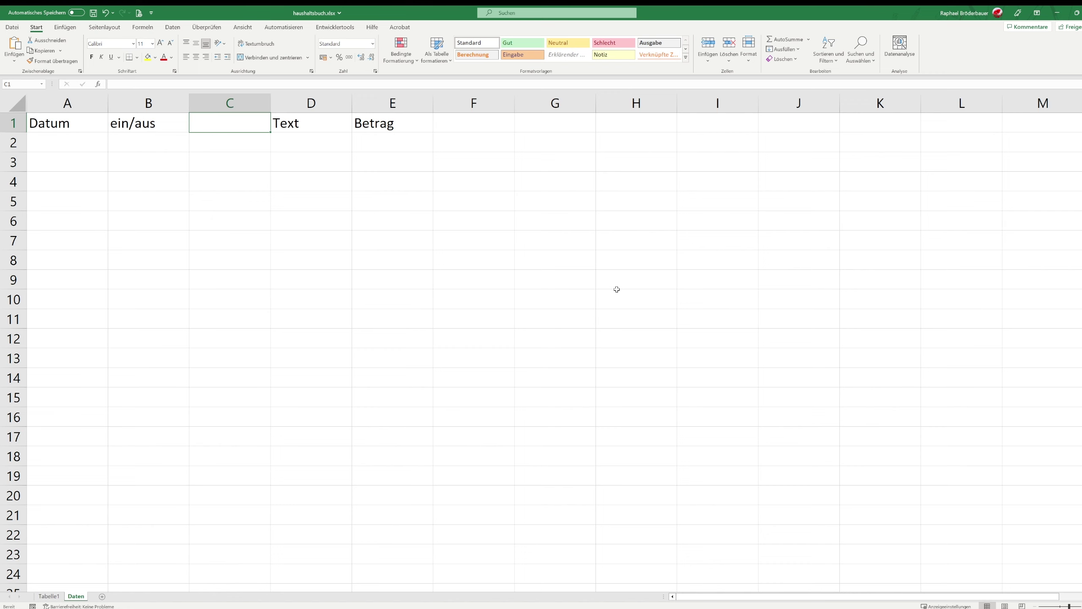
text(Typ)
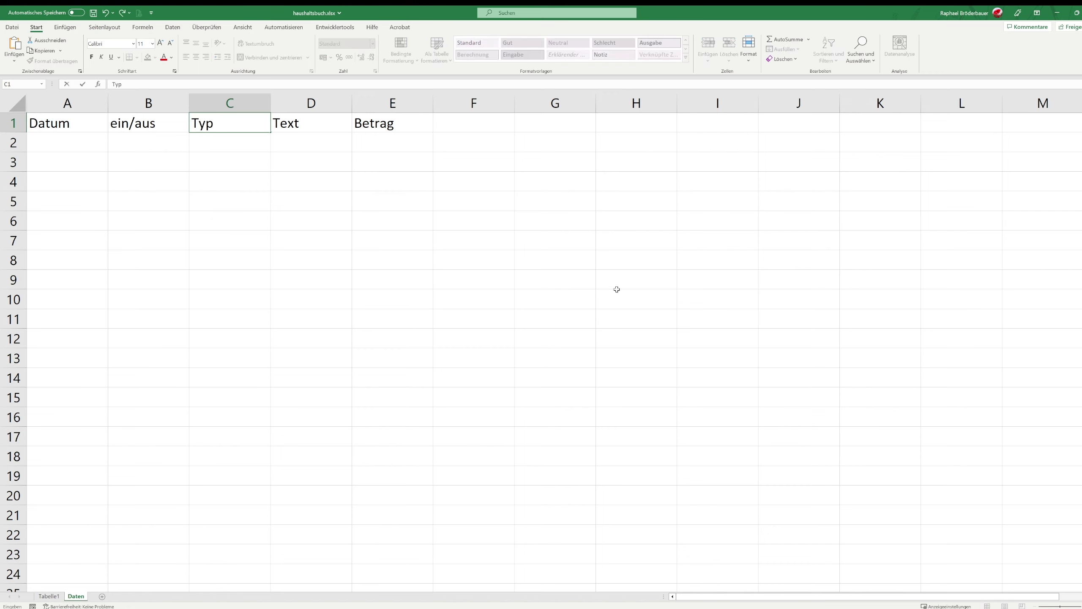
key(Return)
Center the headings in A1:E1 both horizontally and vertically
click(441, 154)
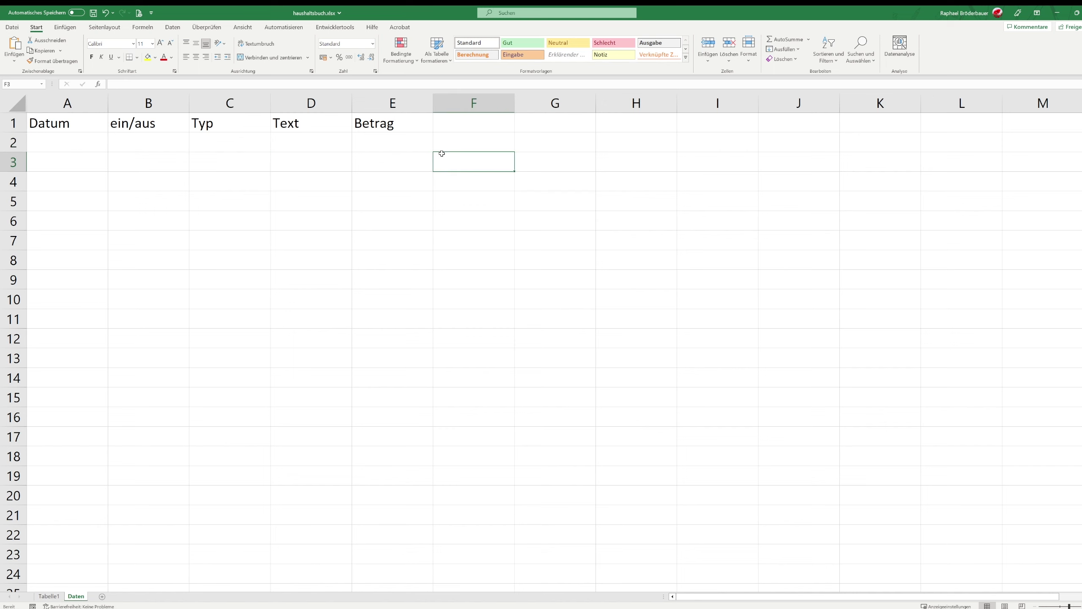
scroll(445, 205, down, 7)
scroll(446, 218, up, 7)
drag(377, 127, 72, 123)
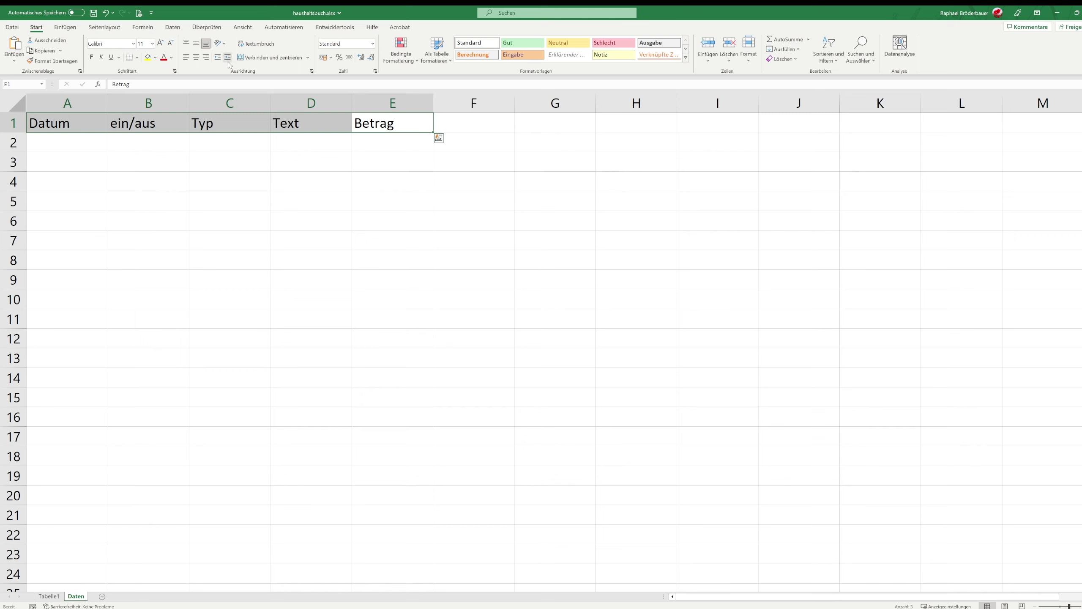
click(196, 57)
click(196, 43)
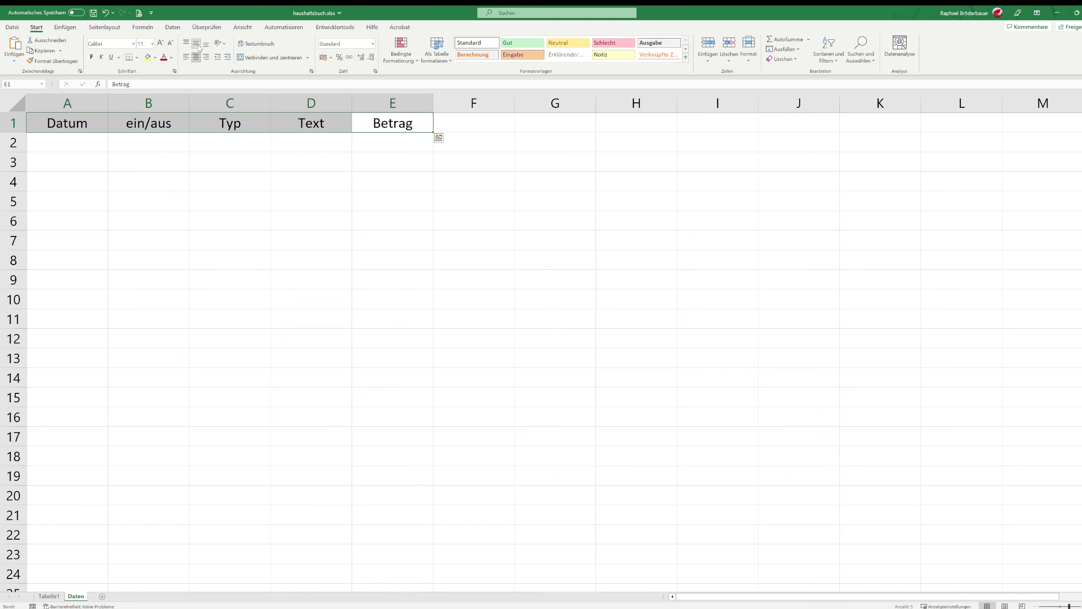
click(346, 215)
scroll(469, 272, down, 6)
scroll(444, 264, up, 6)
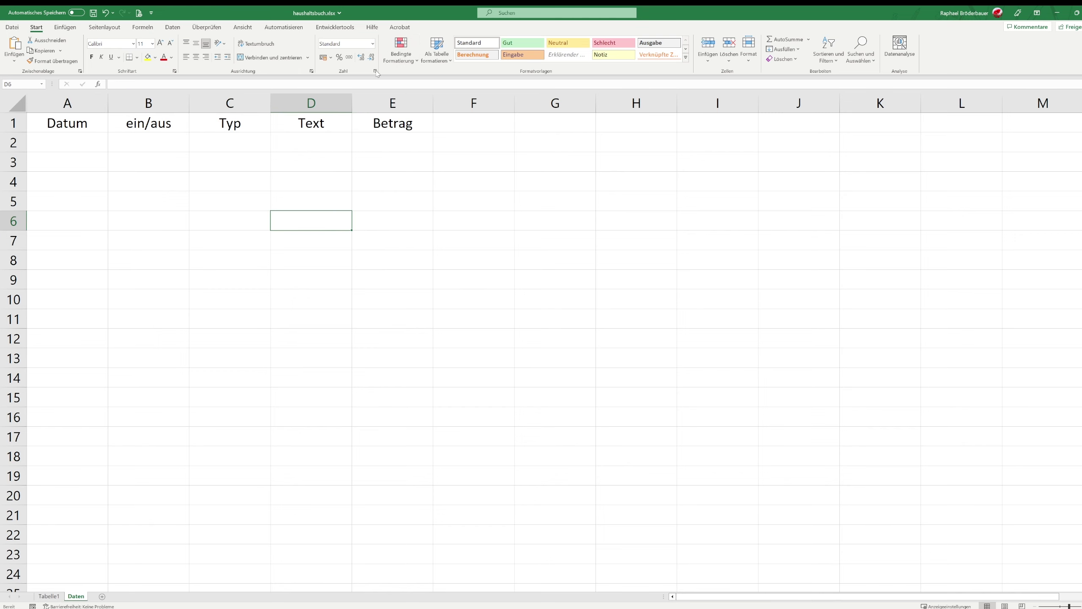
click(241, 27)
click(513, 51)
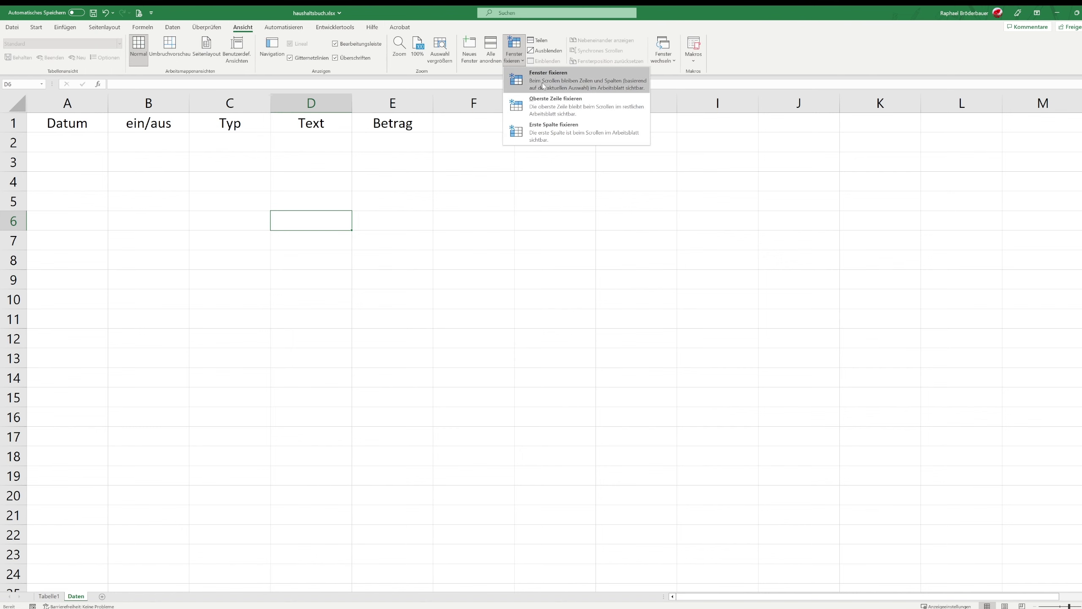
click(556, 106)
scroll(515, 231, down, 7)
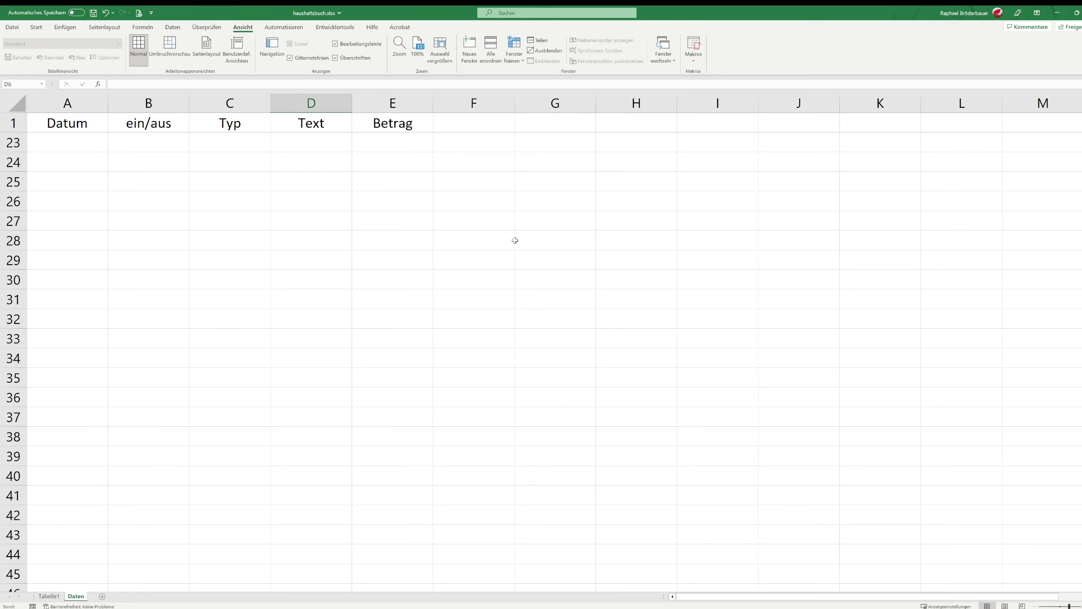
scroll(515, 240, up, 4)
scroll(515, 241, down, 13)
scroll(515, 240, down, 7)
scroll(515, 240, up, 8)
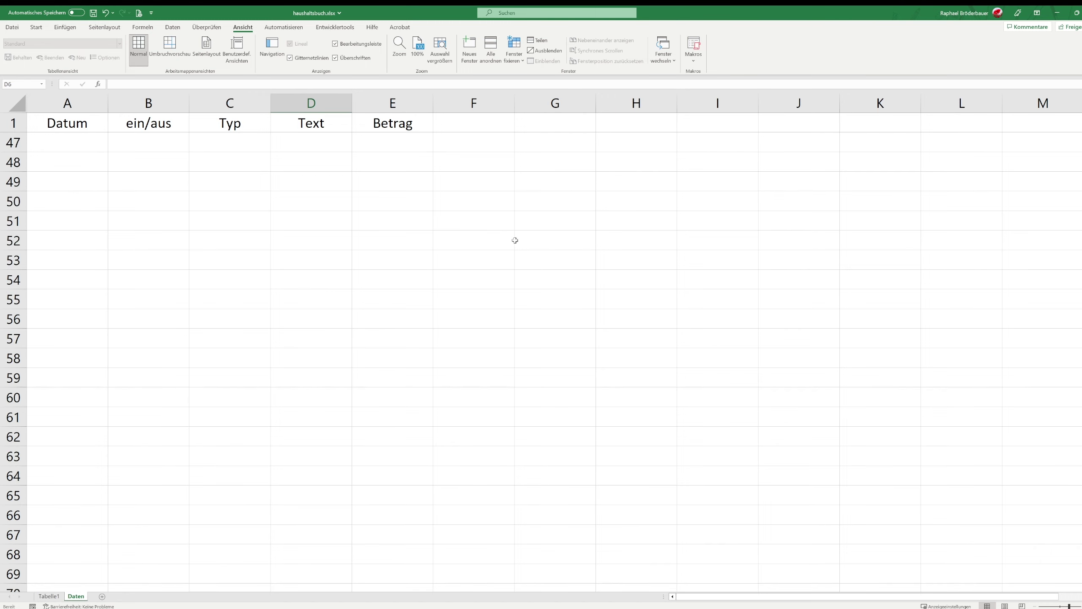
scroll(516, 241, up, 8)
scroll(515, 241, up, 7)
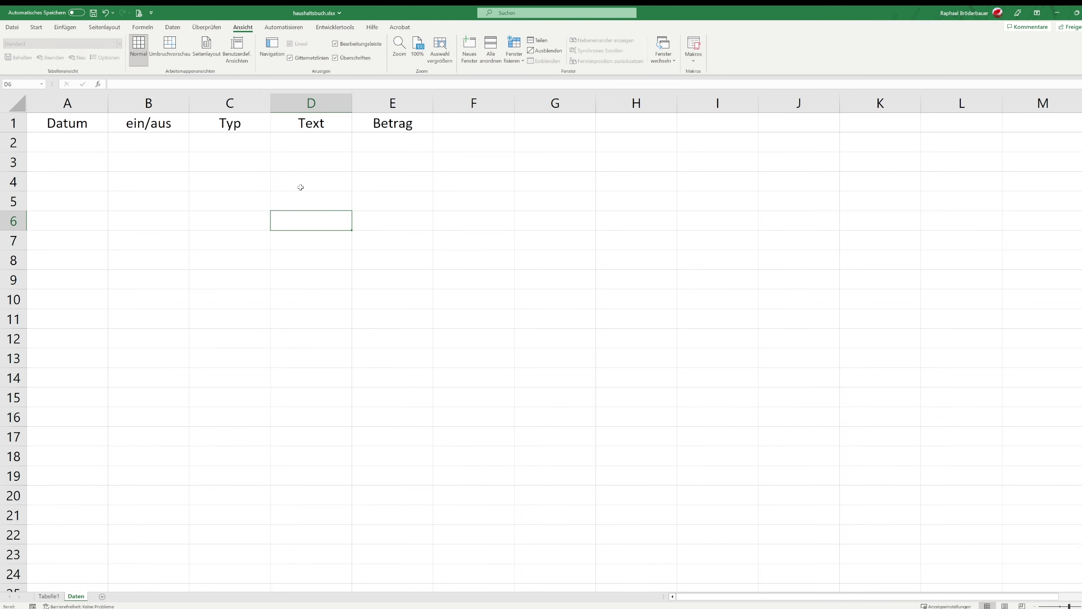
click(50, 151)
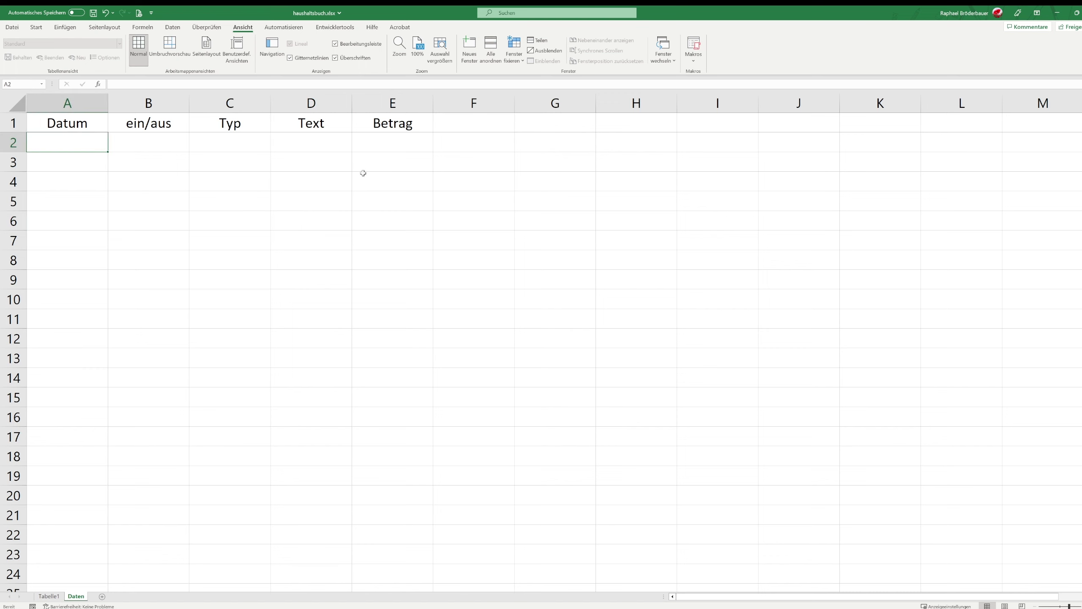
scroll(391, 222, down, 8)
scroll(391, 222, up, 8)
Give columns A through E inner and outer borders via Format Cells
drag(73, 147, 422, 553)
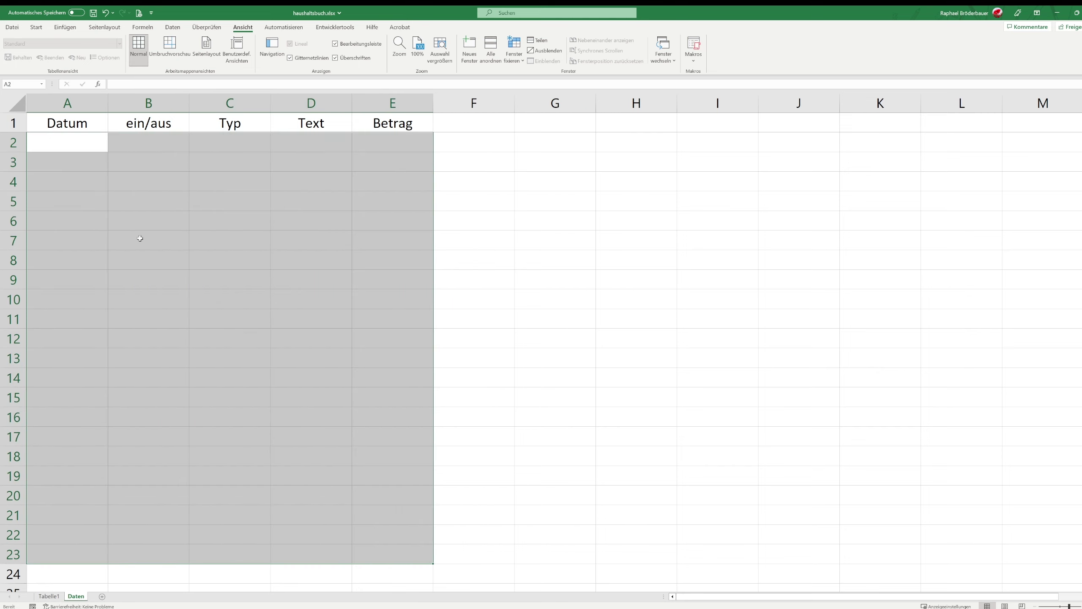
drag(62, 102, 393, 103)
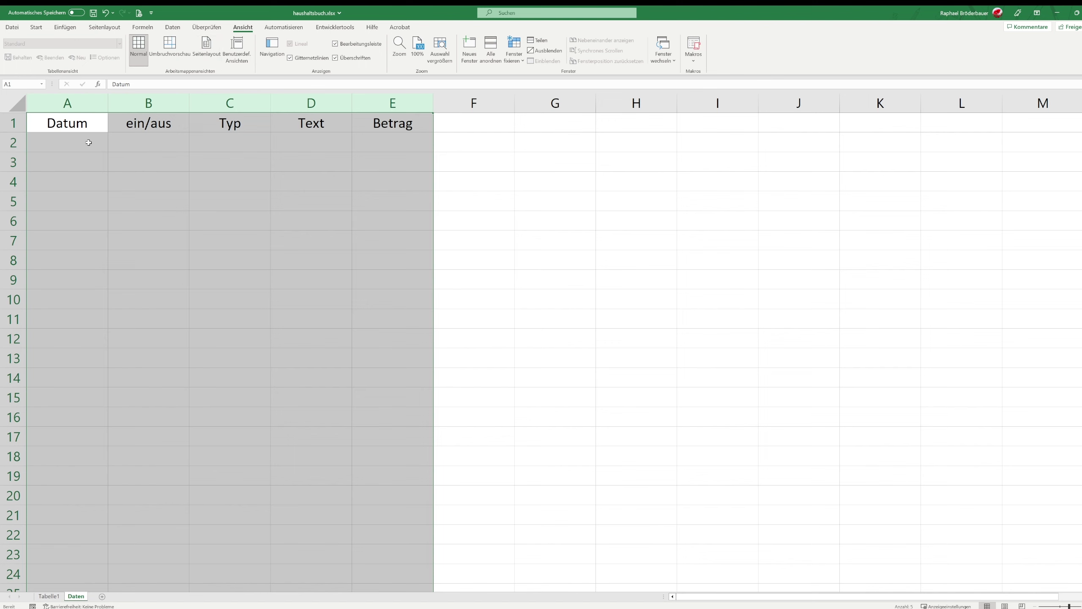
key(ctrl+1)
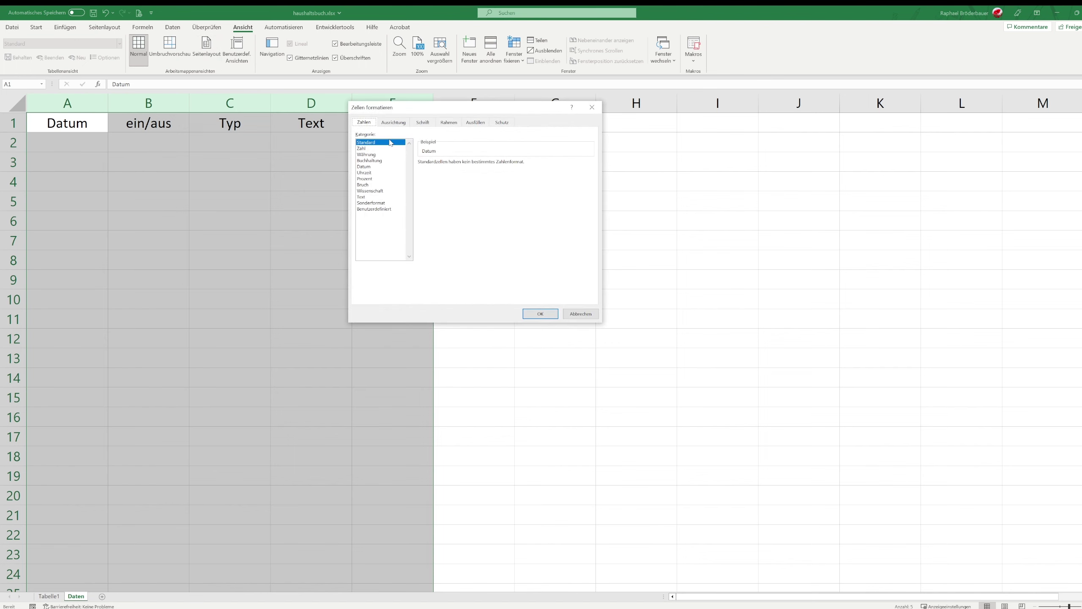
click(425, 123)
click(445, 125)
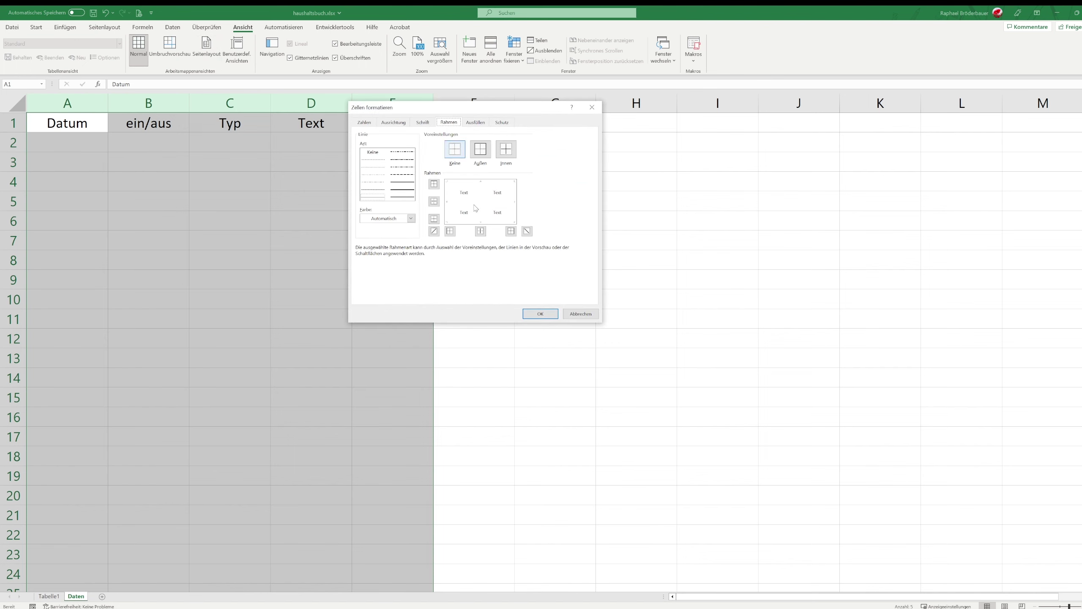
click(506, 152)
click(481, 149)
click(541, 314)
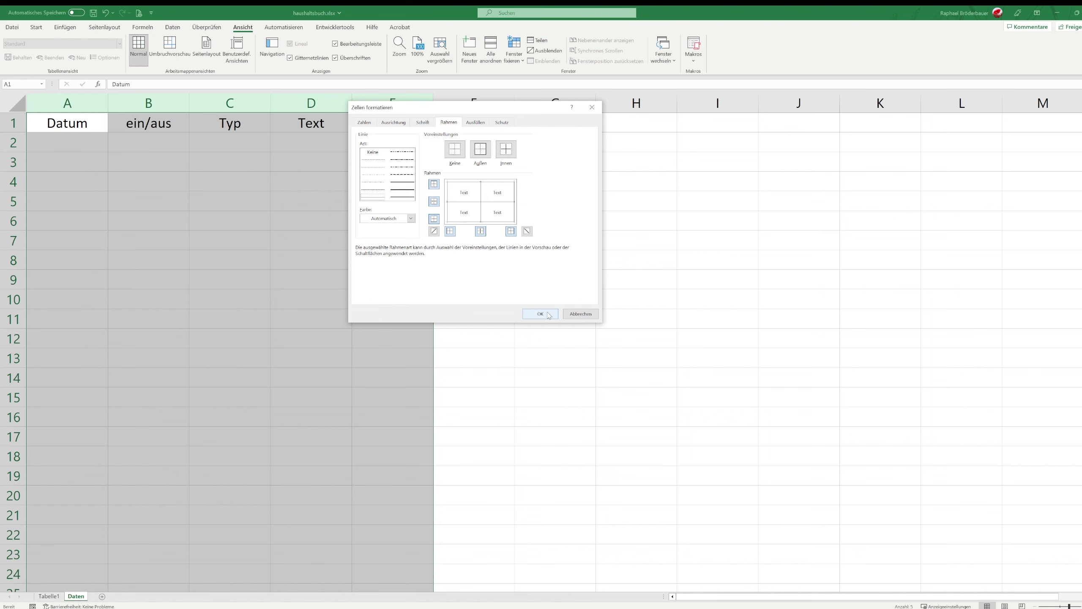
click(540, 342)
scroll(179, 258, down, 3)
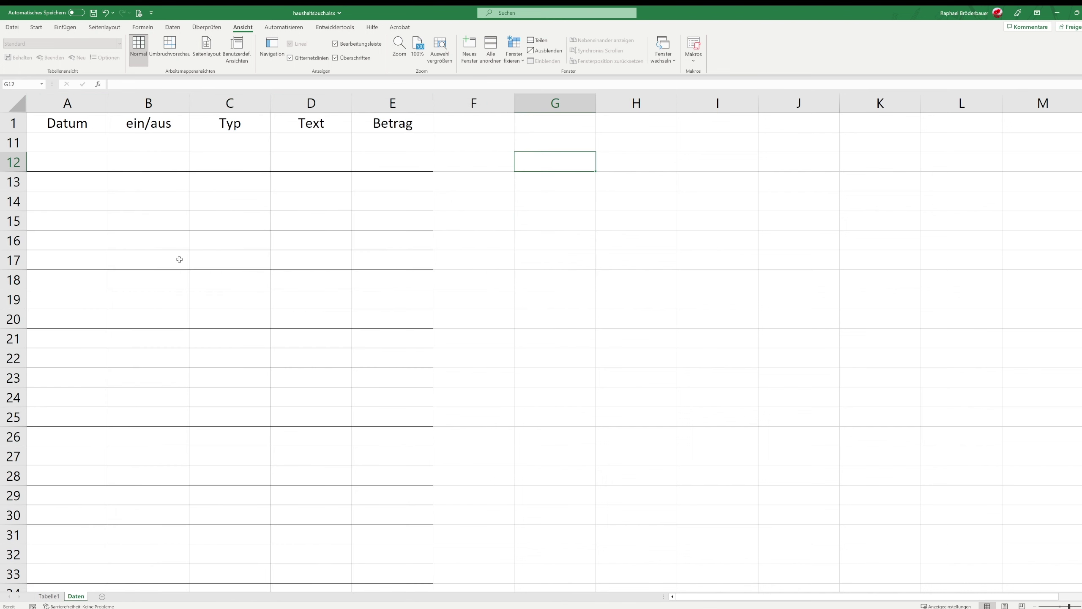
scroll(128, 214, up, 3)
Add a thick bottom border under the header cells Datum through Betrag
drag(50, 122, 382, 120)
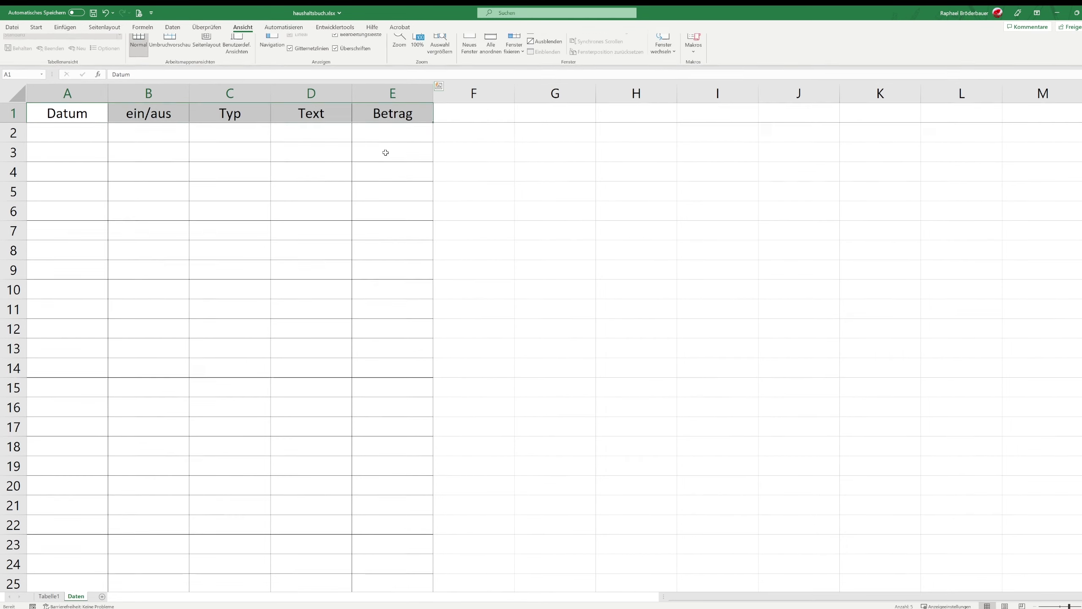
key(ctrl+1)
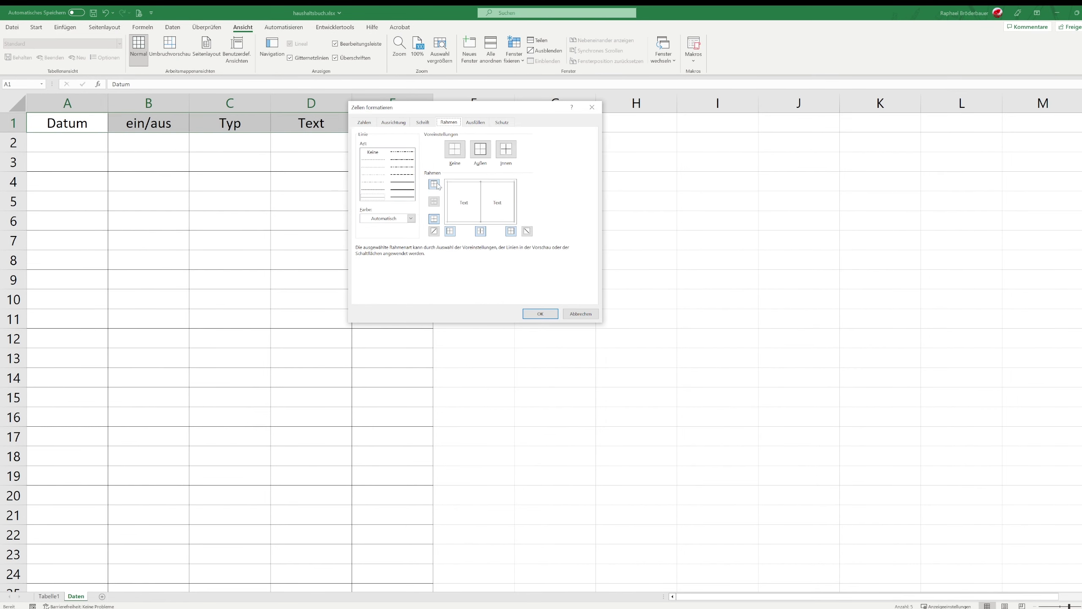
click(407, 191)
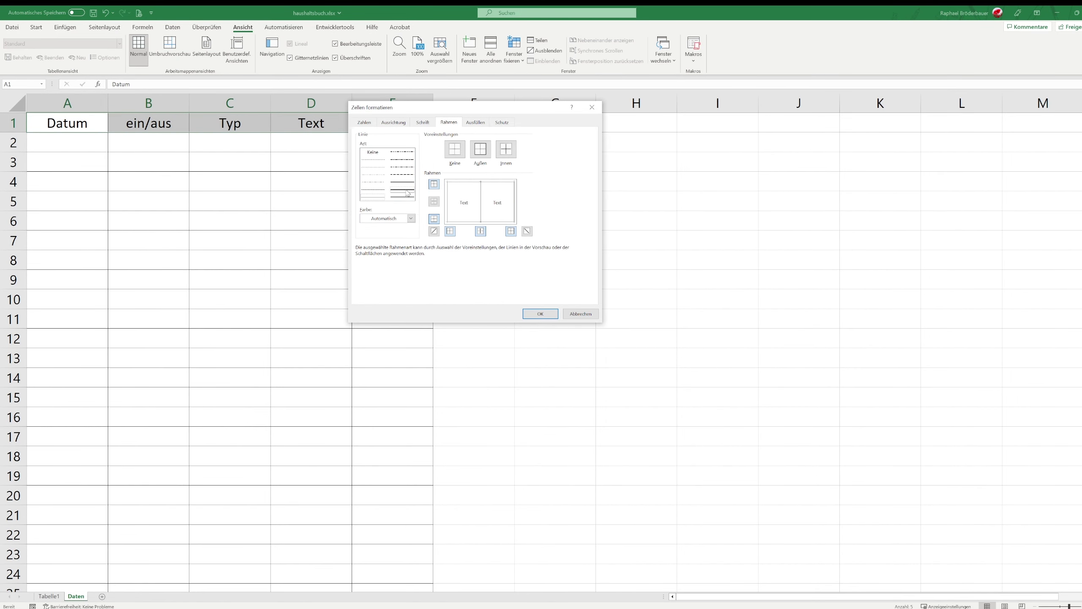
click(481, 221)
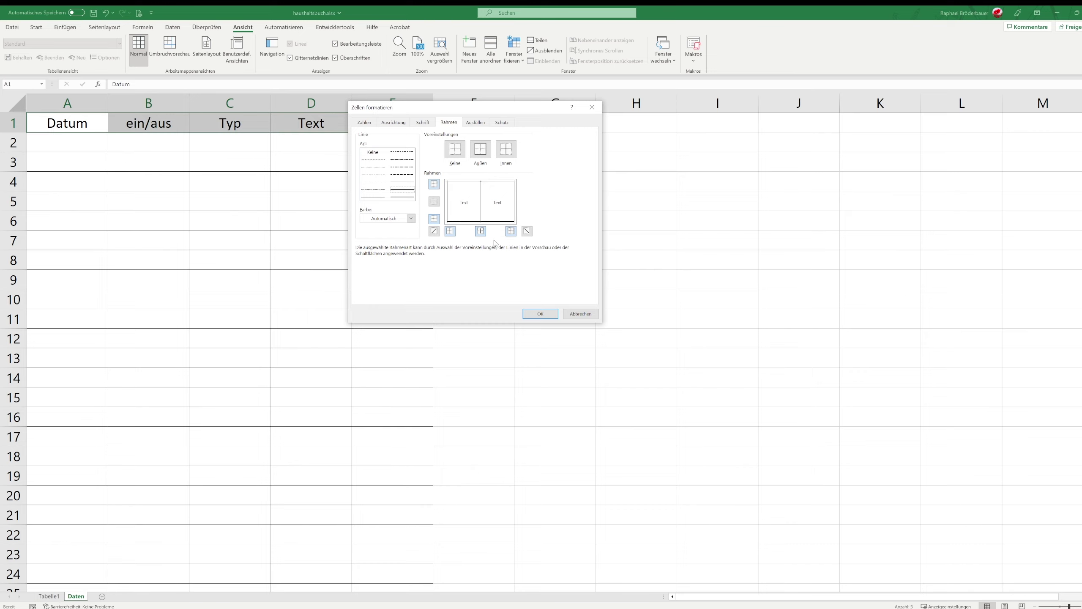
click(540, 314)
click(469, 258)
scroll(394, 280, down, 1)
scroll(393, 280, down, 7)
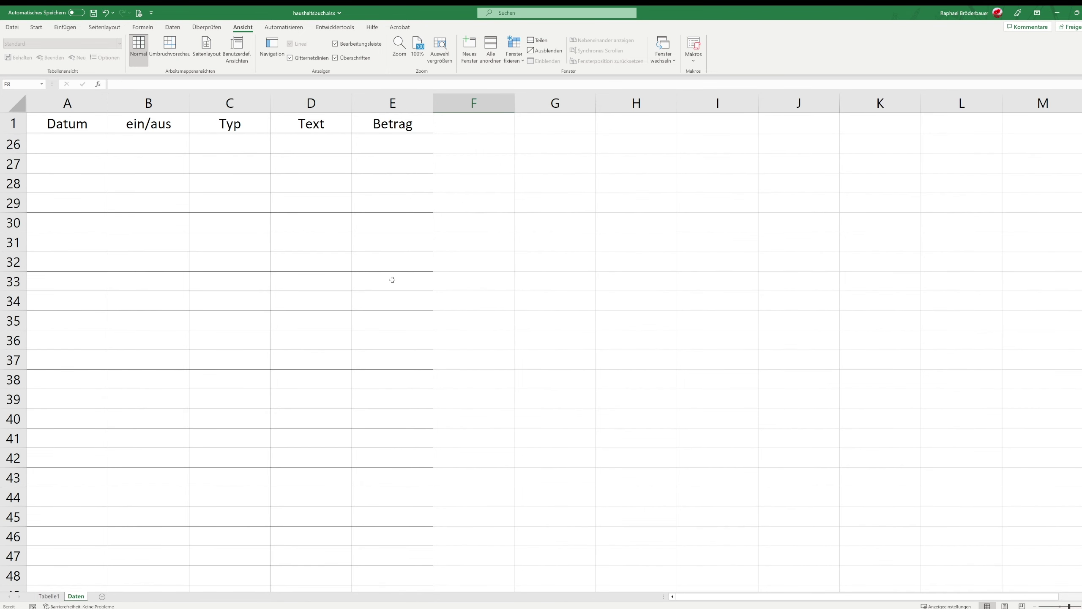
scroll(393, 280, up, 8)
scroll(583, 465, down, 10)
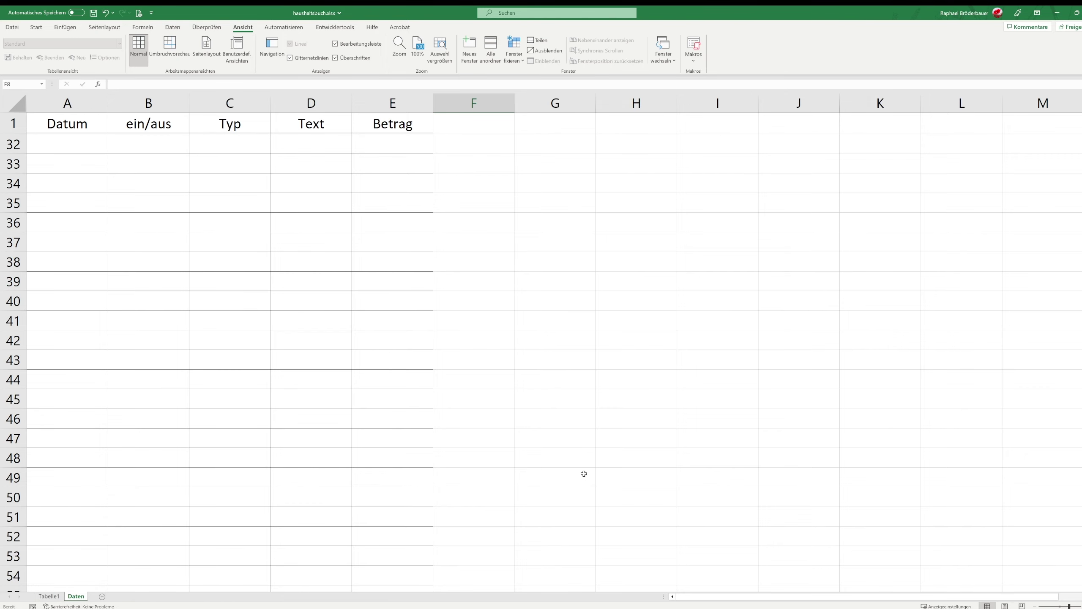
scroll(567, 452, down, 18)
scroll(532, 430, down, 10)
scroll(469, 412, down, 1)
scroll(435, 407, down, 9)
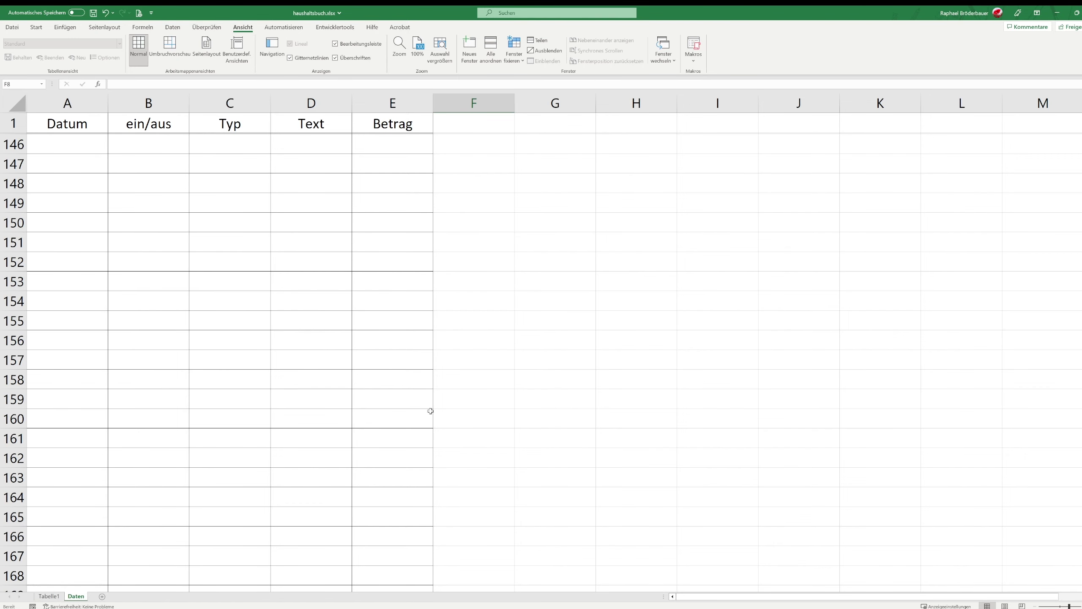
scroll(397, 394, up, 10)
scroll(290, 319, up, 14)
scroll(170, 209, up, 10)
scroll(120, 170, up, 5)
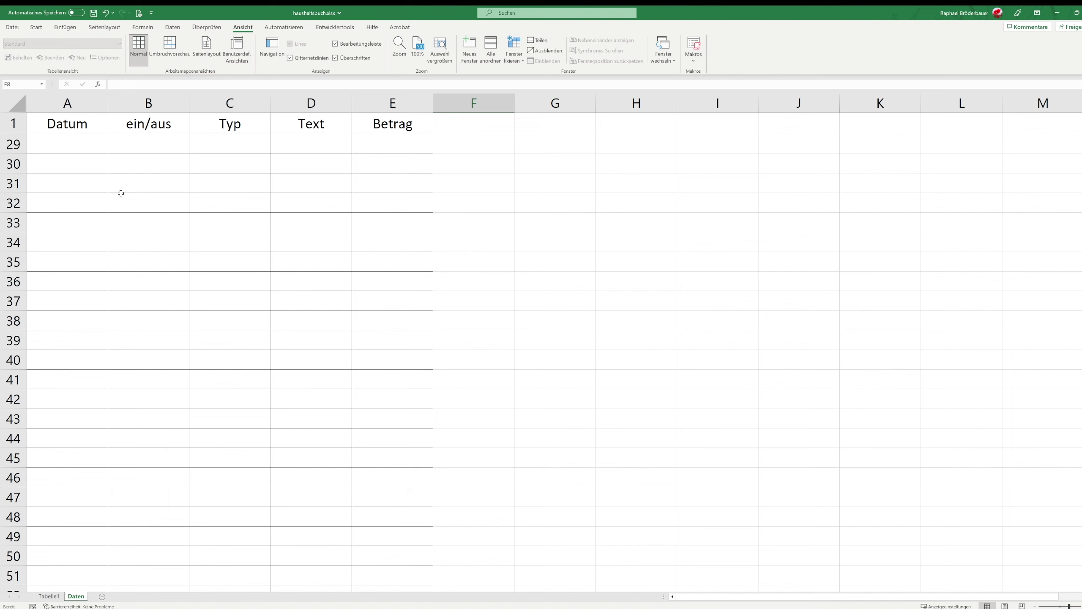
scroll(120, 190, up, 9)
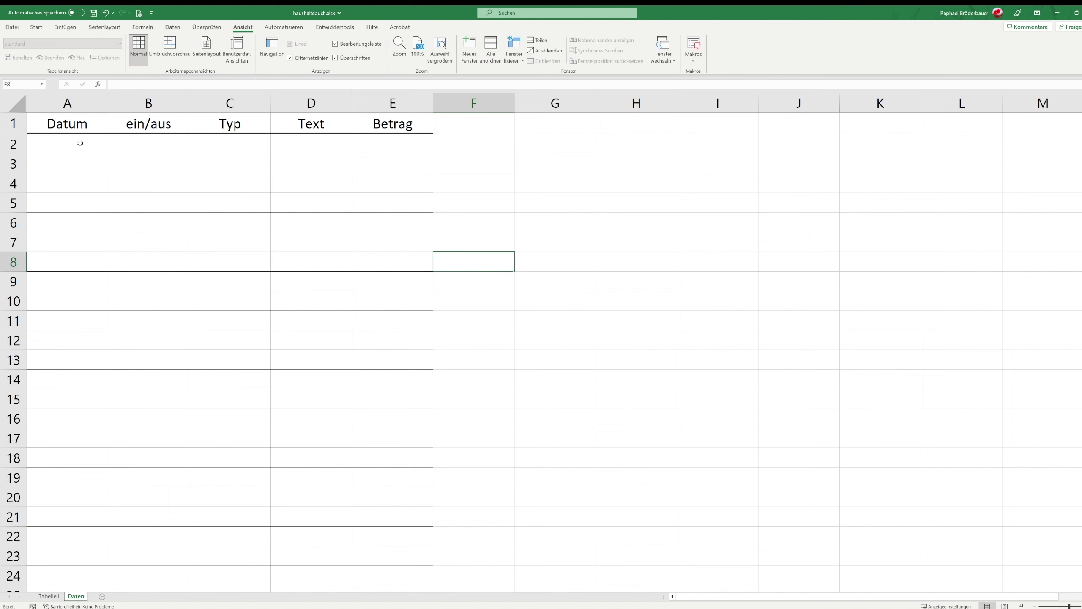
Highlight each column's cells, then widen column D (Text) well beyond the others
drag(70, 125, 86, 420)
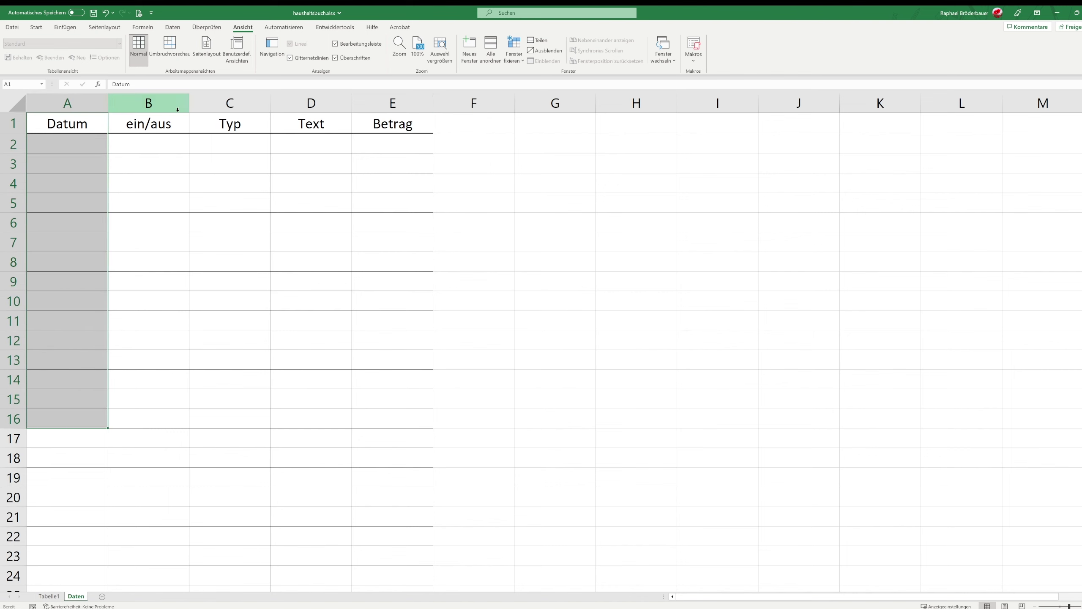
drag(175, 124, 157, 344)
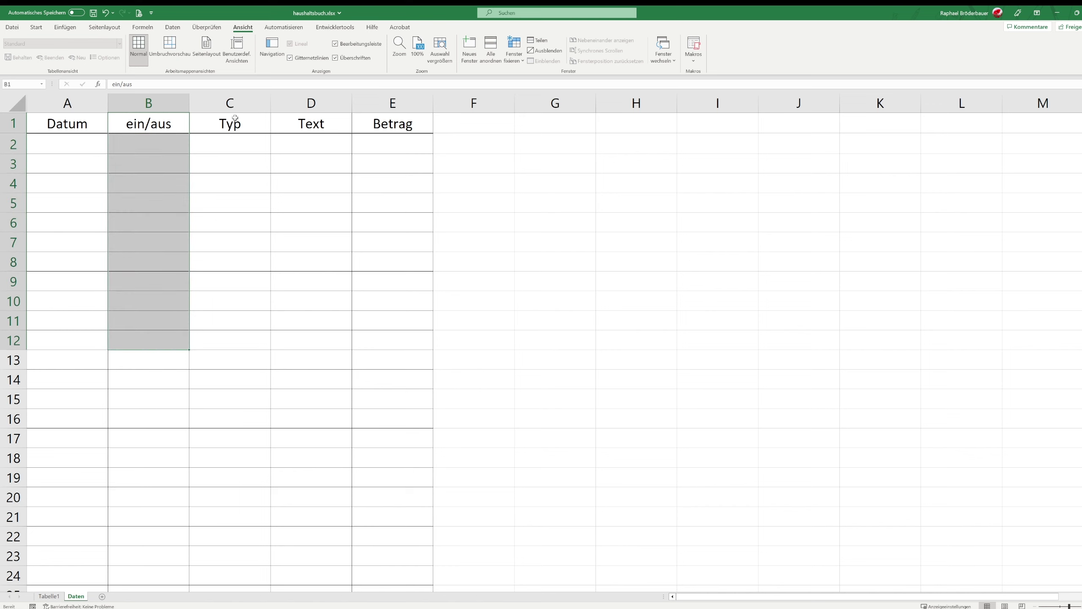
drag(235, 118, 235, 233)
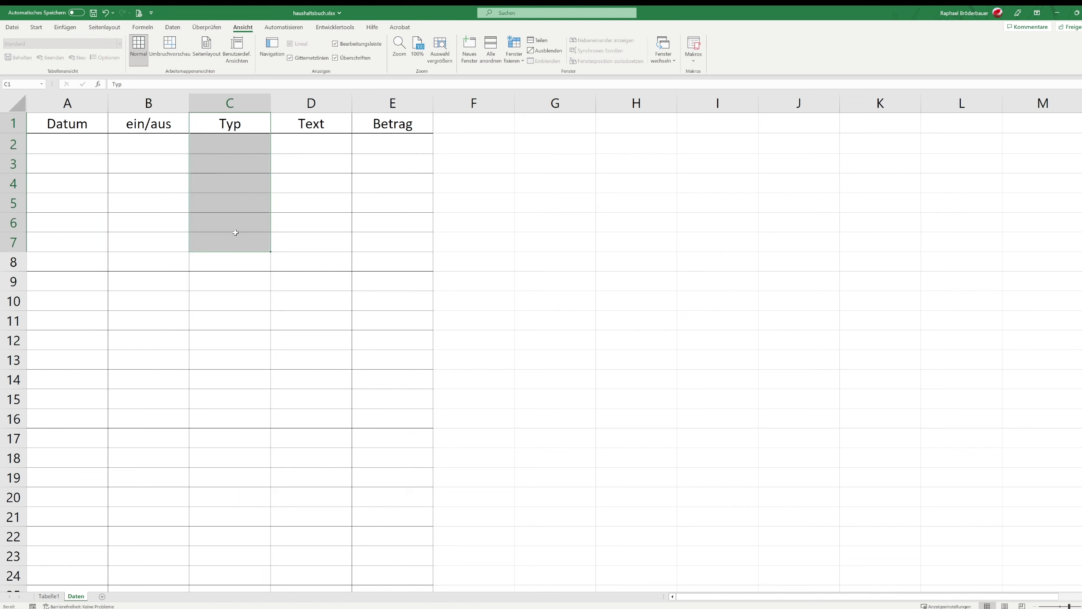
click(233, 183)
drag(314, 123, 318, 261)
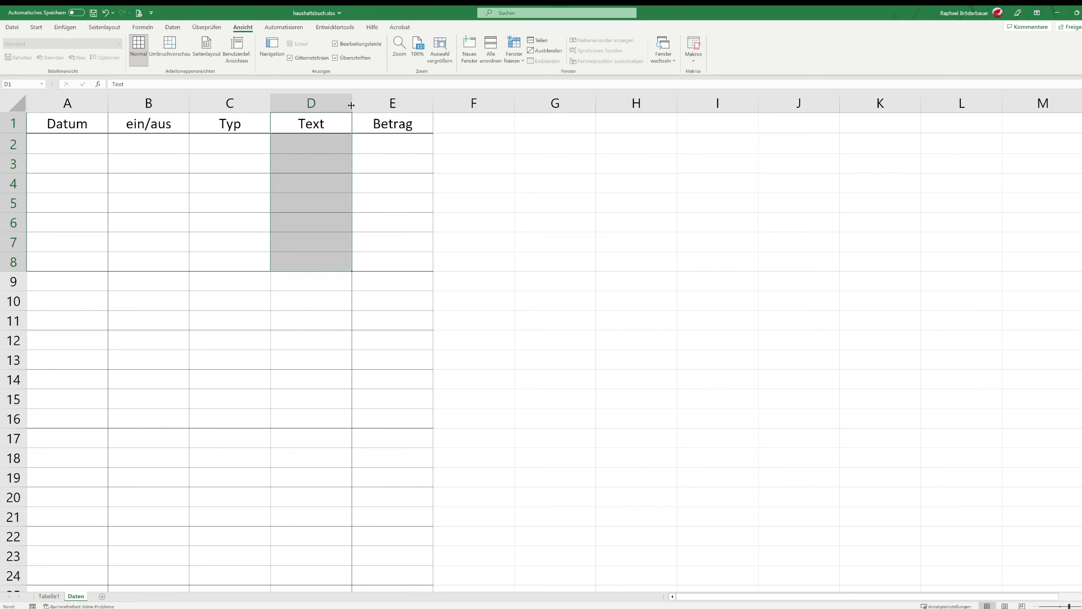
drag(351, 105, 482, 104)
click(567, 241)
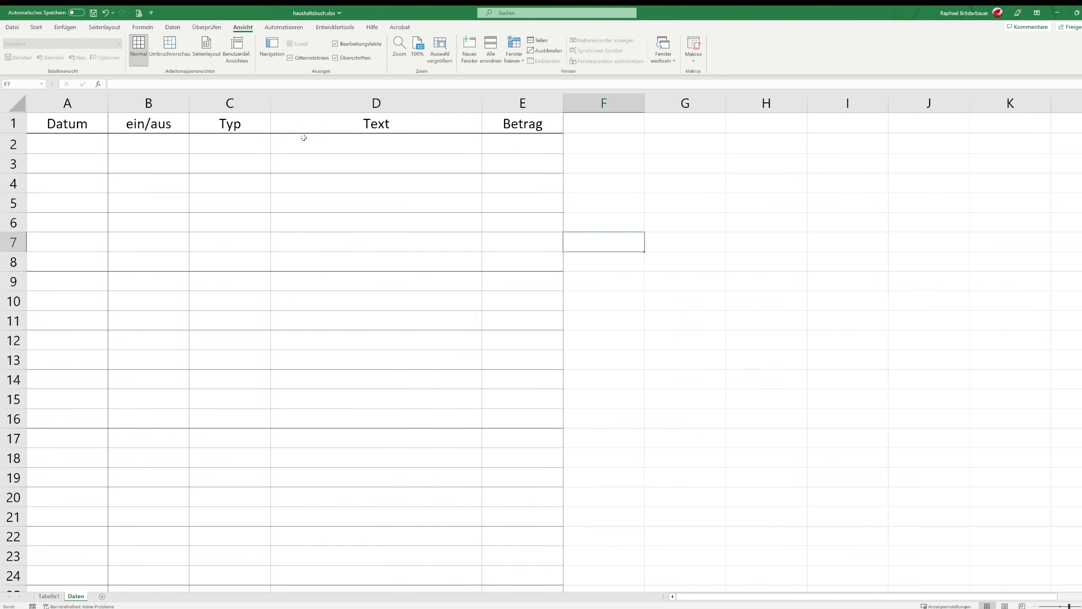
Enter the date 02.05.2022 in A2, check the Datum column, and return to A2
click(48, 144)
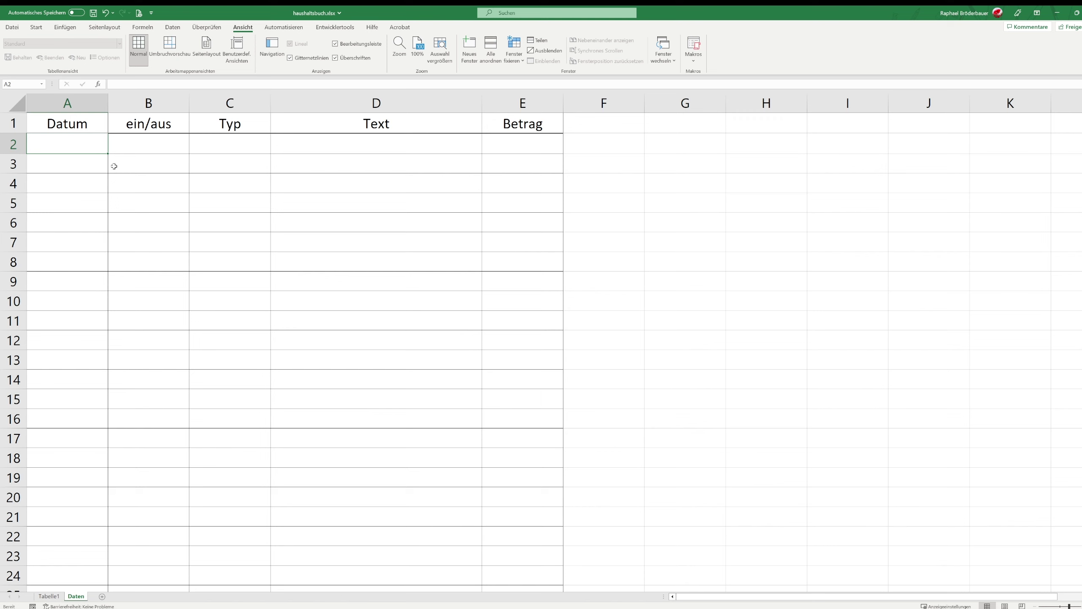
text(2.05.)
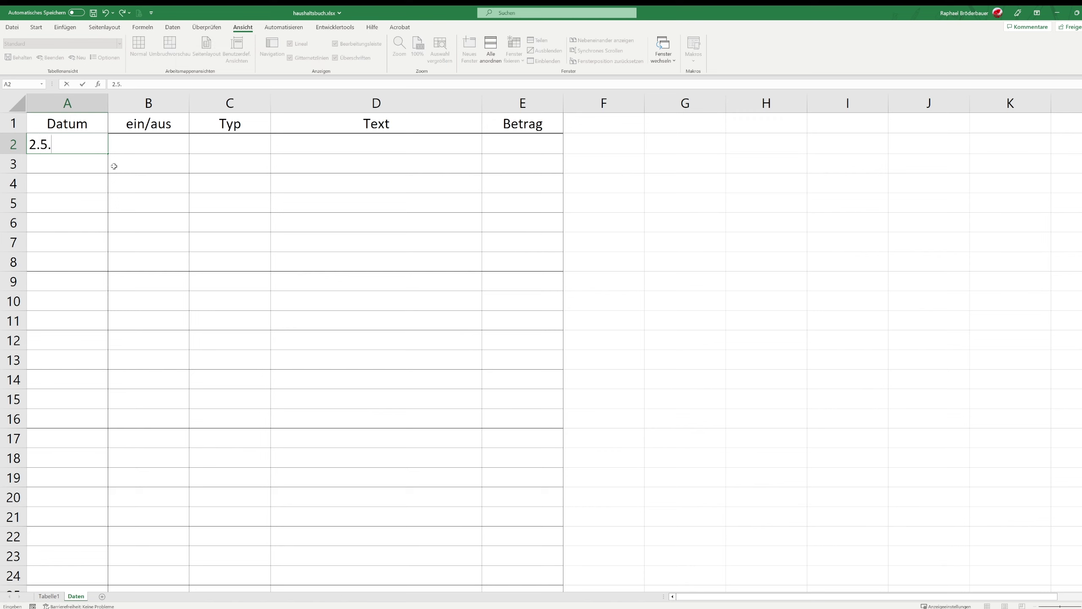
text(202)
key(Return)
click(73, 142)
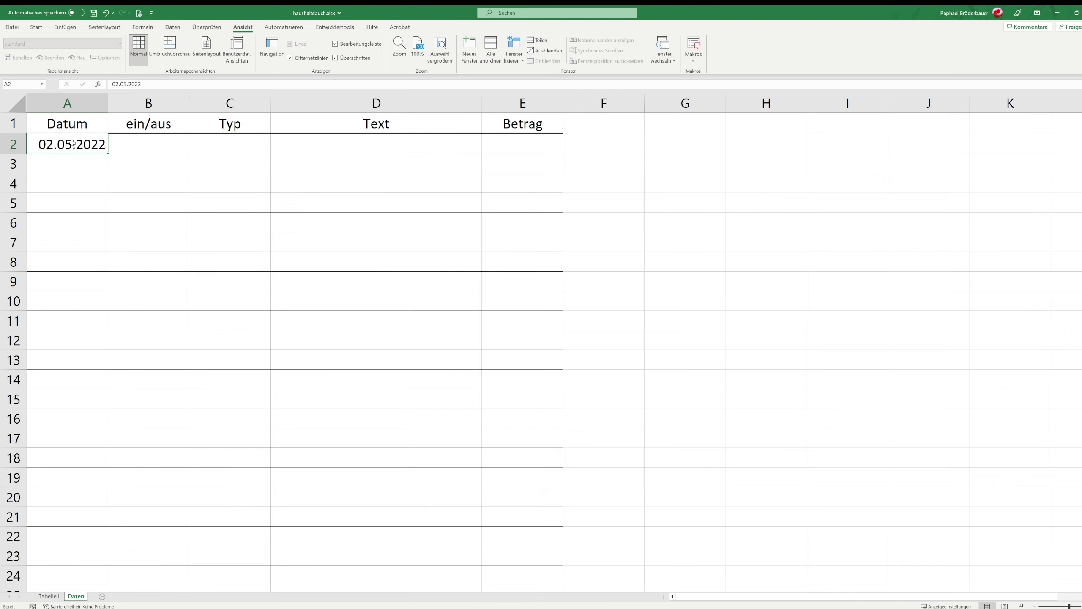
key(ctrl+shift+Down)
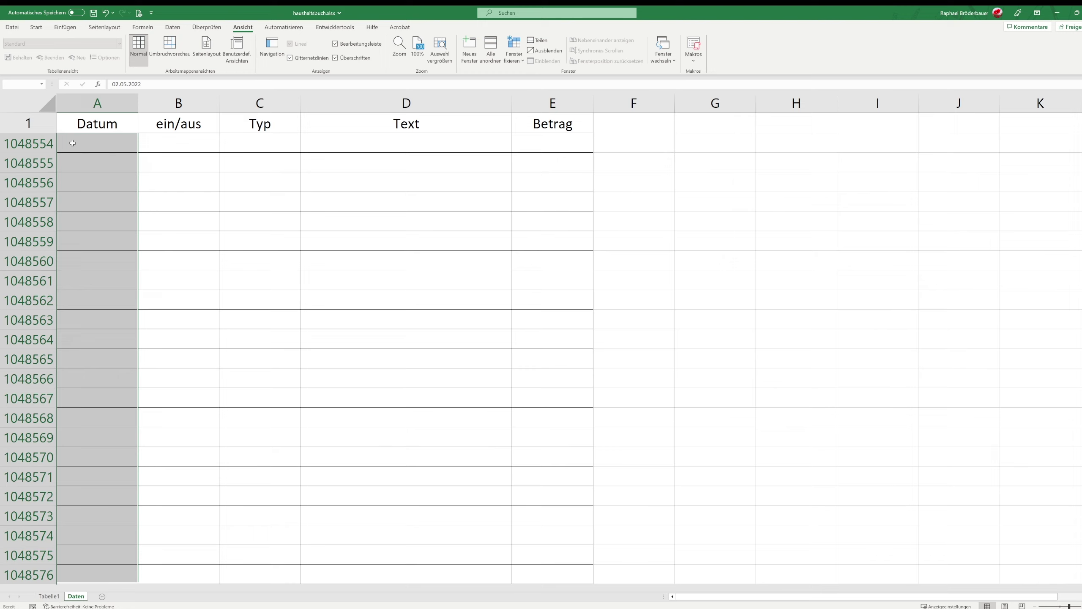
scroll(76, 179, up, 7)
click(86, 215)
scroll(87, 214, up, 9)
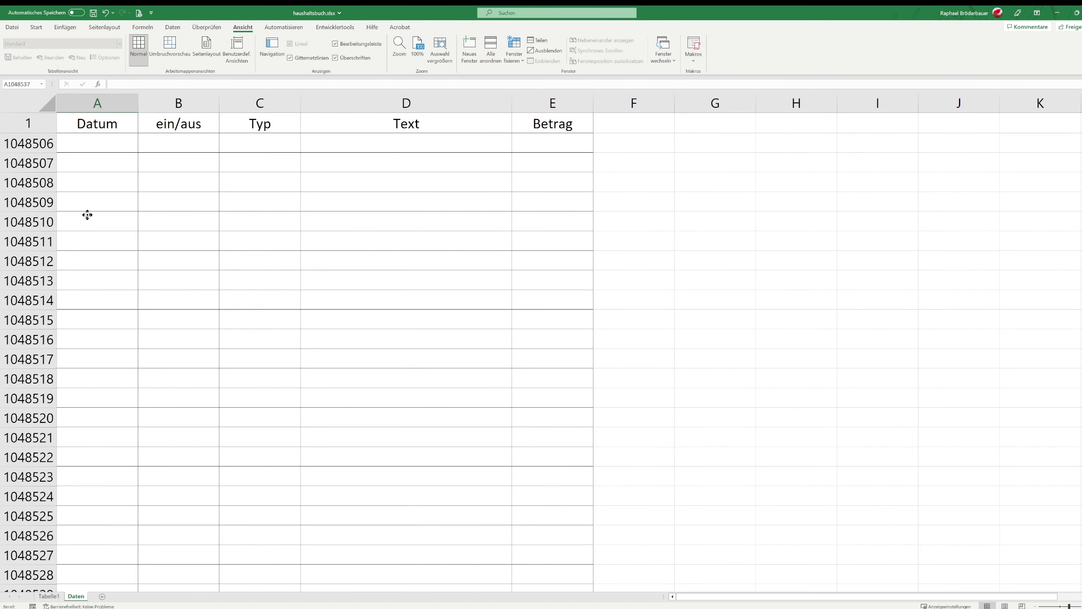
click(86, 219)
key(ctrl+Home)
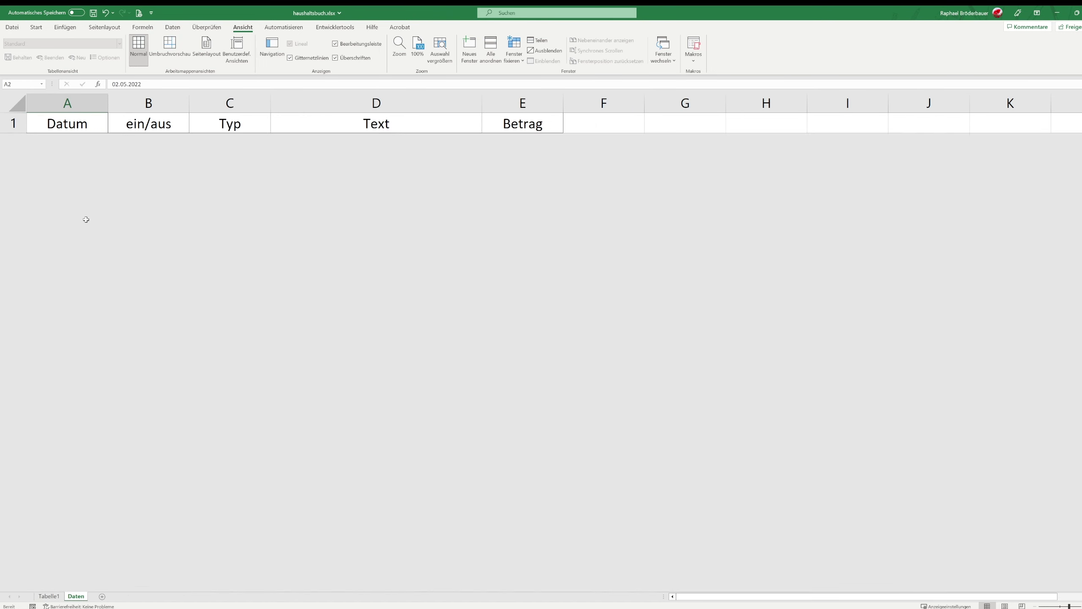
key(Down)
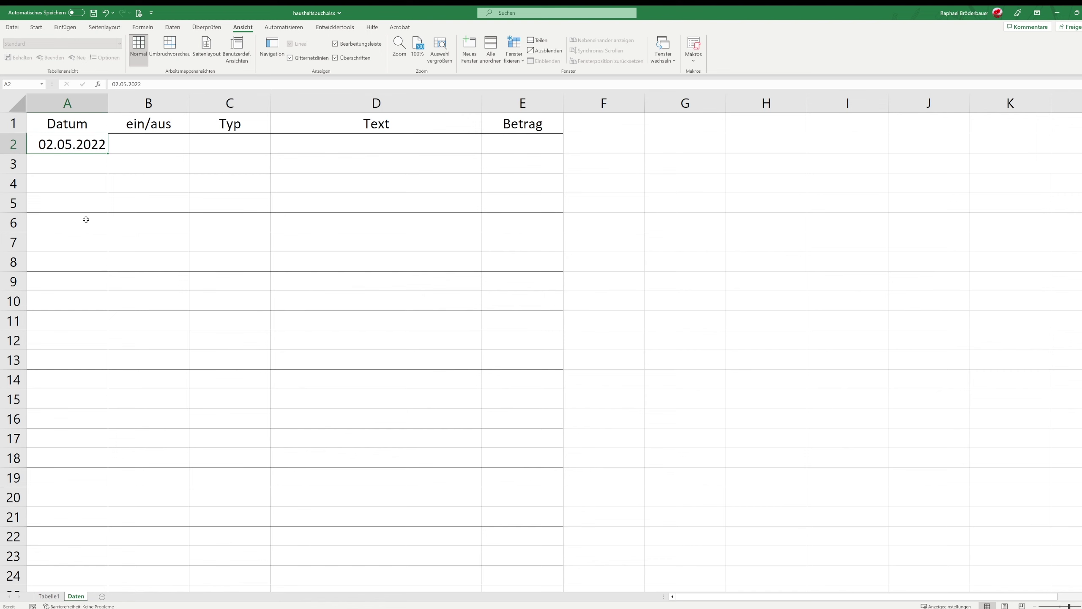
Insert a new column A headed Tag and autofit its width
click(91, 102)
right_click(92, 102)
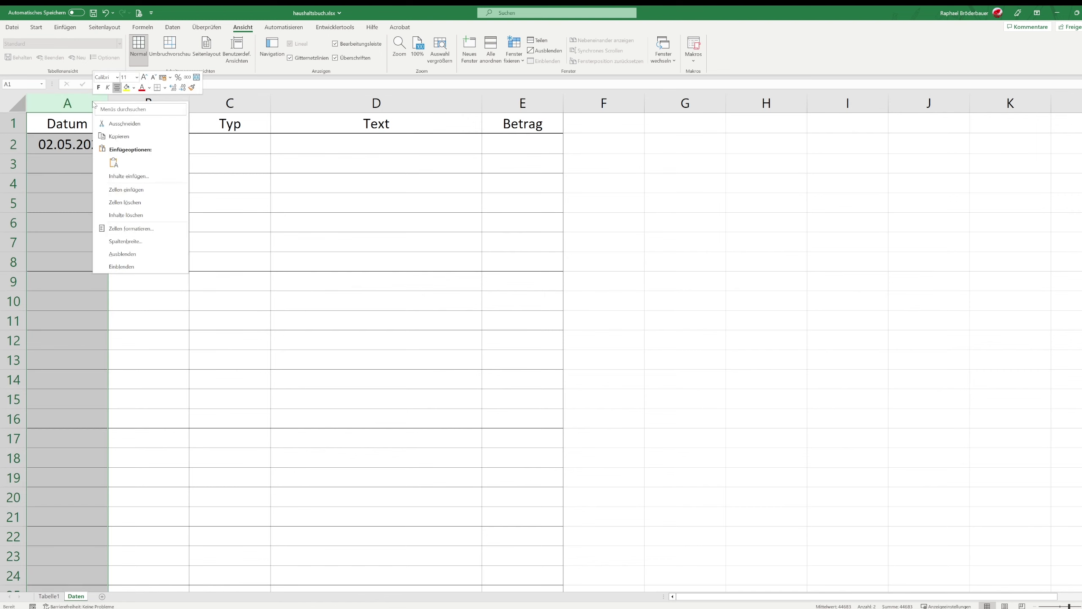
click(135, 193)
click(84, 125)
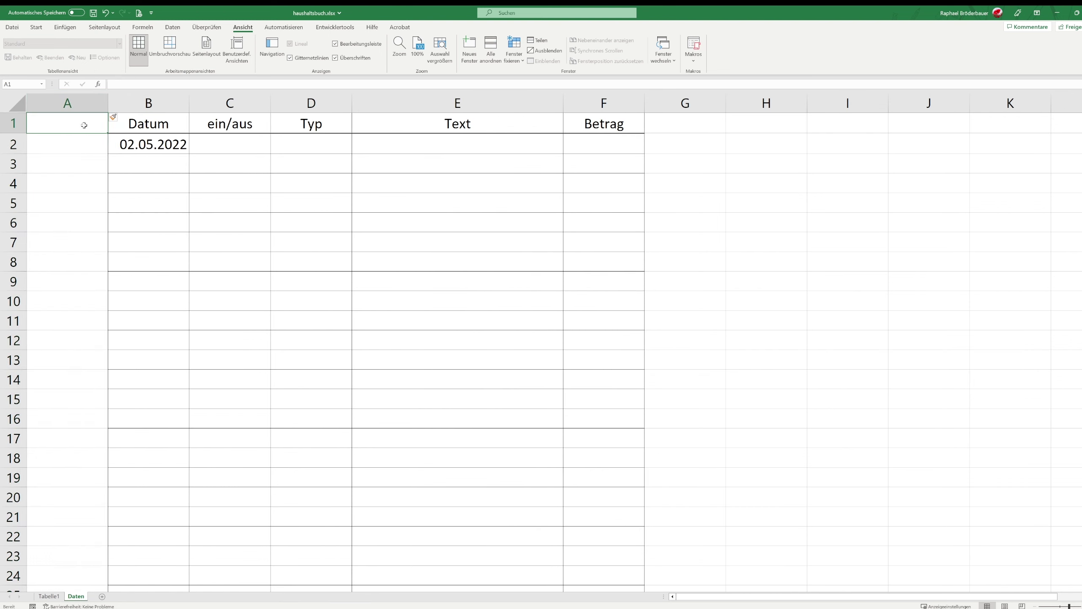
text(Tag)
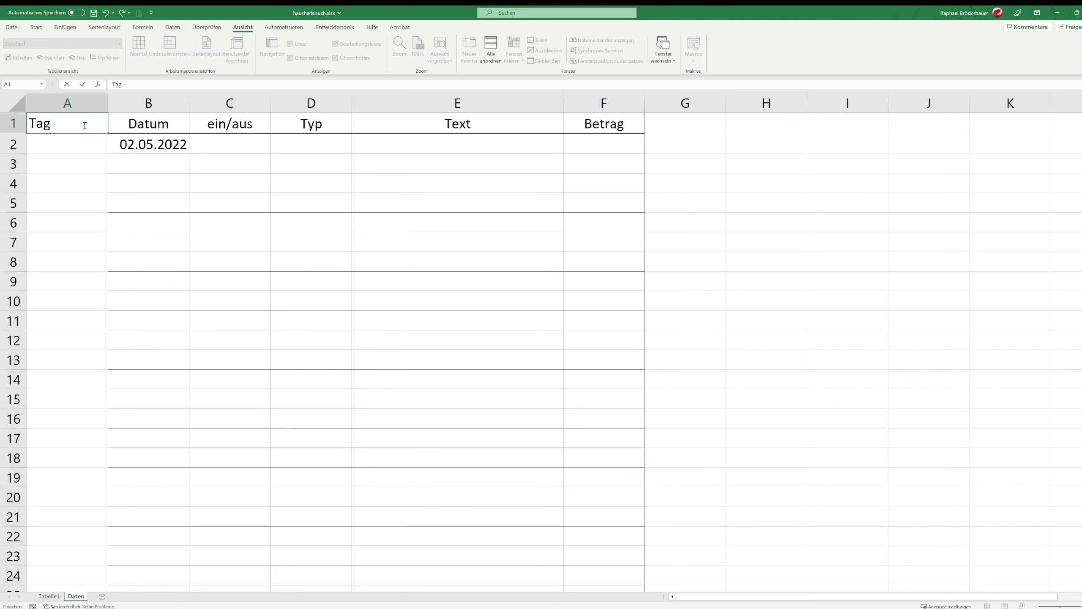
key(Return)
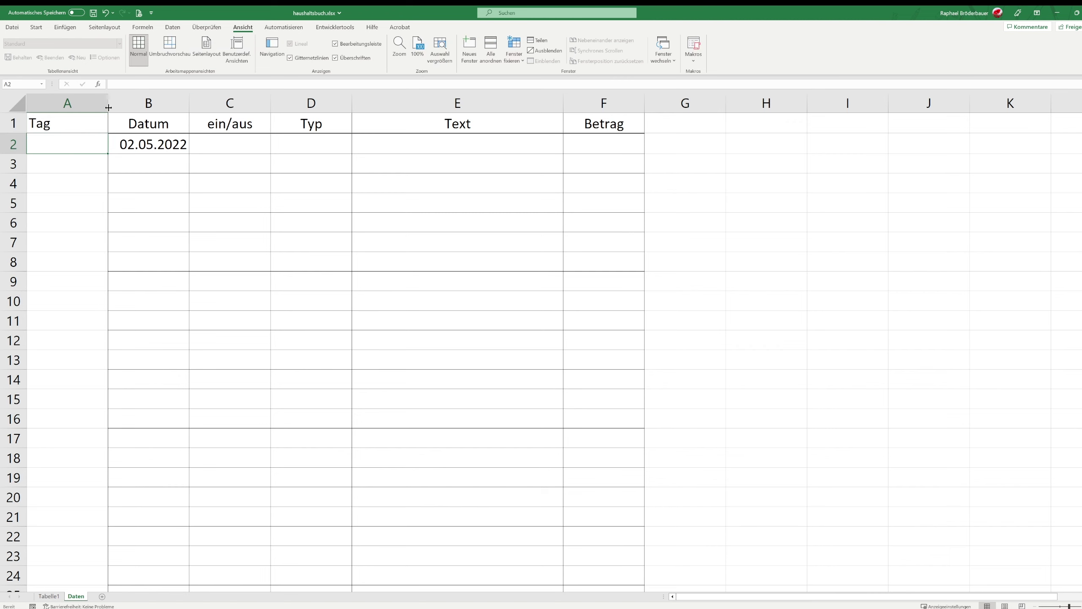
double_click(107, 106)
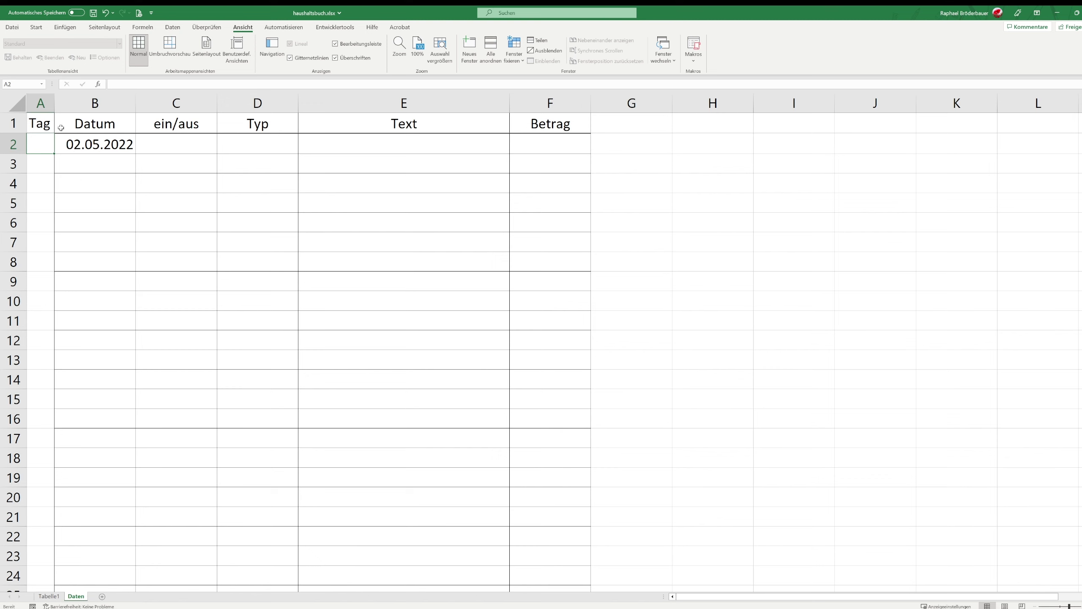
Copy the Datum header formatting onto the Tag header with Format Painter
click(85, 123)
click(36, 28)
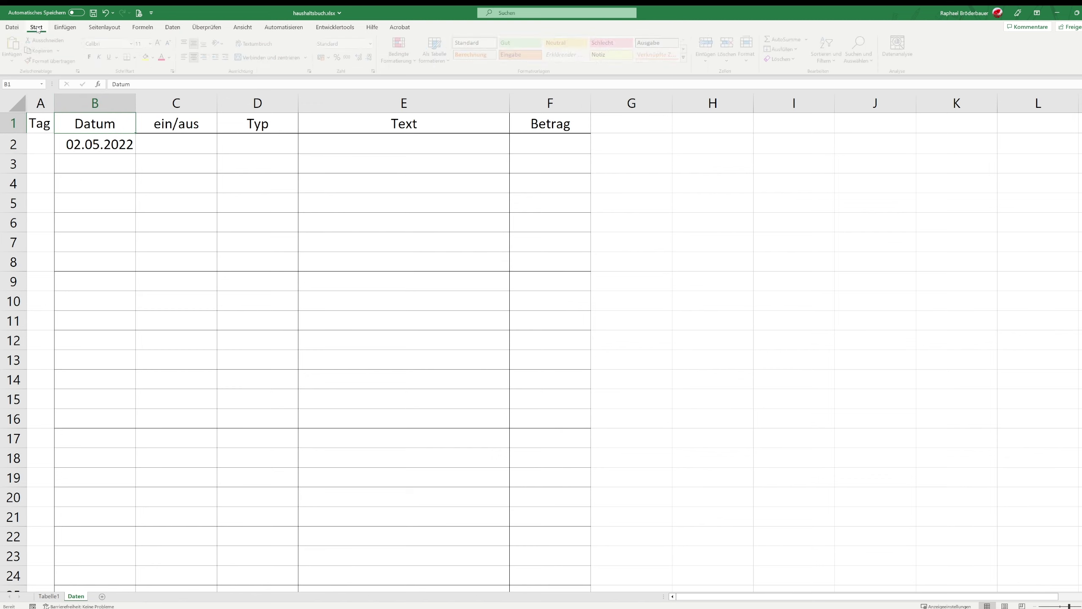
click(53, 60)
click(45, 118)
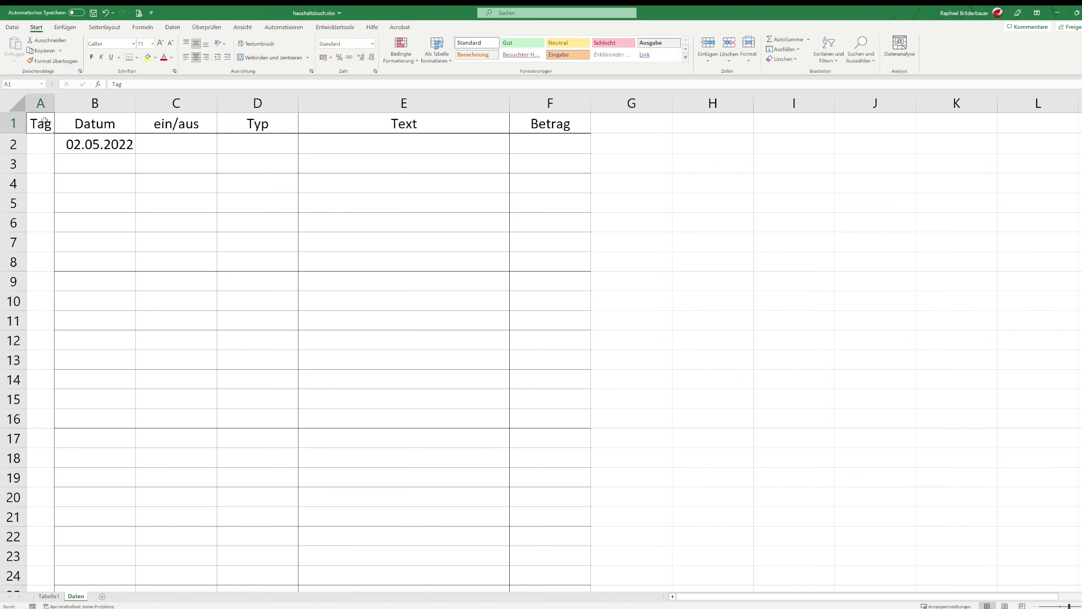
click(46, 148)
Give column A's cells thin outer and inner borders, then return to A2
key(ctrl+shift+Down)
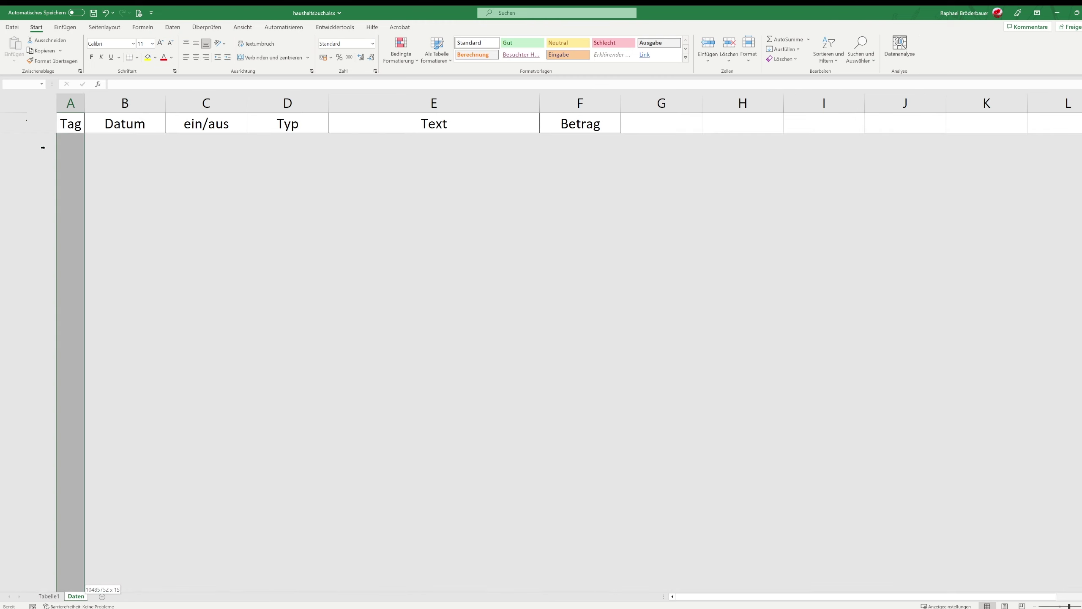
key(ctrl+1)
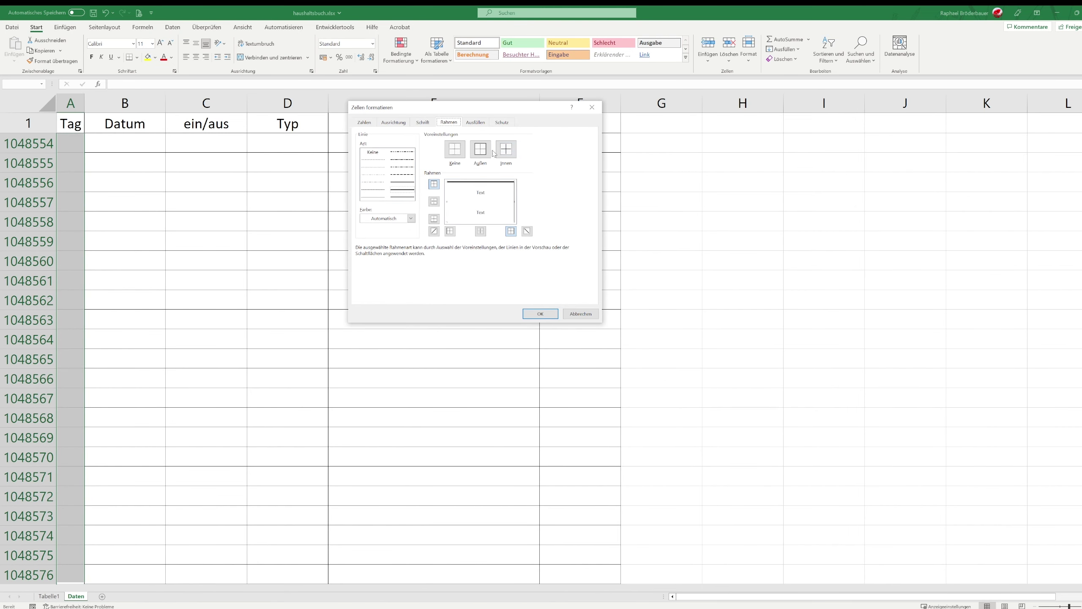
click(480, 149)
click(506, 149)
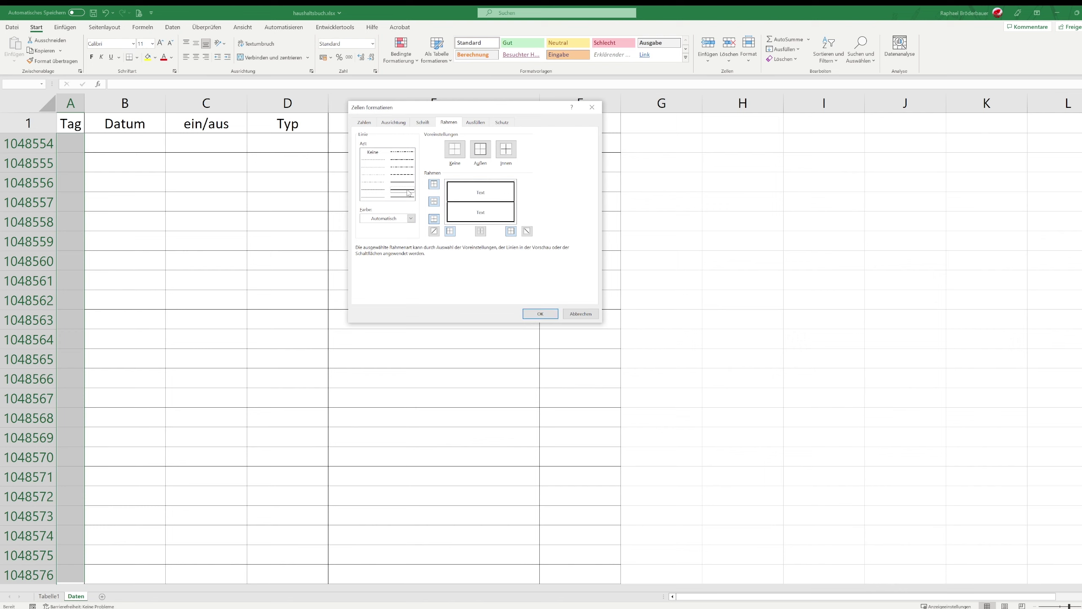
click(373, 197)
click(481, 148)
click(506, 149)
click(535, 313)
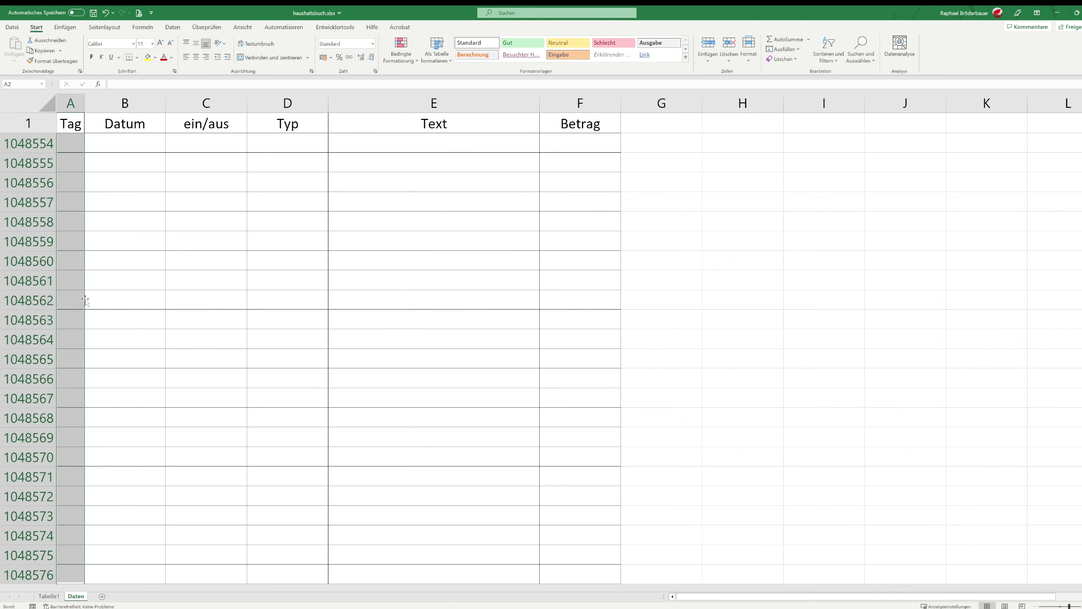
click(77, 295)
key(ctrl+Up)
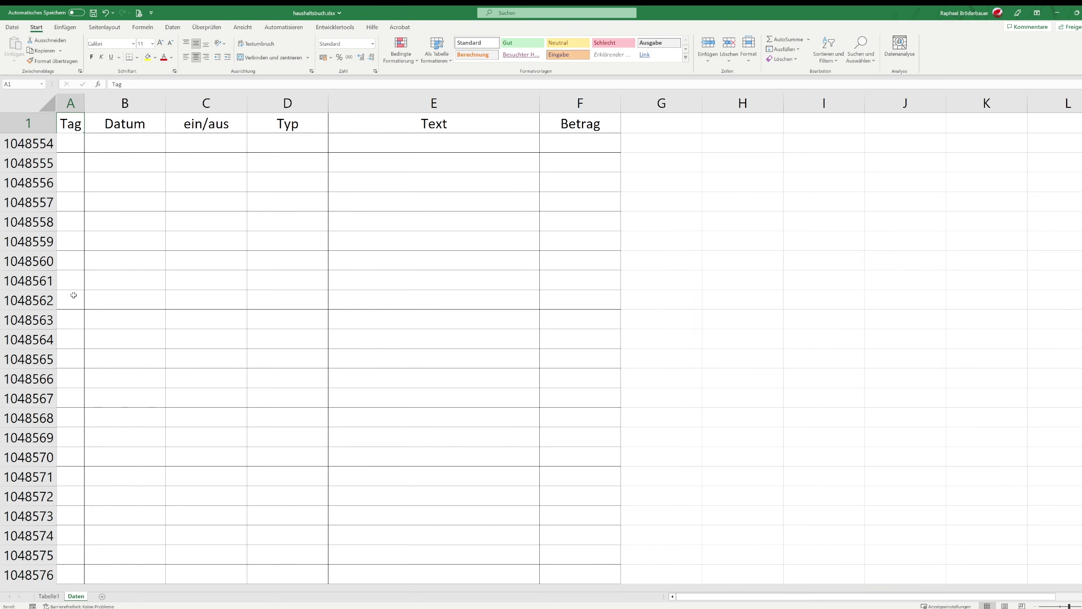
key(Down)
Start a WENNFEHLER formula in A2 with an empty string as the error value
click(85, 150)
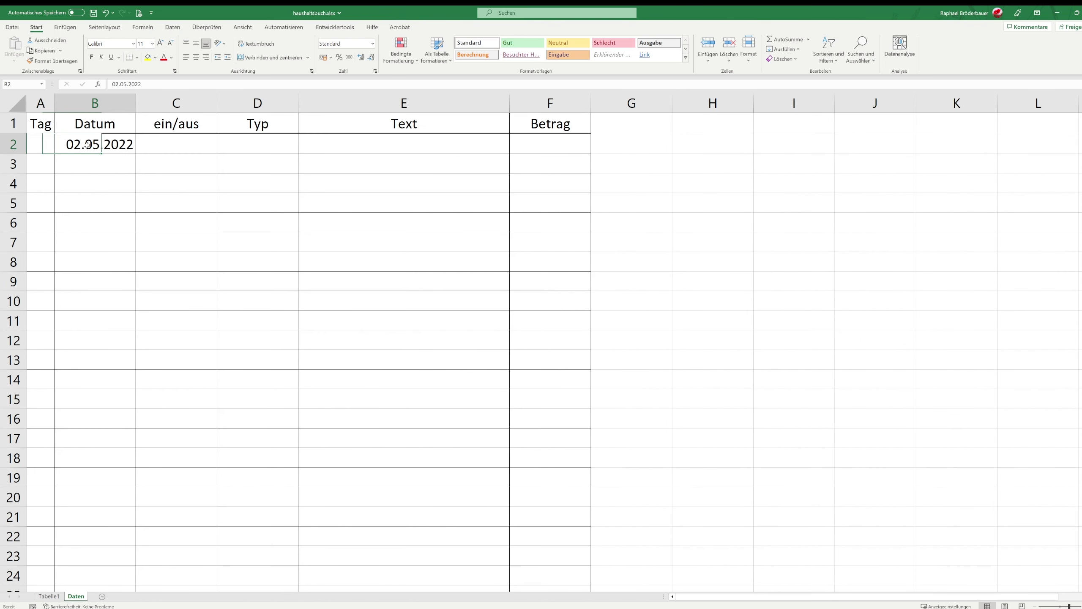
click(47, 147)
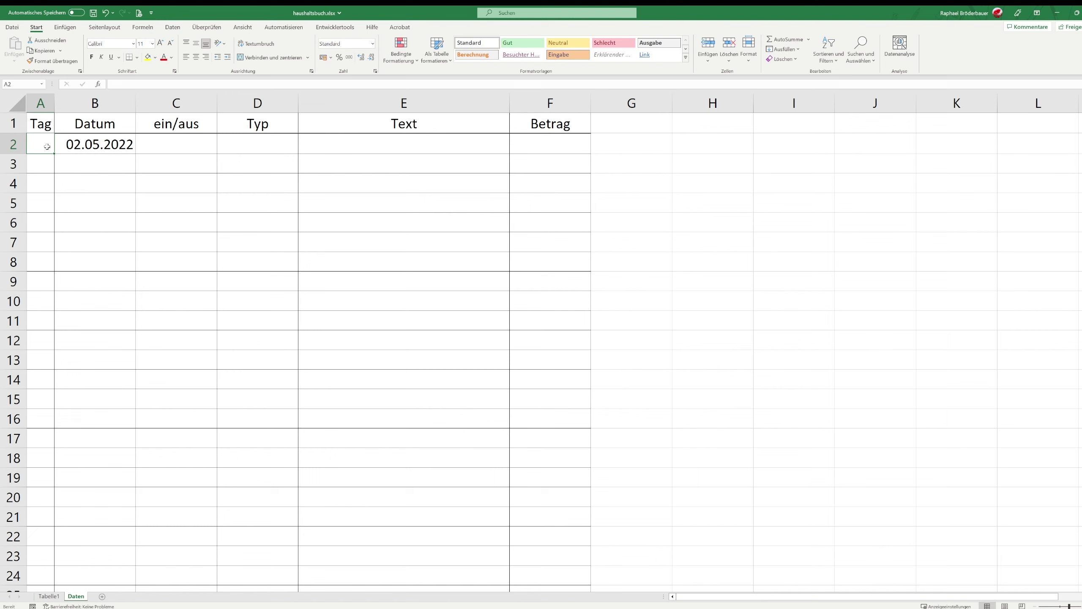
text(=wenn)
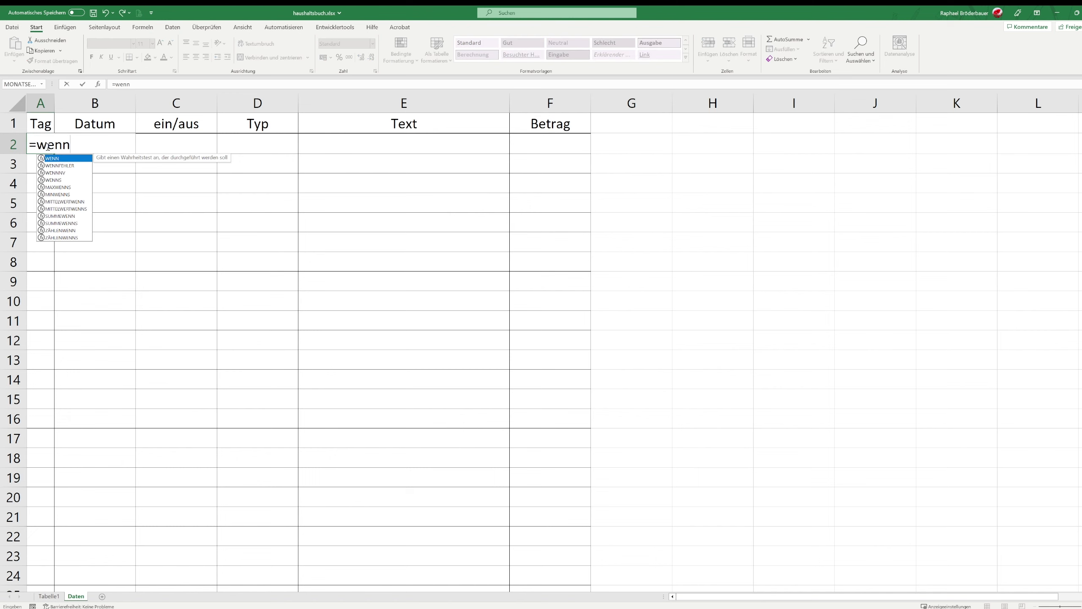
double_click(54, 166)
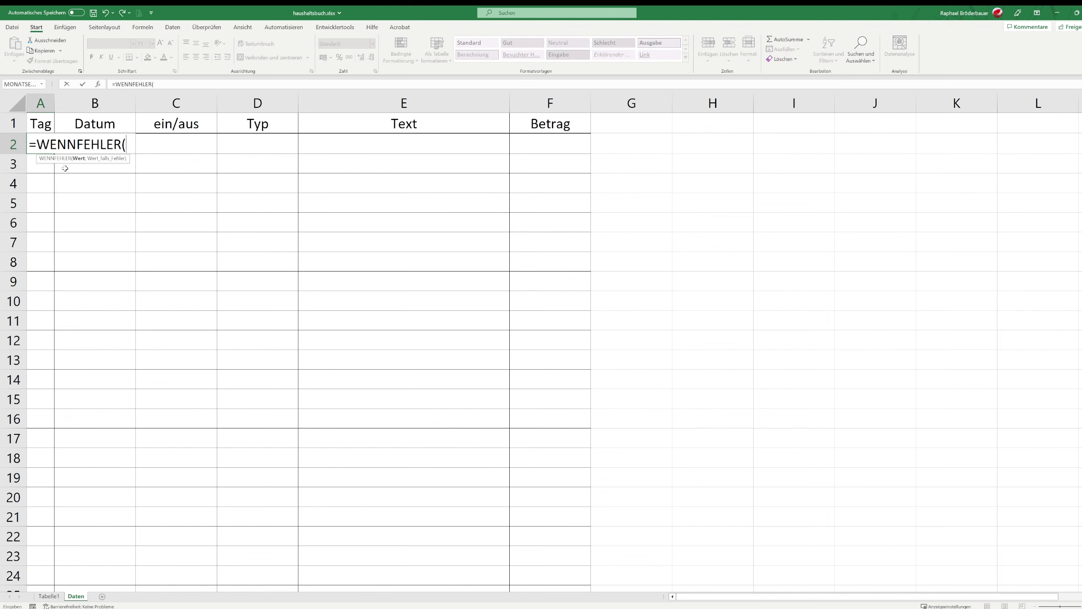
click(97, 84)
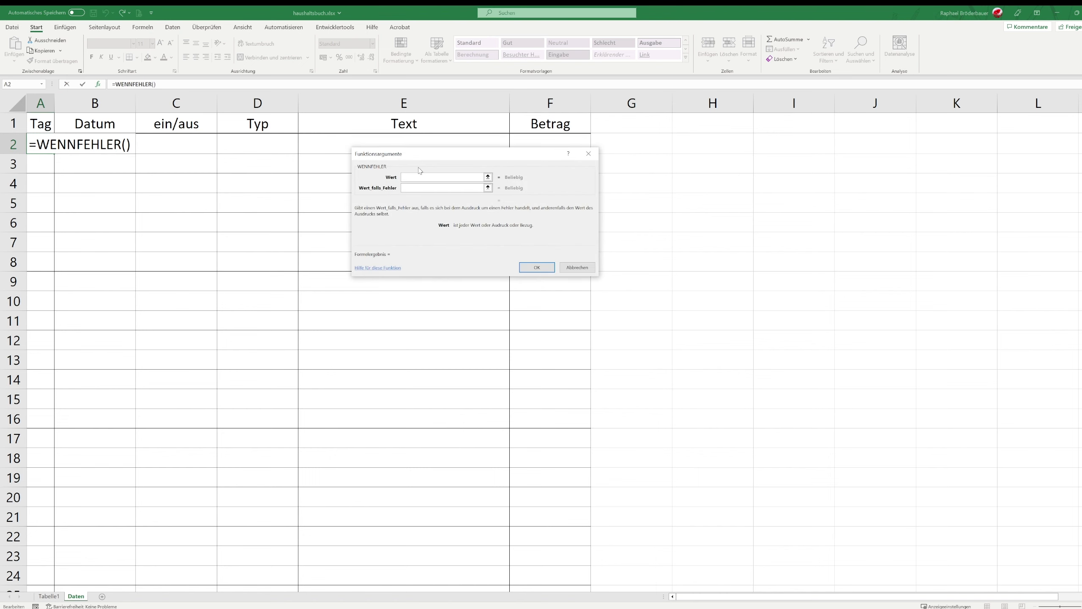
click(418, 189)
text("")
Enter TEXT(B2;"TTT.") as the value argument, then fix the missing quote after the error
click(417, 177)
text(text)
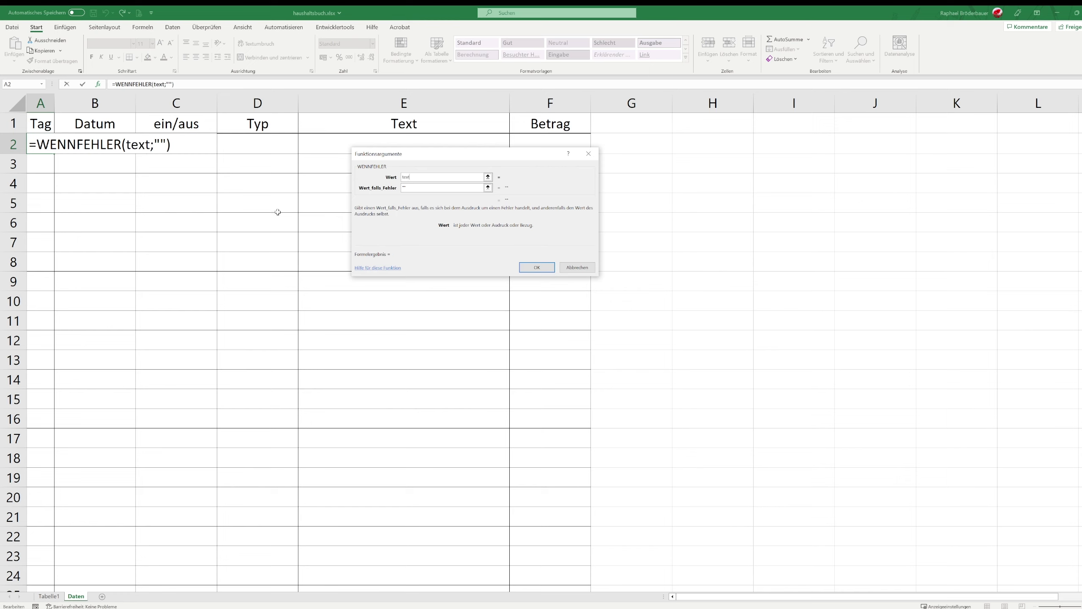
text((b2)
text(;)
text(TT)
text(T.)
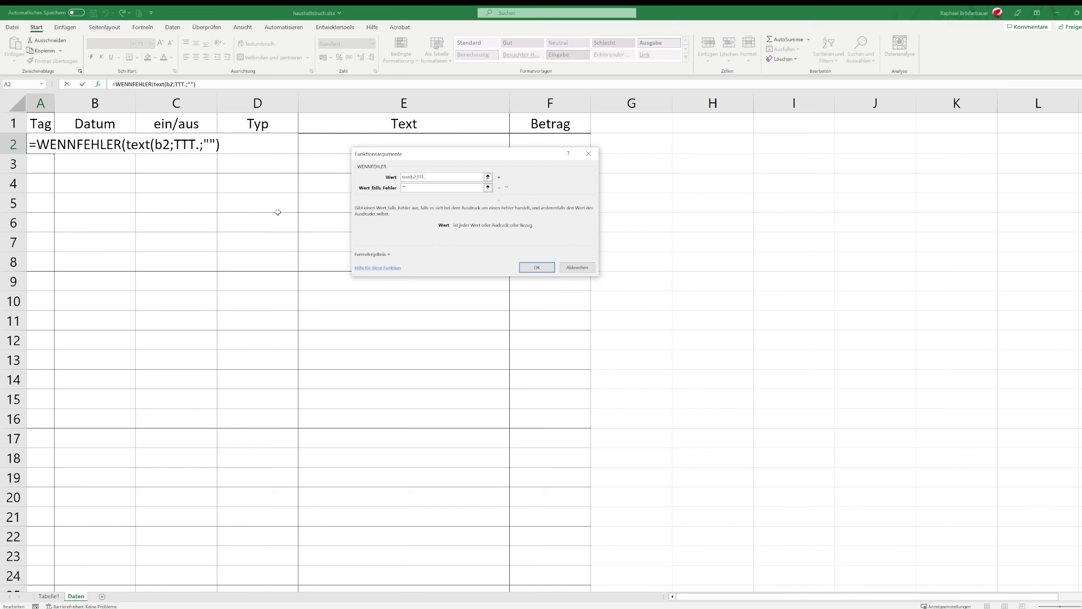
text("))
key(Return)
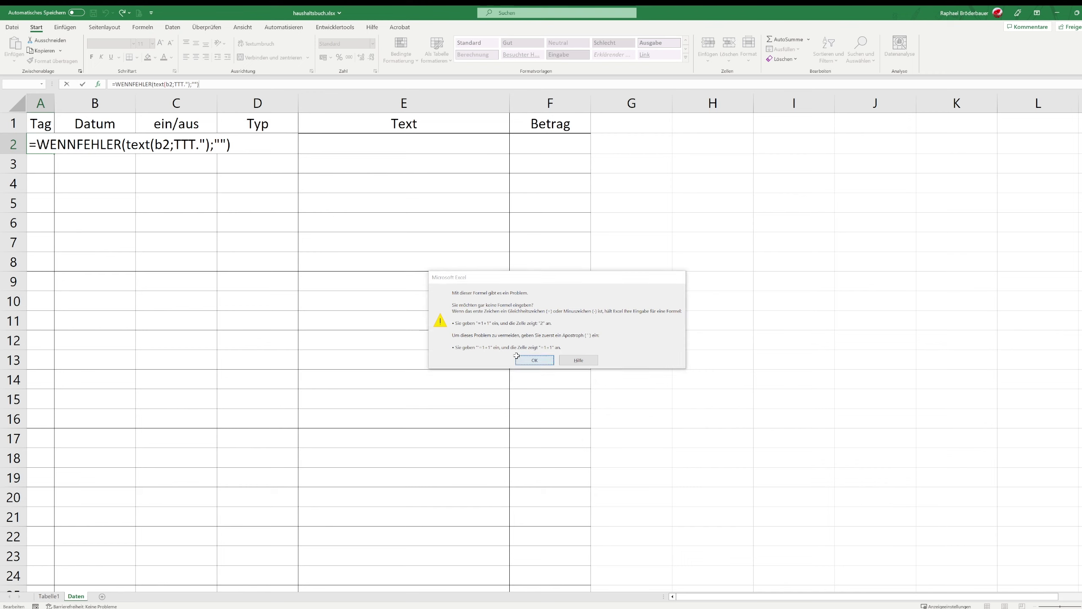
click(517, 359)
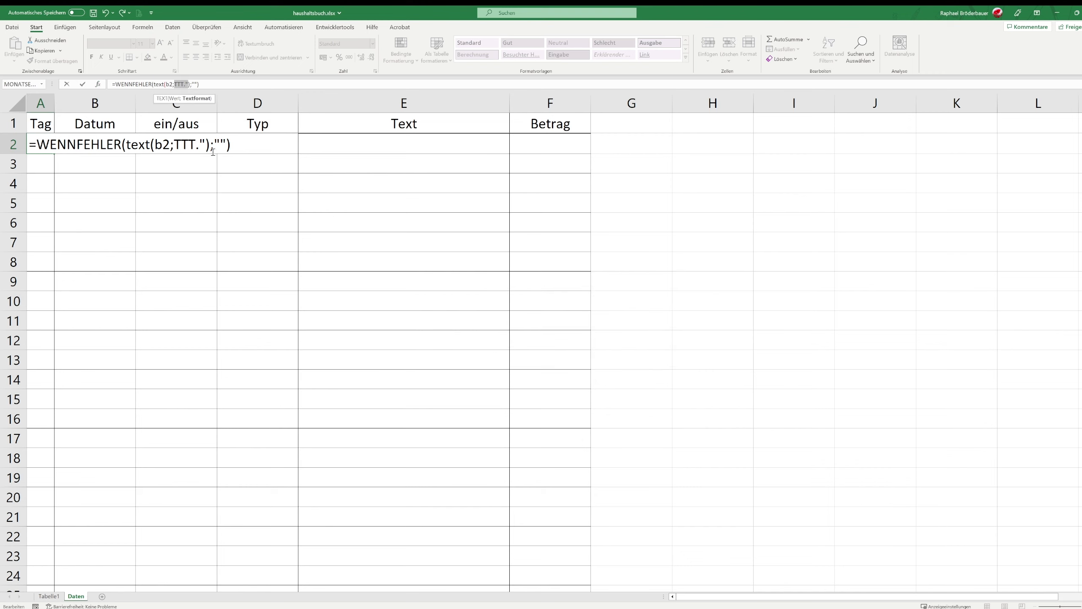
click(177, 145)
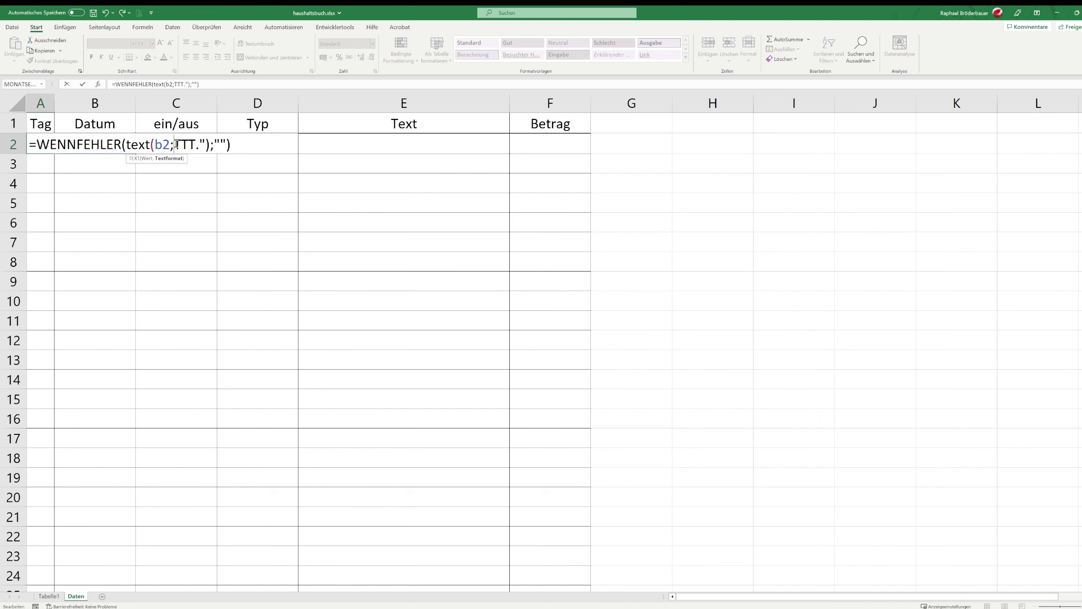
Commit the corrected weekday formula in A2 and fill it down into A3
text(")
key(Return)
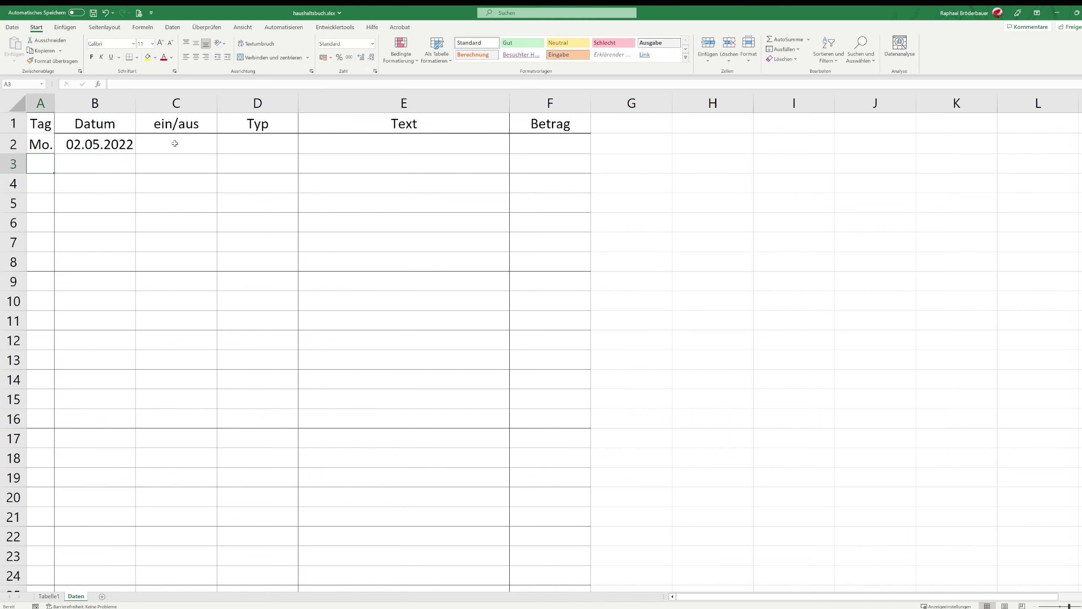
click(41, 143)
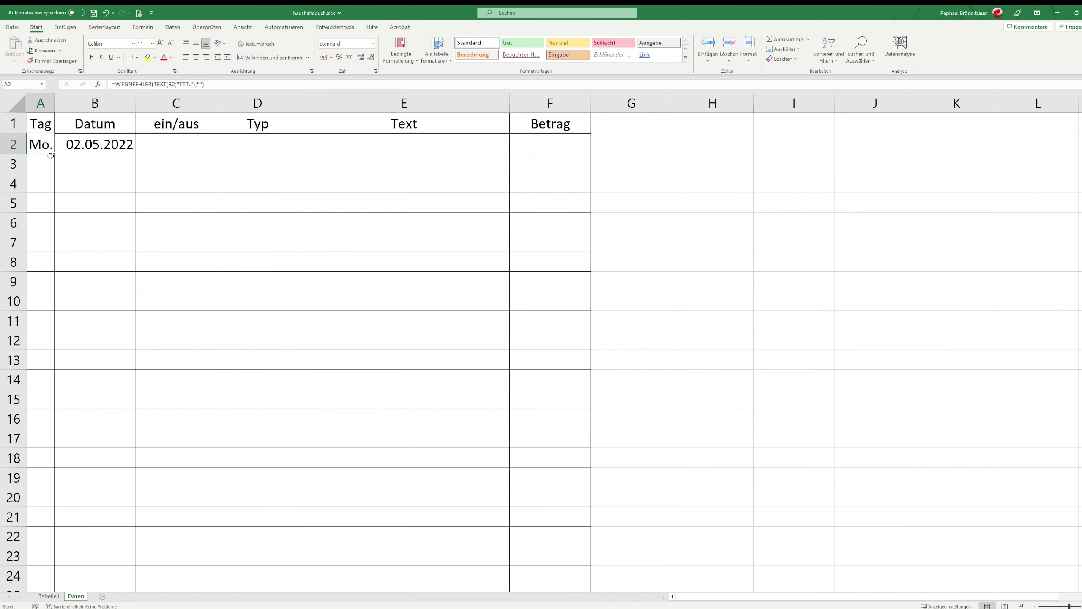
drag(55, 154, 55, 170)
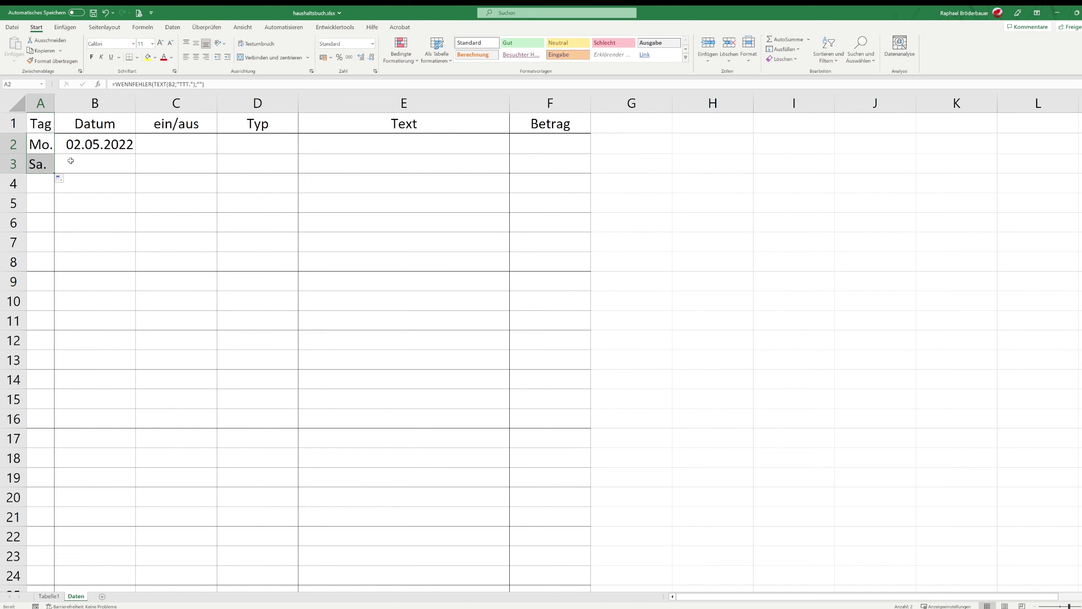
Try changing A3's WENNFEHLER to WENN, then cancel the edit
click(41, 166)
double_click(42, 166)
key(Escape)
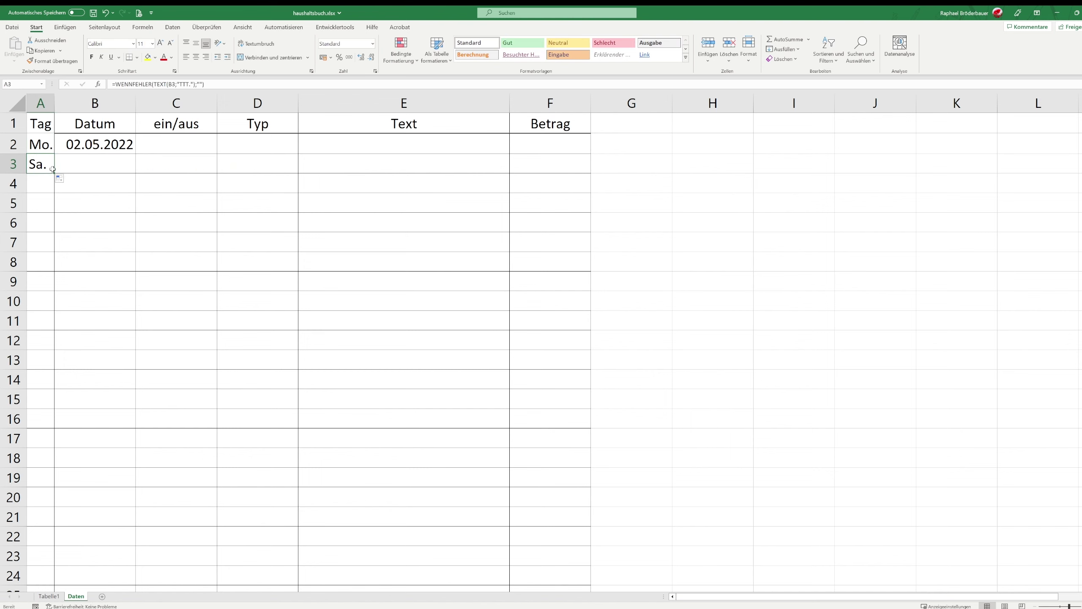
double_click(43, 164)
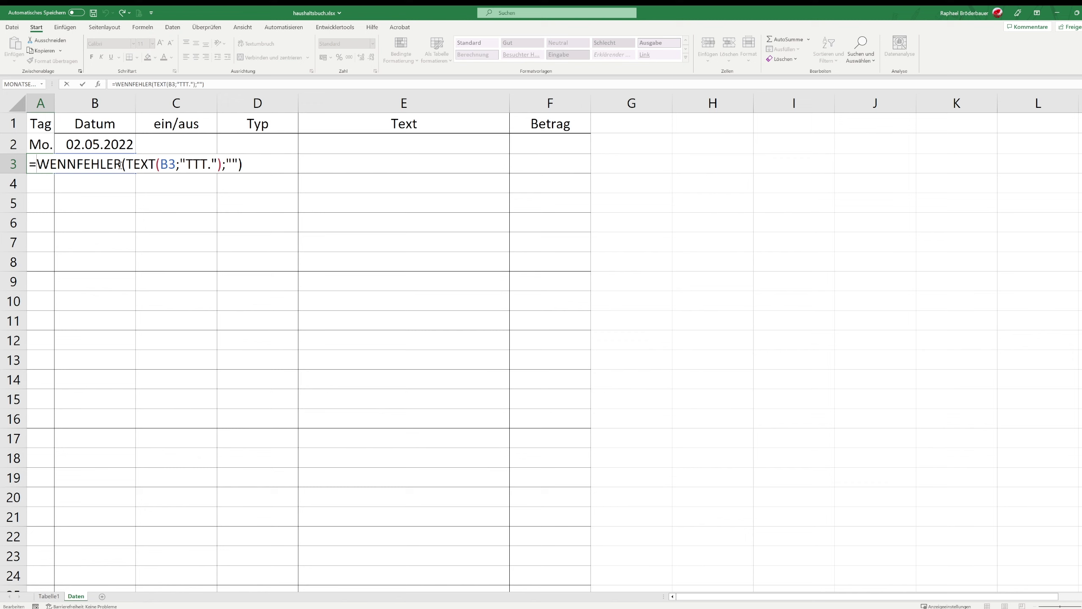
drag(120, 165, 68, 164)
key(BackSpace)
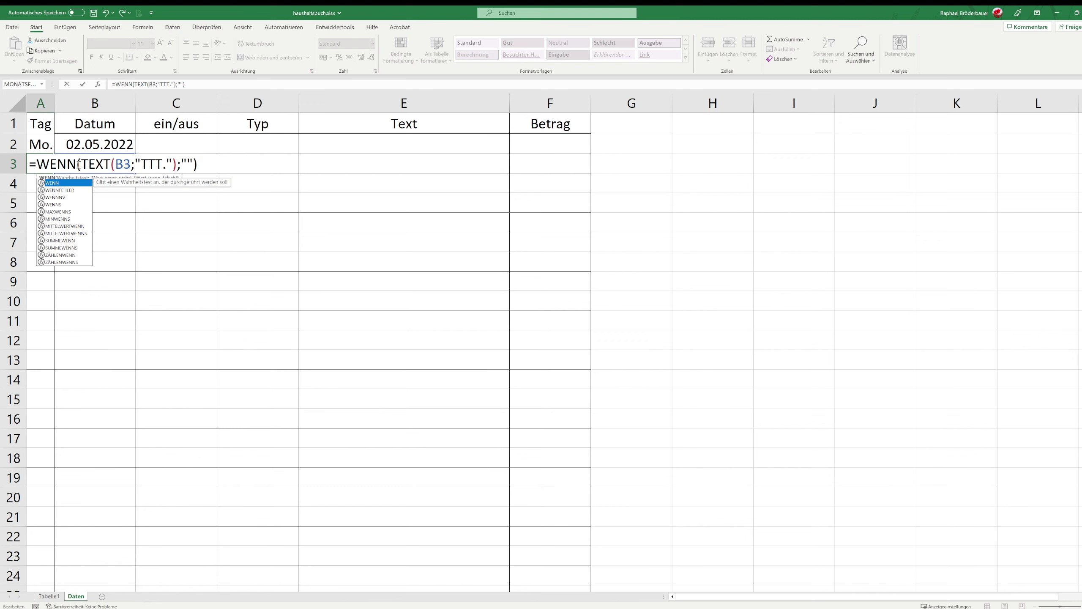
click(83, 166)
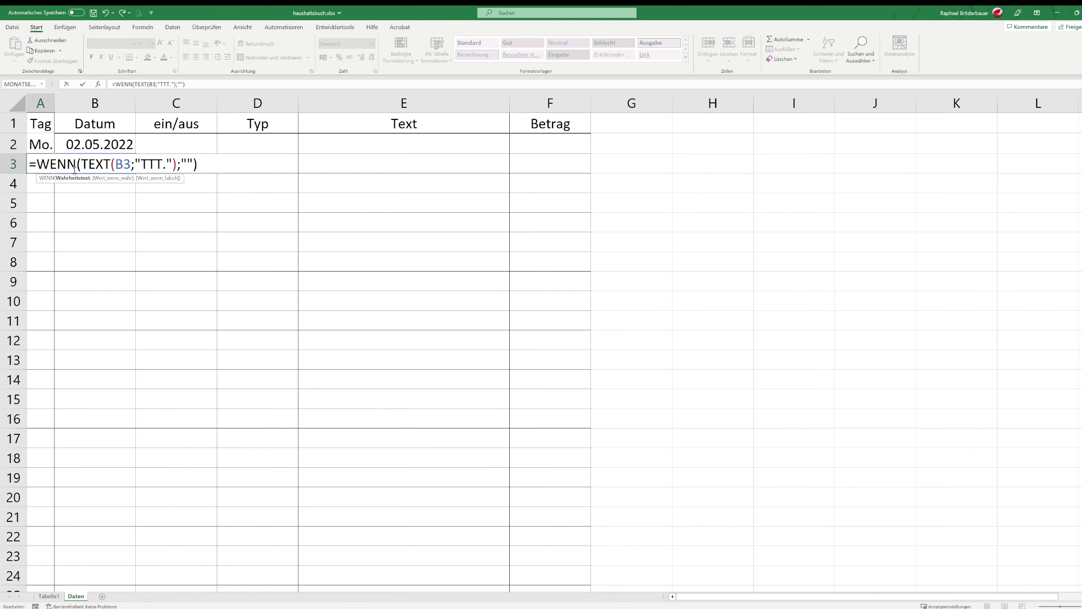
key(Escape)
Clear A2's old WENNFEHLER/TEXT formula back to just the equals sign
click(40, 144)
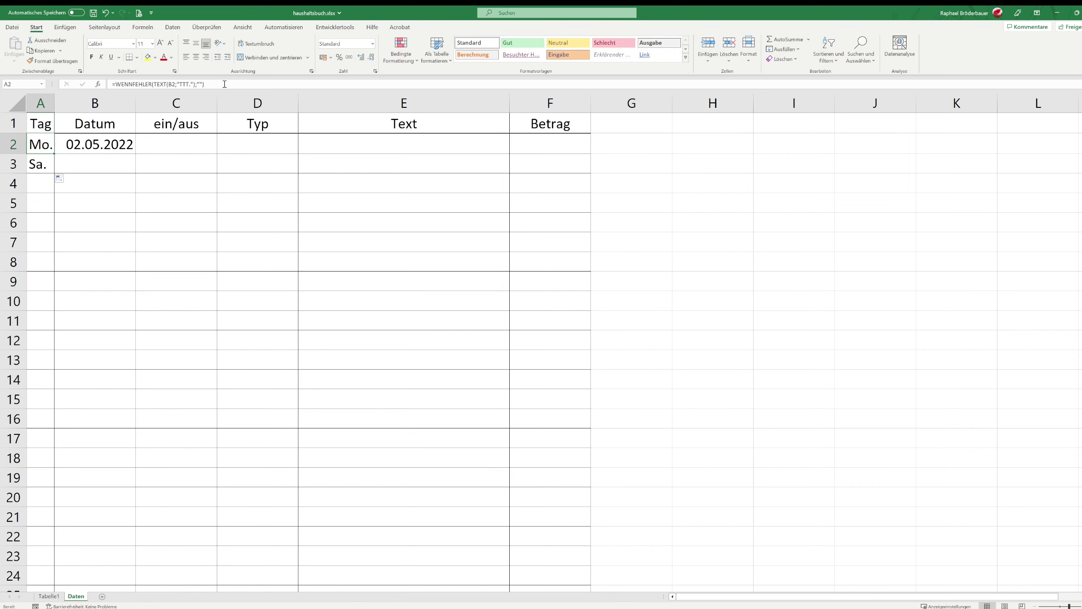
drag(196, 84, 153, 84)
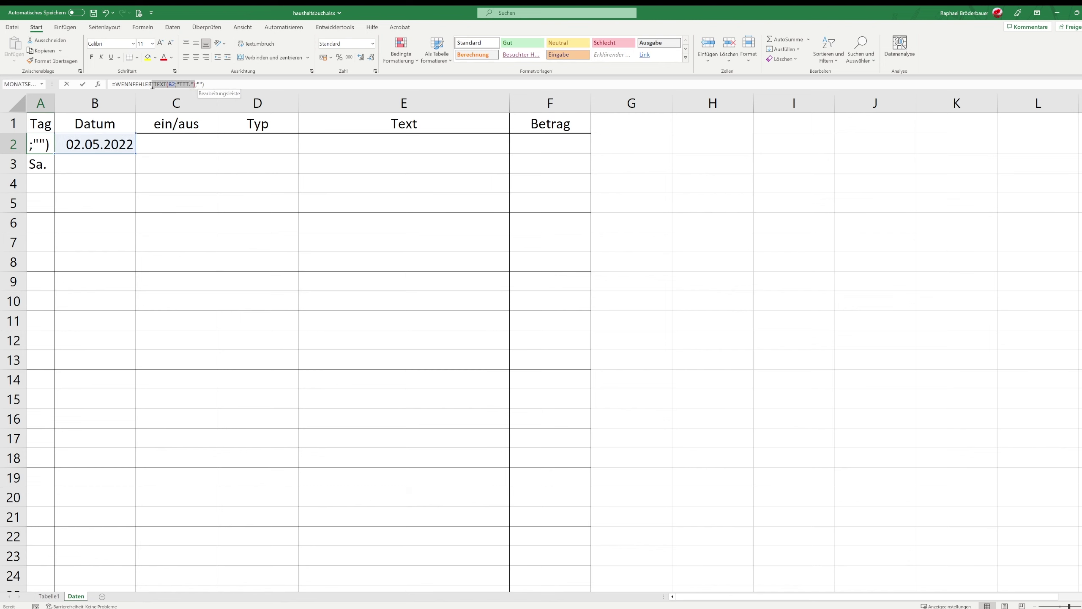
key(Delete)
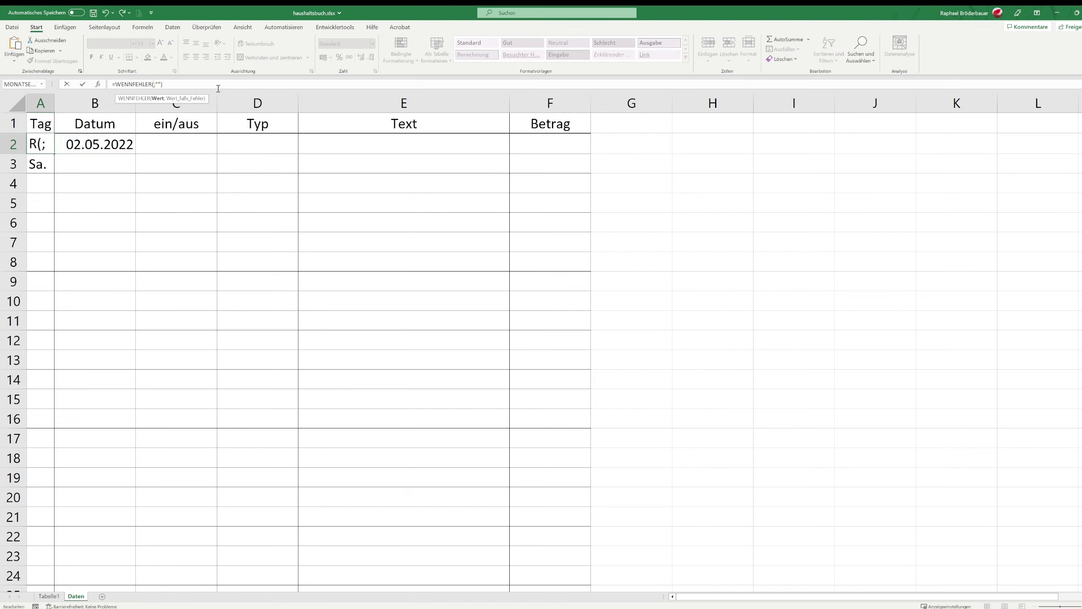
drag(164, 84, 110, 87)
key(Delete)
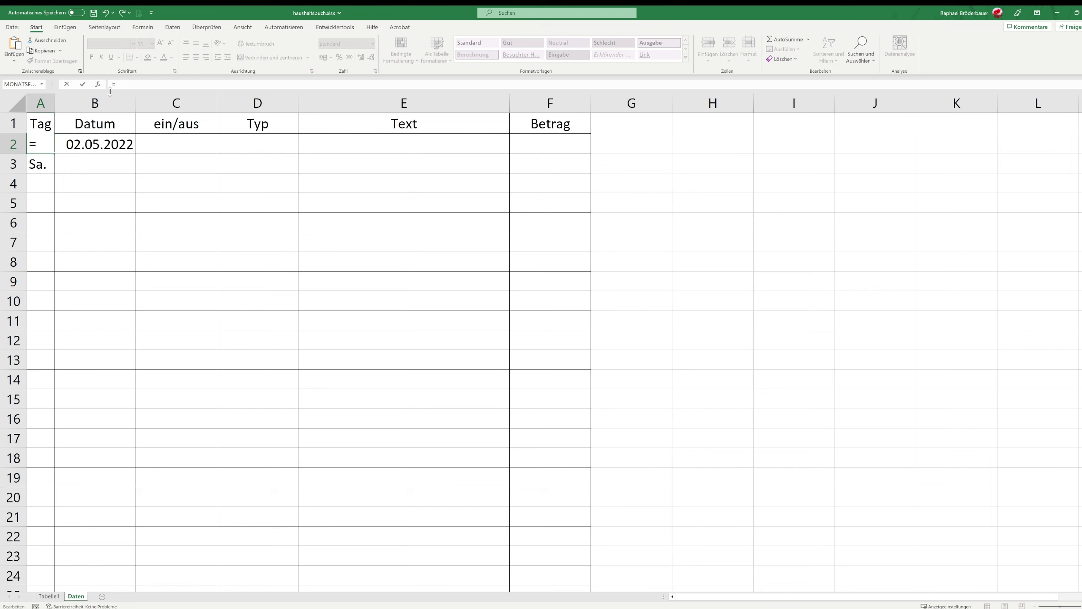
Enter =WENN(ISTLEER(B2);"";TEXT(B2;"TTT.")) in A2 using the ISTLEER suggestion
text(wenn()
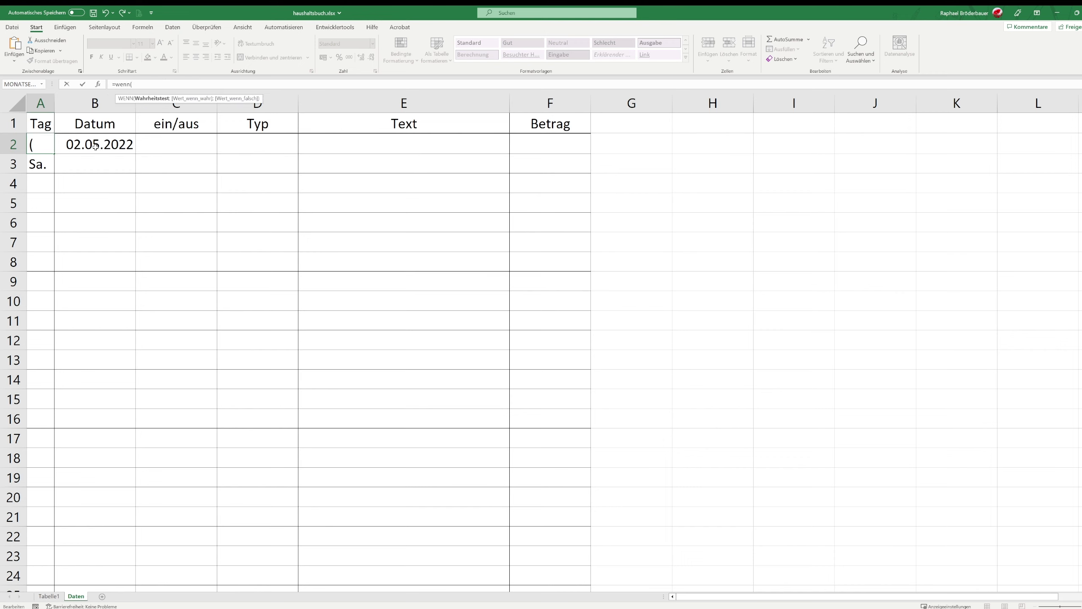
click(93, 142)
key(BackSpace)
key(BackSpace)
text(is)
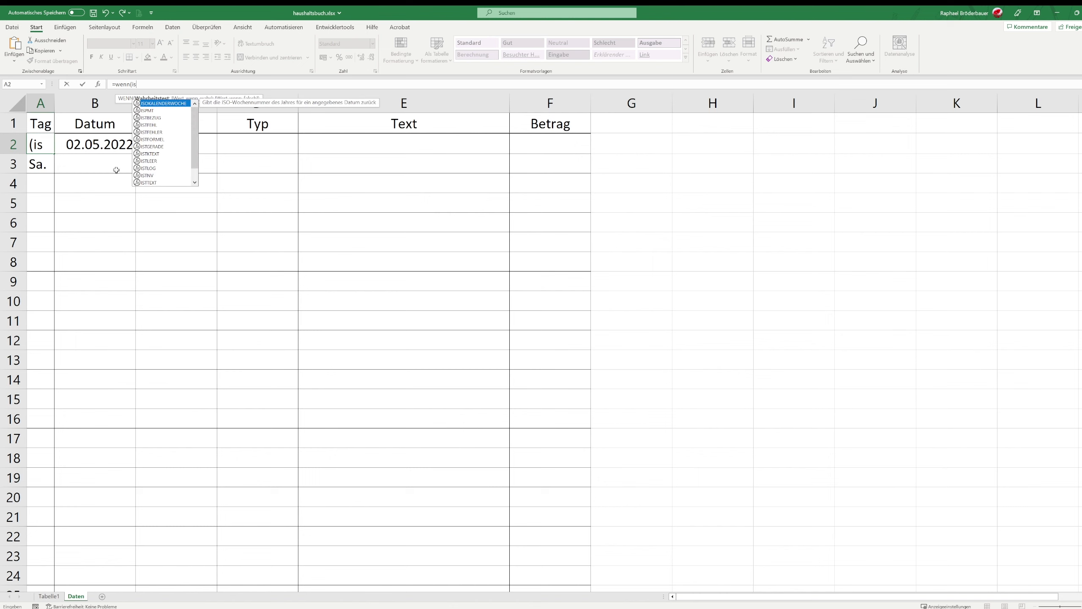
double_click(149, 161)
click(107, 142)
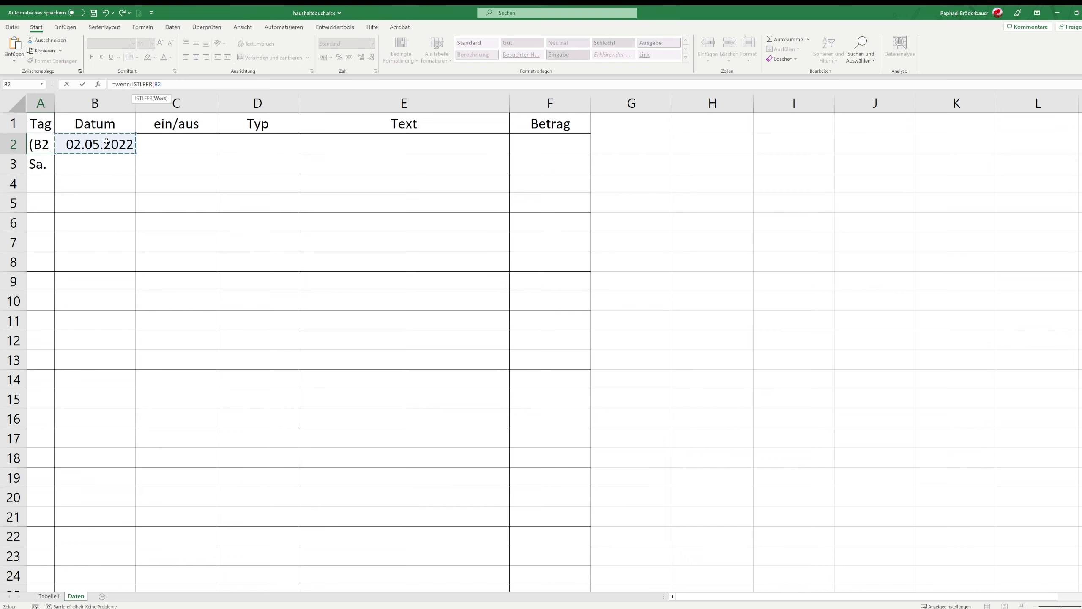
text(;)
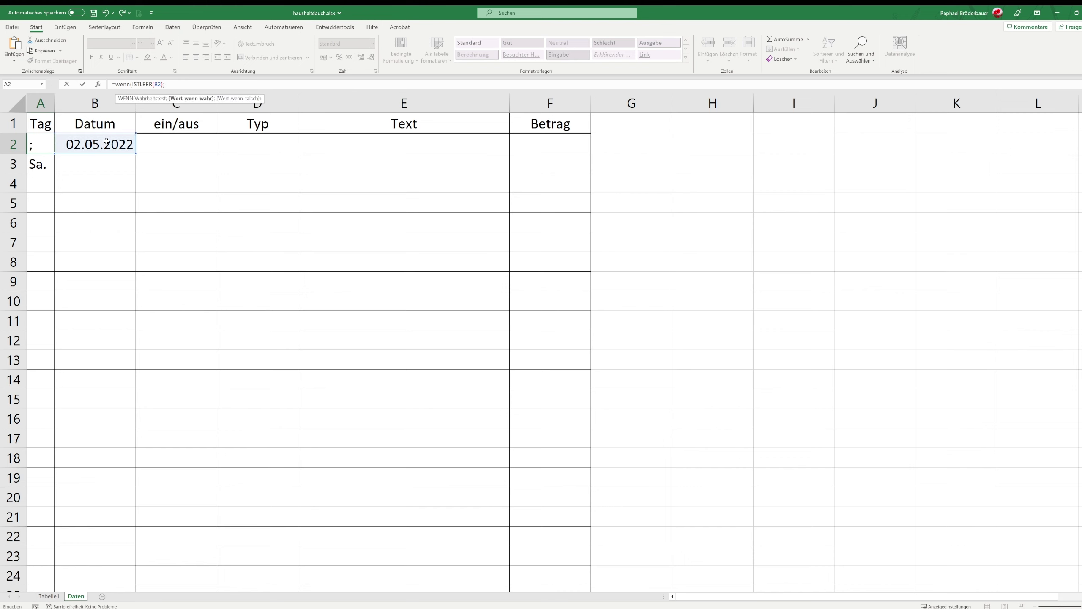
text("";)
text(TEXT()
click(107, 142)
text(;"TTT."))
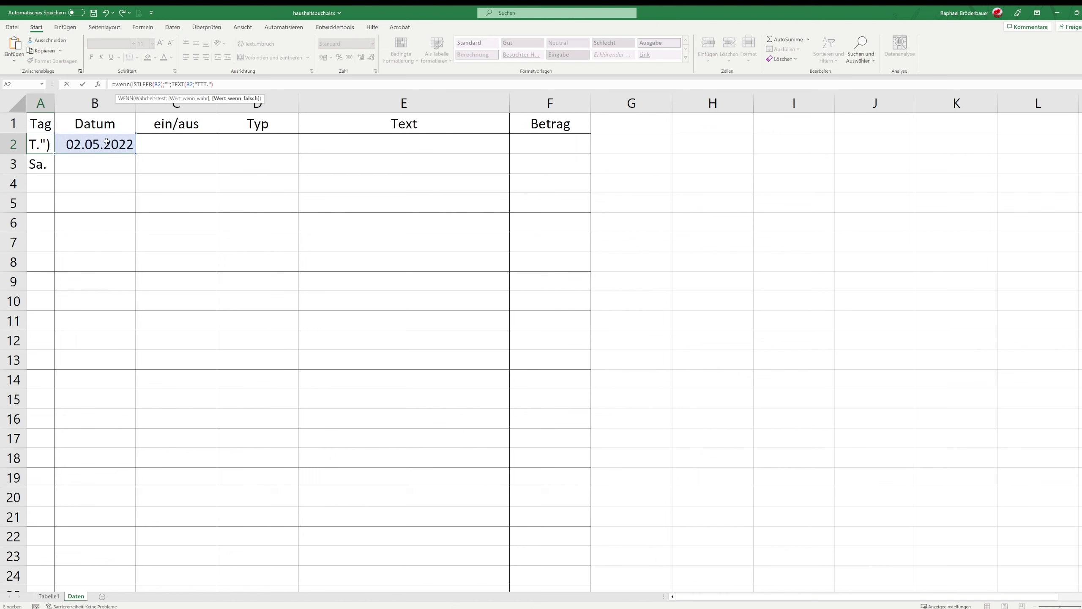
text())
key(Return)
AutoFill A2's WENN/ISTLEER weekday formula into A3:A4, then down column A to row 200
click(51, 145)
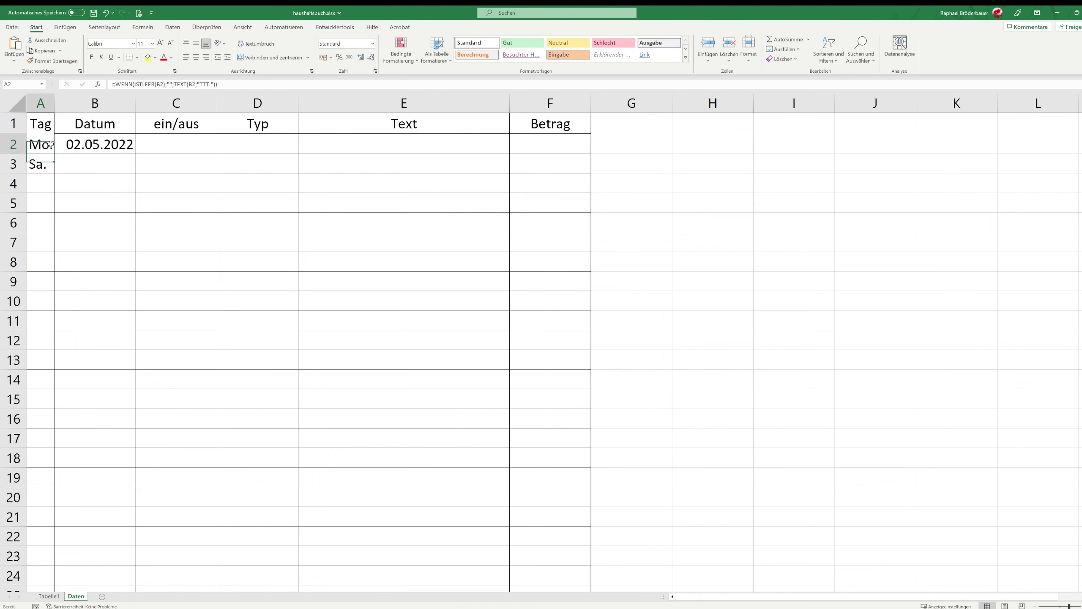
drag(55, 161, 58, 199)
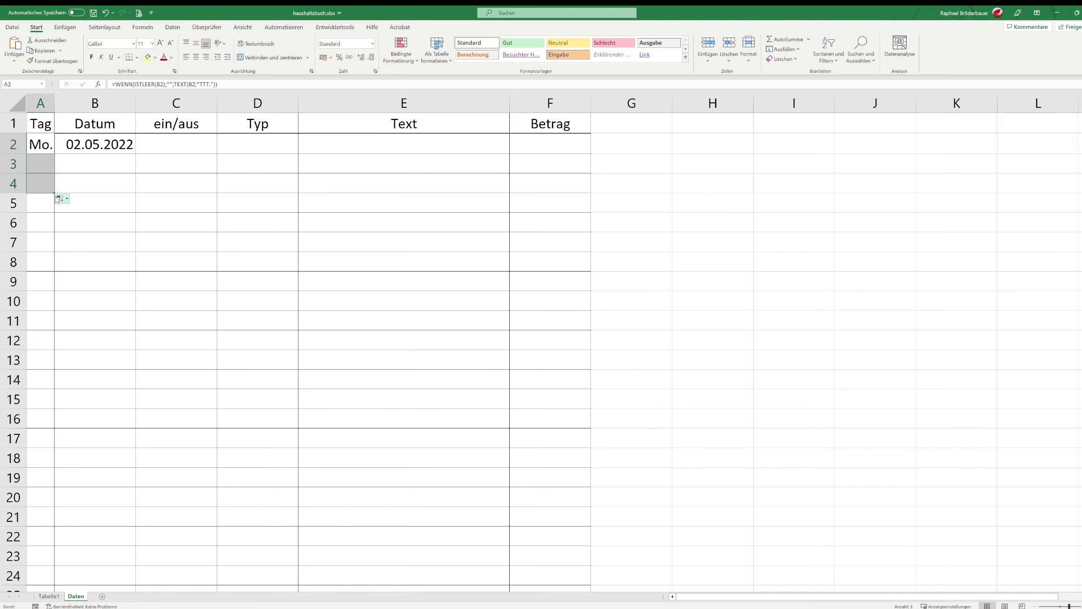
click(89, 158)
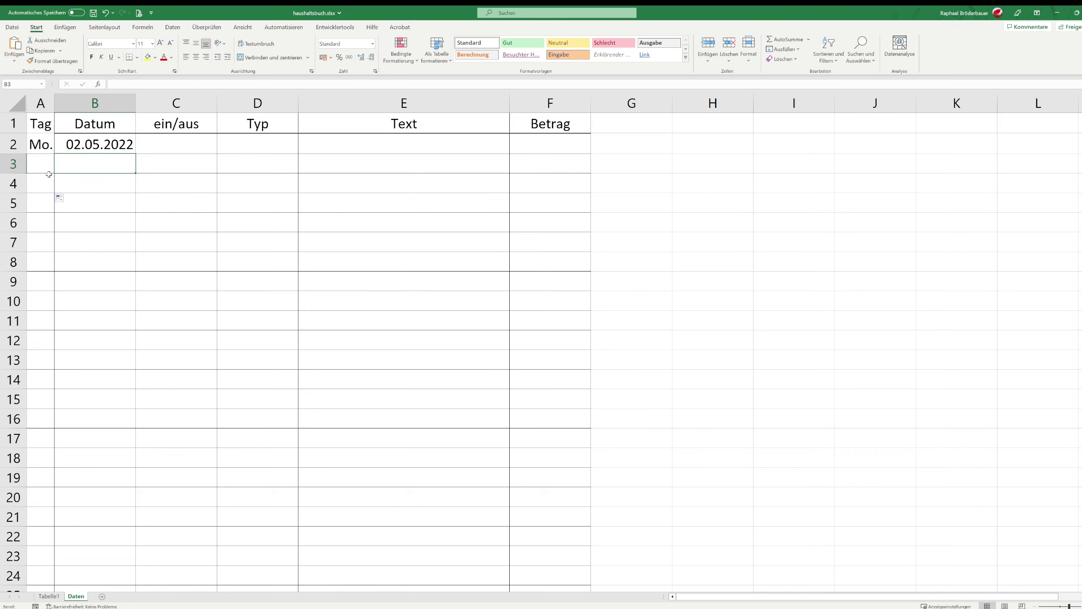
click(47, 168)
click(45, 149)
drag(54, 153, 40, 567)
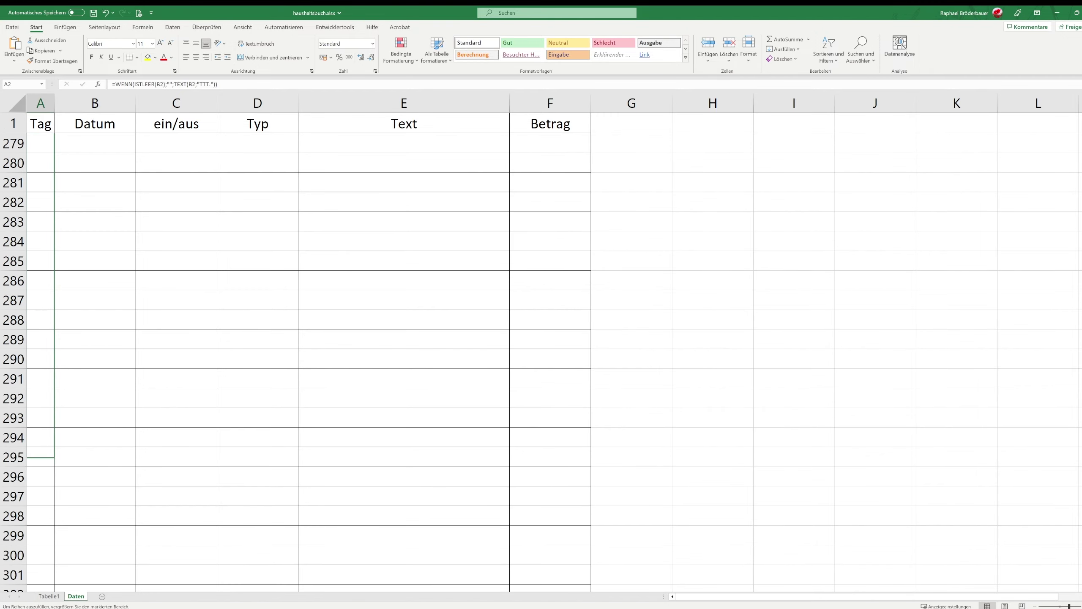
drag(40, 567, 13, 90)
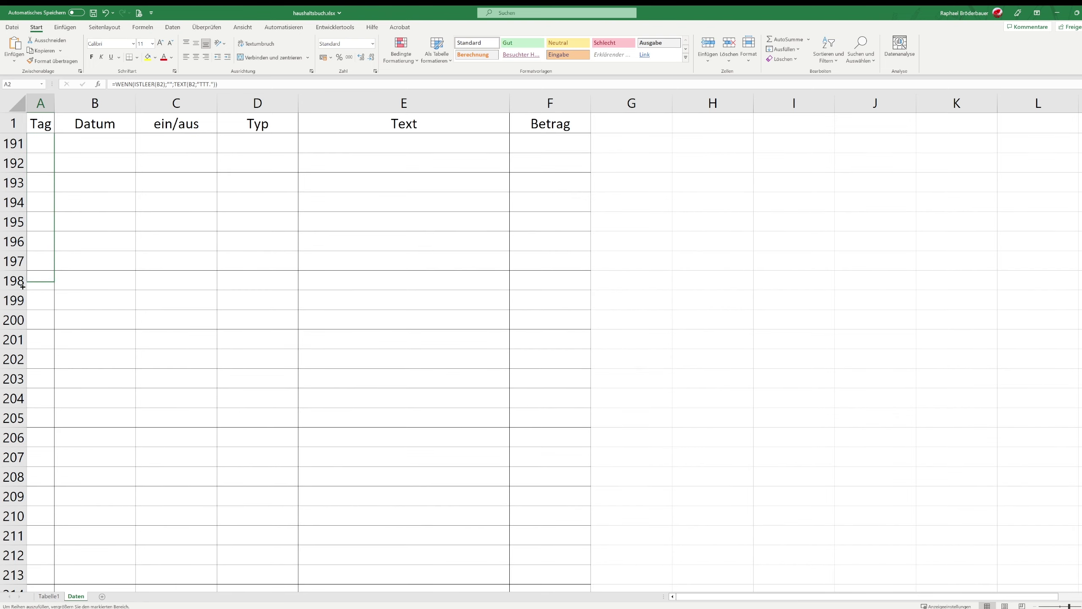
mouse_move(13, 90)
mouse_down()
mouse_move(29, 325)
mouse_move(12, 573)
mouse_up()
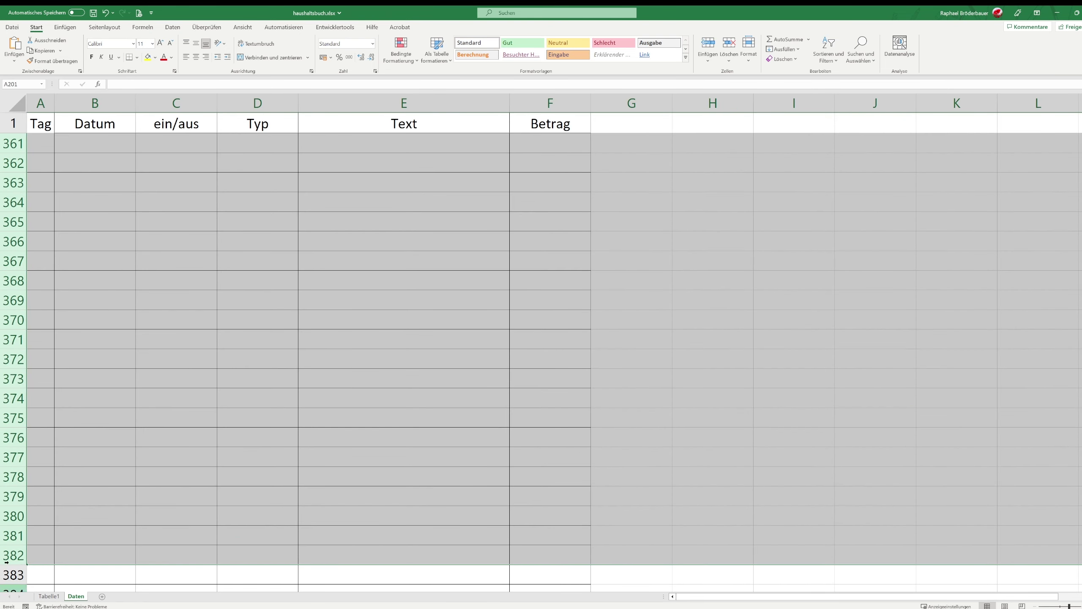
Select row 201 and every row below it to the sheet's end
click(30, 300)
scroll(55, 248, up, 6)
scroll(54, 247, up, 12)
scroll(68, 269, up, 12)
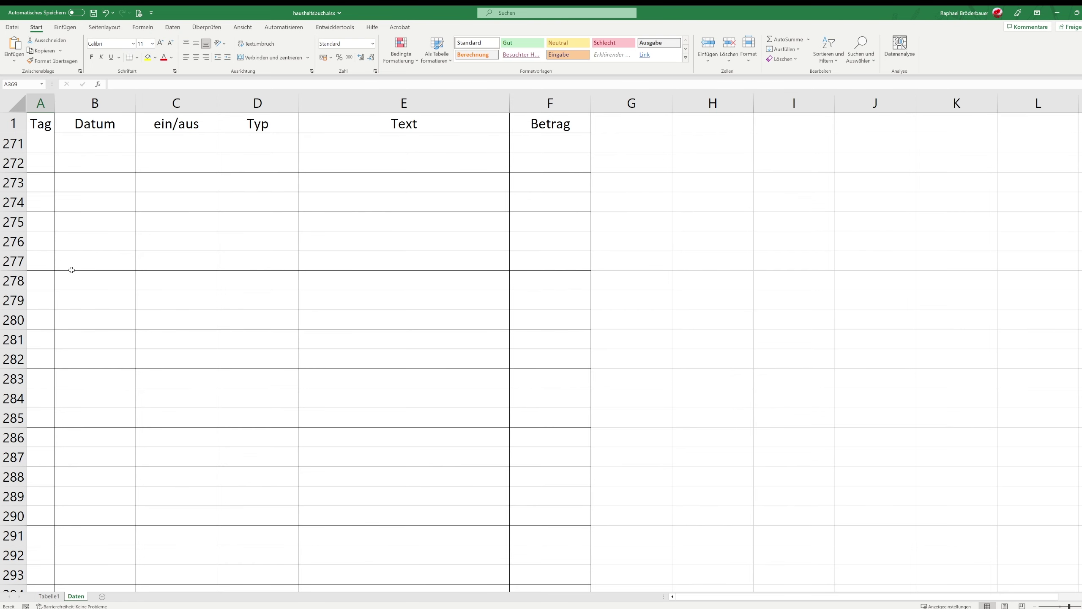
scroll(70, 270, up, 9)
scroll(71, 270, up, 14)
scroll(72, 270, up, 2)
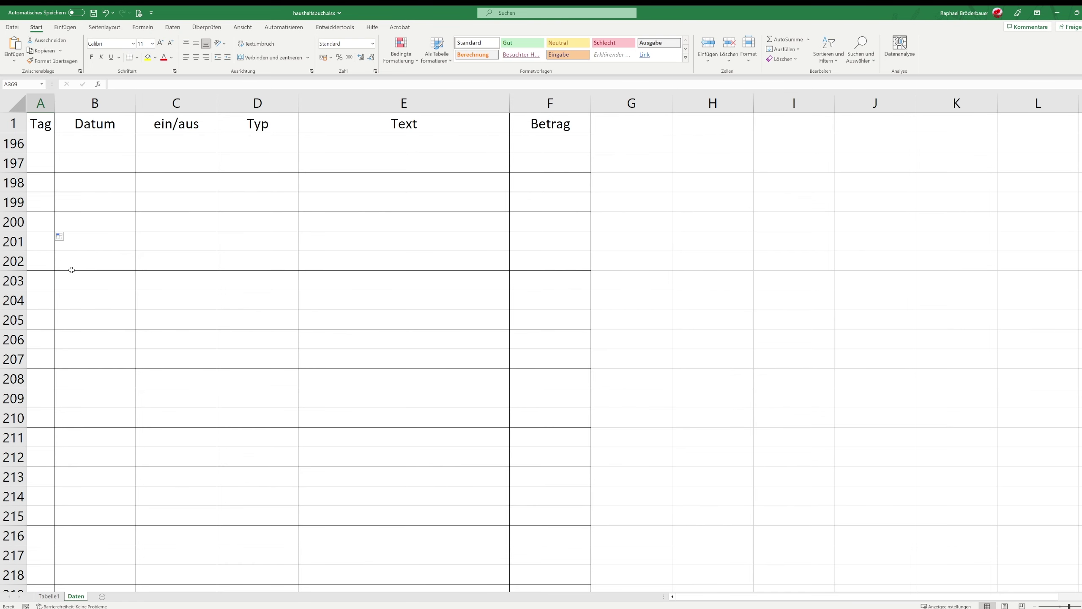
click(32, 219)
click(37, 236)
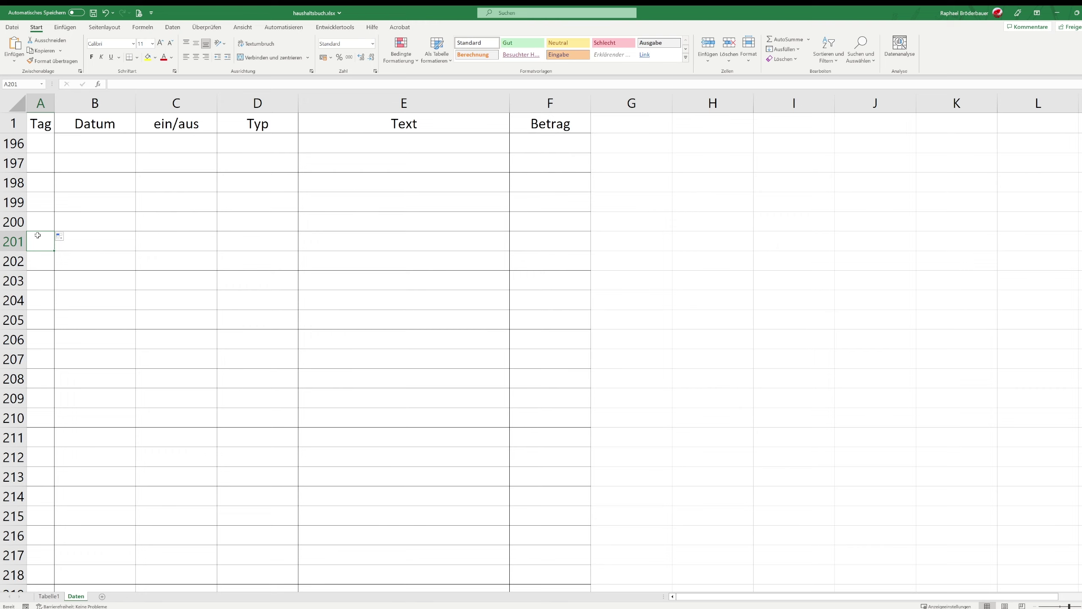
key(shift+space)
key(ctrl+shift+Down)
Clear all outer and inner borders from the selection on the Rahmen tab
key(ctrl+1)
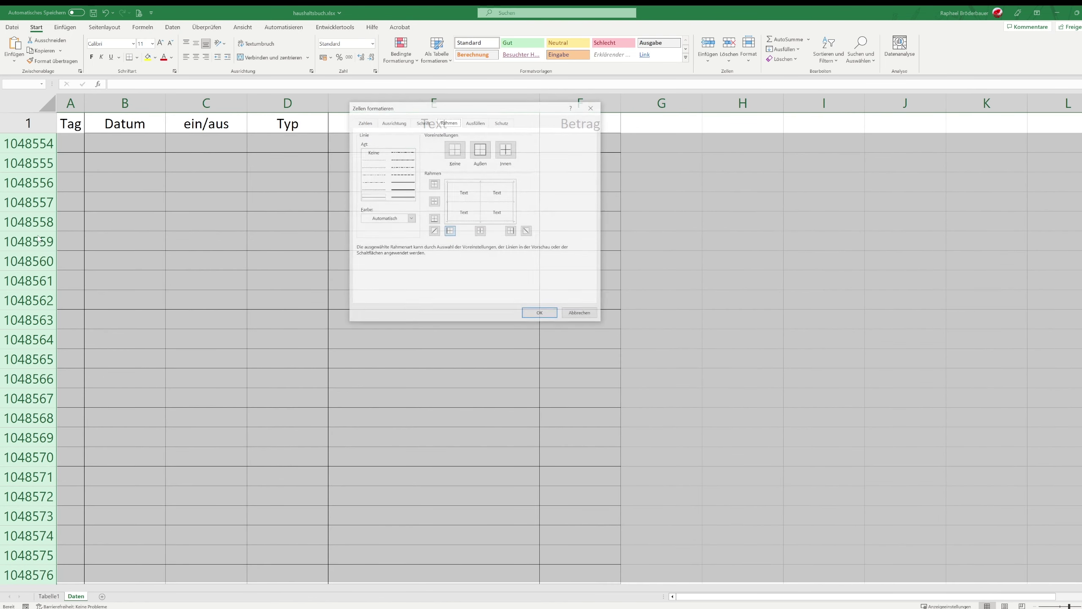
click(478, 154)
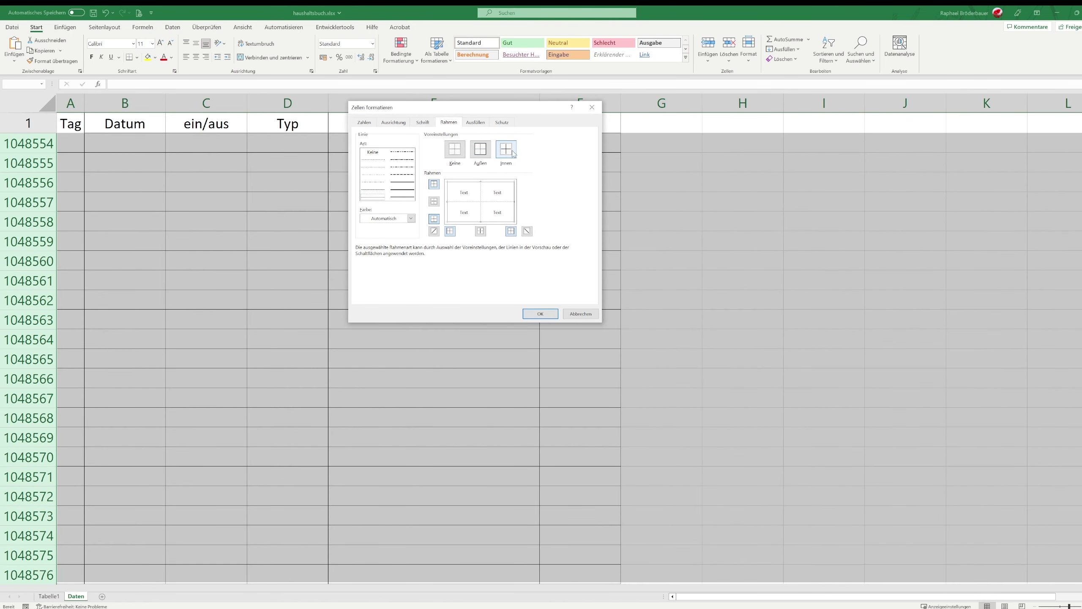
click(373, 153)
click(479, 188)
click(499, 153)
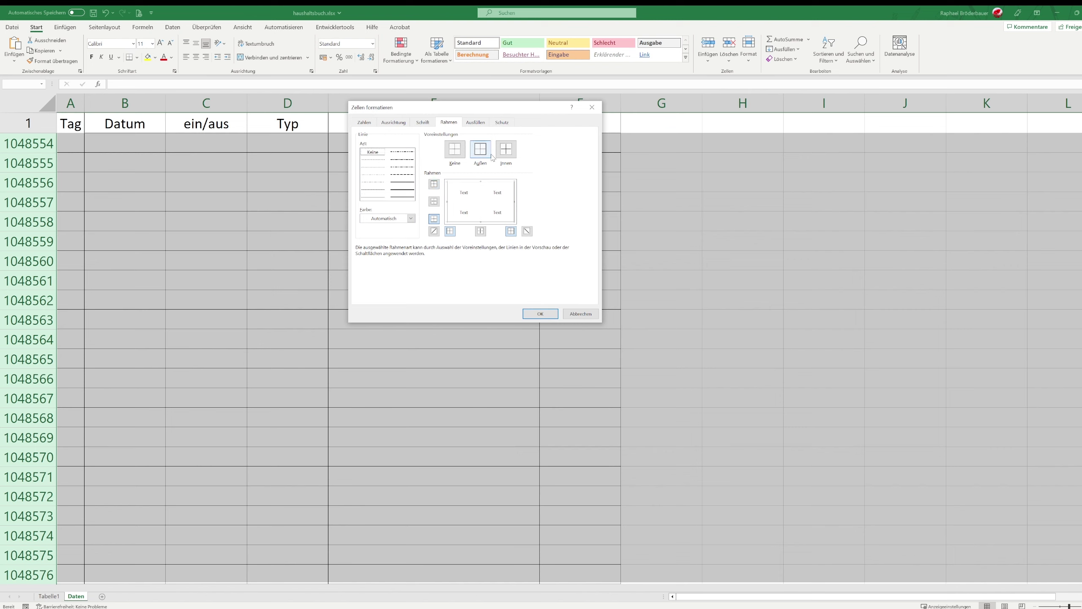
click(446, 203)
click(480, 222)
click(514, 218)
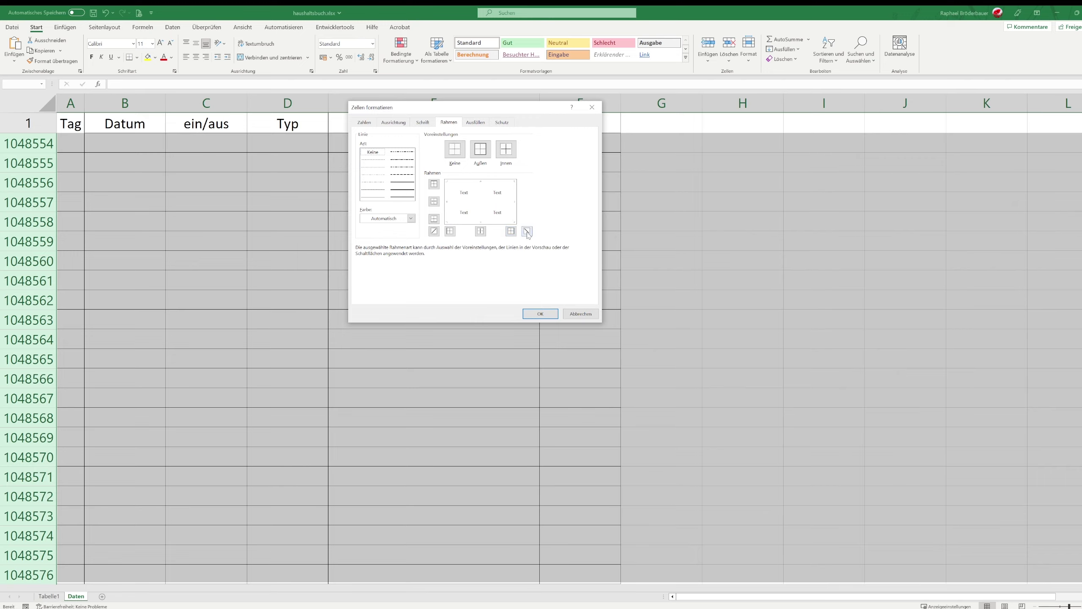
click(540, 314)
scroll(394, 337, up, 7)
scroll(295, 316, up, 10)
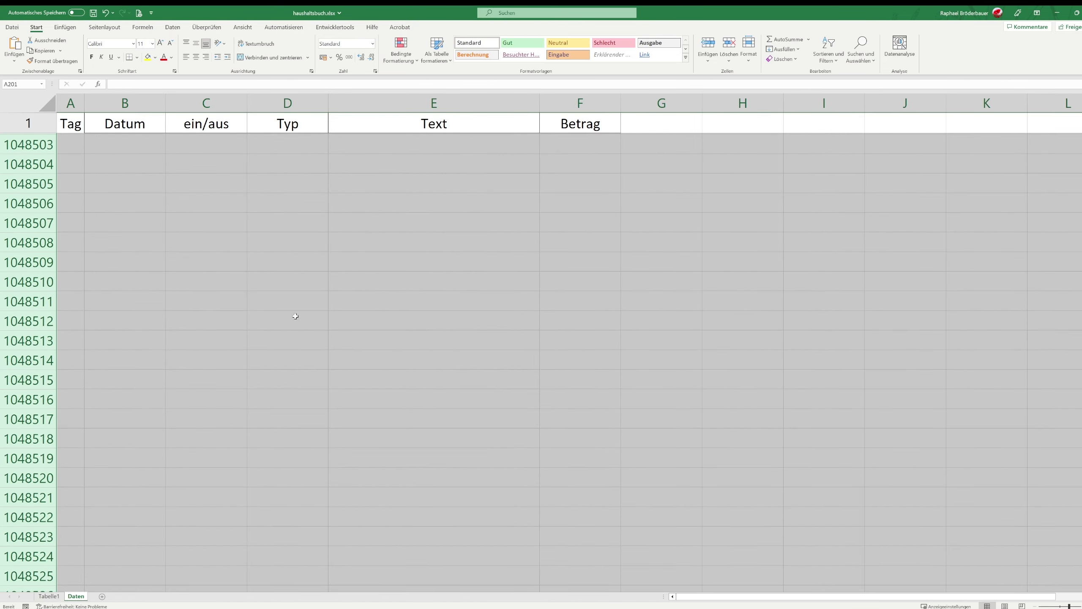
click(175, 321)
Jump to cell C200 through the Name Box
key(ctrl+Up)
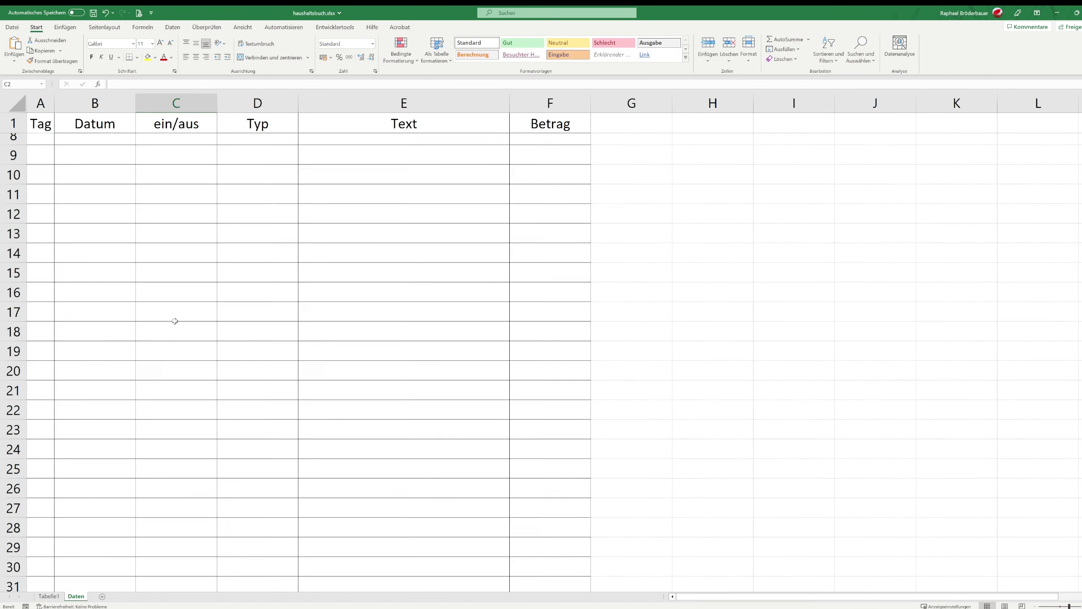
key(ctrl+Down)
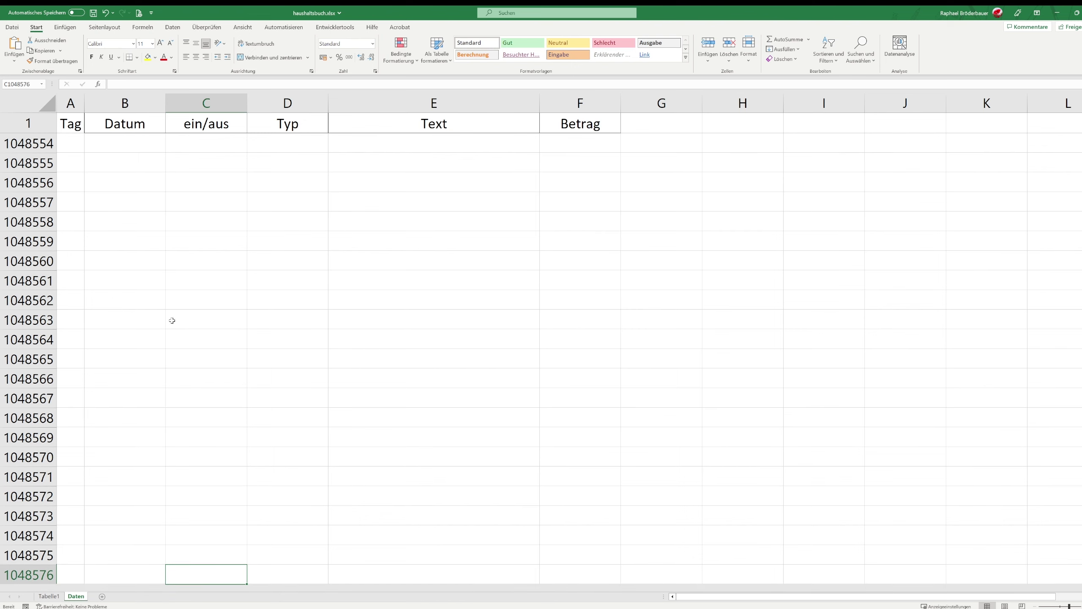
scroll(169, 318, up, 1)
click(17, 84)
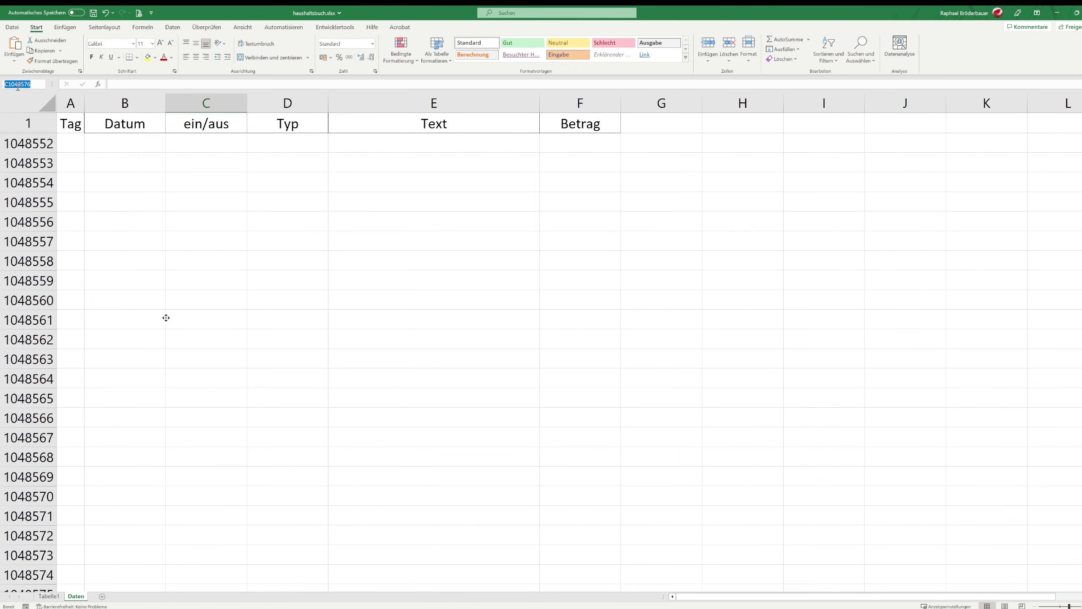
scroll(166, 317, up, 20)
text(c)
text(20)
key(Return)
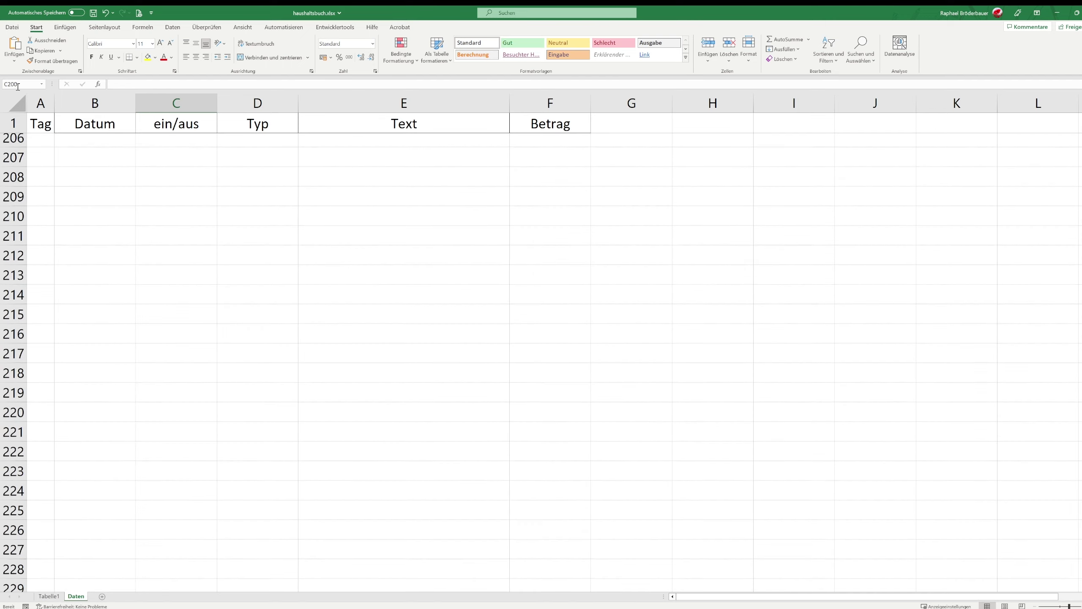
scroll(79, 226, up, 2)
scroll(70, 280, up, 4)
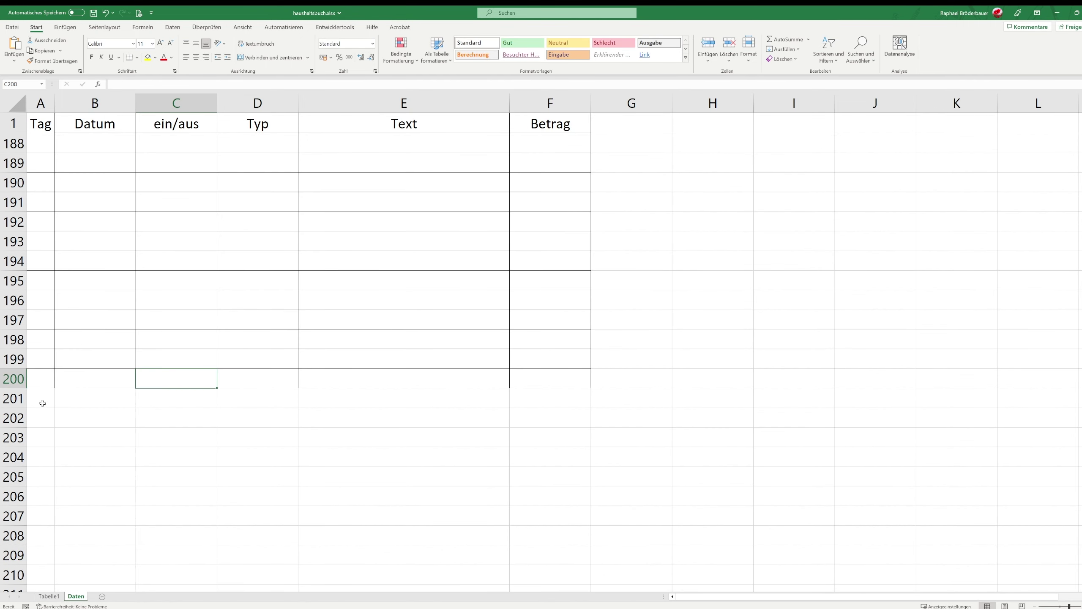
Fill A201:F201 yellow, then scroll back to the top of the sheet
drag(42, 403, 425, 406)
drag(509, 404, 516, 404)
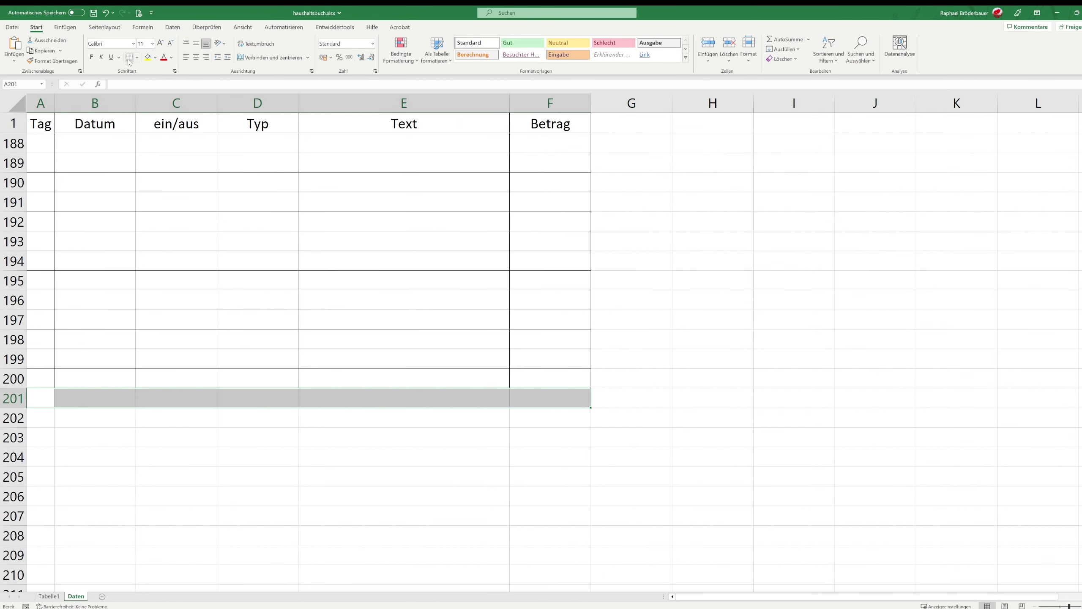
click(148, 57)
click(594, 522)
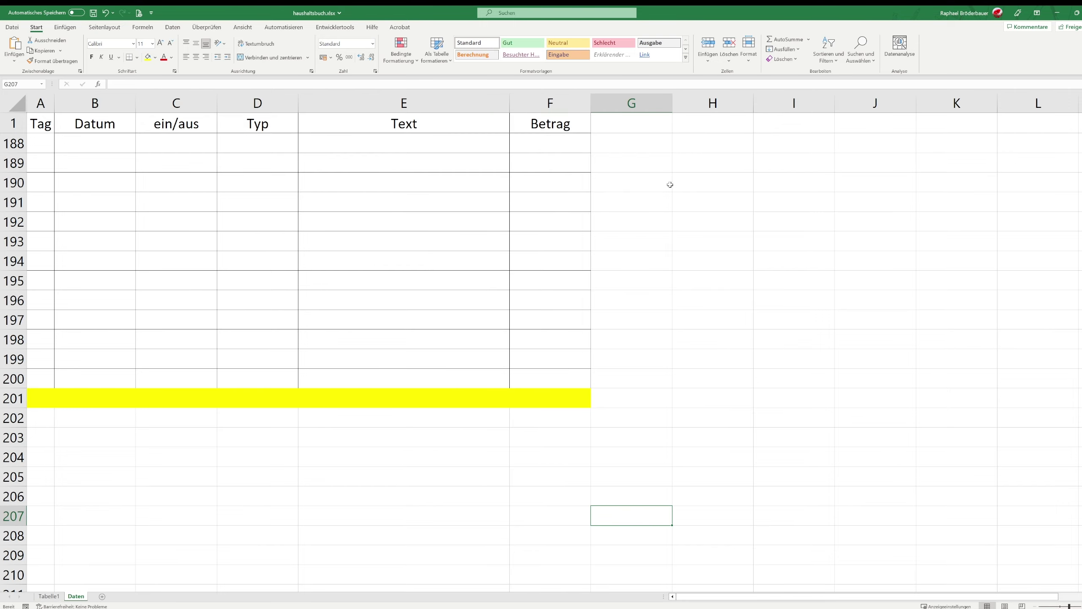
scroll(554, 377, up, 1)
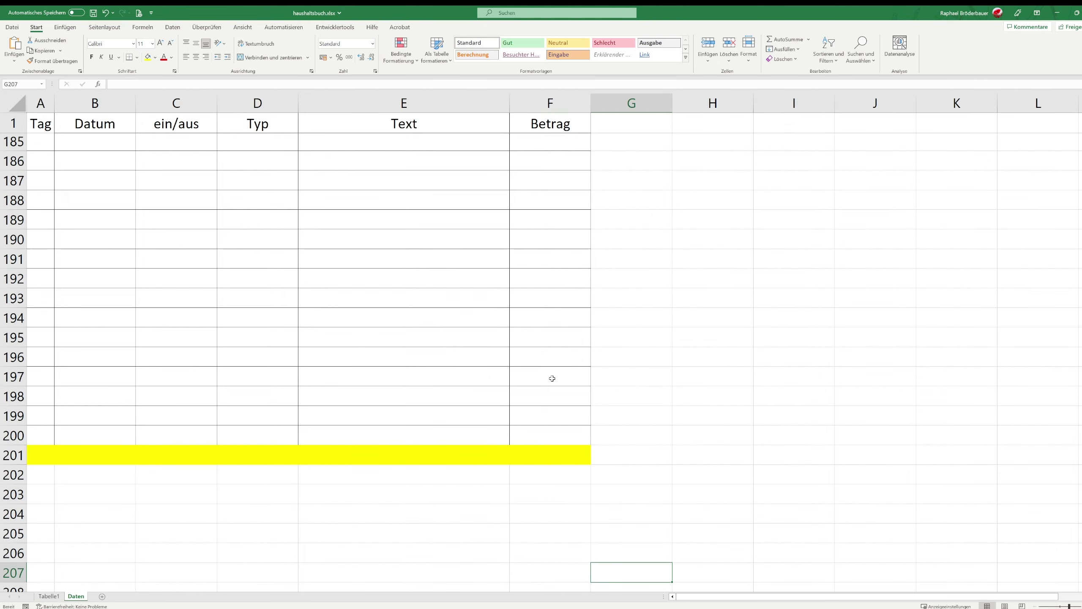
scroll(548, 376, up, 8)
scroll(530, 372, up, 17)
scroll(530, 371, up, 9)
scroll(510, 363, up, 10)
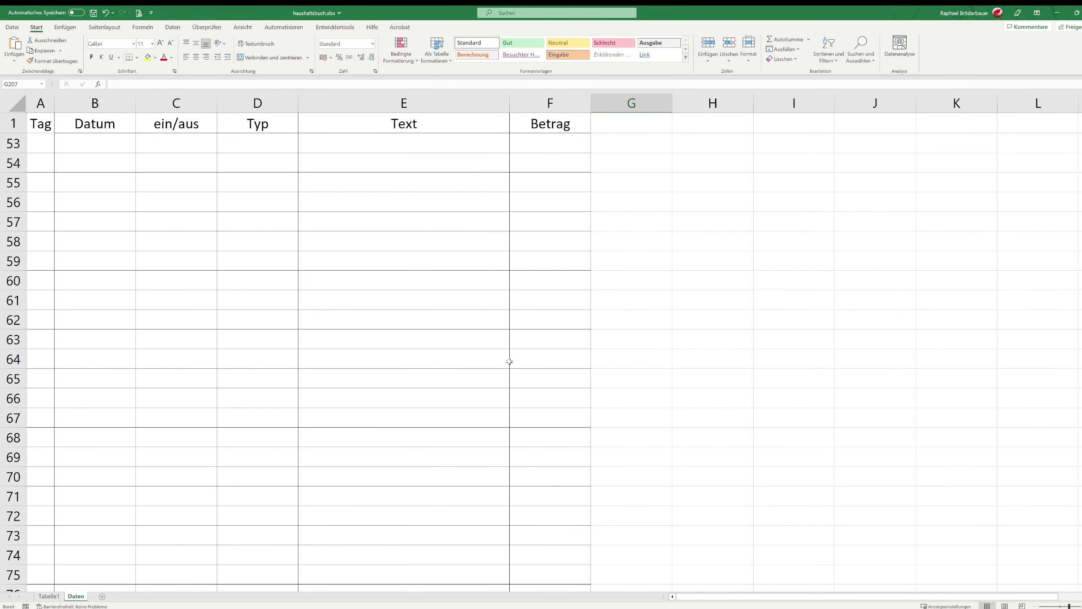
scroll(495, 362, up, 17)
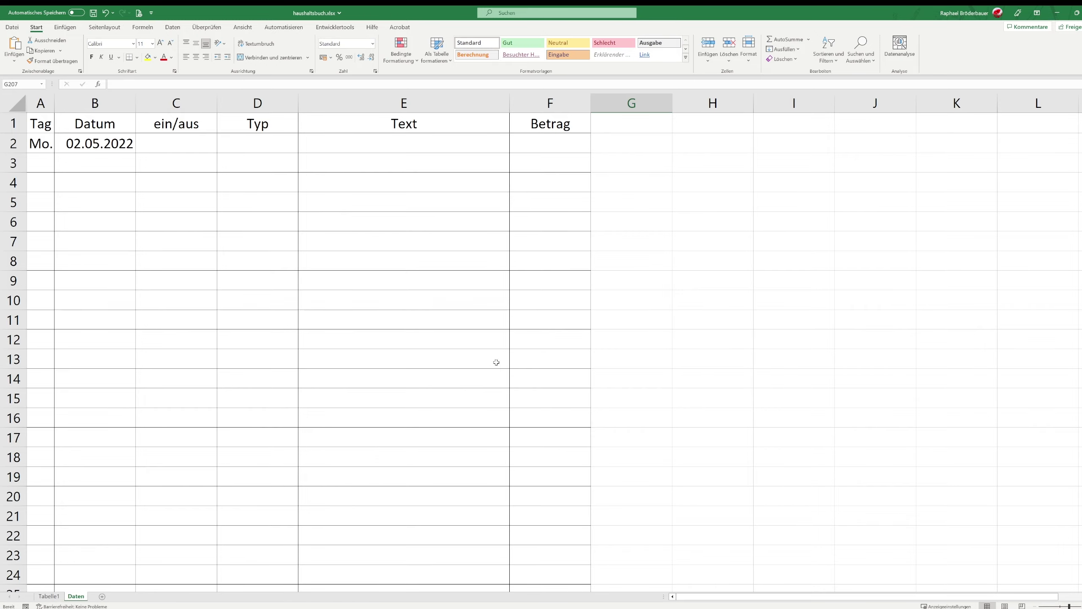
Fill A2's weekday formula down column A to row 200
click(37, 148)
drag(55, 154, 41, 575)
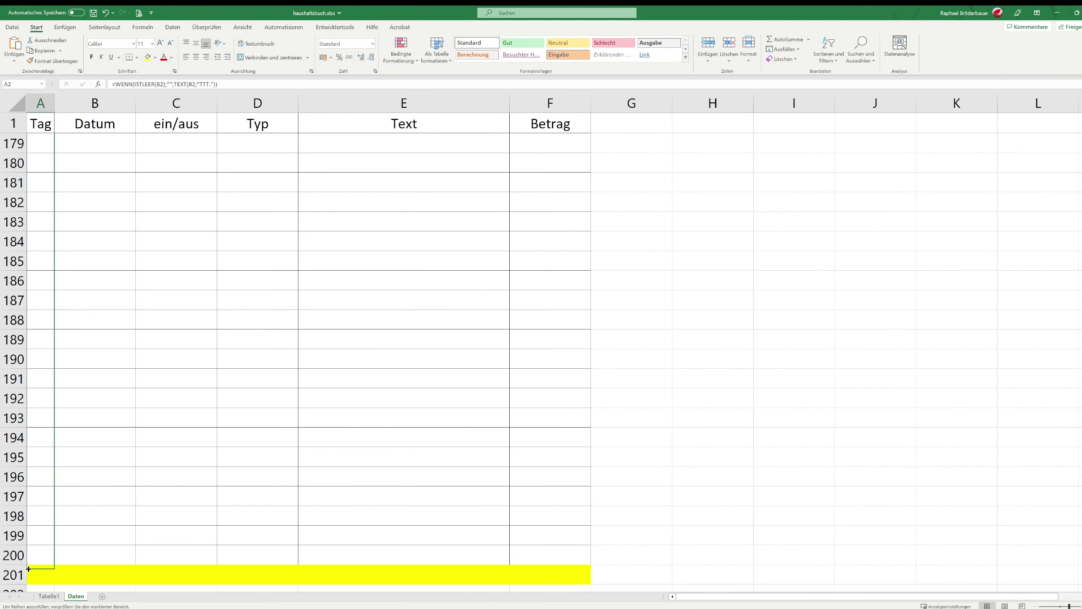
drag(41, 575, 37, 554)
scroll(85, 552, up, 11)
scroll(145, 357, up, 10)
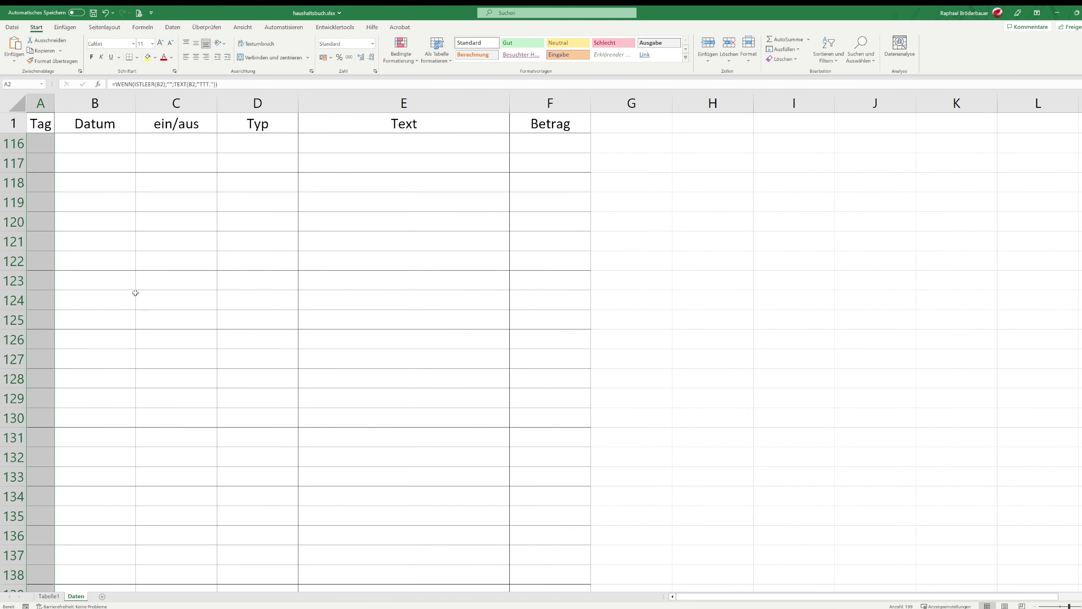
scroll(135, 292, up, 14)
scroll(135, 260, up, 15)
scroll(137, 230, up, 9)
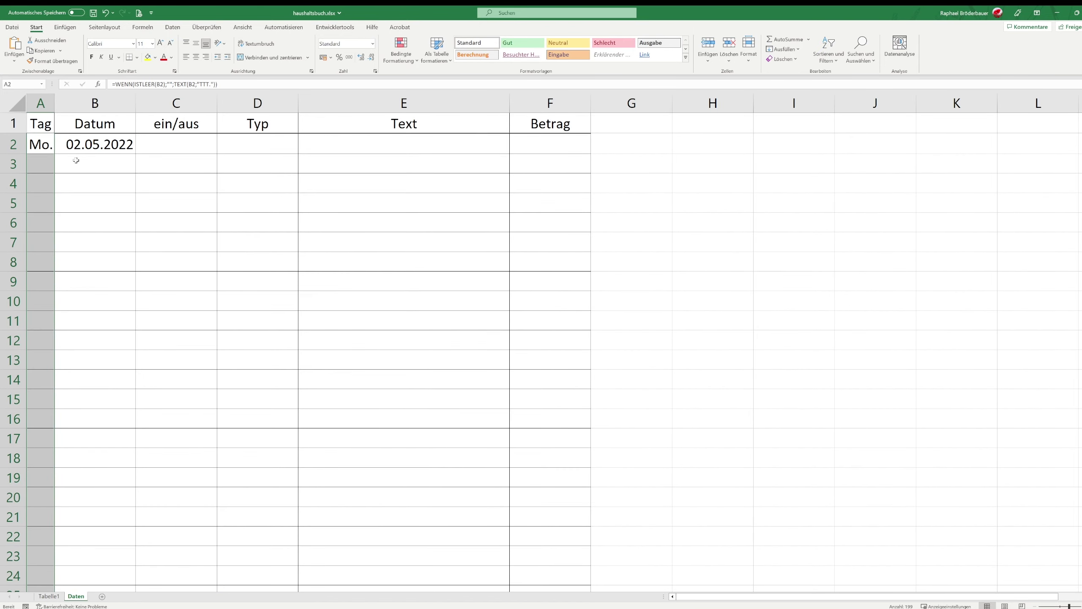
Enter the date 06.05.2022 in B3, so A3 shows Fr
click(101, 166)
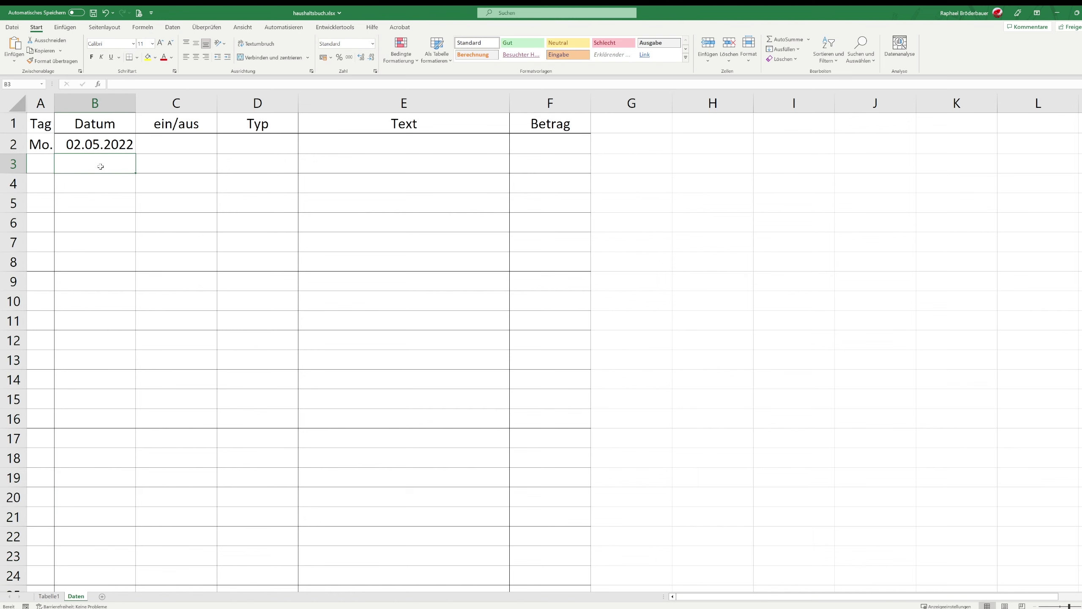
text(6.05.)
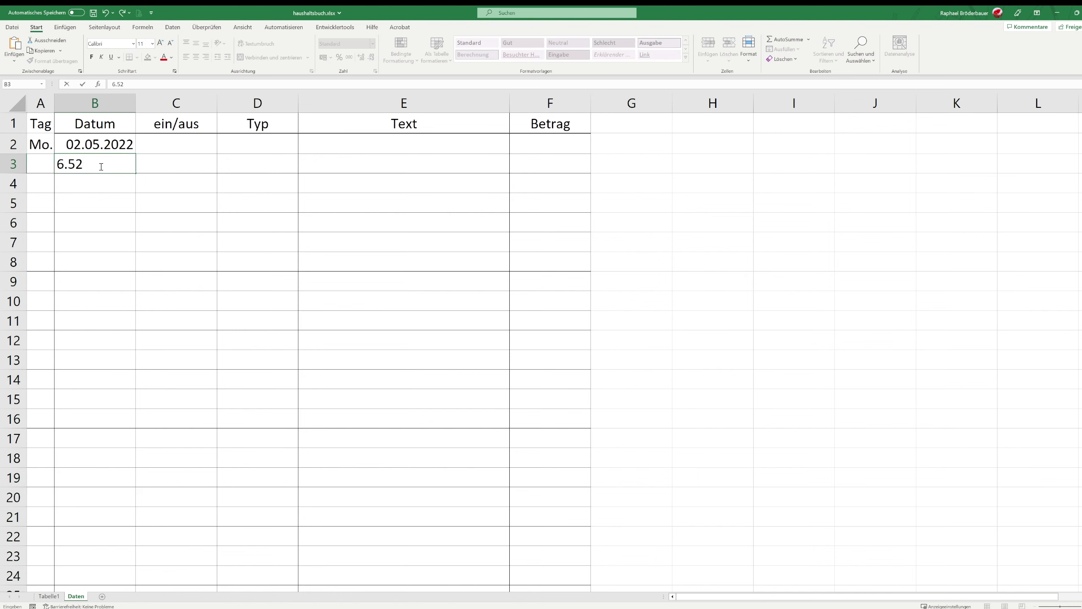
text(2)
key(Return)
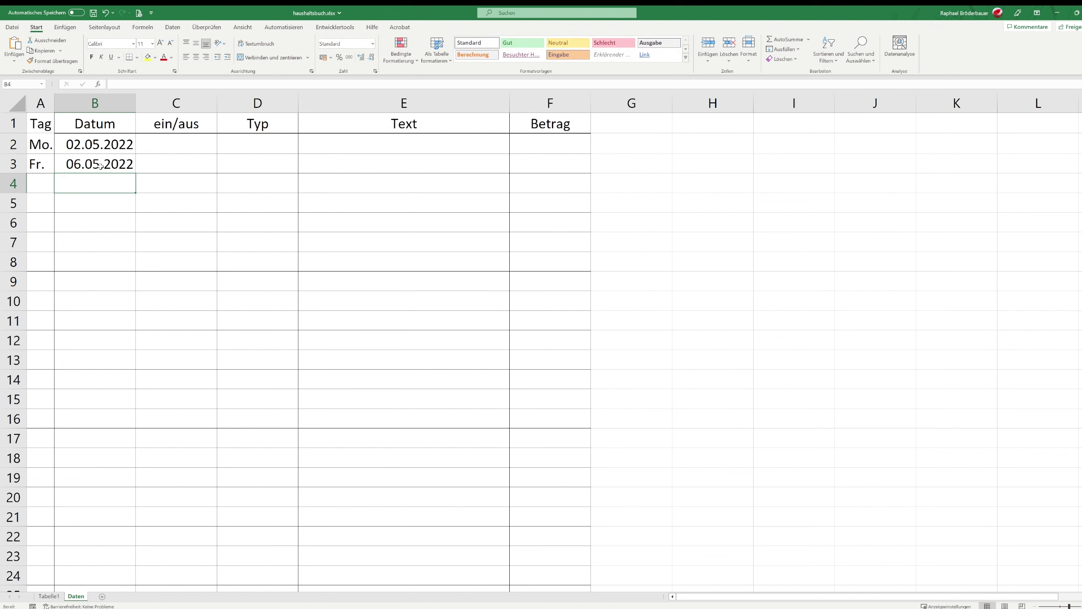
click(38, 144)
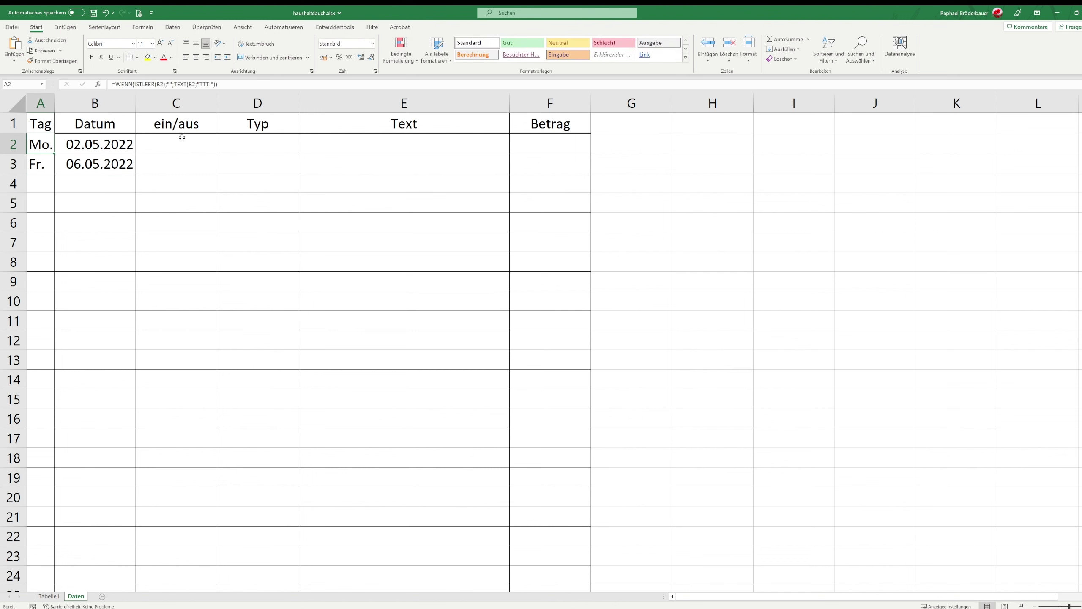
Select C2:C200, reaching C200 through the Name Box and dragging up to C2
click(203, 156)
click(200, 144)
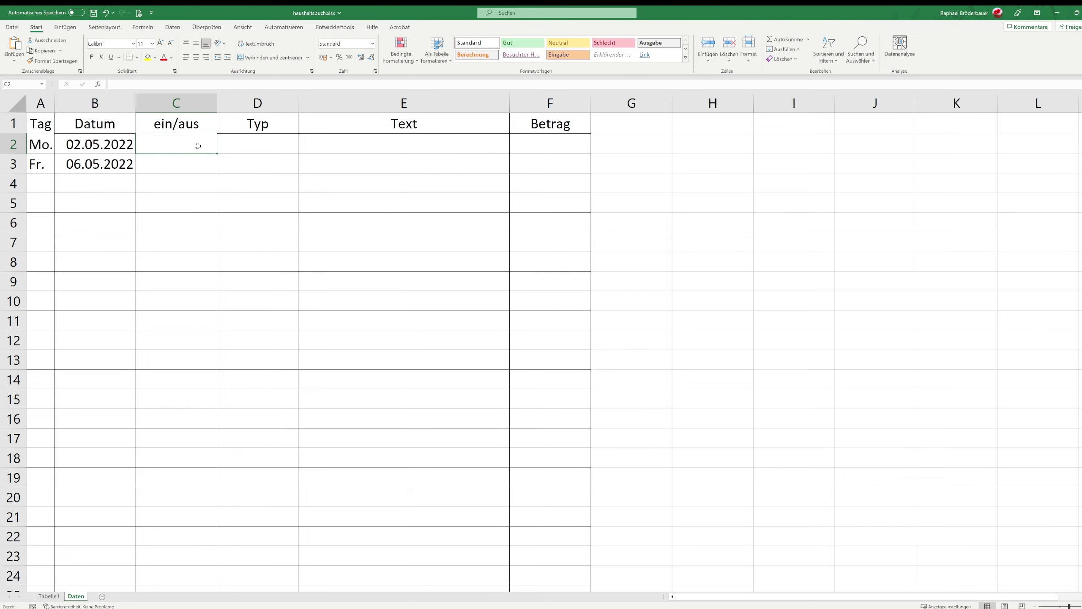
key(ctrl+shift+Down)
key(ctrl+shift+Up)
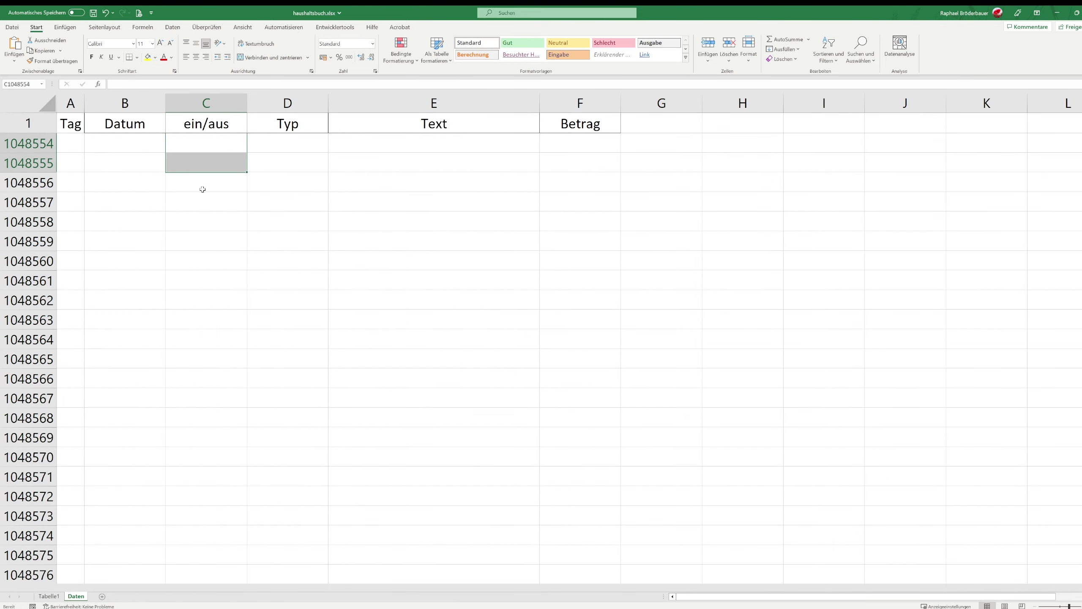
key(ctrl+Down)
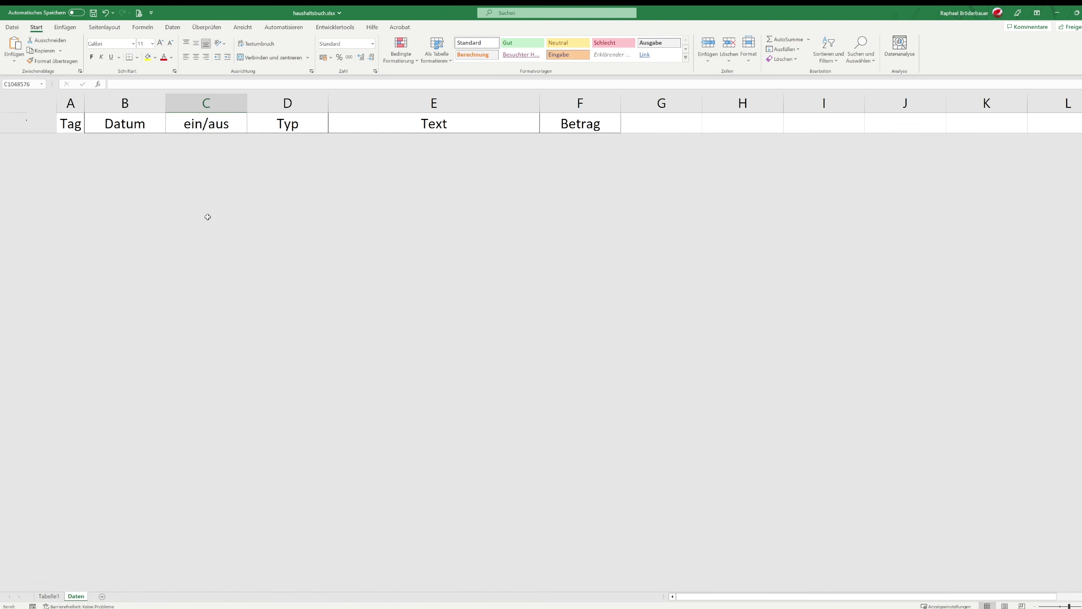
click(4, 84)
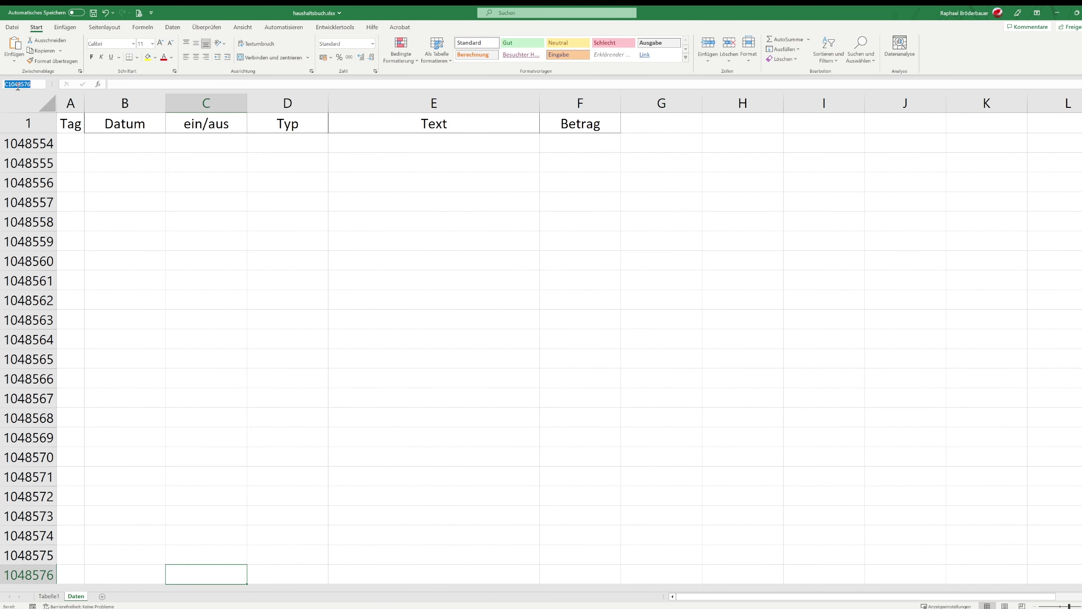
text(c)
text(20)
key(Return)
scroll(202, 287, up, 5)
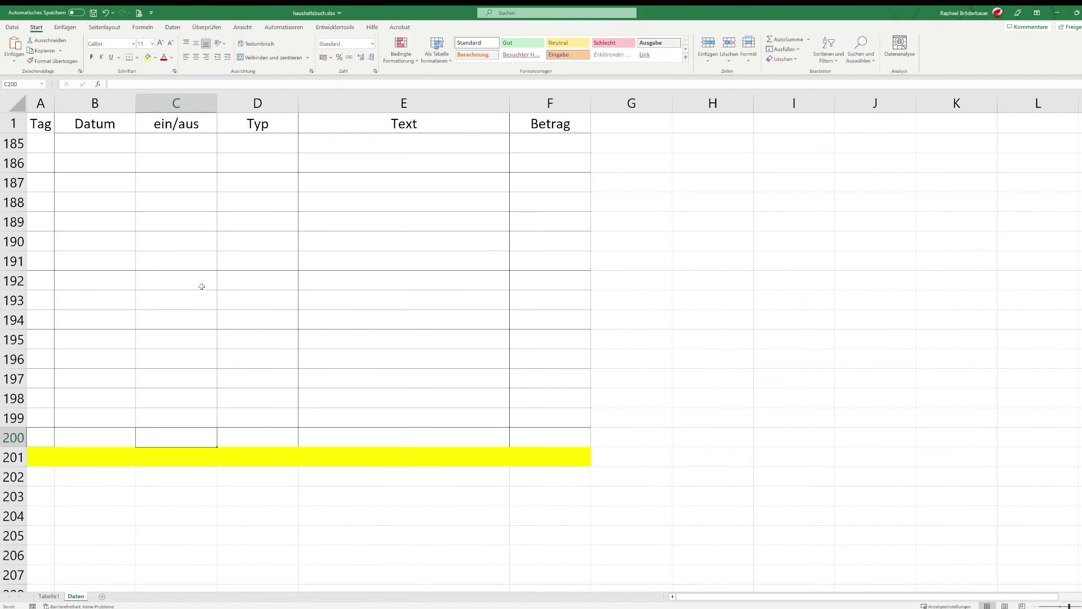
drag(170, 443, 162, 63)
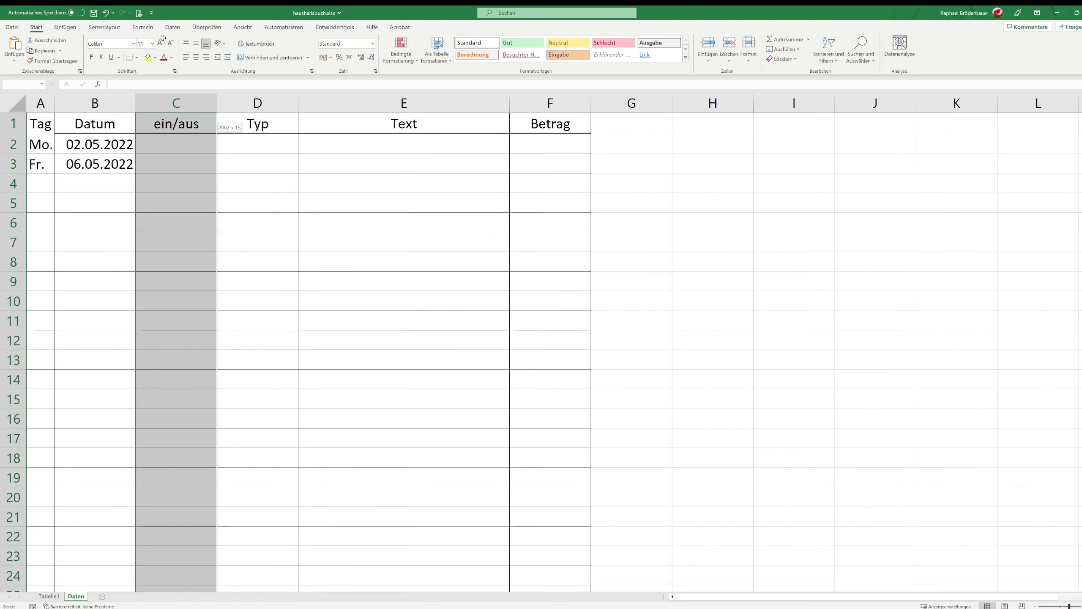
drag(162, 62, 163, 120)
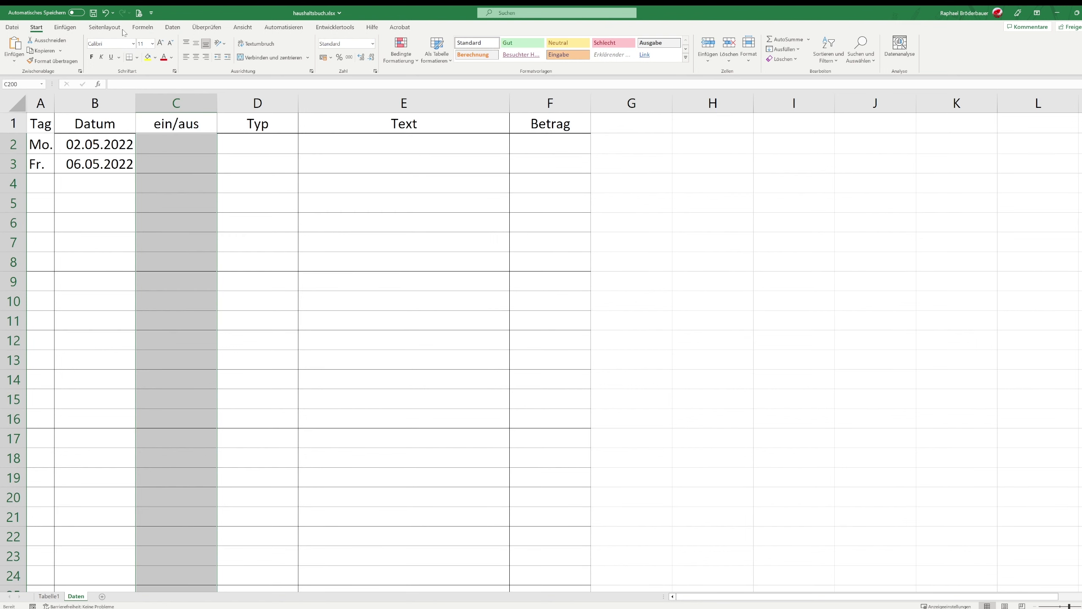
Browse the Überprüfen, Ansicht, Automatisieren and Entwicklertools tabs, ending on the Daten tab
click(208, 28)
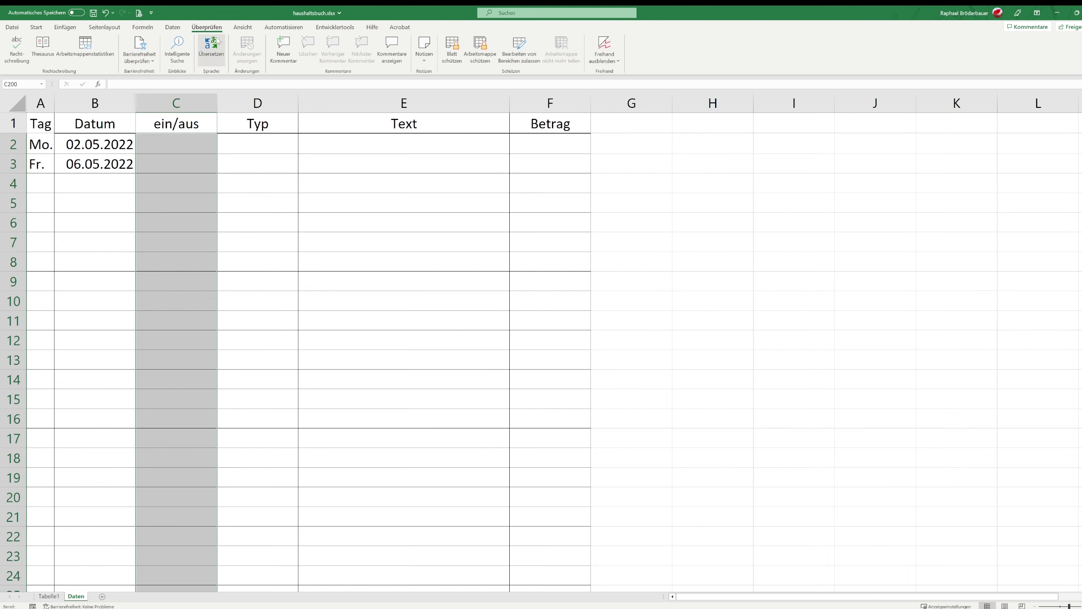
click(243, 28)
click(280, 28)
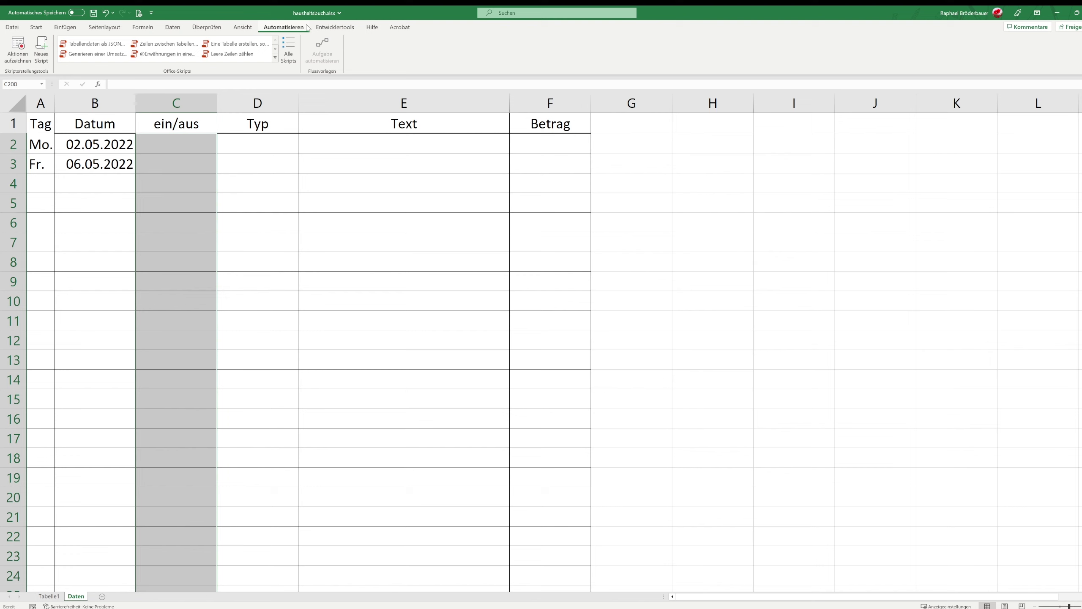
click(341, 27)
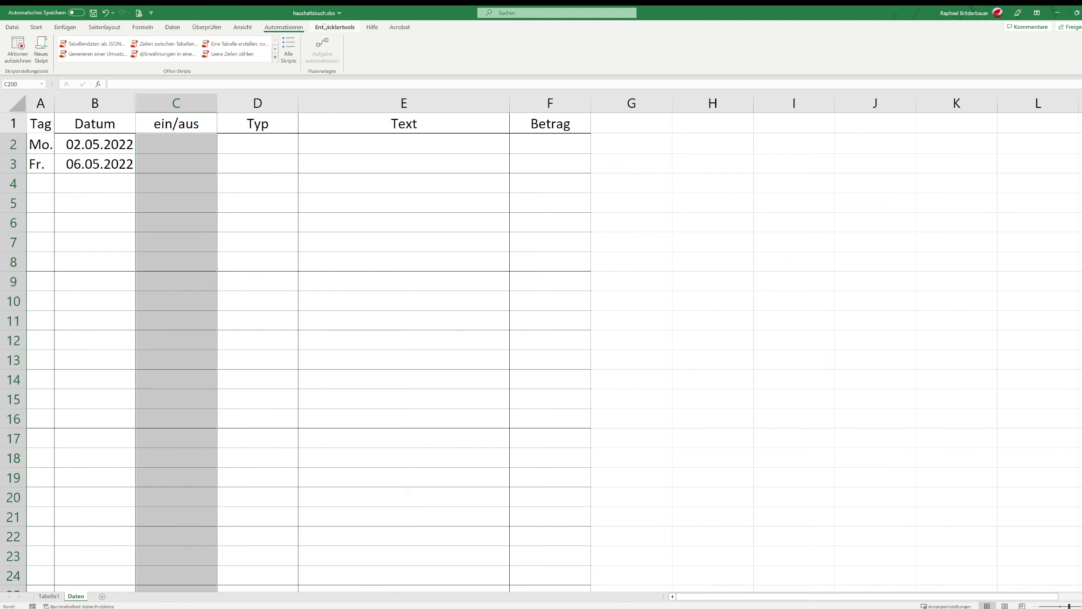
click(369, 28)
click(335, 27)
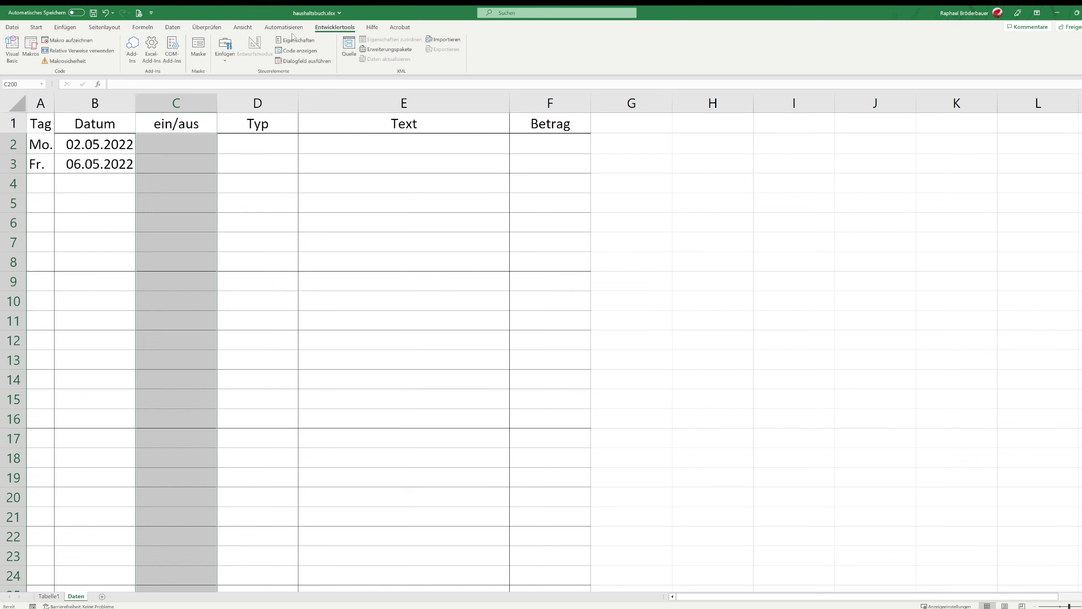
click(264, 30)
click(242, 28)
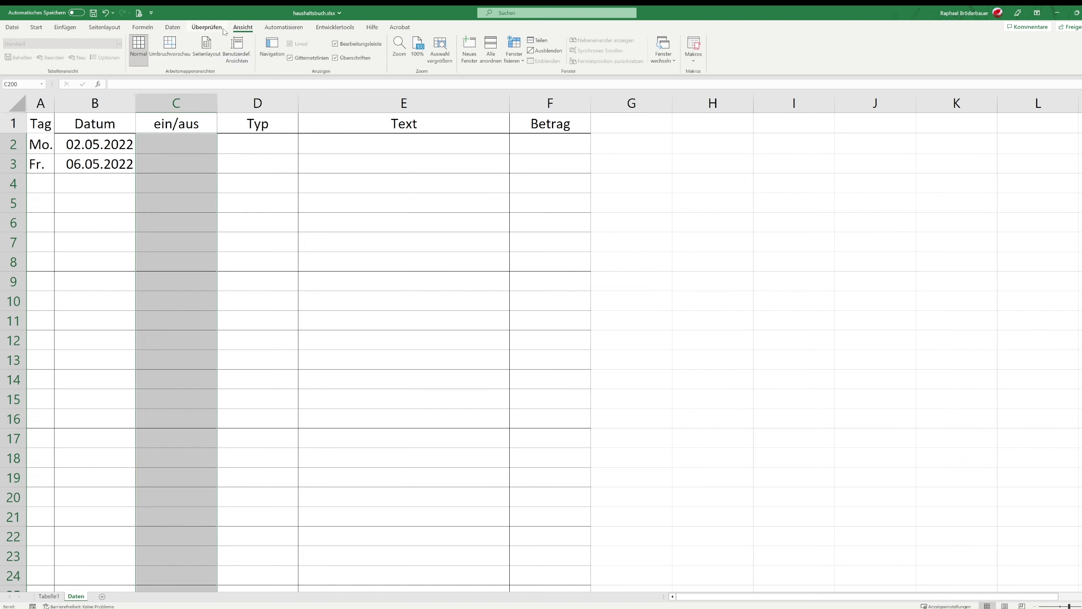
click(207, 27)
click(180, 28)
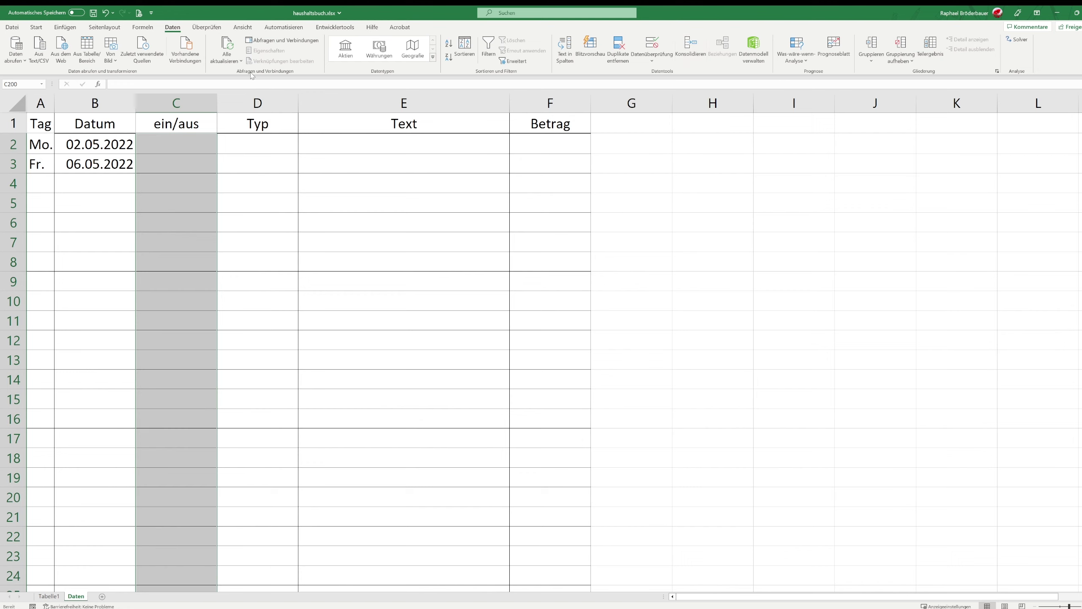
Apply a Datenüberprüfung Liste rule with source Einnahme;Ausgabe to the selected C2:C200 cells
click(545, 15)
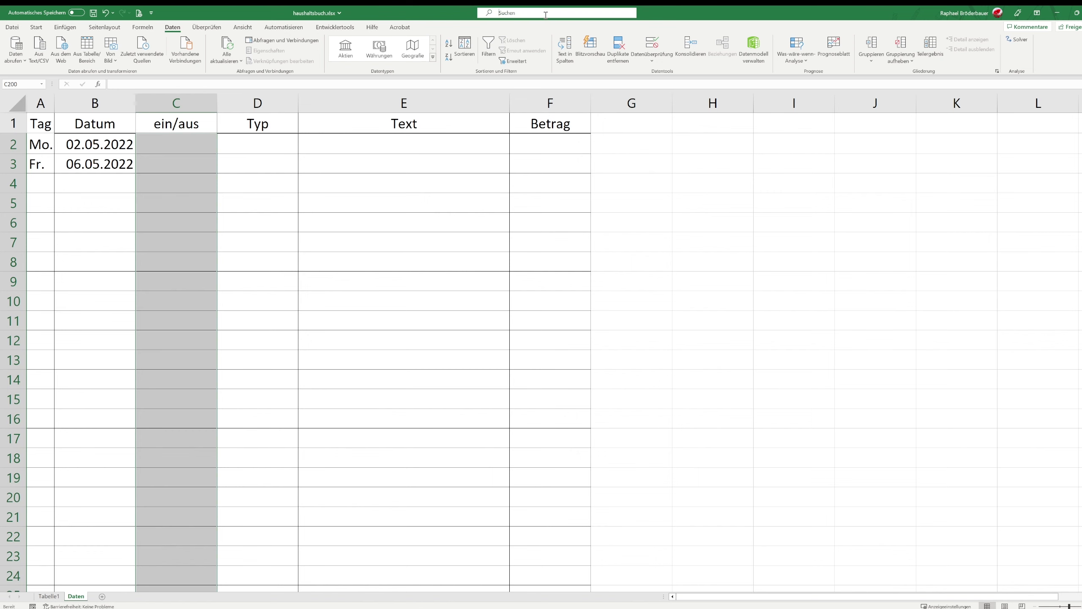
text(daten)
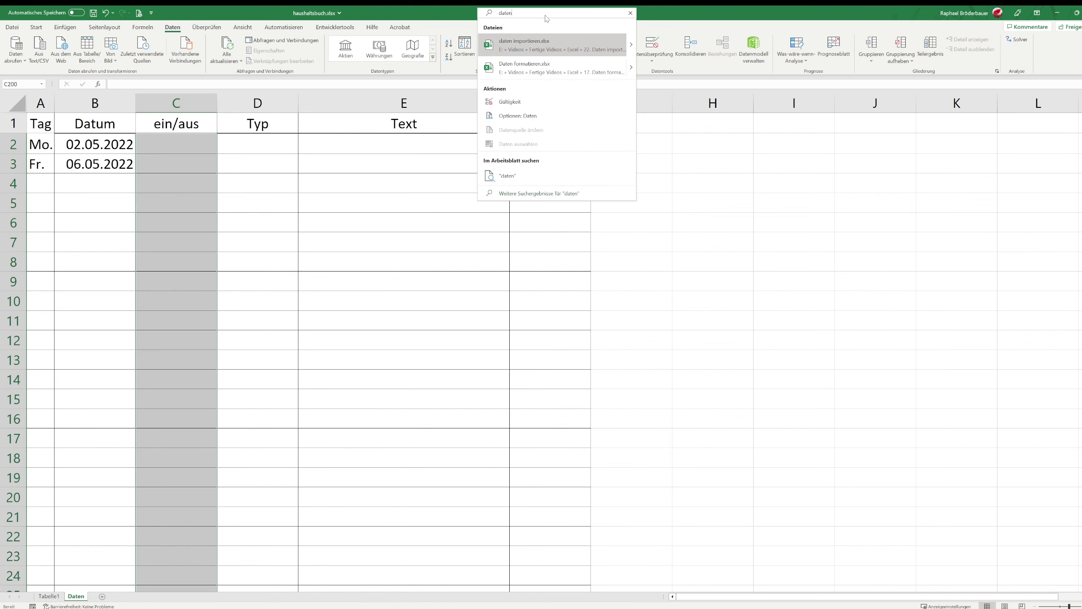
mouse_move(510, 101)
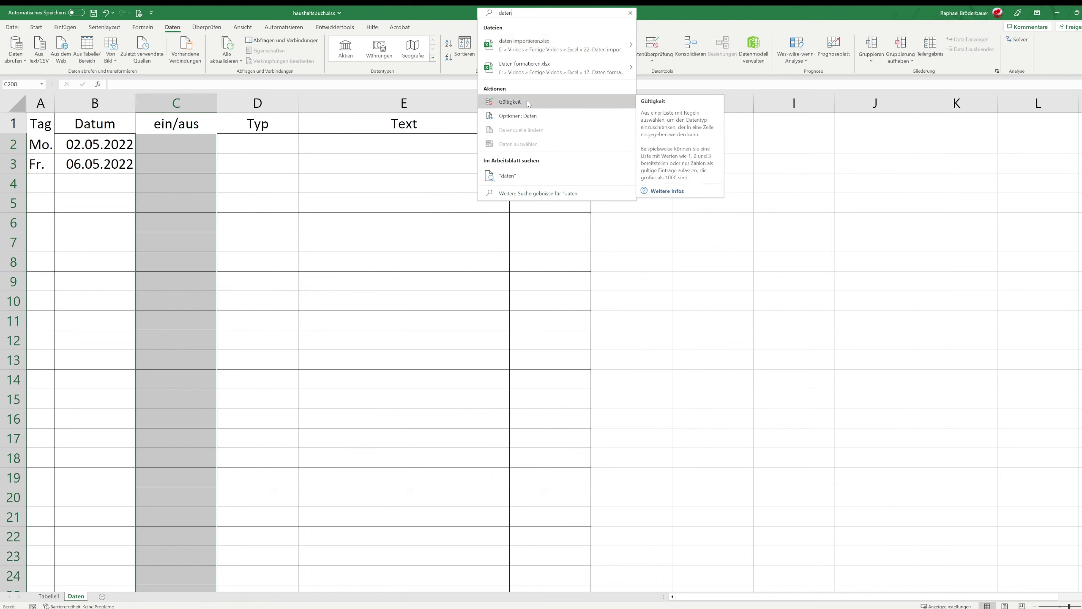
click(653, 80)
click(652, 61)
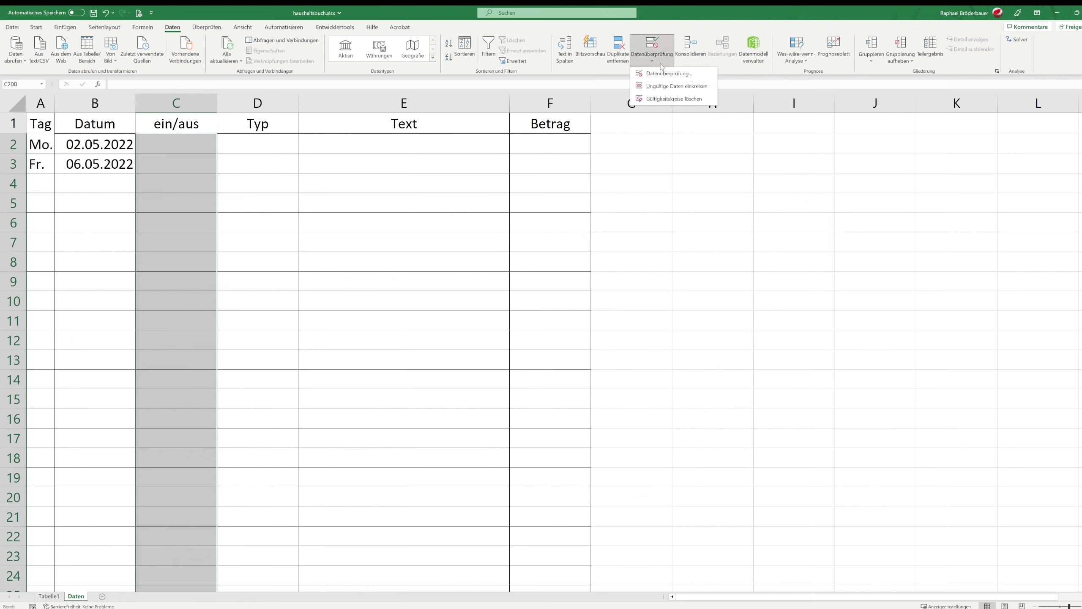
click(668, 79)
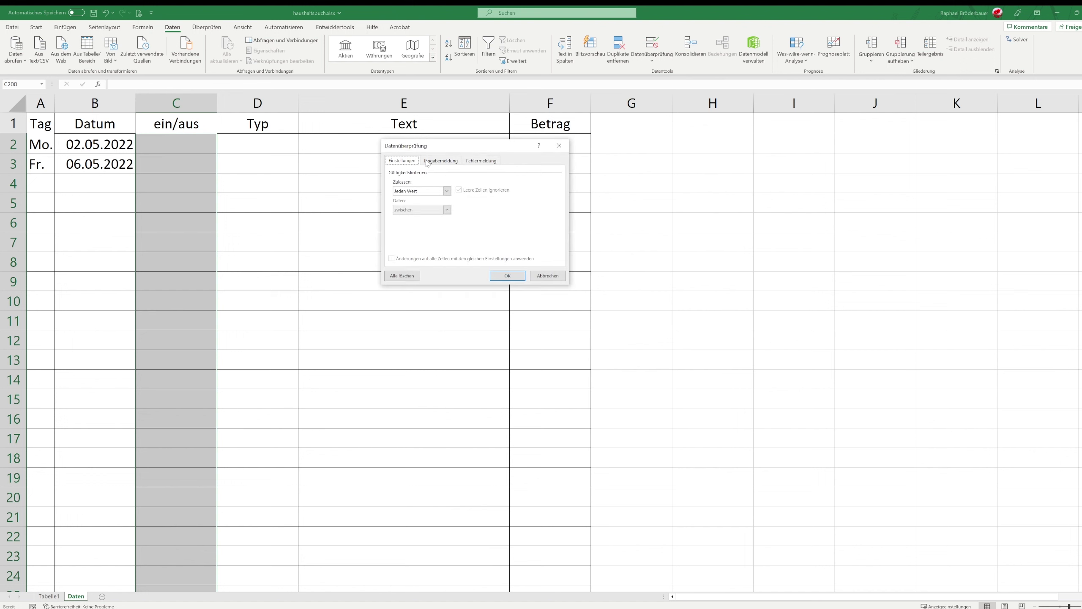
click(444, 191)
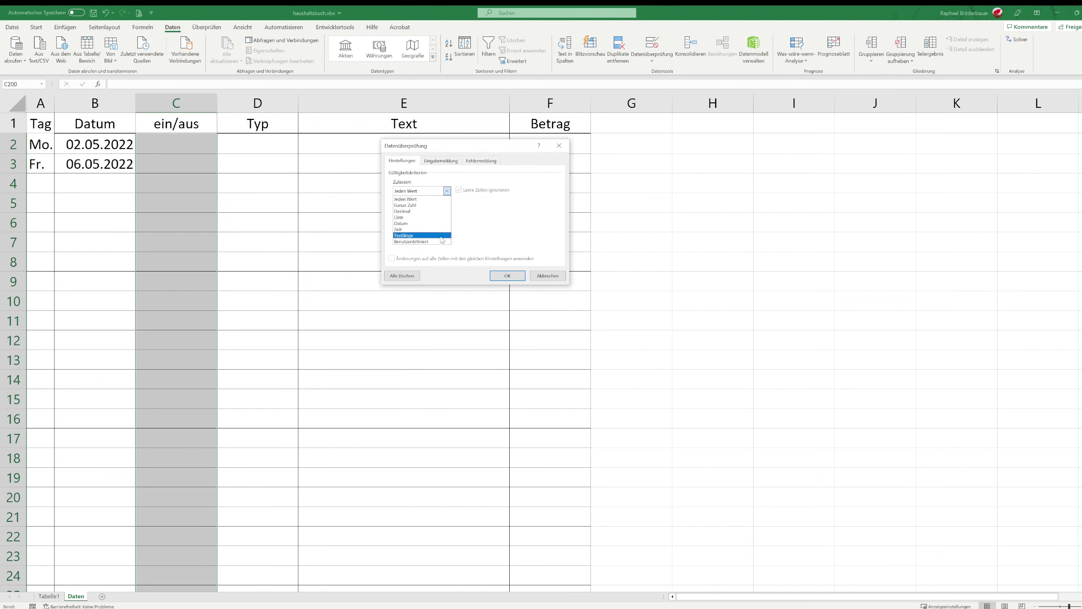
click(429, 217)
click(440, 227)
text(Einnahme; Ausgabe)
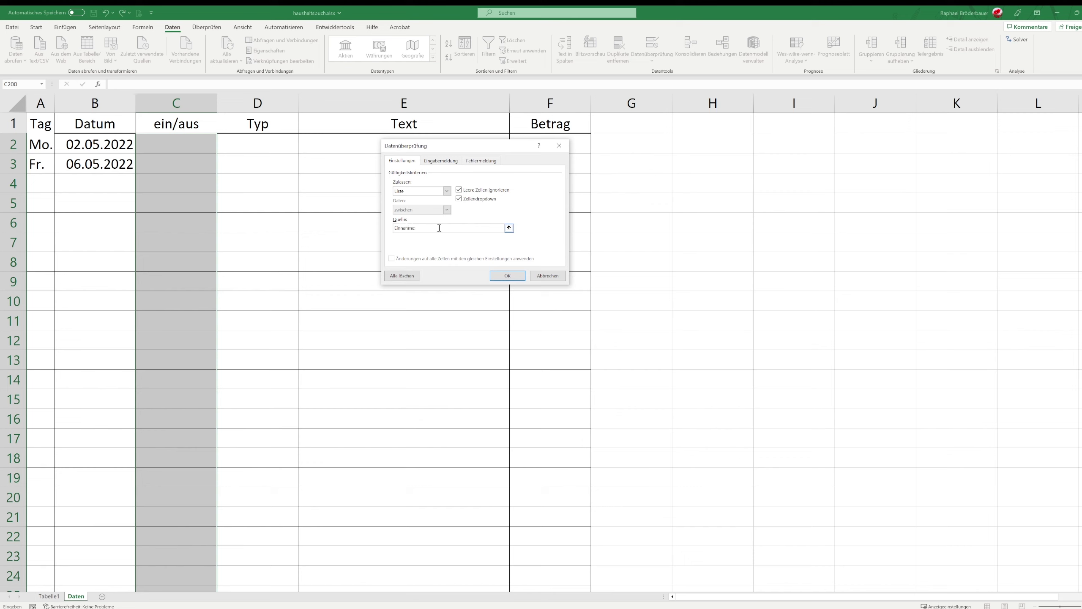
click(507, 275)
Choose Einnahme in C2 and Ausgabe in C3 from their dropdowns
click(168, 145)
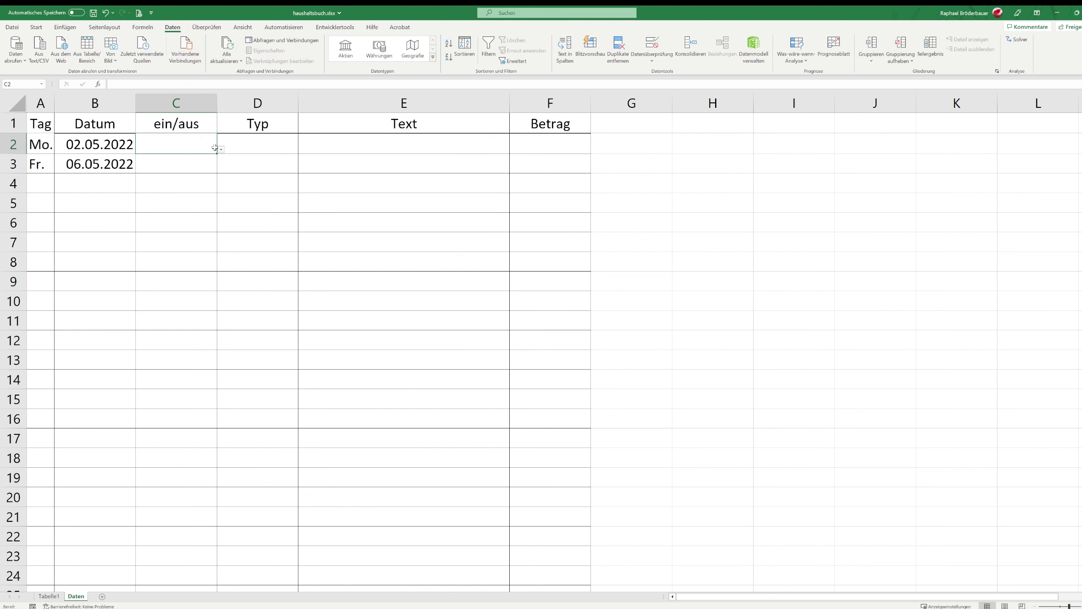
click(221, 150)
click(206, 160)
click(210, 170)
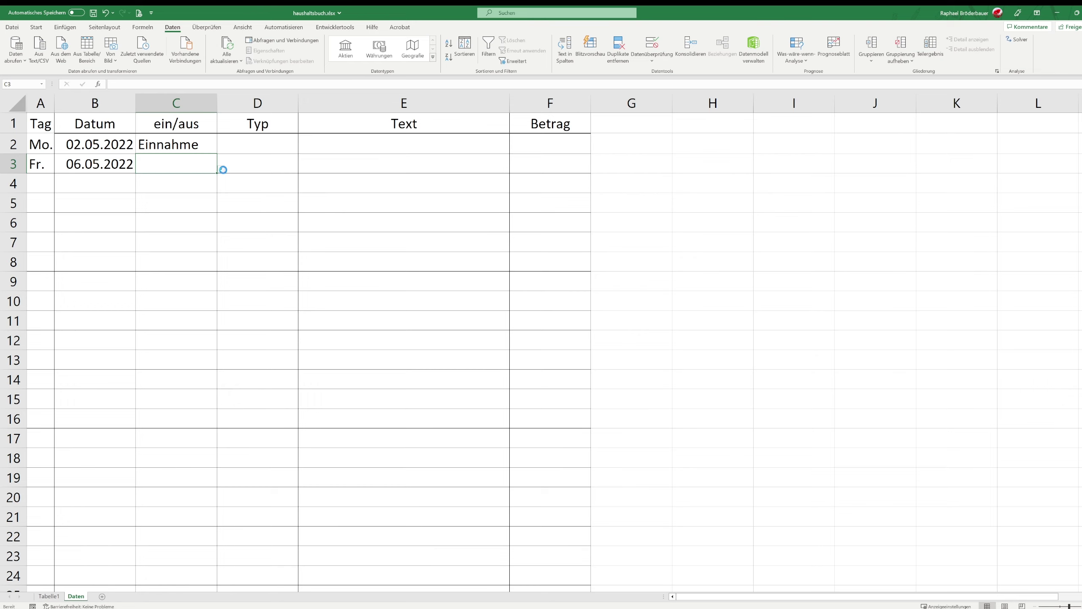
click(221, 168)
click(193, 194)
scroll(212, 247, down, 7)
scroll(209, 273, up, 7)
click(198, 150)
Test validation by typing 'dfgfdg' in C4, cancel the rejected entry, return to C2
click(176, 183)
text(df)
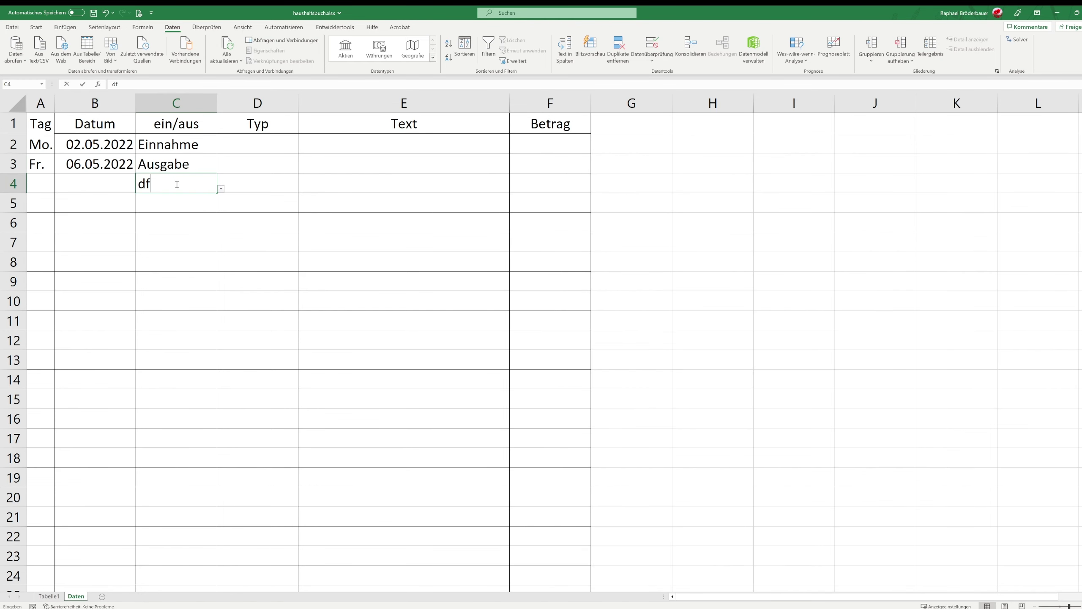
text(gfdg)
key(Return)
key(Return)
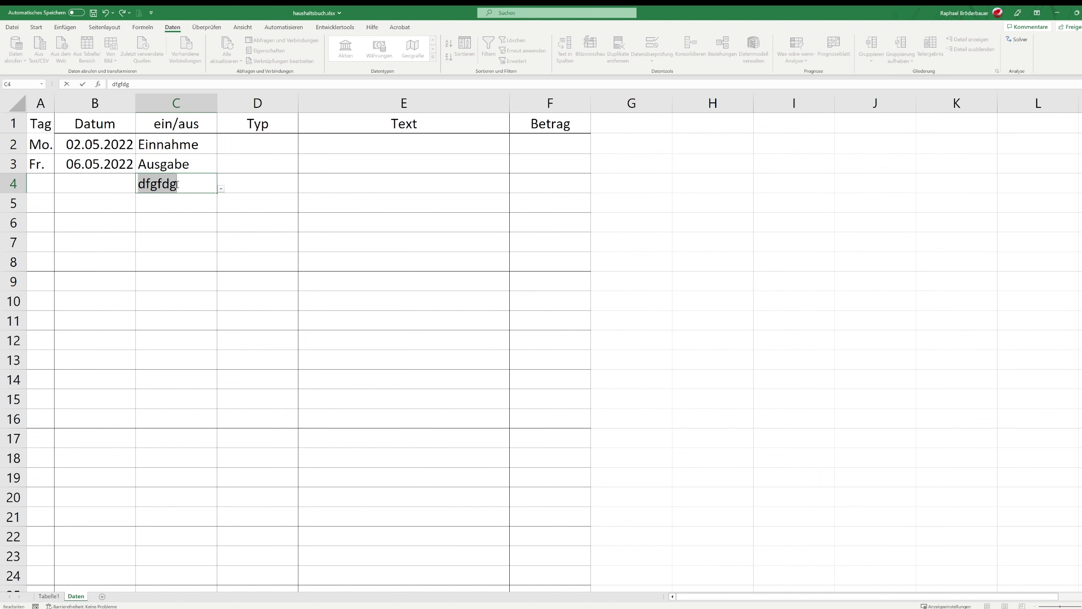
key(Escape)
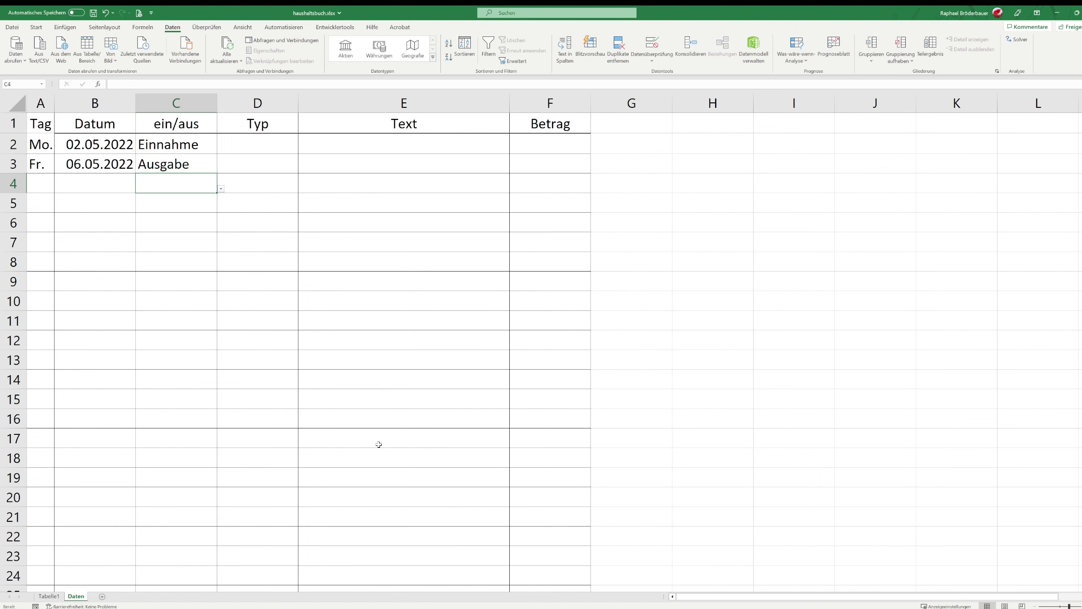
key(Up)
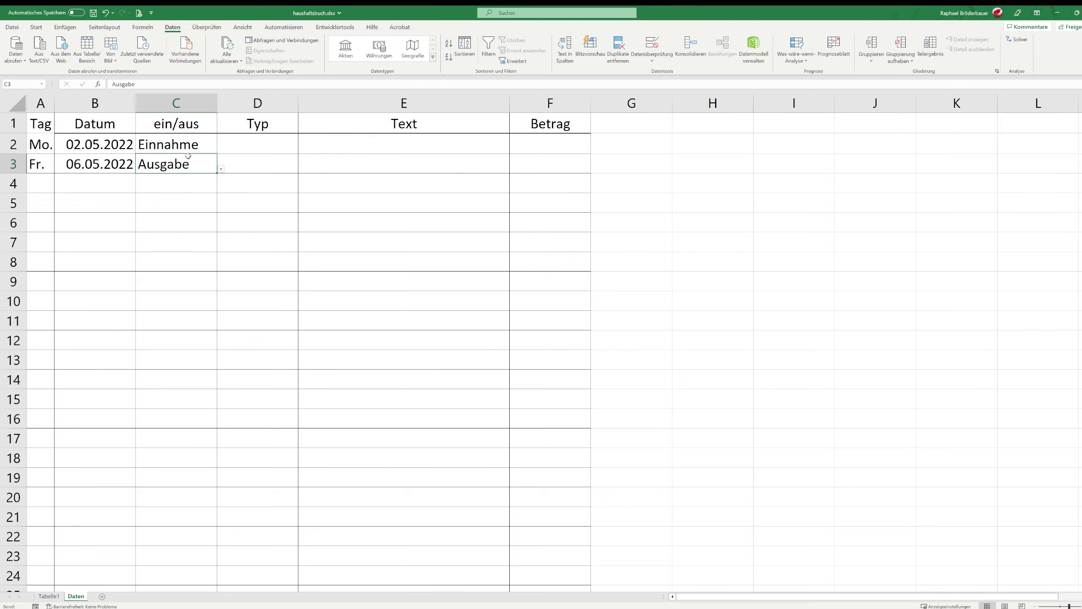
key(Up)
Restrict the Typ cells from D2 down to a list of Essen, Benzin, Freizeit, Kleidung, then test it
drag(251, 145, 298, 564)
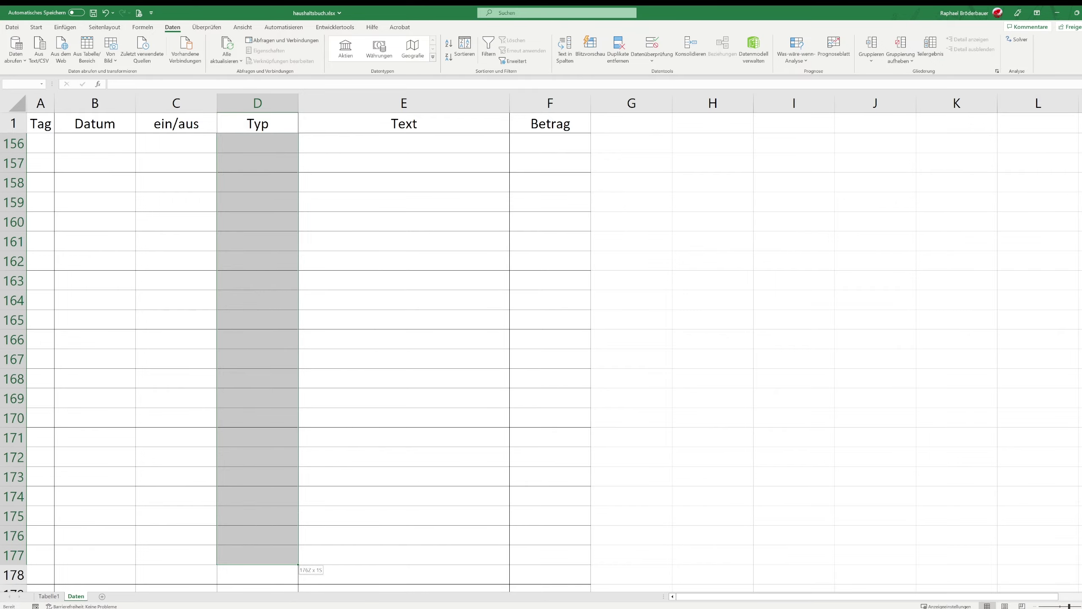
mouse_move(298, 565)
mouse_down()
mouse_move(274, 606)
mouse_move(273, 554)
mouse_up()
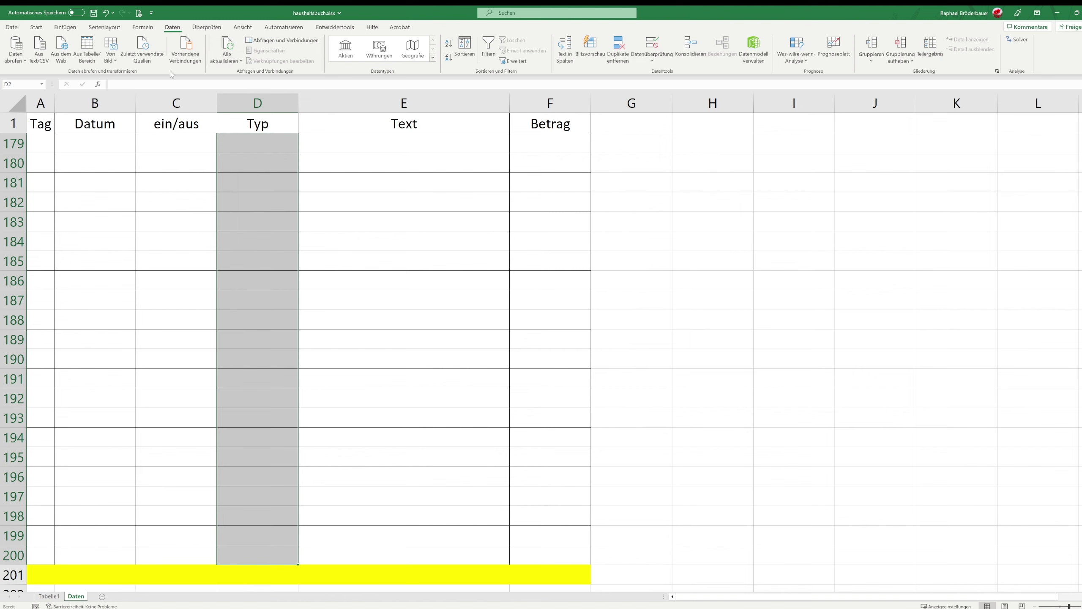
scroll(561, 364, up, 5)
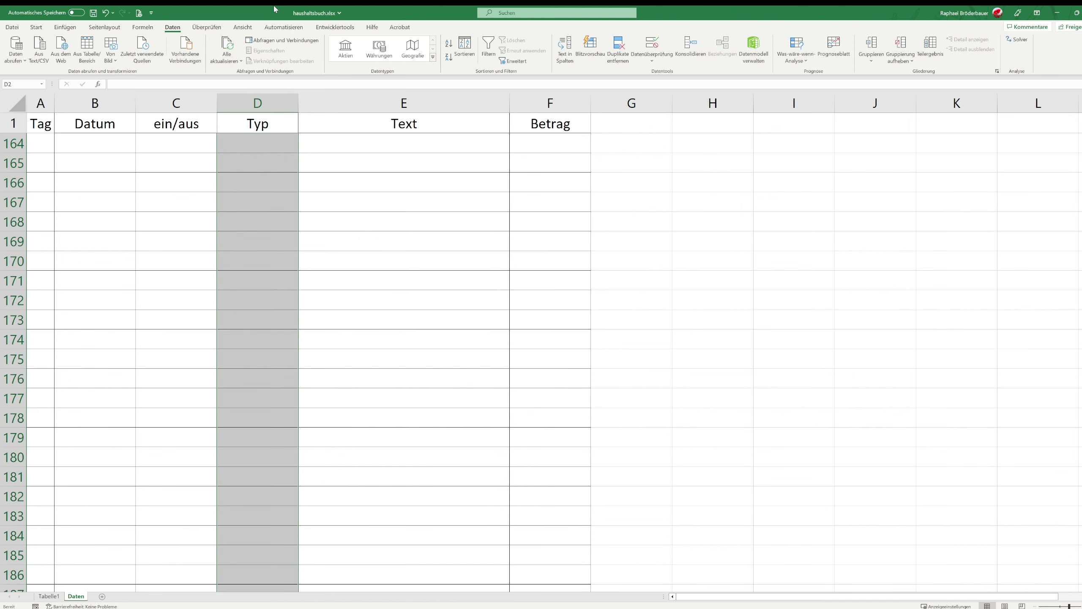
click(652, 59)
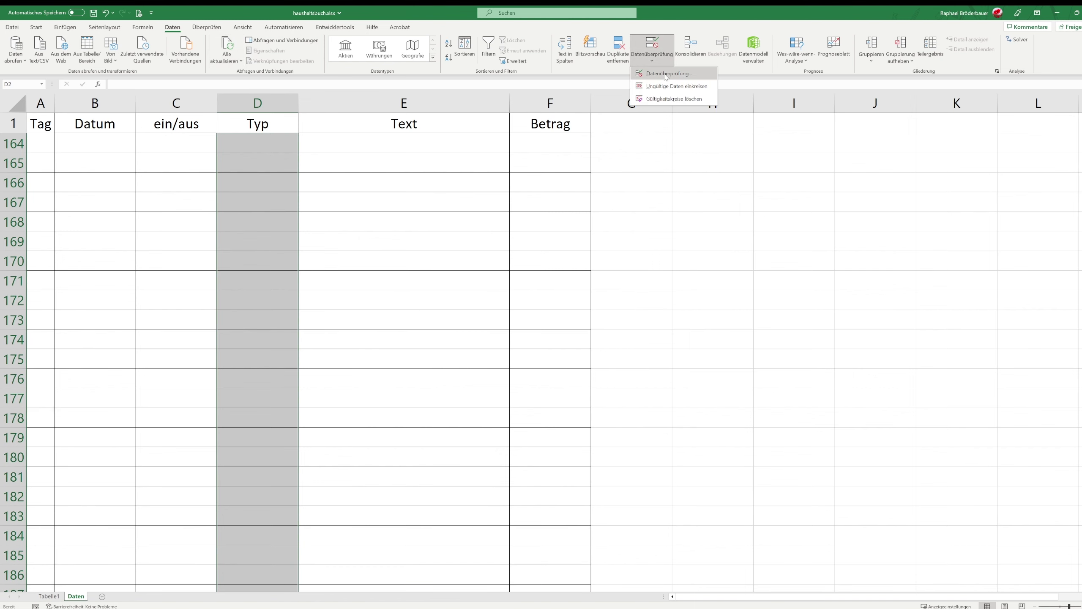
click(665, 74)
click(447, 191)
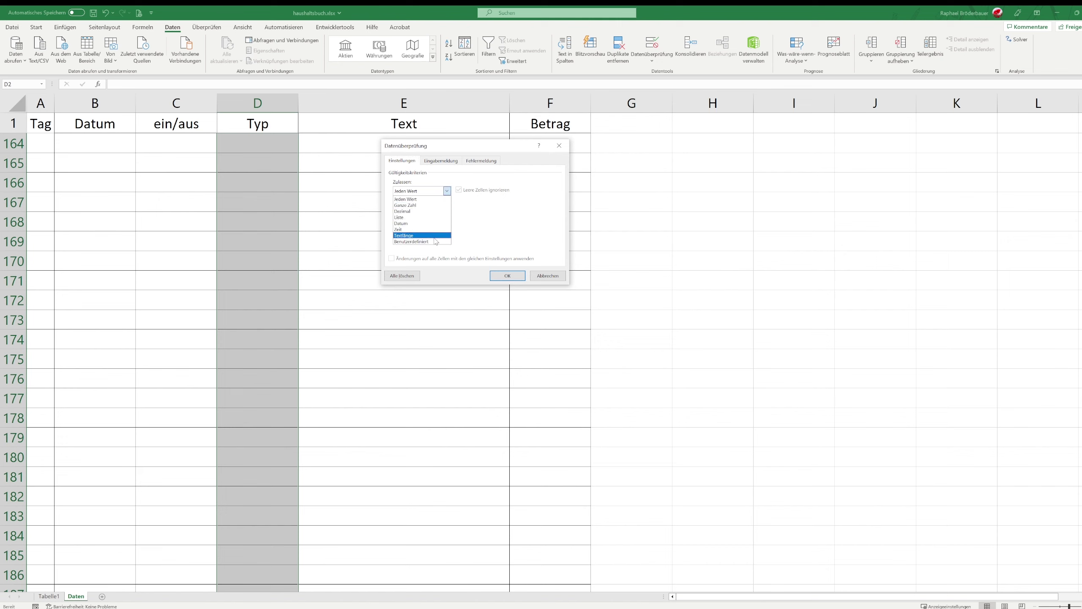
click(429, 217)
click(425, 229)
text(Gesundheit;Freizeit;Kleidung)
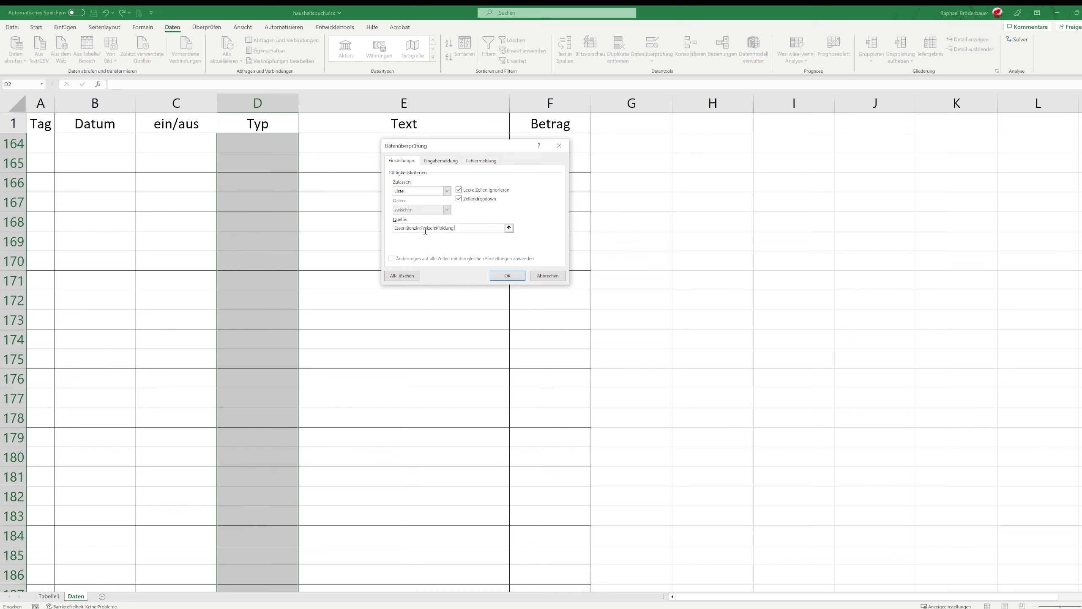
click(508, 275)
click(248, 288)
click(302, 286)
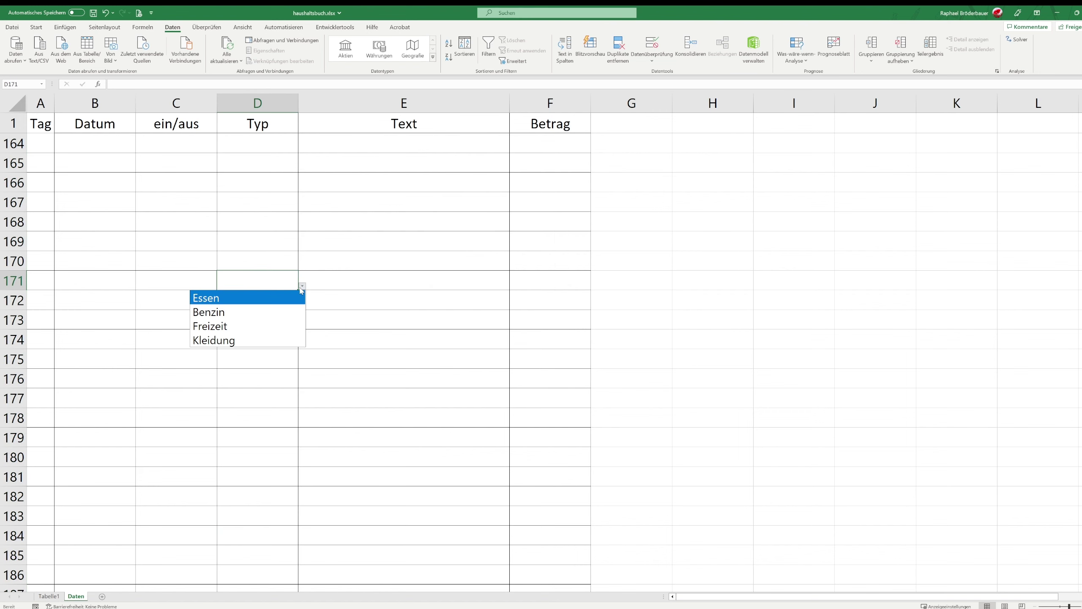
Check that D2 rejects the free text 'hgj' and cancel the entry
key(Escape)
scroll(426, 341, up, 10)
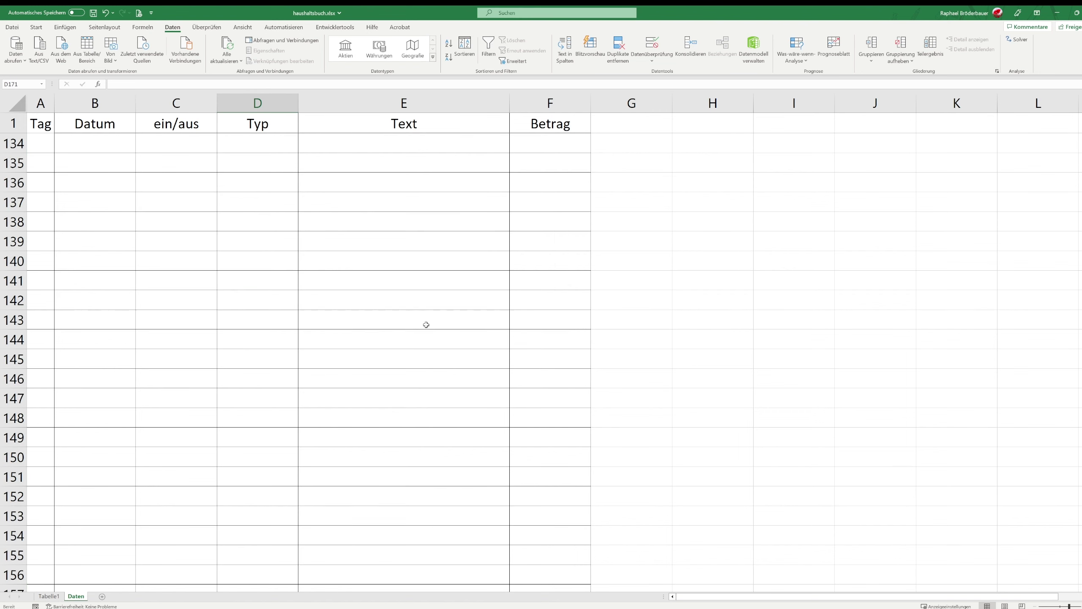
scroll(426, 325, up, 18)
scroll(427, 325, up, 5)
scroll(426, 325, up, 7)
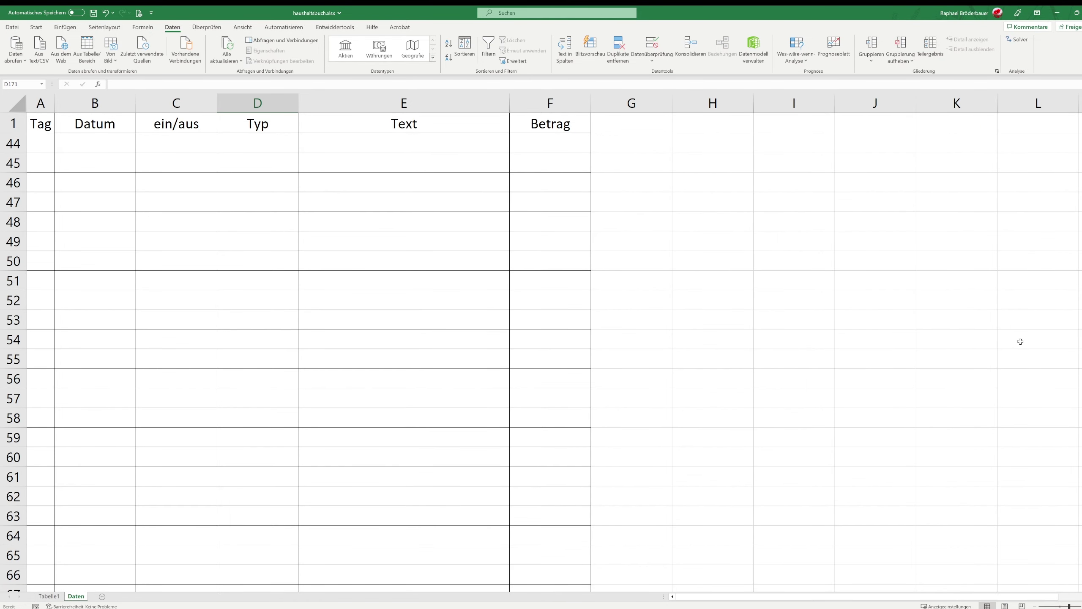
scroll(1068, 216, up, 14)
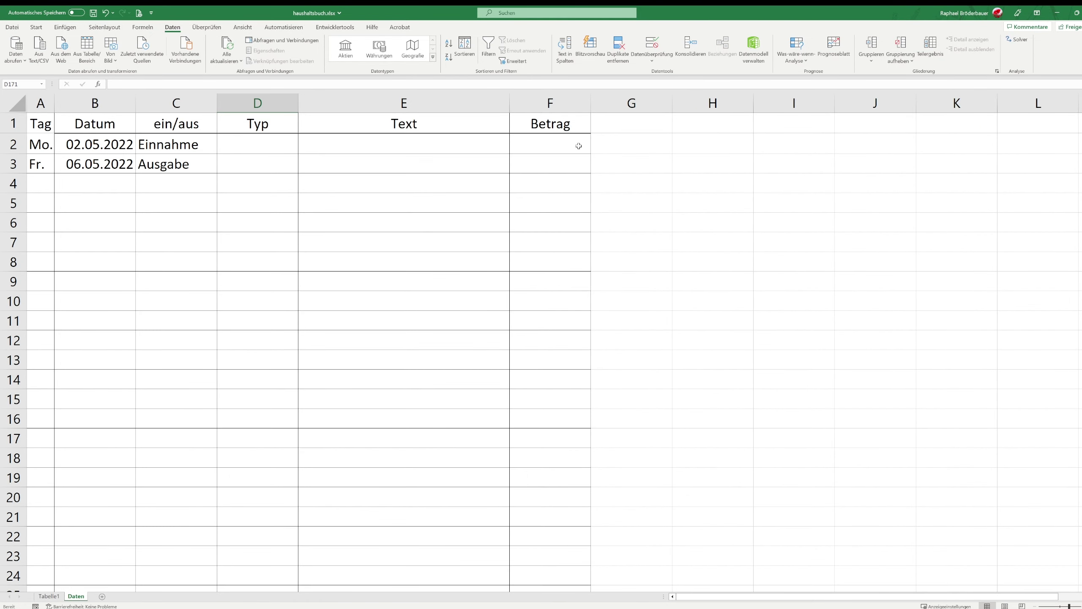
click(273, 144)
text(hgj)
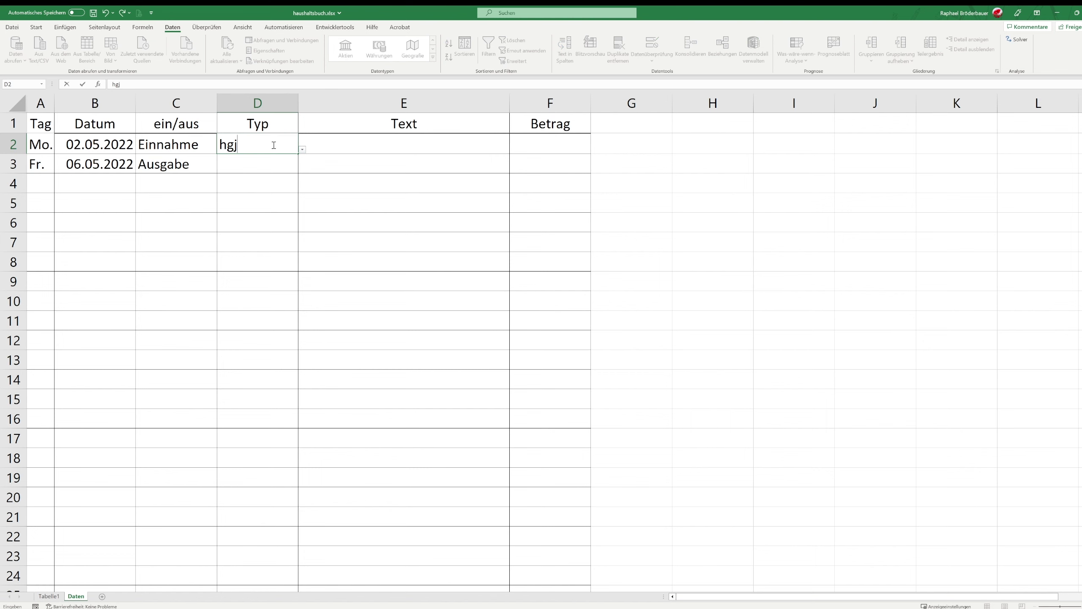
key(Return)
key(Return)
key(Escape)
click(350, 145)
Enter test text 'fghfgh' in E2, then delete it
text(fg)
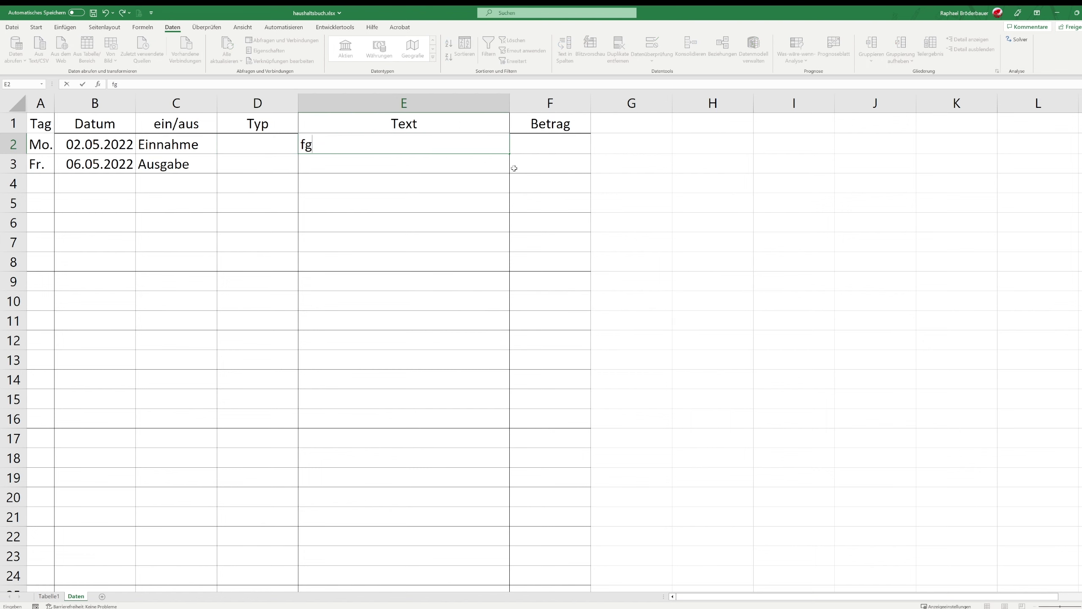
text(hfgh)
key(Return)
click(477, 138)
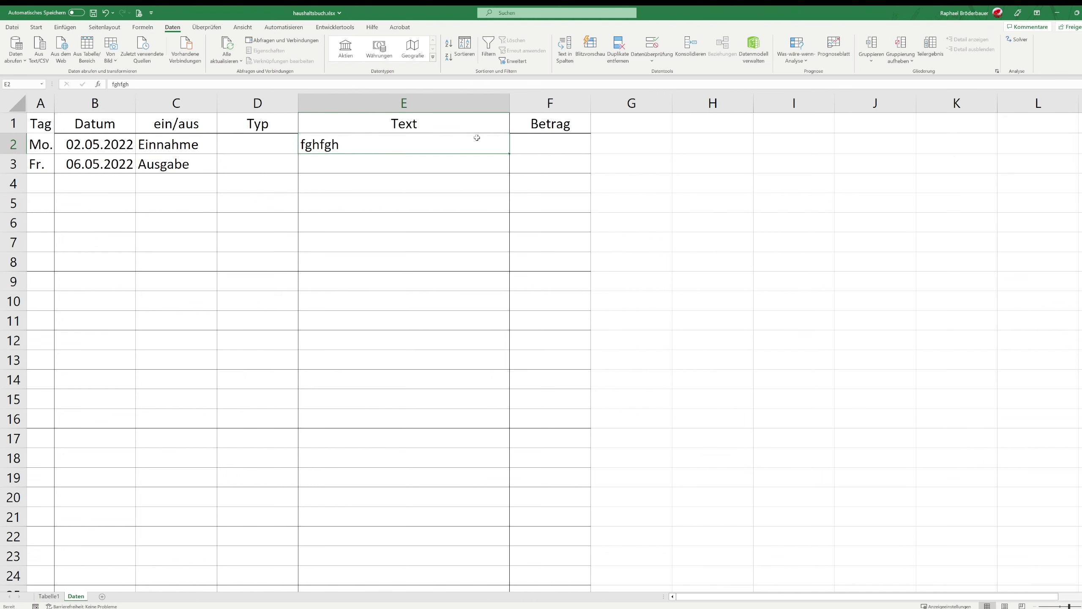
key(Delete)
Enter 6 as the Betrag in F2 and select the Betrag cells downward
click(577, 147)
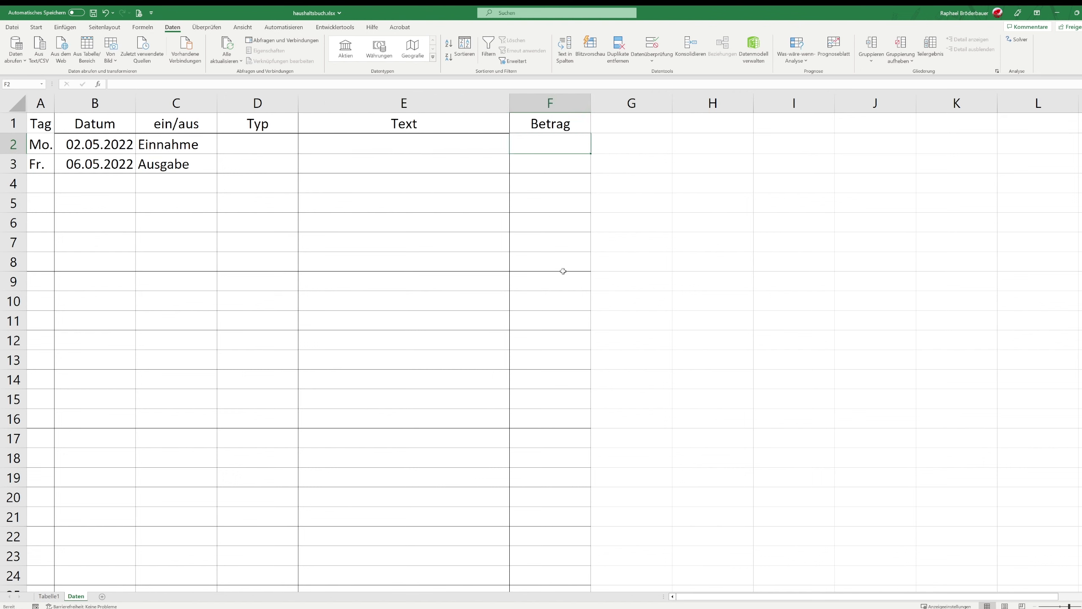
text(6)
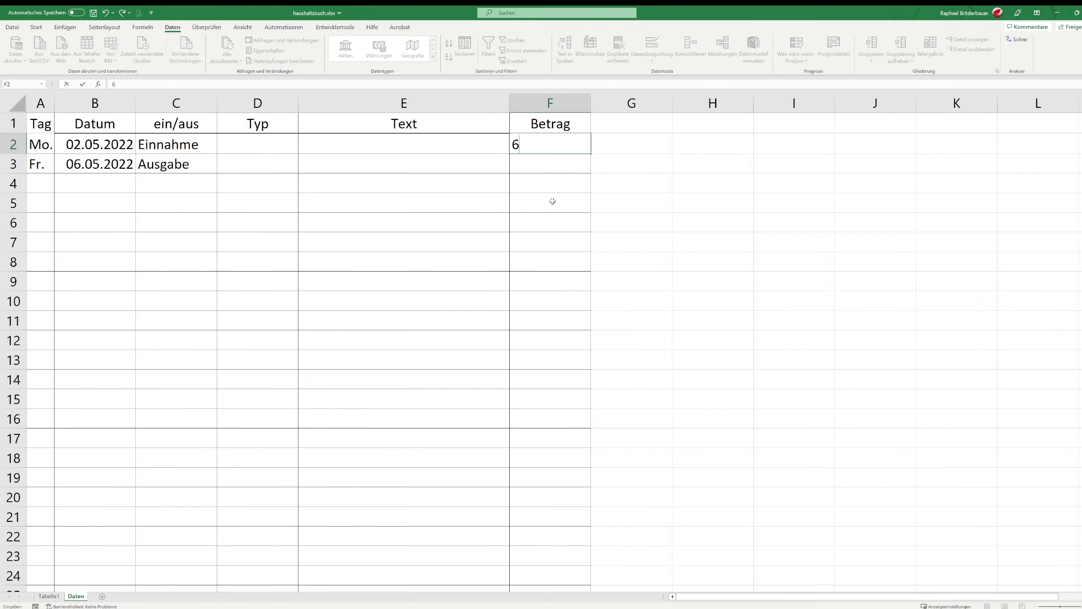
key(Return)
mouse_move(540, 147)
mouse_down()
mouse_move(550, 590)
mouse_move(558, 552)
mouse_up()
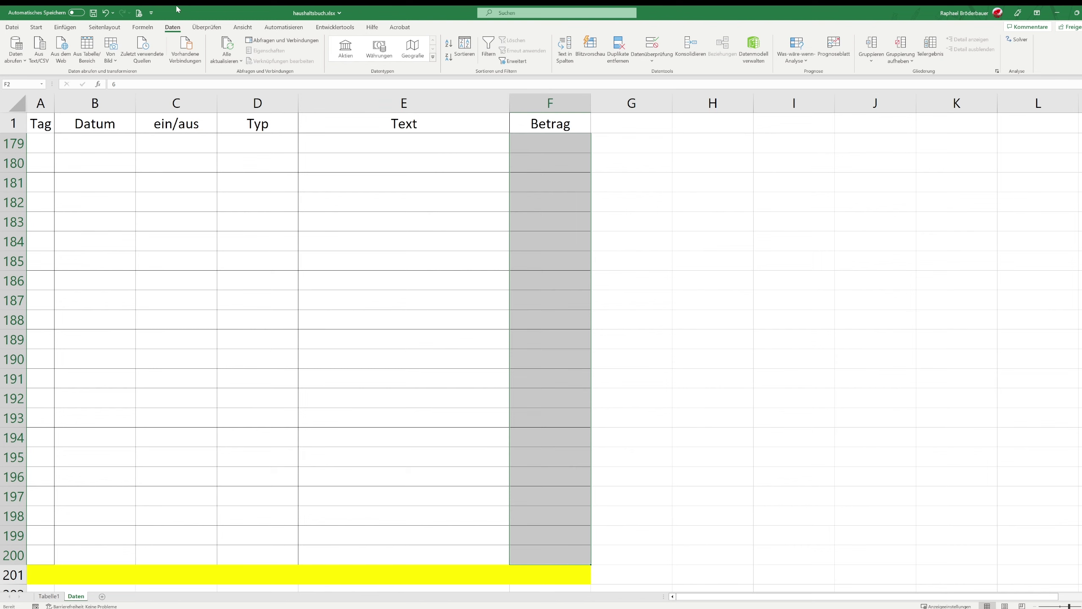
Apply the Buchhaltung format to the Betrag cells and confirm F2 shows € 6,00
click(35, 27)
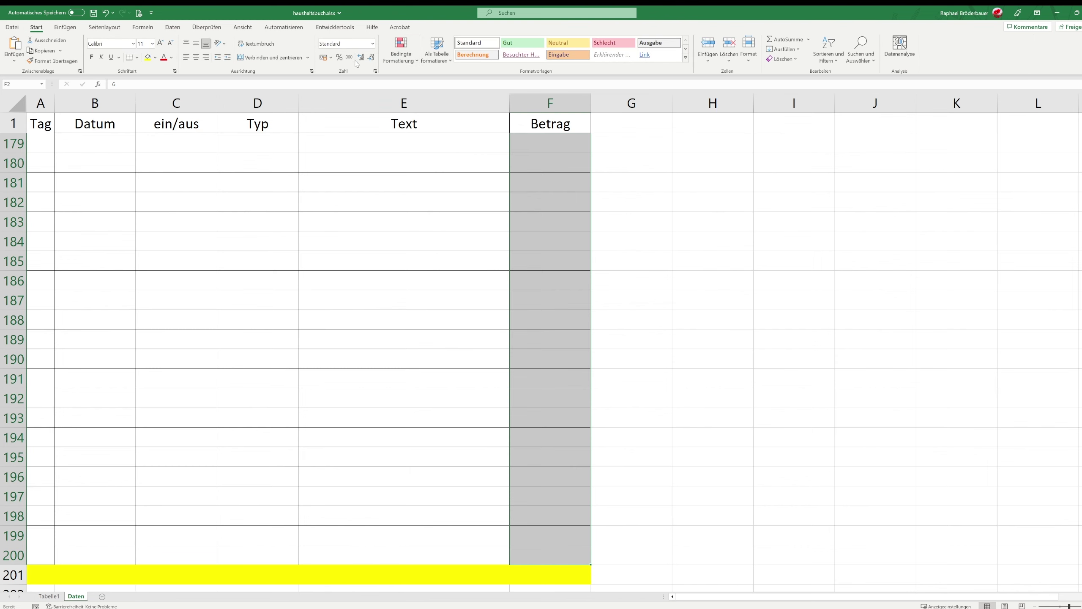
click(323, 57)
scroll(664, 283, up, 5)
scroll(653, 265, up, 13)
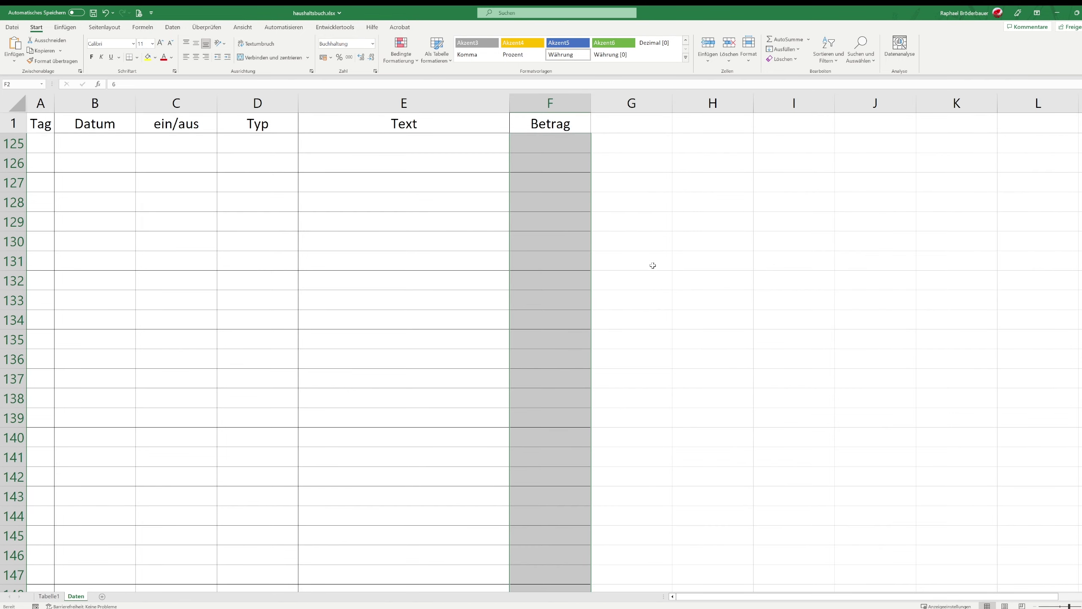
scroll(583, 158, up, 20)
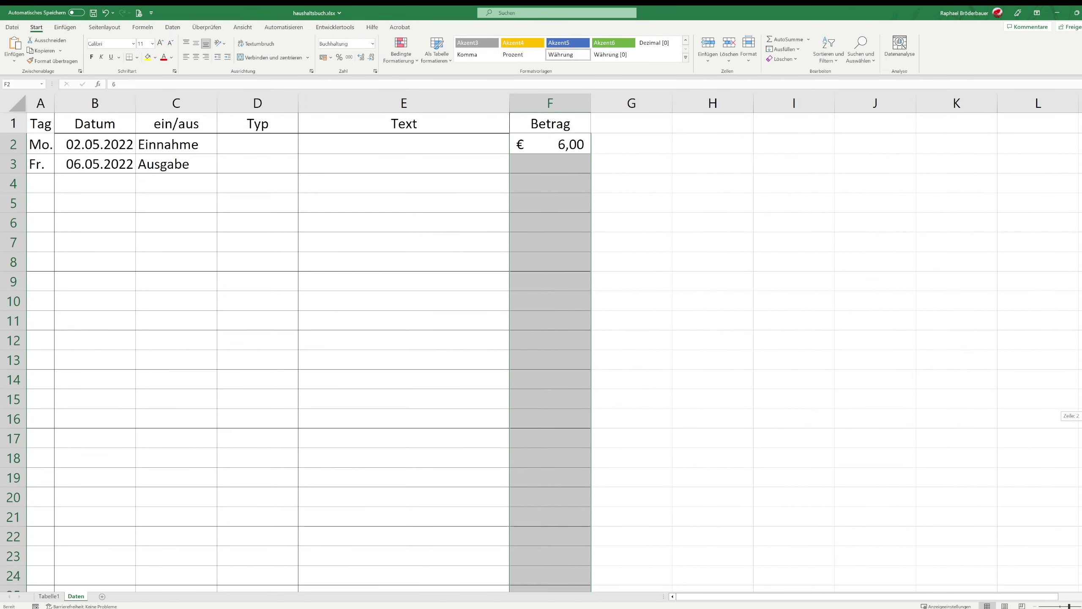
click(580, 147)
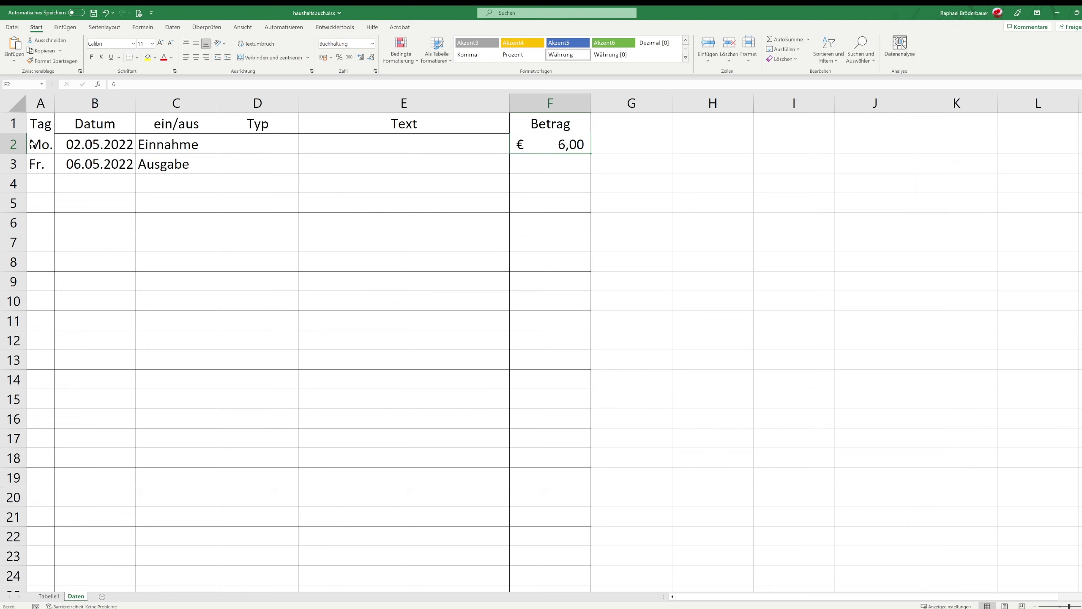
Select A2:F200 and start a new formula-based conditional formatting rule
mouse_move(35, 144)
mouse_down()
mouse_move(590, 563)
mouse_move(519, 575)
mouse_up()
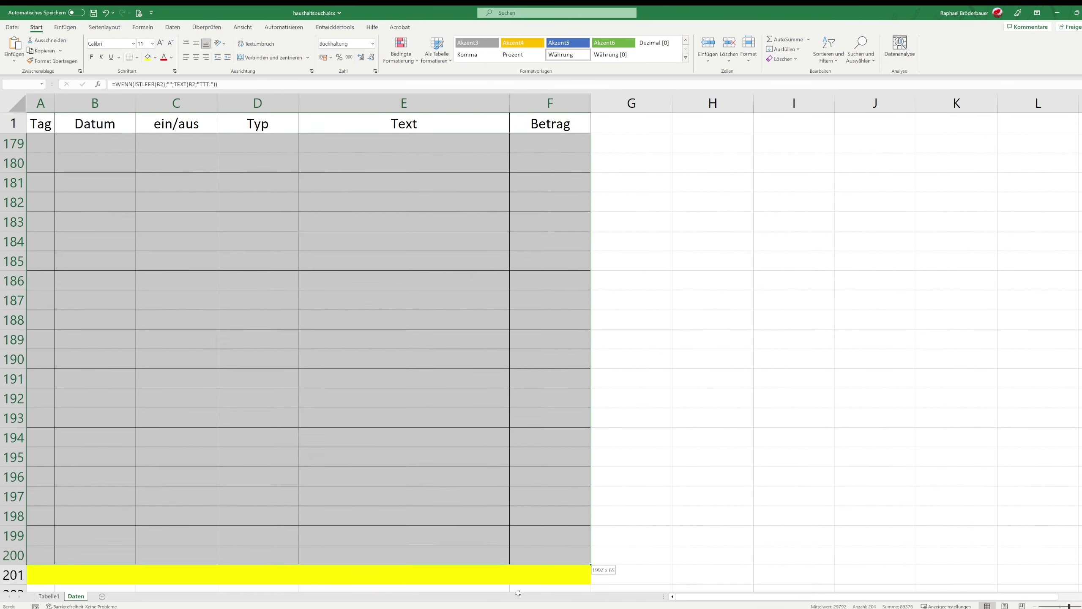
drag(518, 575, 519, 559)
scroll(477, 229, up, 6)
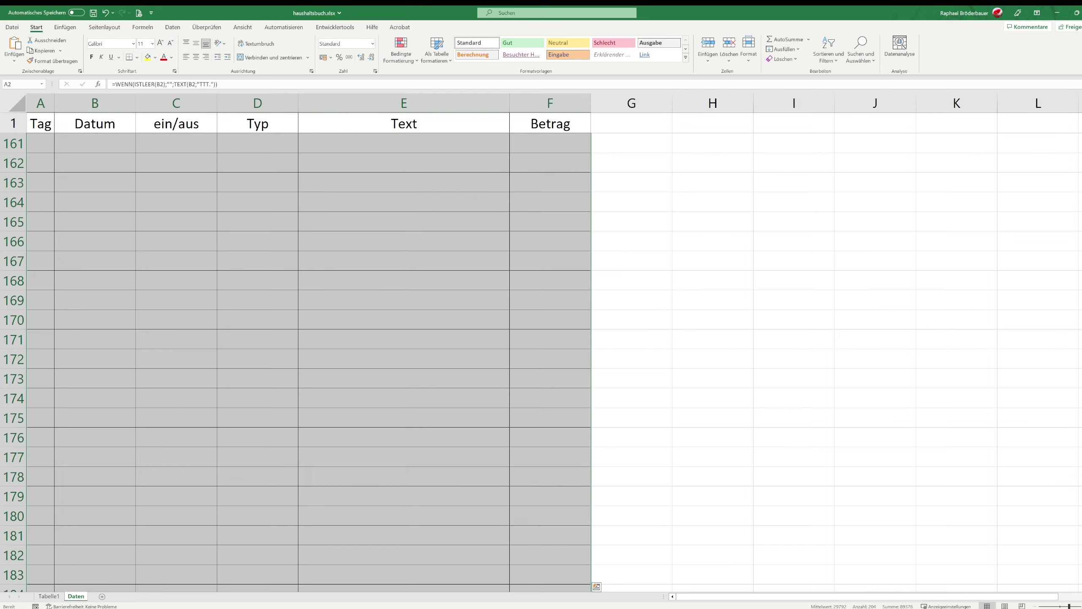
scroll(1071, 502, up, 2)
scroll(1071, 502, up, 20)
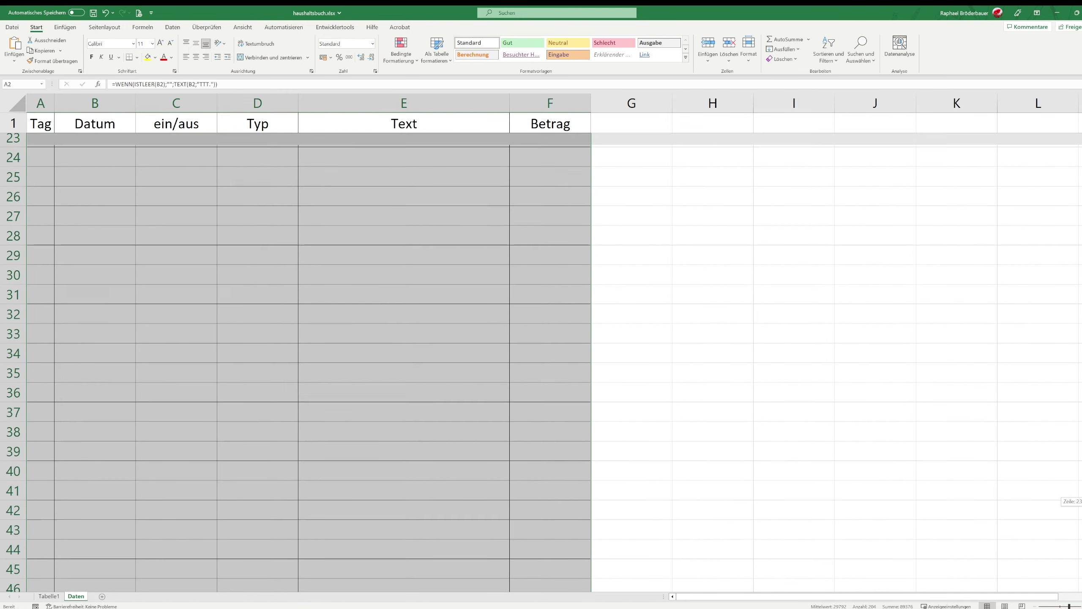
scroll(1070, 503, up, 8)
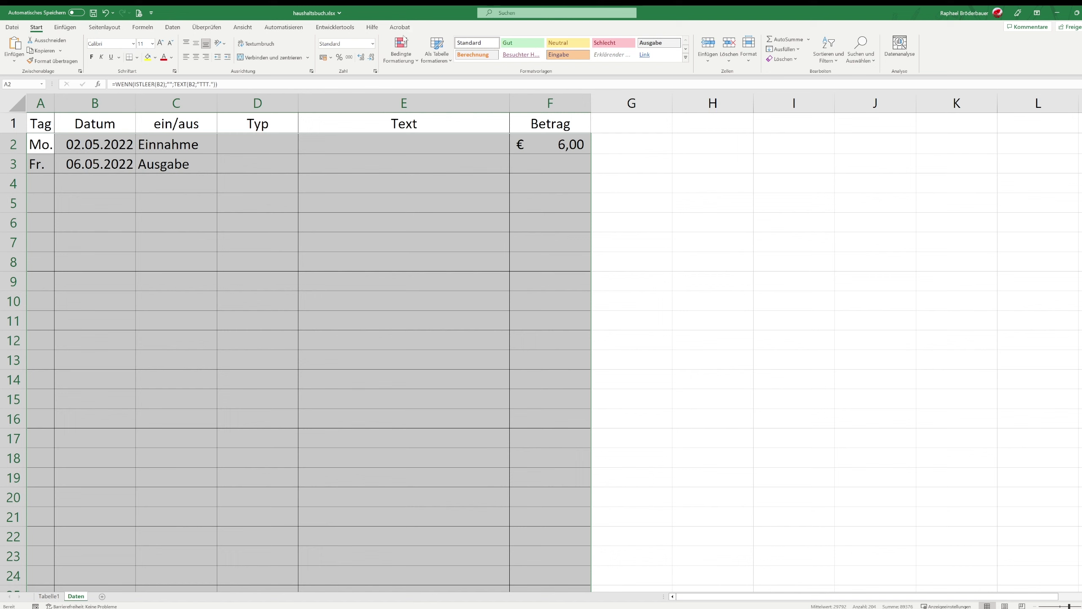
click(400, 49)
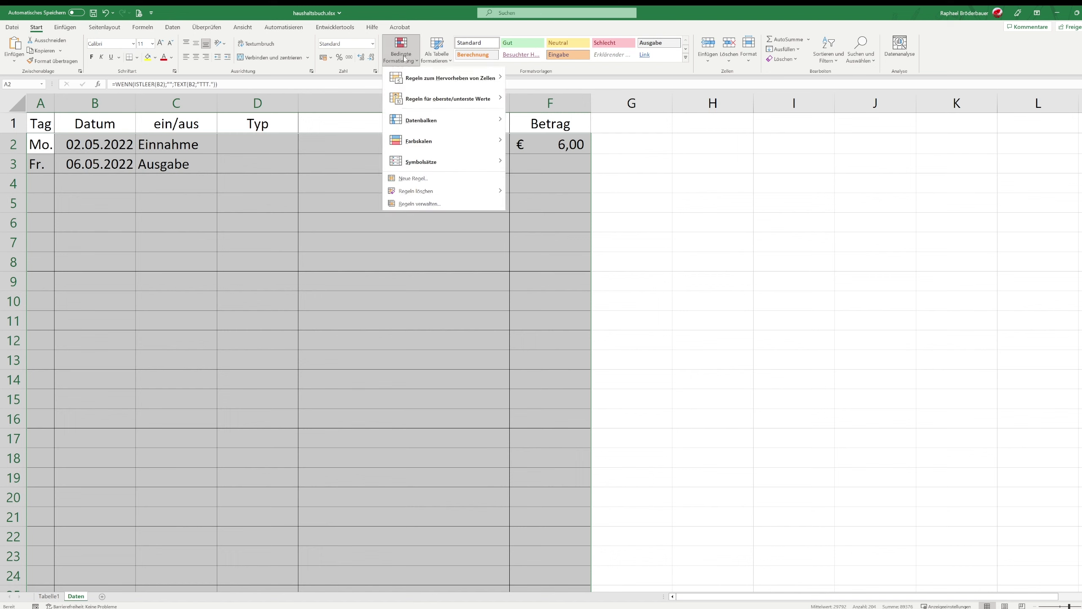
click(401, 204)
click(322, 194)
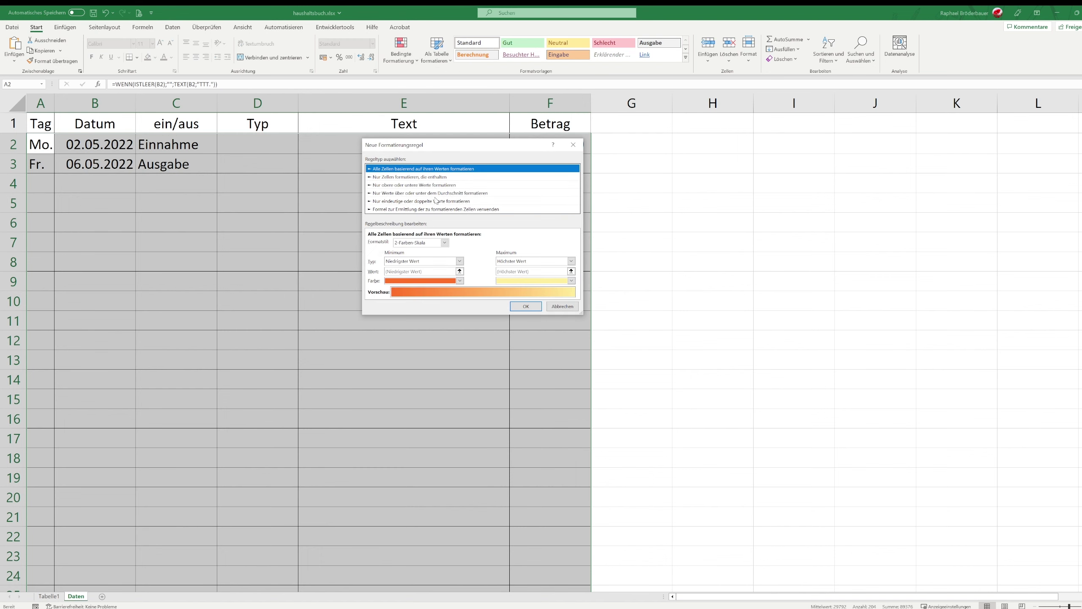
click(396, 209)
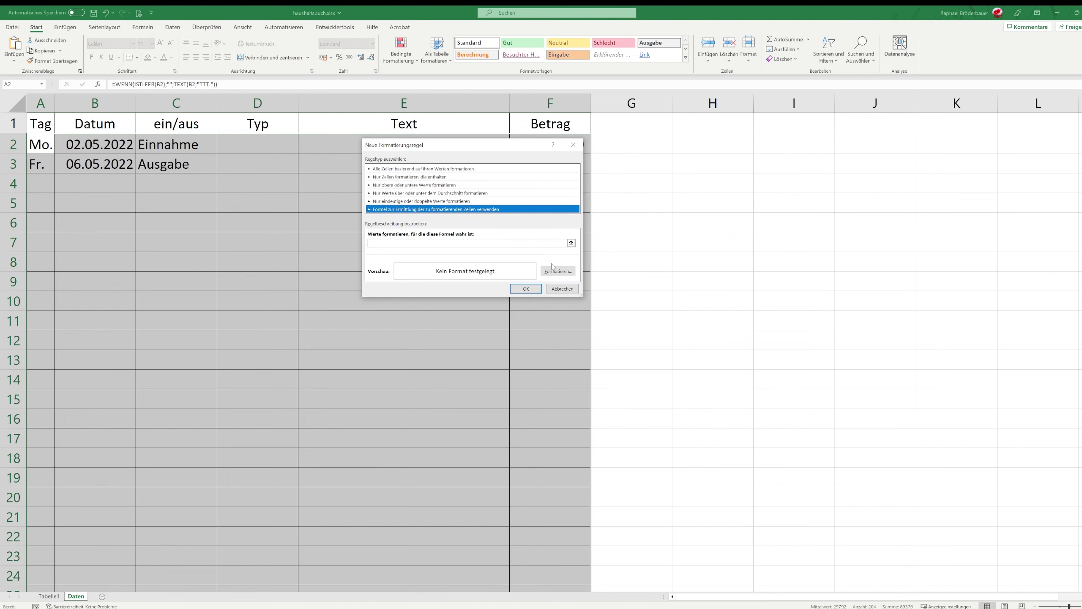
Point the rule formula at the ein/aus column C with a relative row reference
click(571, 243)
drag(162, 147, 55, 581)
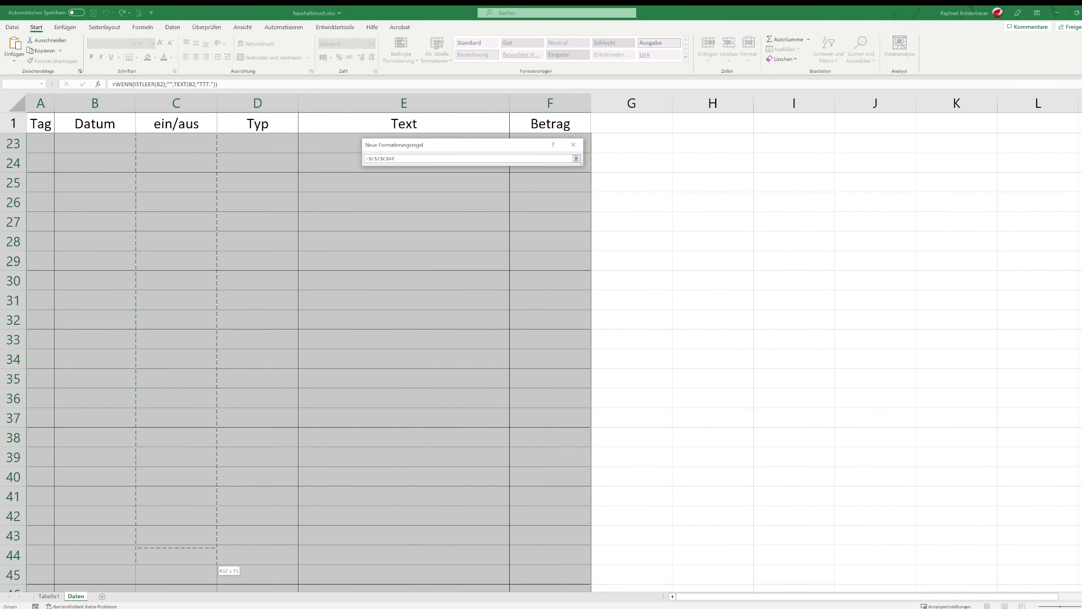
mouse_move(55, 581)
mouse_down()
mouse_move(215, 590)
mouse_move(150, 561)
mouse_up()
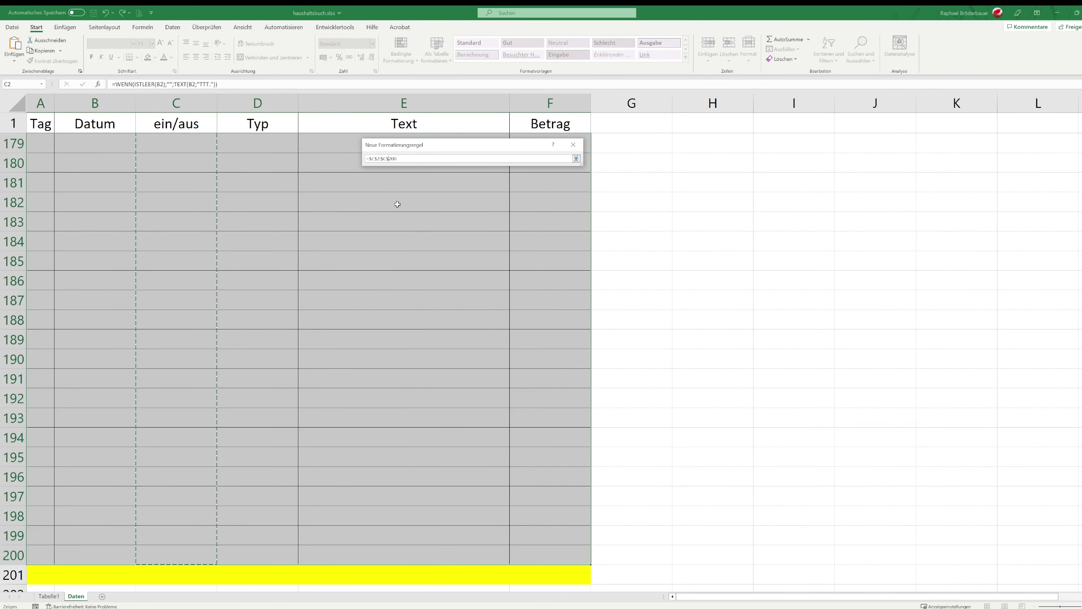
key(F2)
click(377, 159)
key(BackSpace)
text(="Einnahme")
Give matching Einnahme rows a light green fill and apply the rule
click(577, 159)
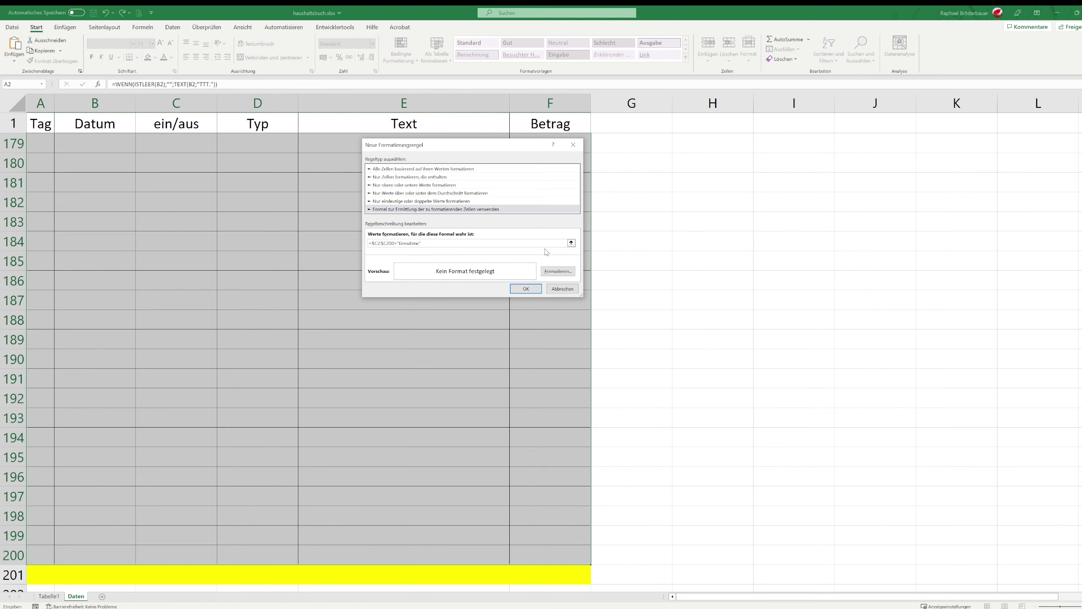
click(558, 271)
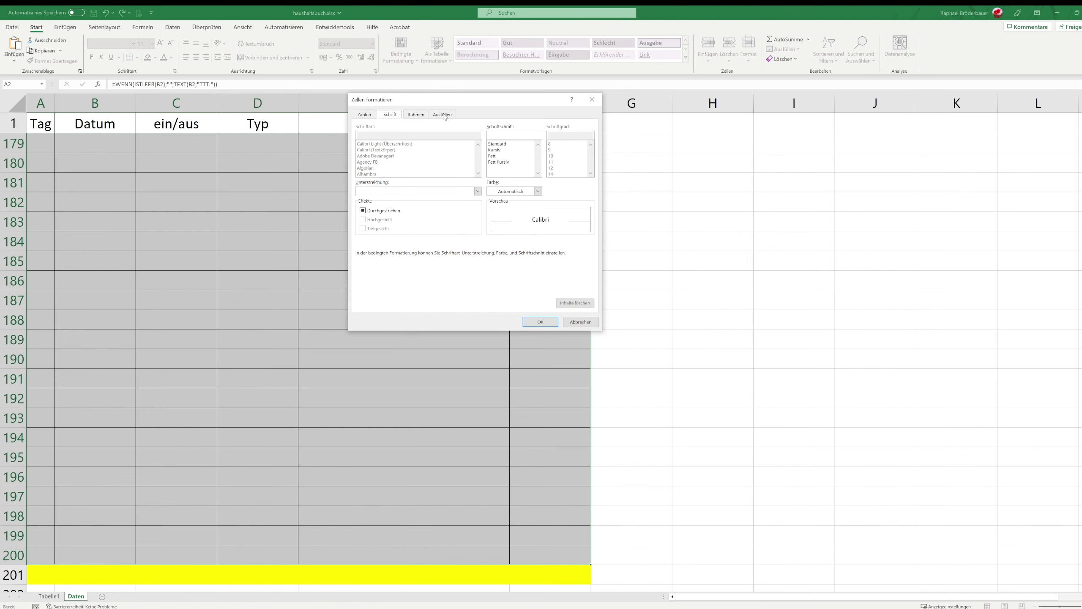
click(443, 114)
click(434, 155)
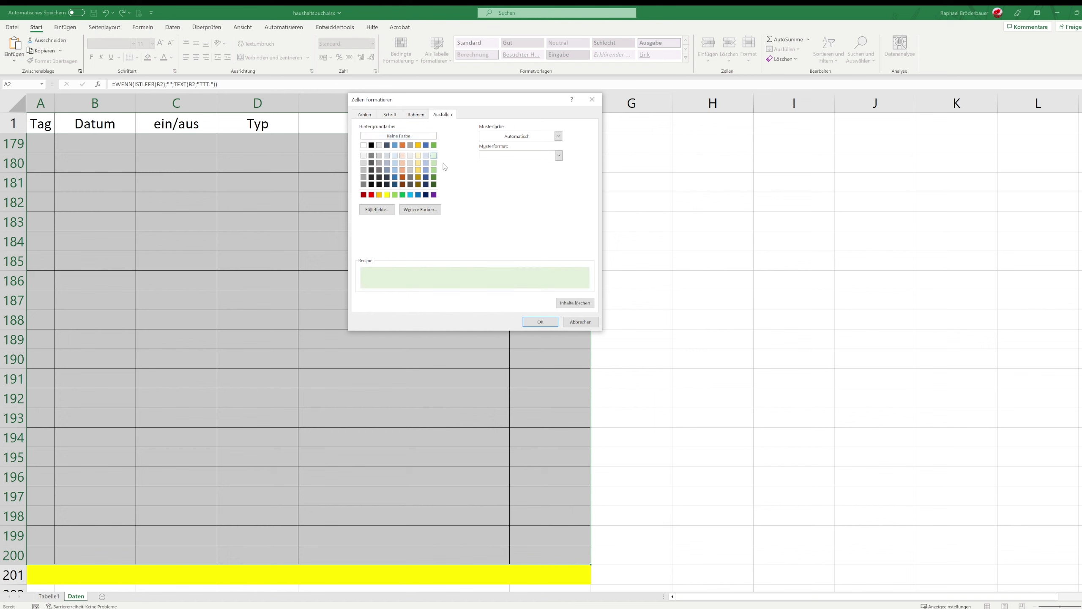
click(539, 321)
click(521, 289)
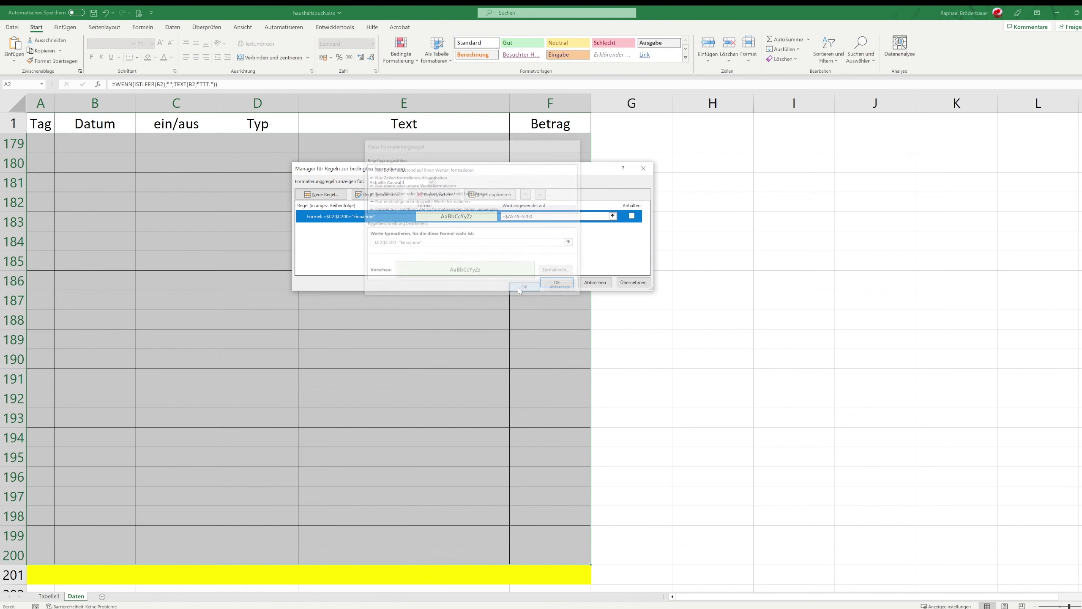
click(633, 283)
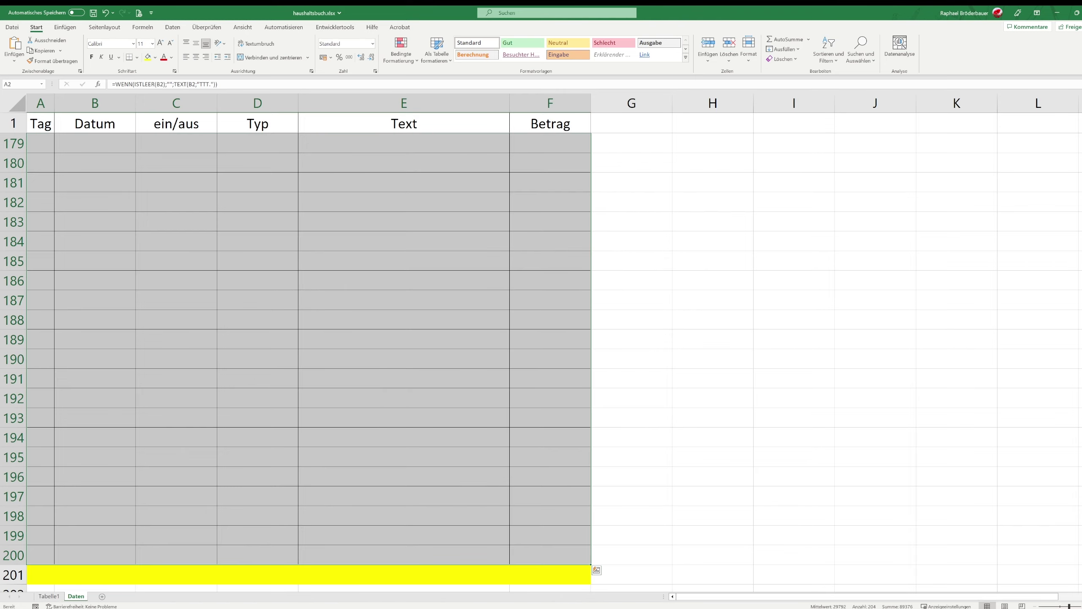
scroll(776, 133, up, 20)
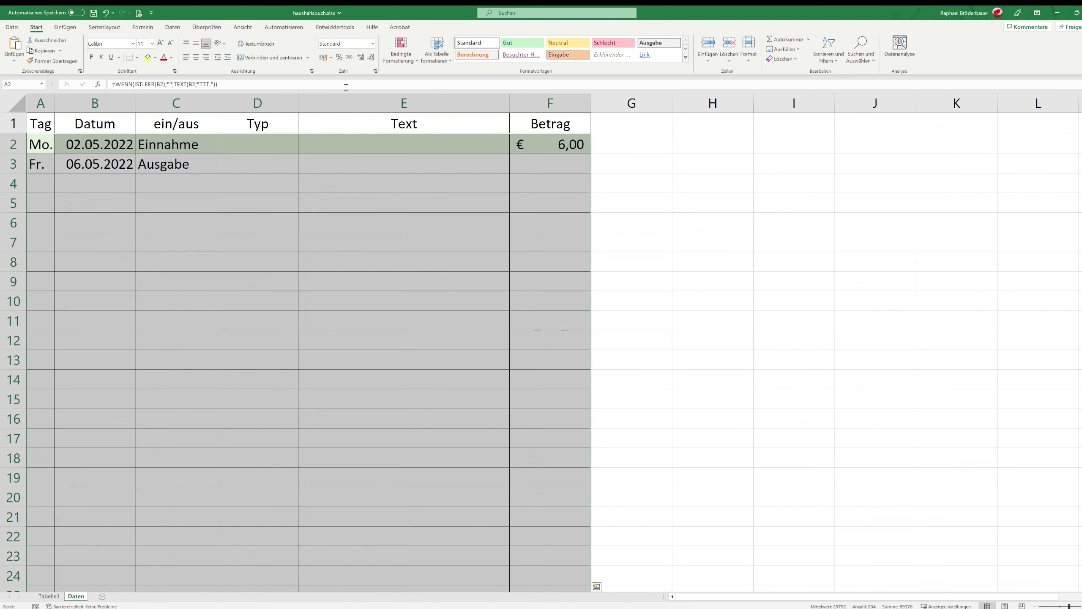
Duplicate the Einnahme rule and change its formula to match Ausgabe
click(393, 61)
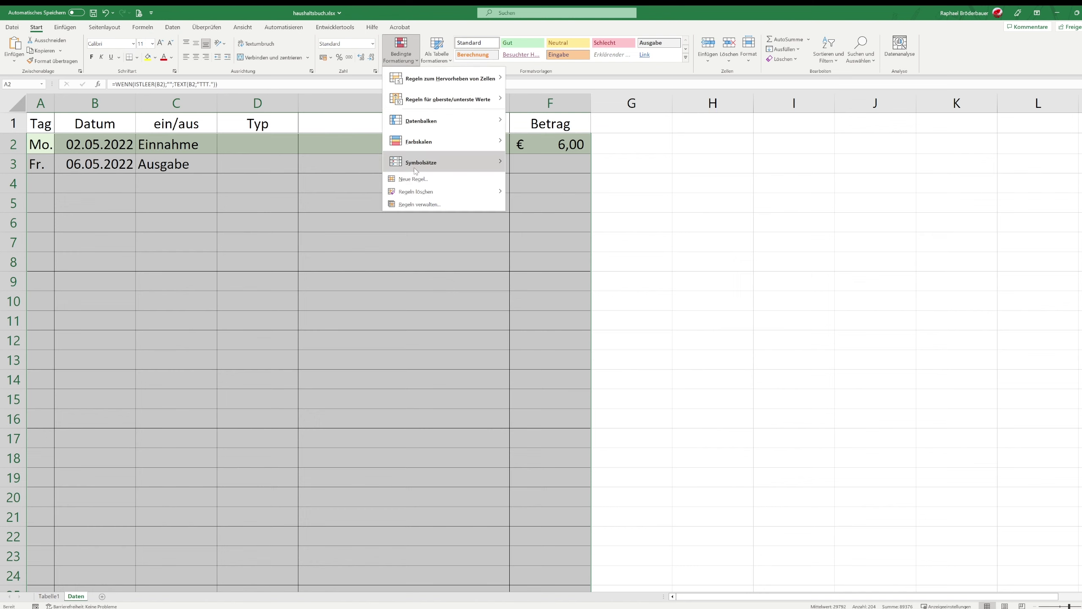
click(422, 207)
click(445, 219)
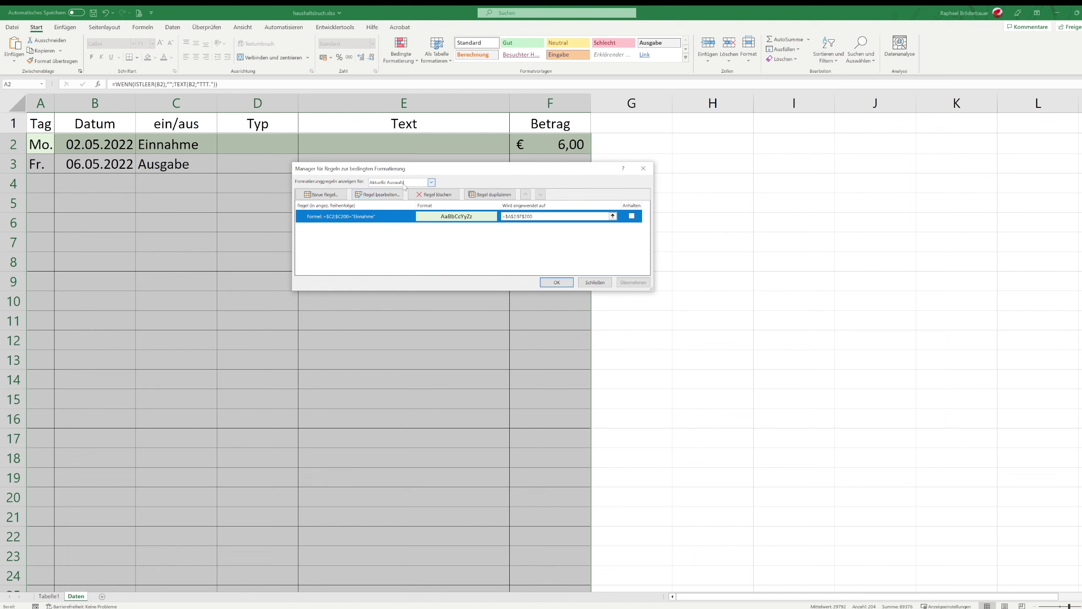
click(491, 195)
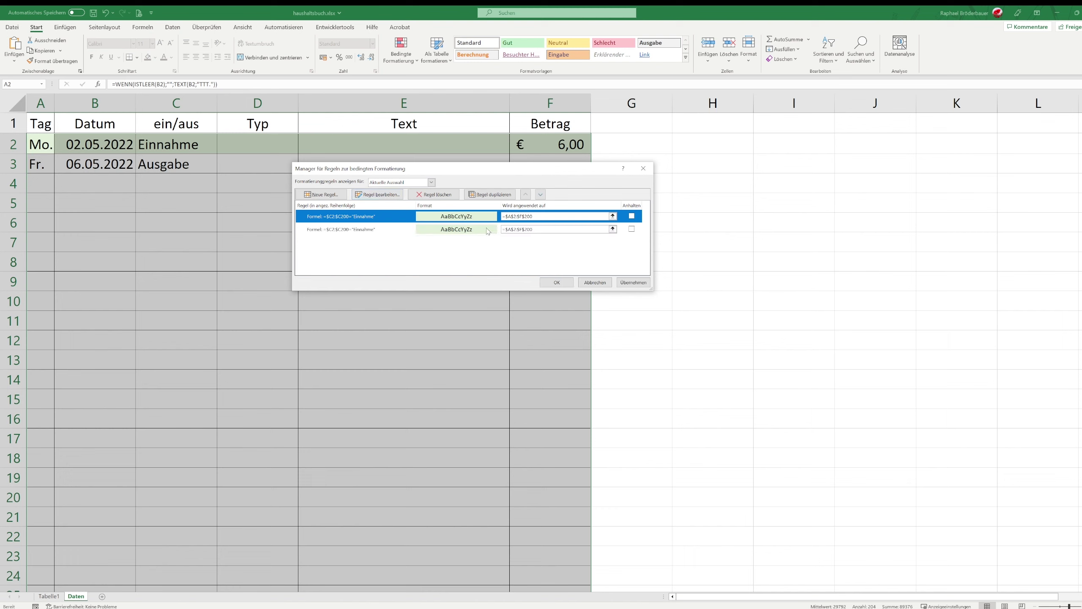
click(468, 233)
double_click(467, 232)
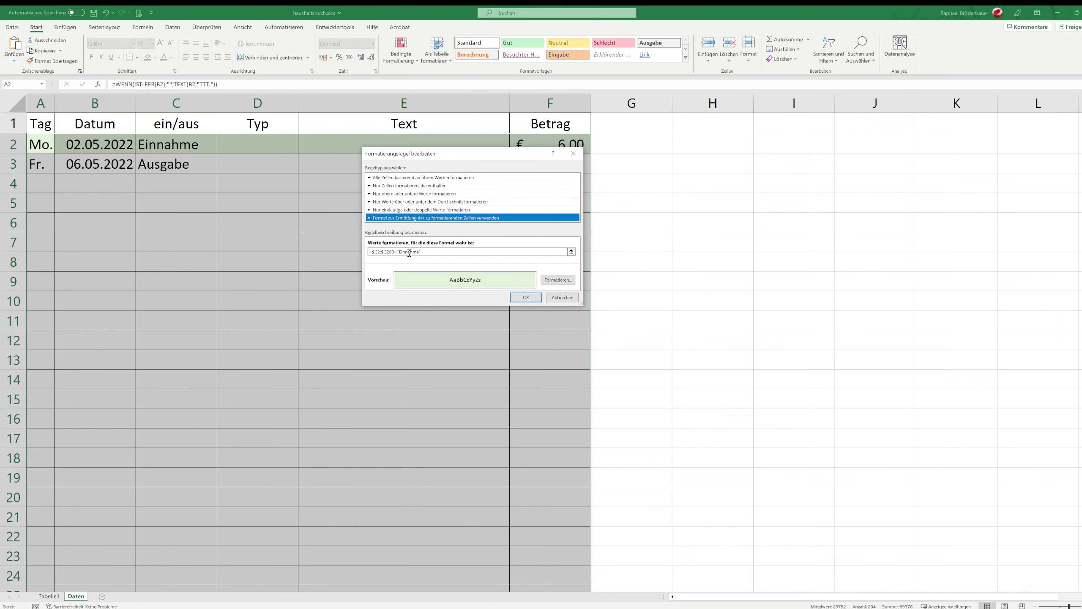
double_click(409, 252)
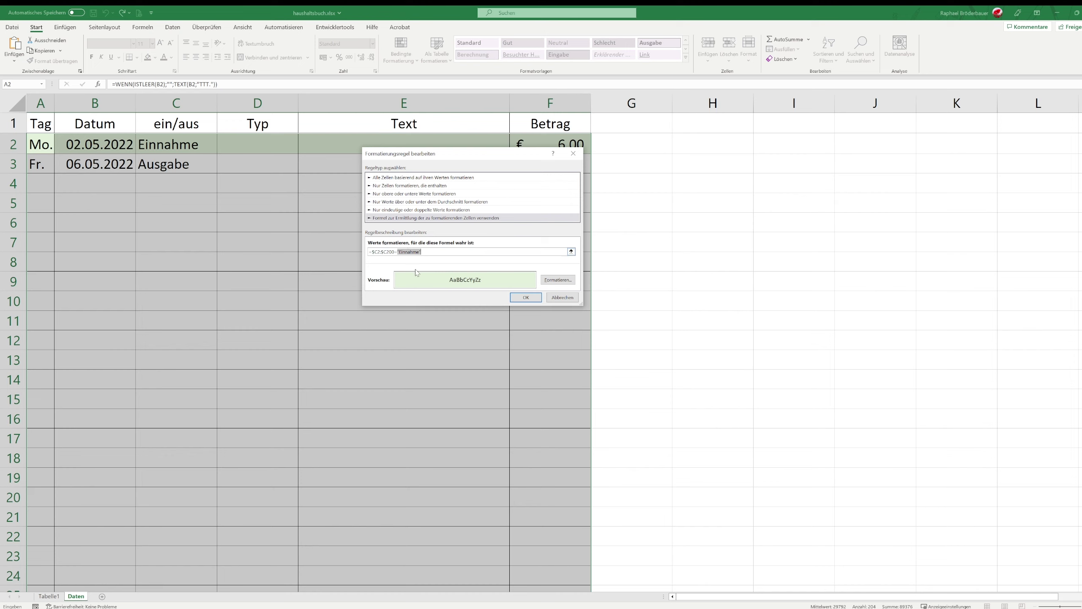
text(")
Give the Ausgabe rule a light peach fill and apply it
click(558, 280)
click(402, 156)
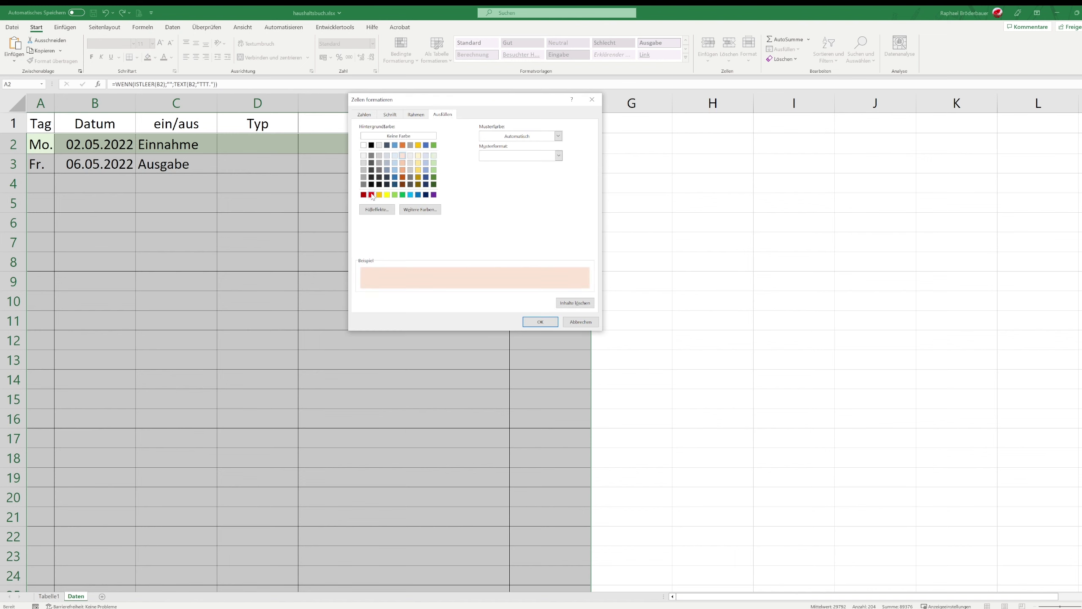
click(372, 195)
click(402, 156)
click(540, 321)
click(527, 300)
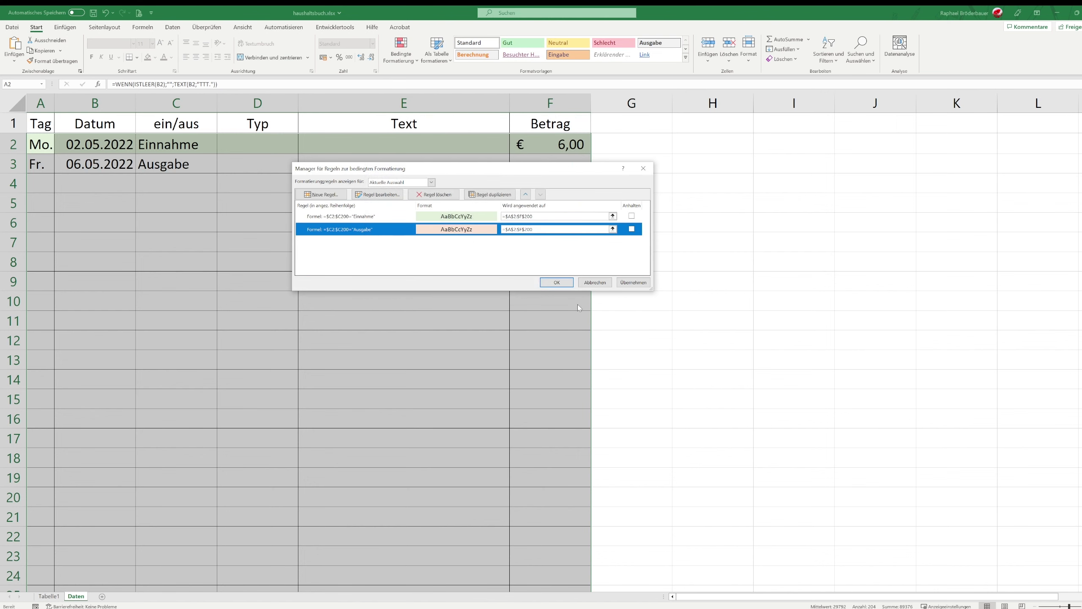
click(633, 283)
Choose Benzin from the Typ dropdowns in D2 and D3
click(556, 283)
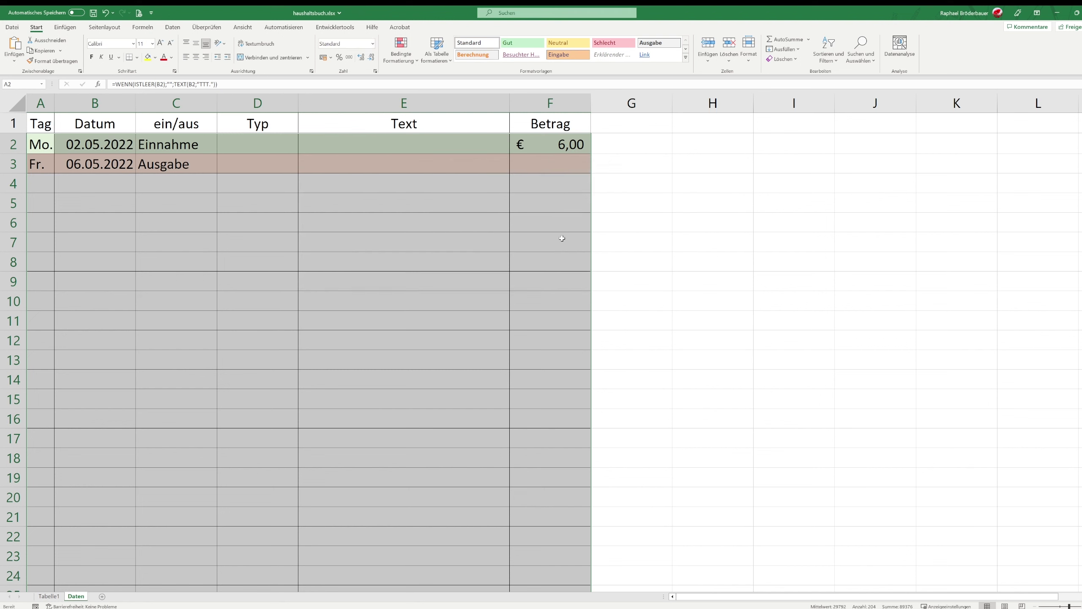
click(560, 229)
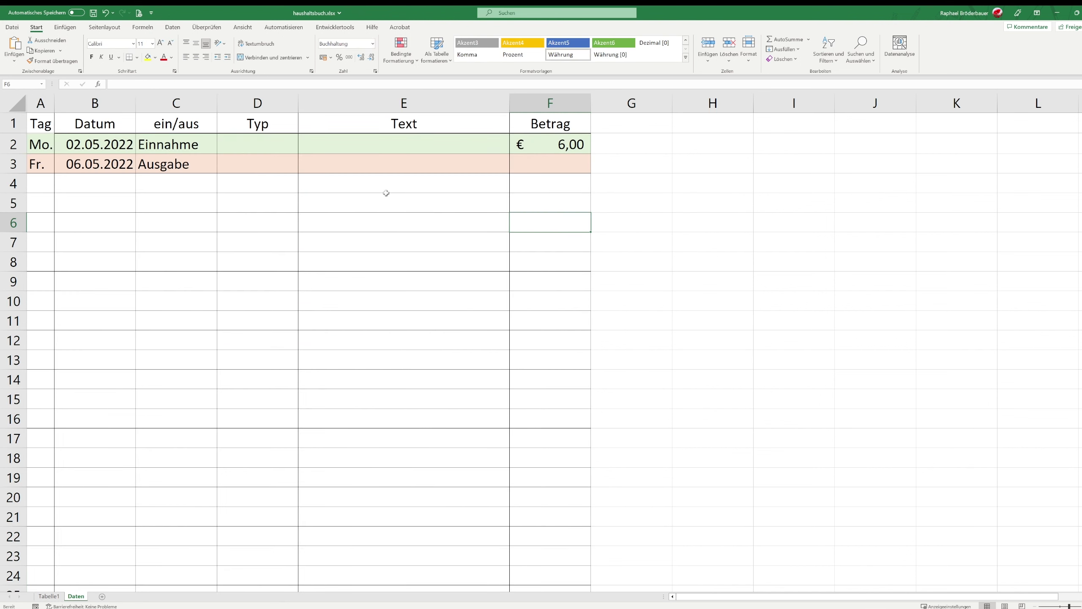
click(256, 139)
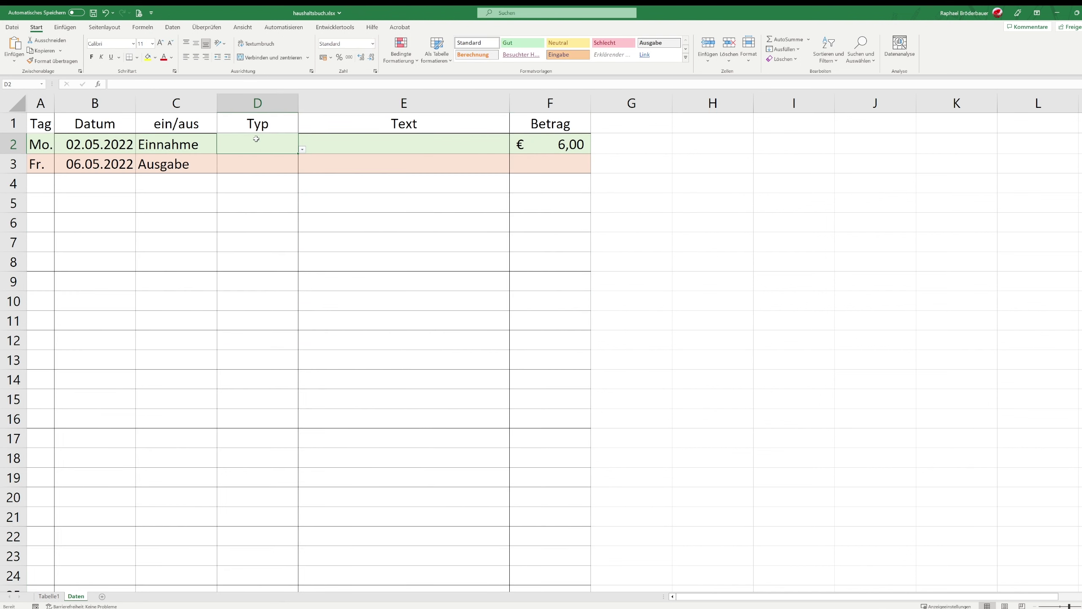
click(302, 149)
click(286, 171)
click(260, 167)
click(303, 169)
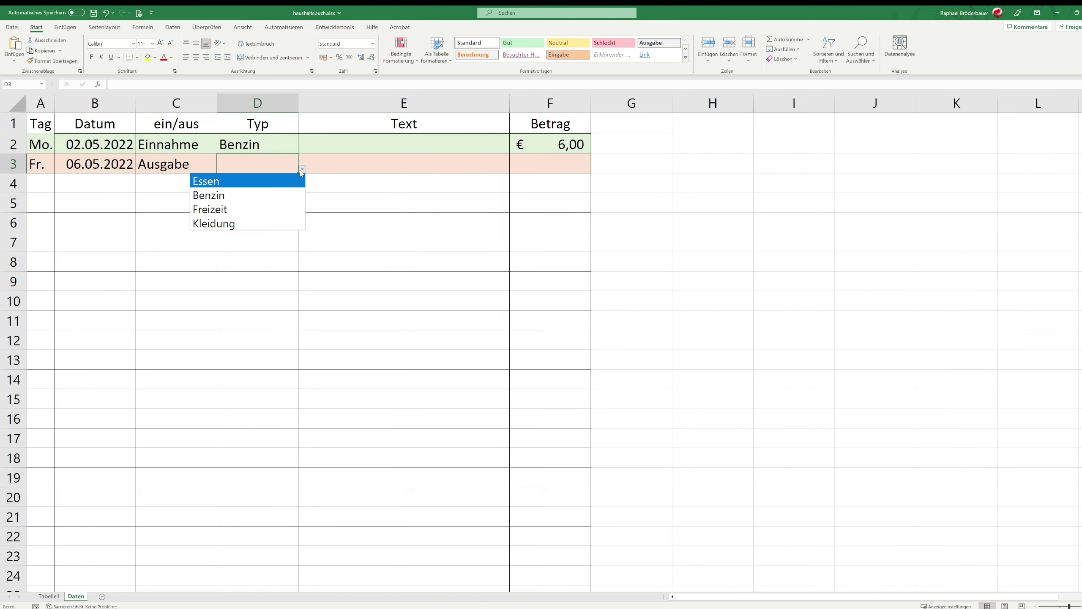
click(278, 199)
Type test descriptions 'hggh' in E2 and 'hgfh' in E3
click(376, 147)
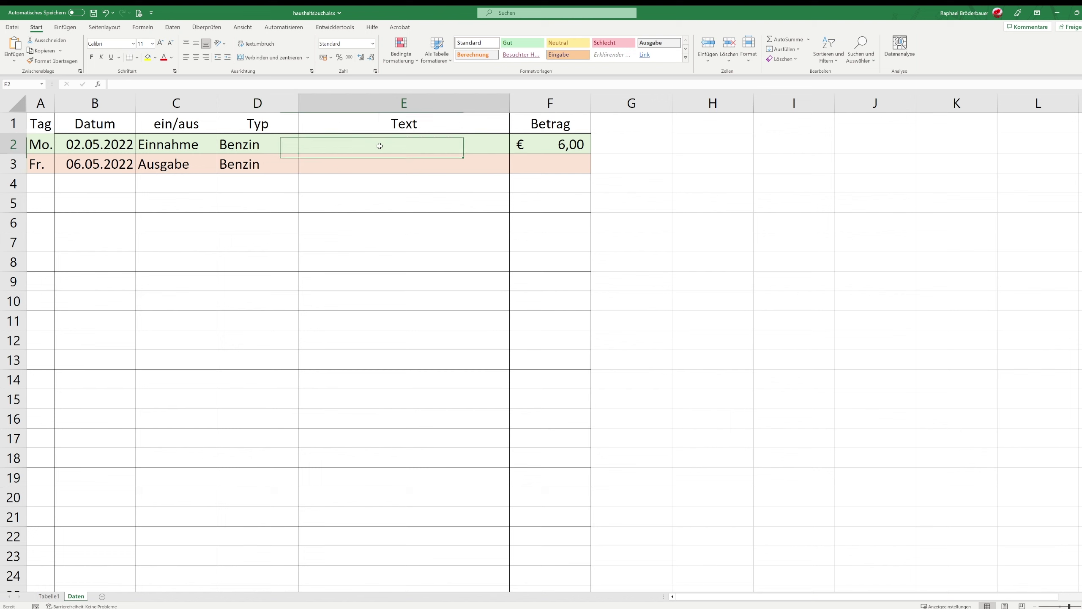
text(hggh)
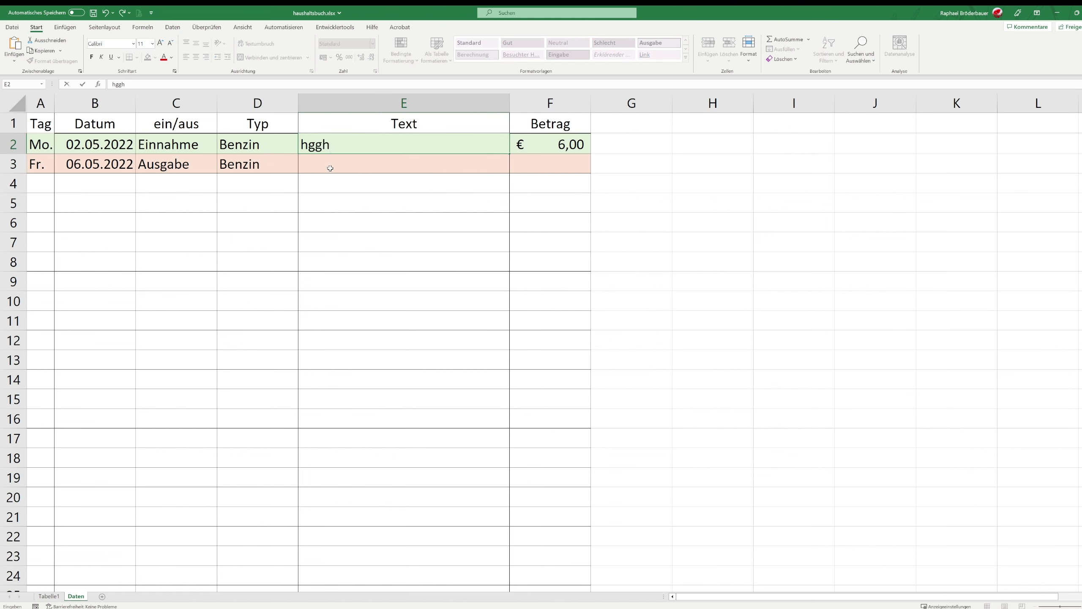
click(334, 166)
text(hgfh)
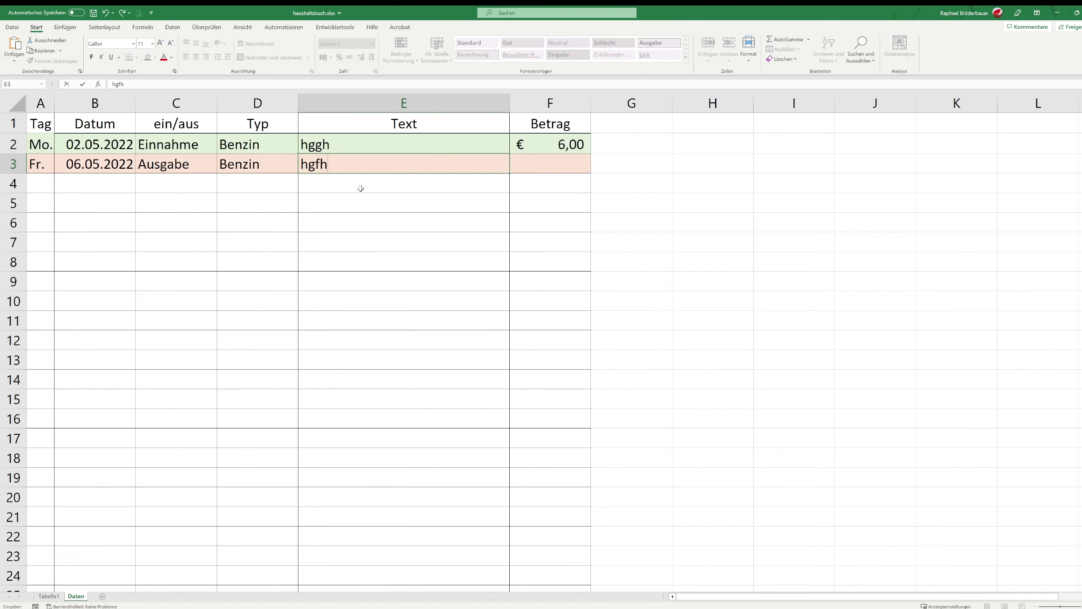
click(365, 189)
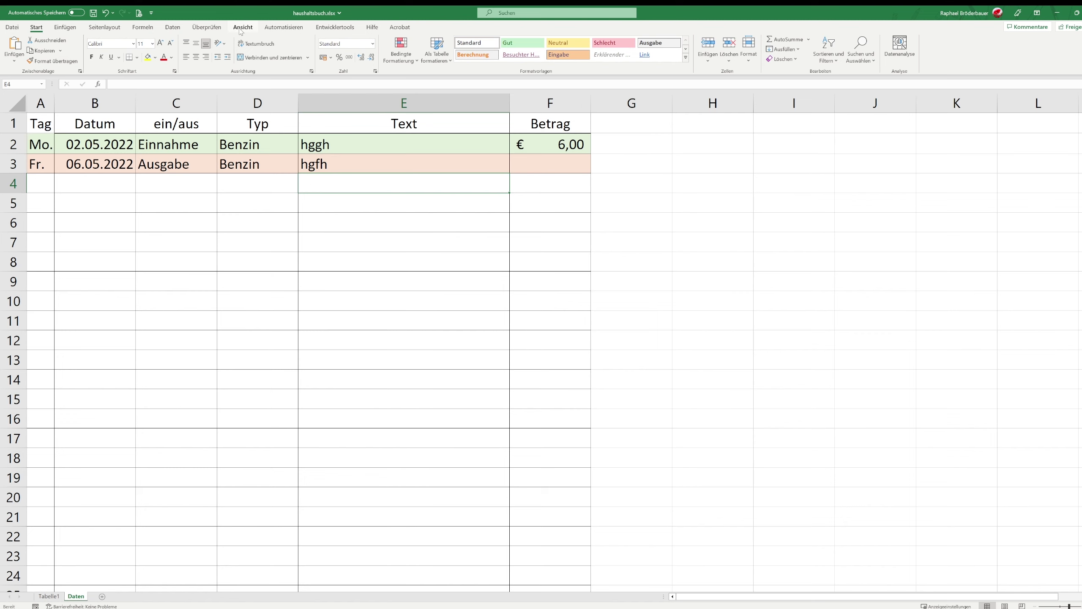
click(40, 190)
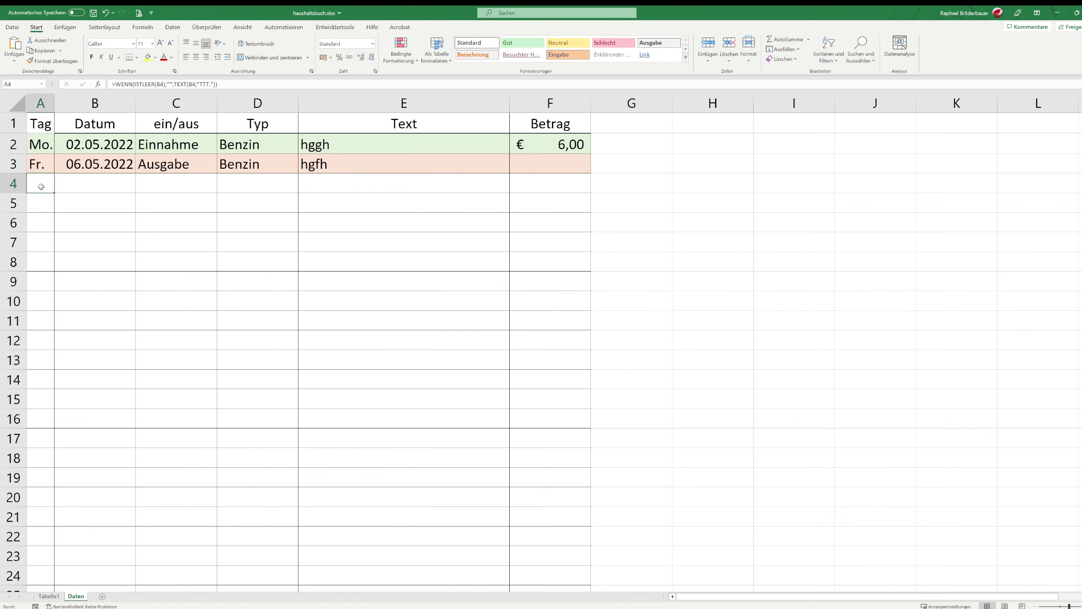
click(76, 180)
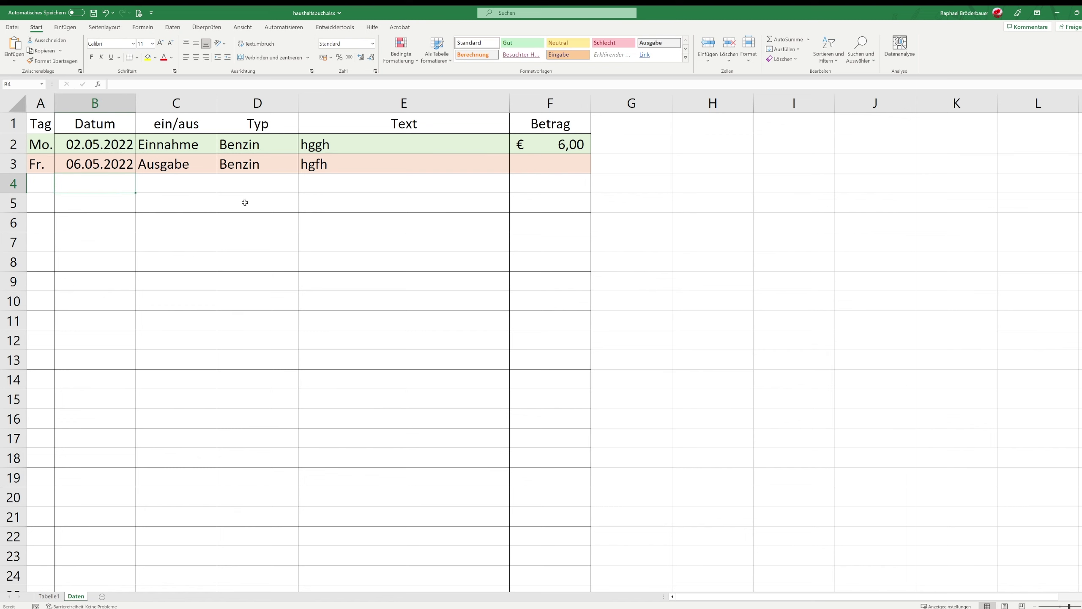
click(47, 149)
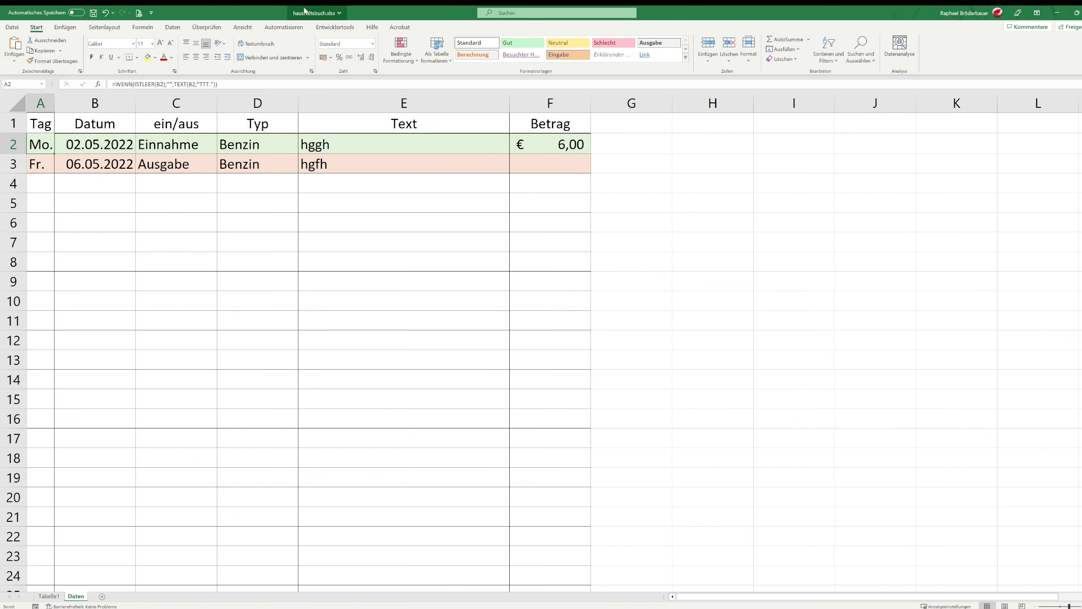
Start a new editable range via Review > Allow Edit Ranges
click(332, 27)
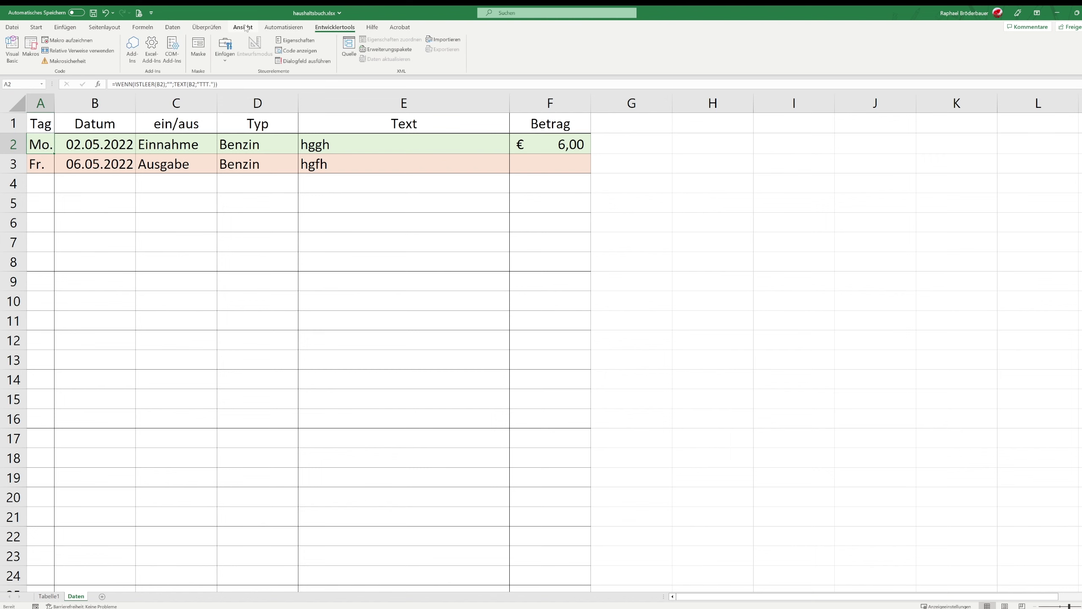
click(235, 28)
click(207, 27)
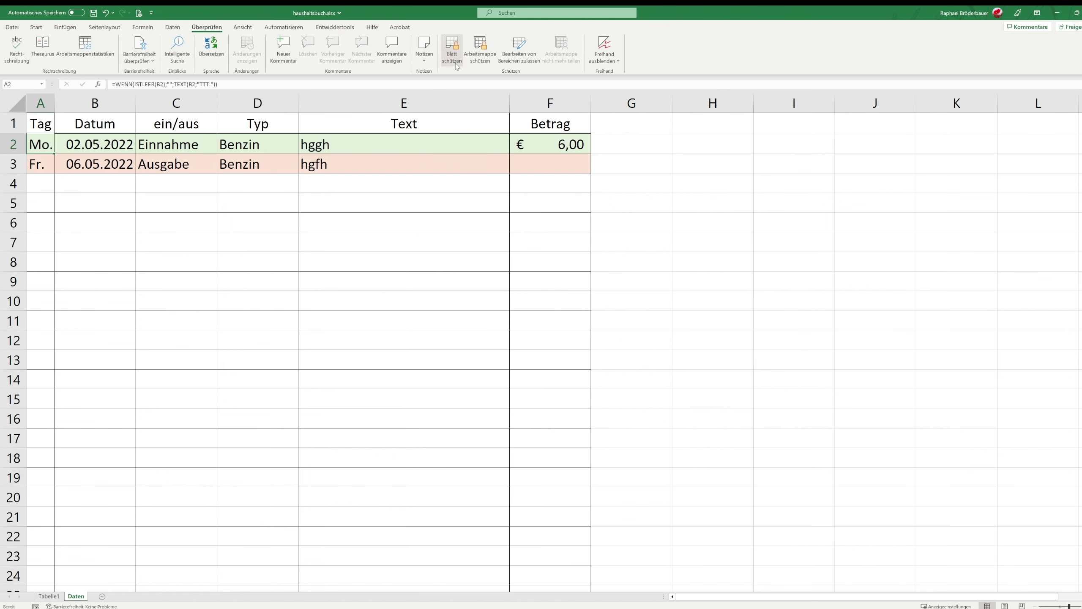
click(452, 49)
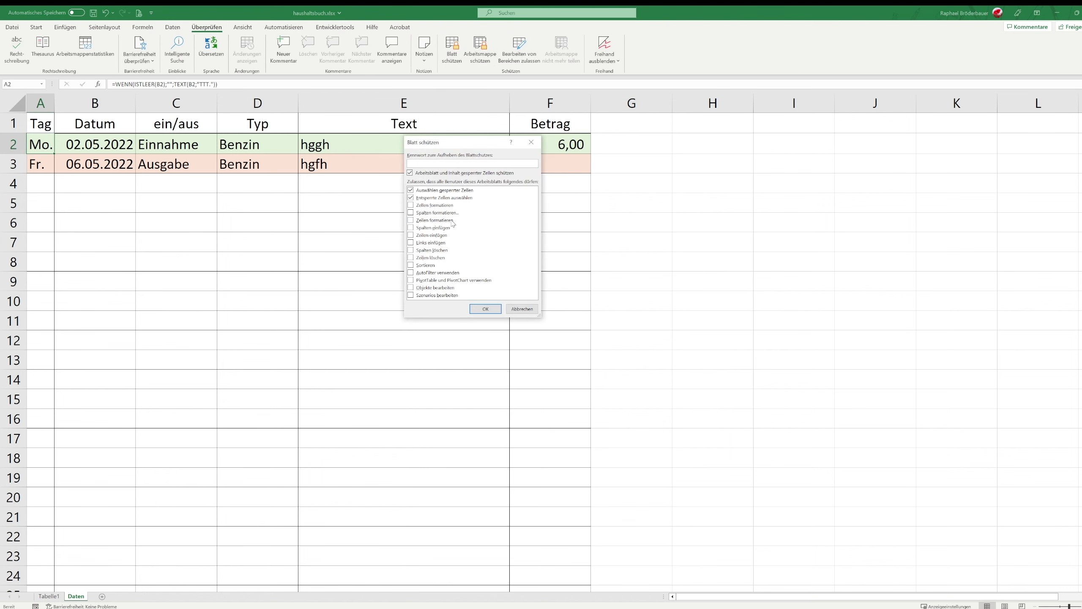
click(519, 47)
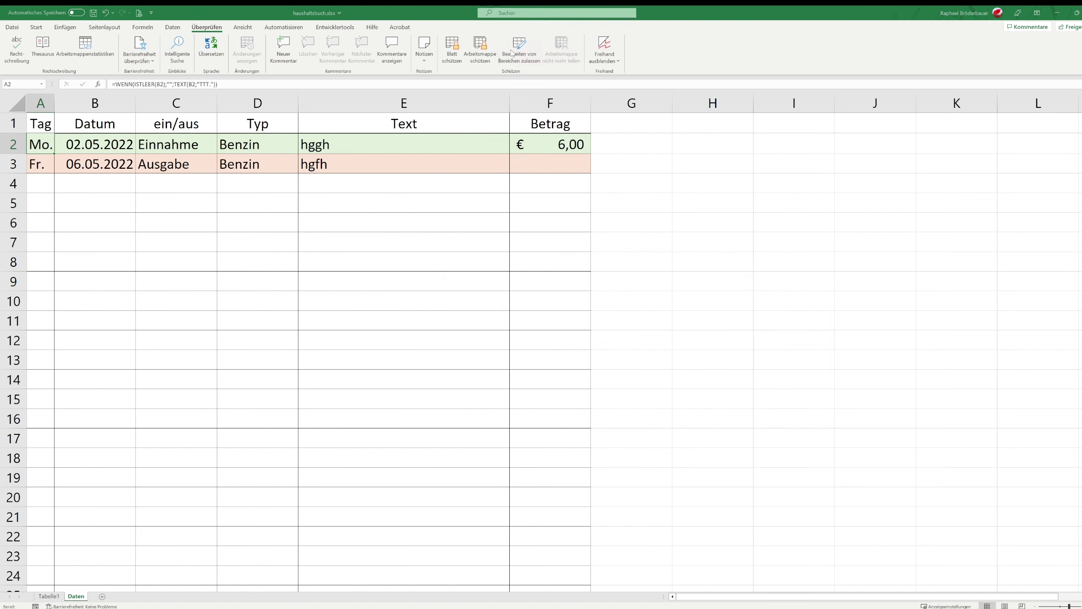
click(530, 182)
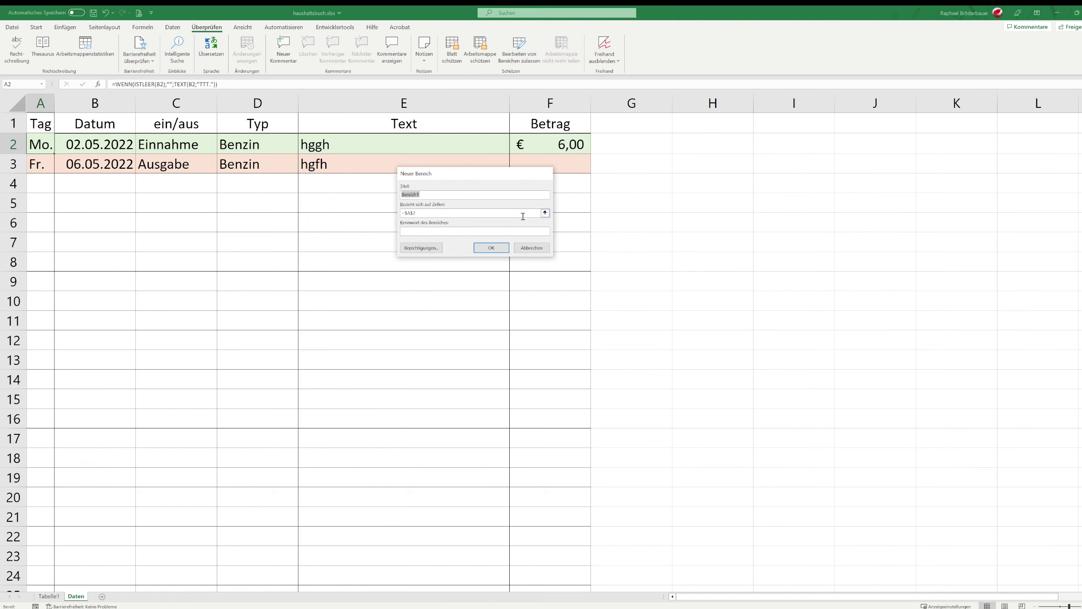
click(545, 213)
Set the editable range to B2:F200, confirm it, and protect the sheet
click(119, 151)
drag(119, 151, 590, 564)
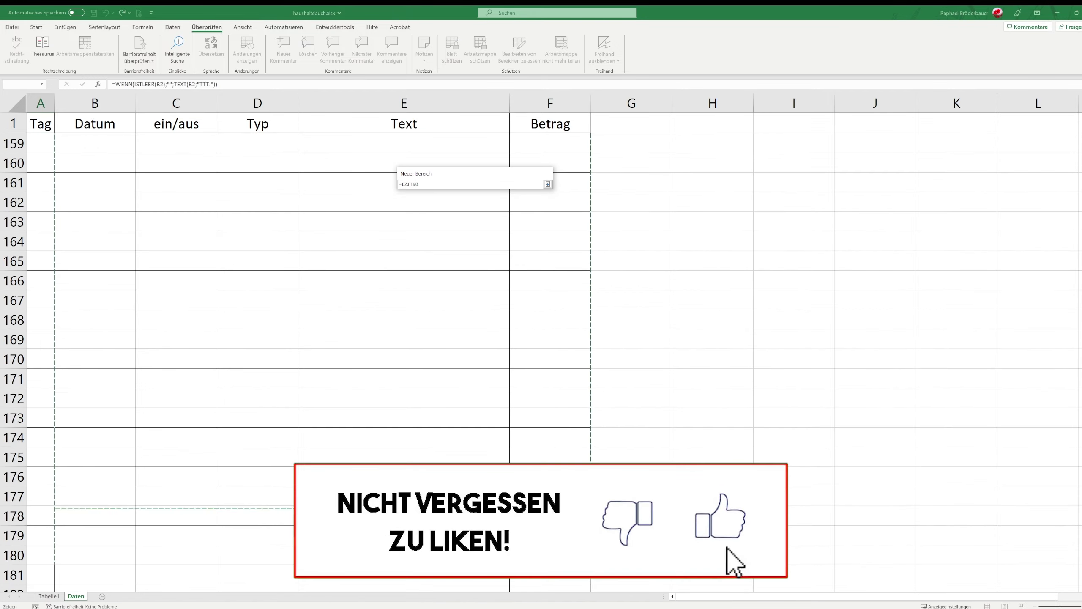
mouse_move(590, 564)
mouse_down()
mouse_move(528, 550)
mouse_move(529, 539)
mouse_up()
click(548, 183)
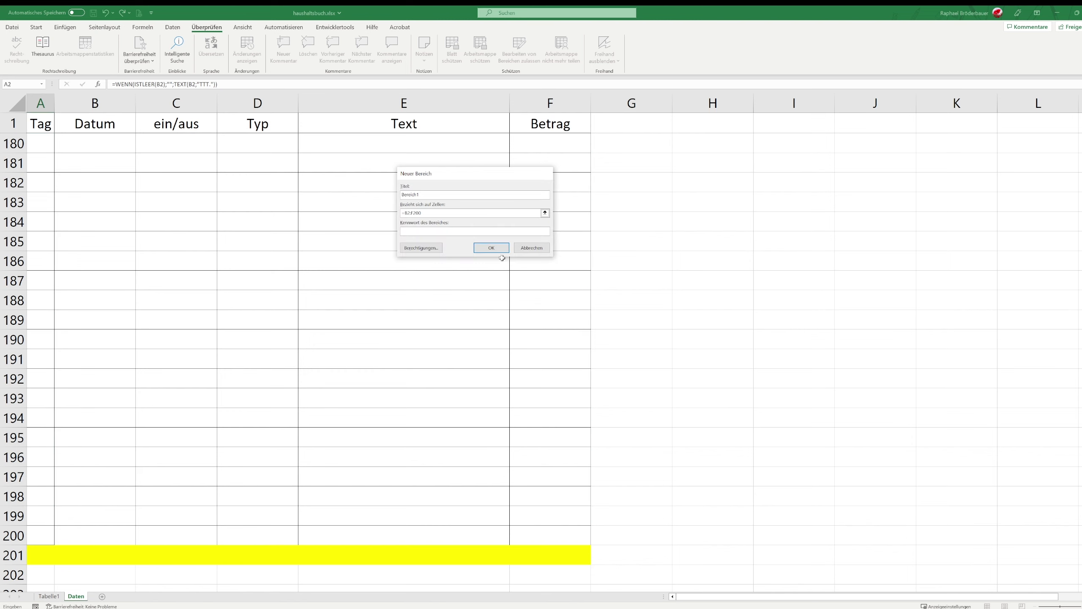
click(491, 248)
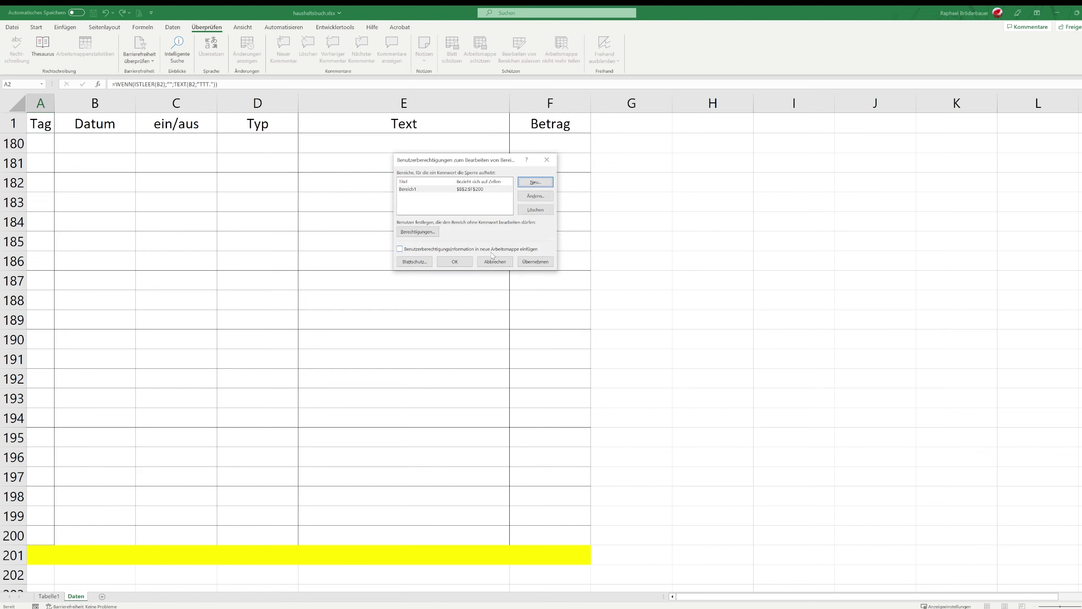
click(414, 262)
click(486, 309)
Verify a locked cell outside the range triggers the write-protection warning
double_click(646, 200)
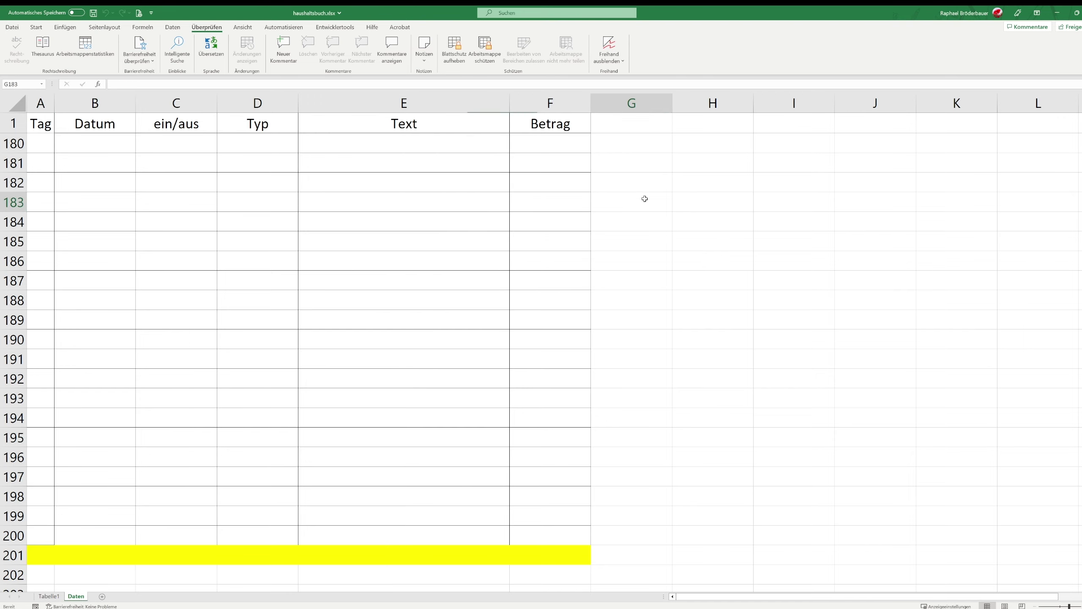
key(Return)
scroll(225, 222, up, 9)
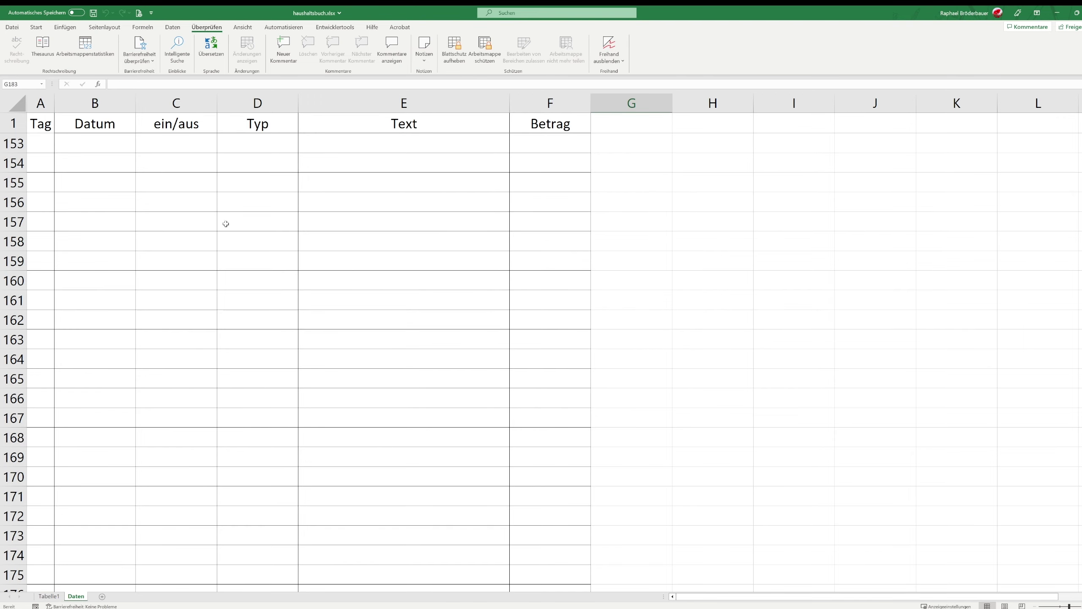
scroll(126, 213, up, 10)
scroll(126, 213, up, 14)
scroll(126, 215, up, 19)
scroll(125, 215, up, 7)
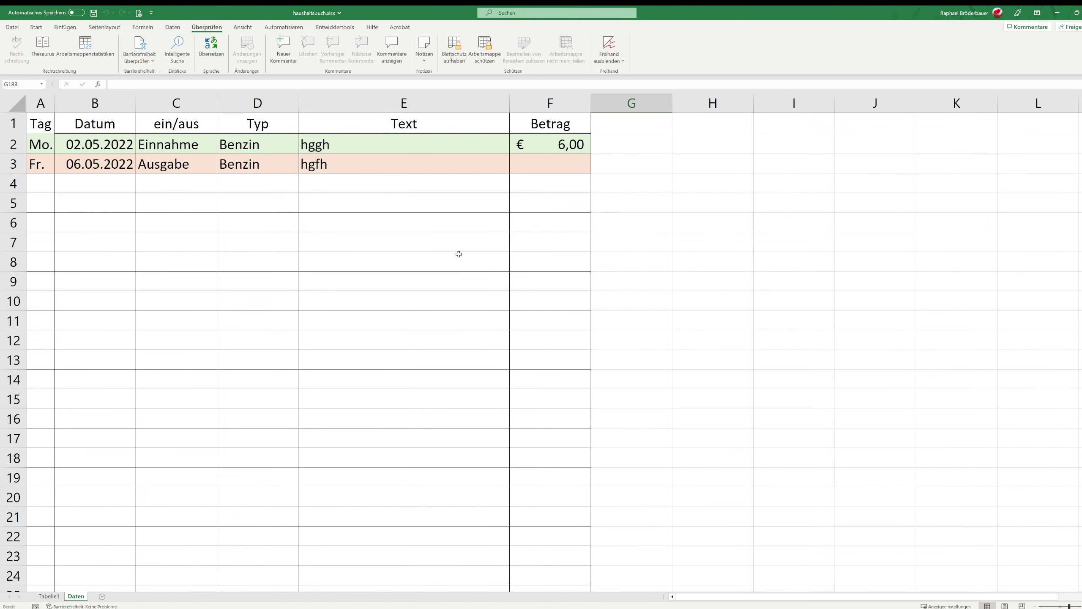
Enter date 08.05.2022 in B4, Ausgabe in C4 and Freizeit in D4
click(97, 180)
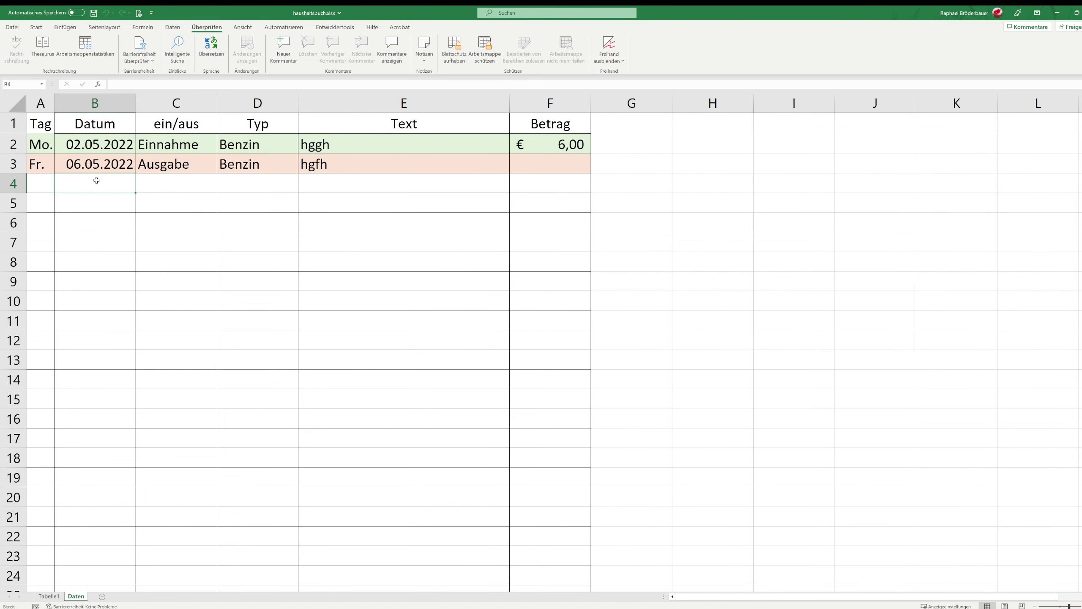
text(8)
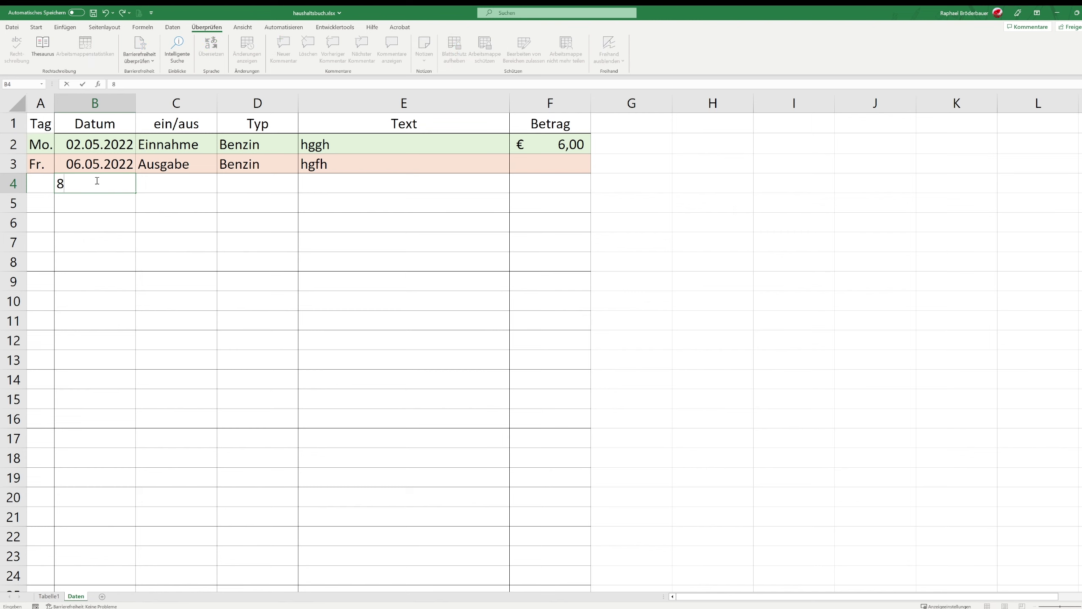
text(22)
key(Return)
click(201, 185)
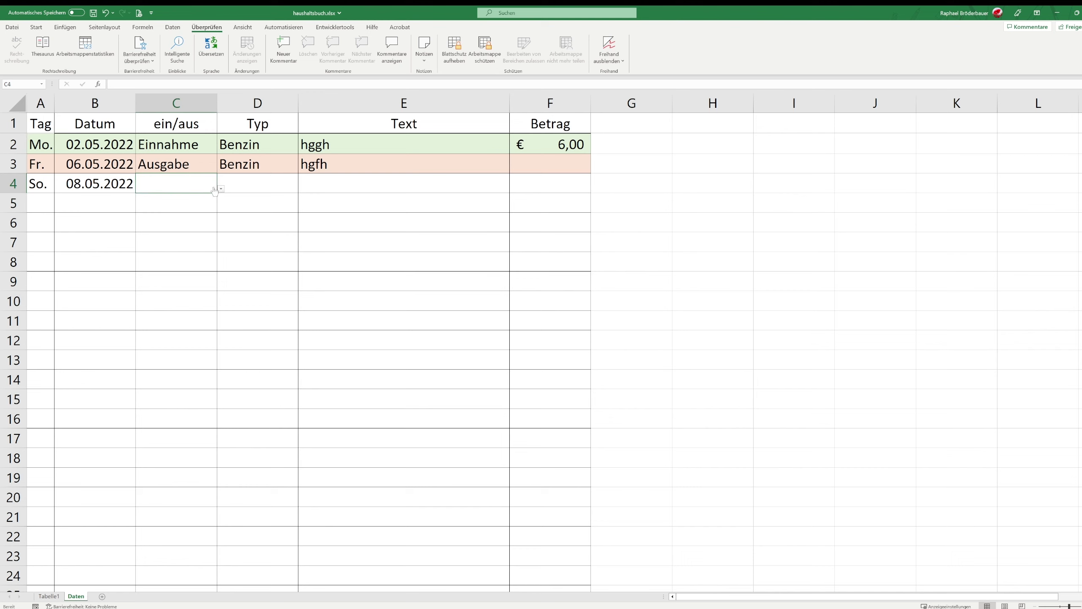
click(221, 190)
click(188, 214)
drag(188, 213, 189, 203)
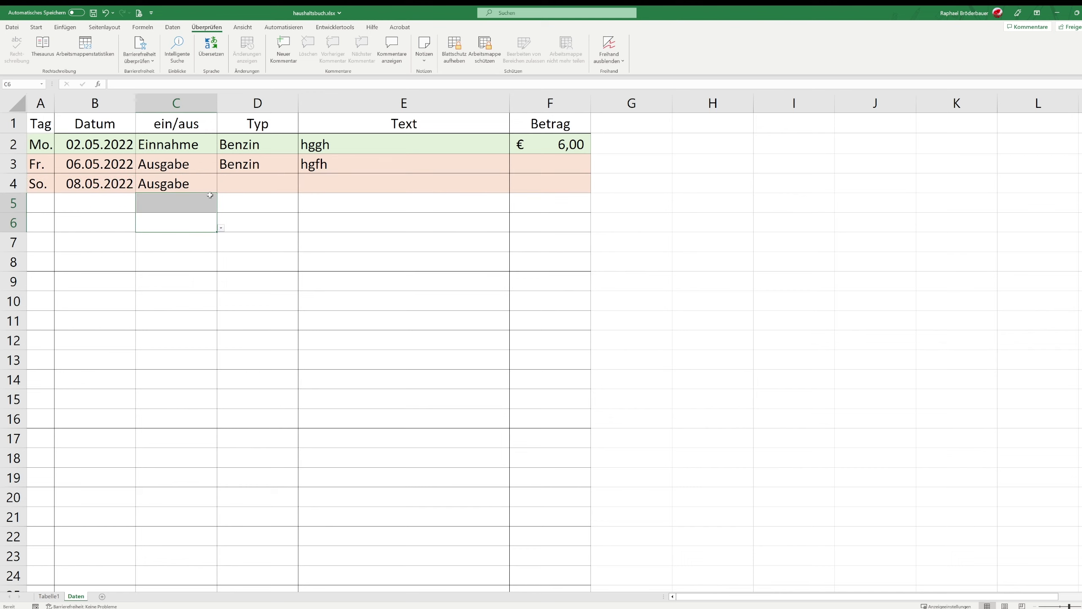
click(252, 187)
click(303, 189)
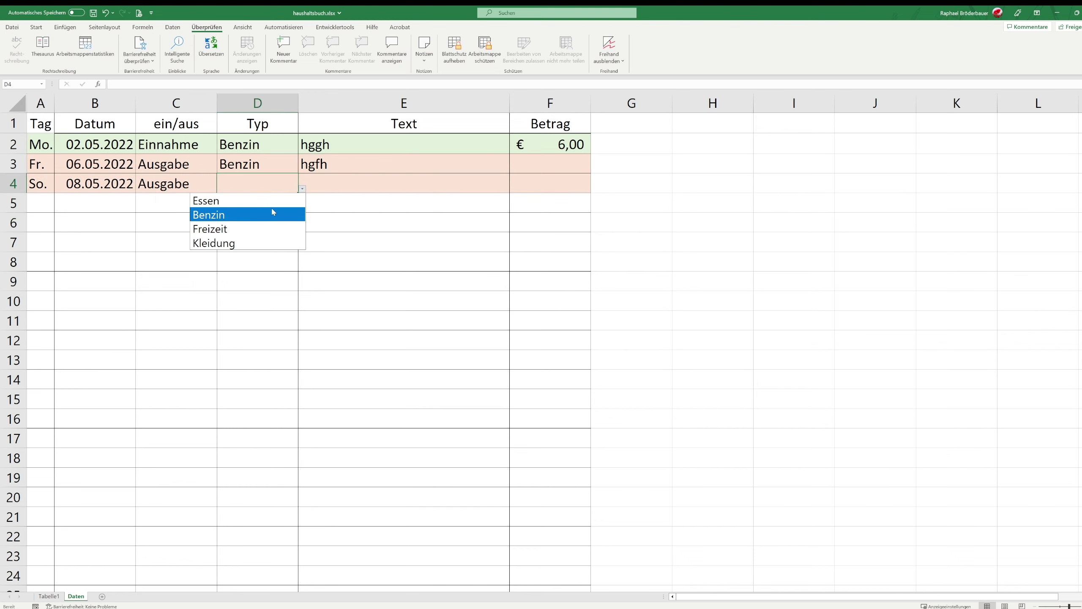
click(264, 229)
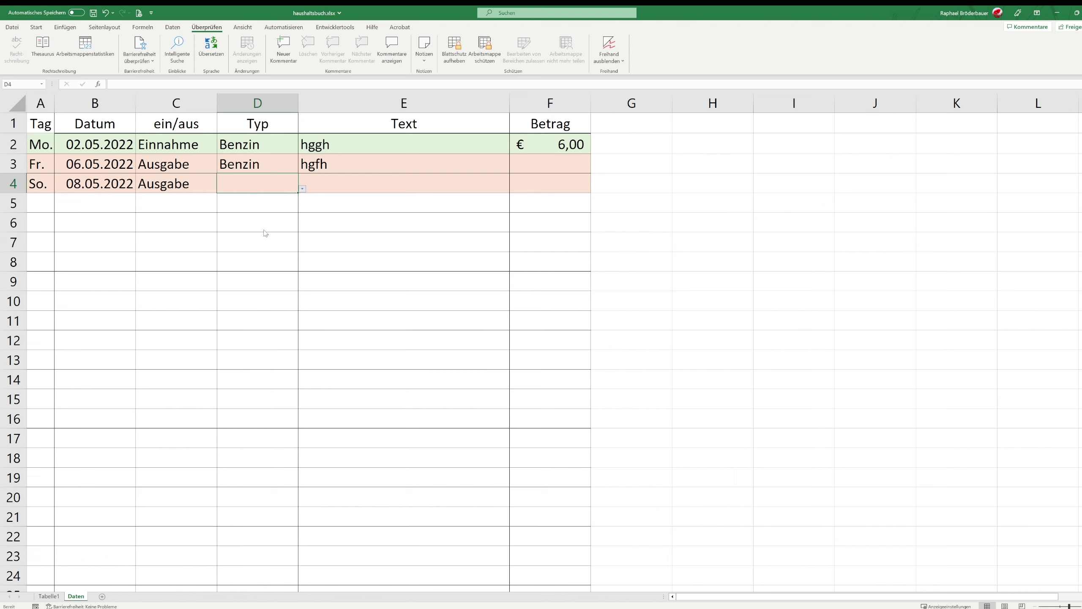
Enter Betrag amounts 50 in F4 and 20 in F3
click(537, 185)
text(50)
key(Return)
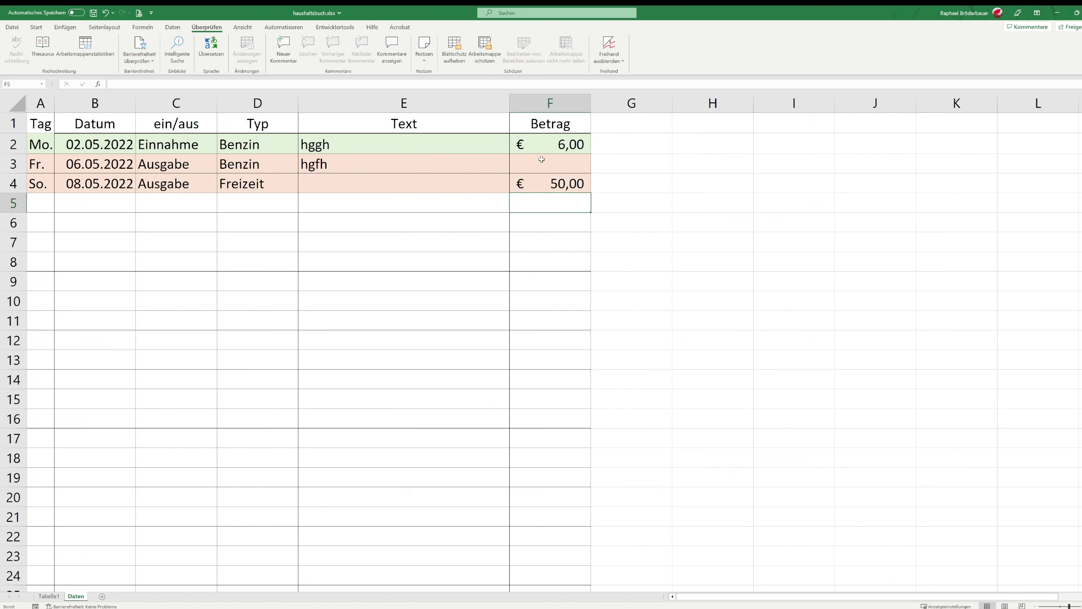
click(541, 158)
click(219, 168)
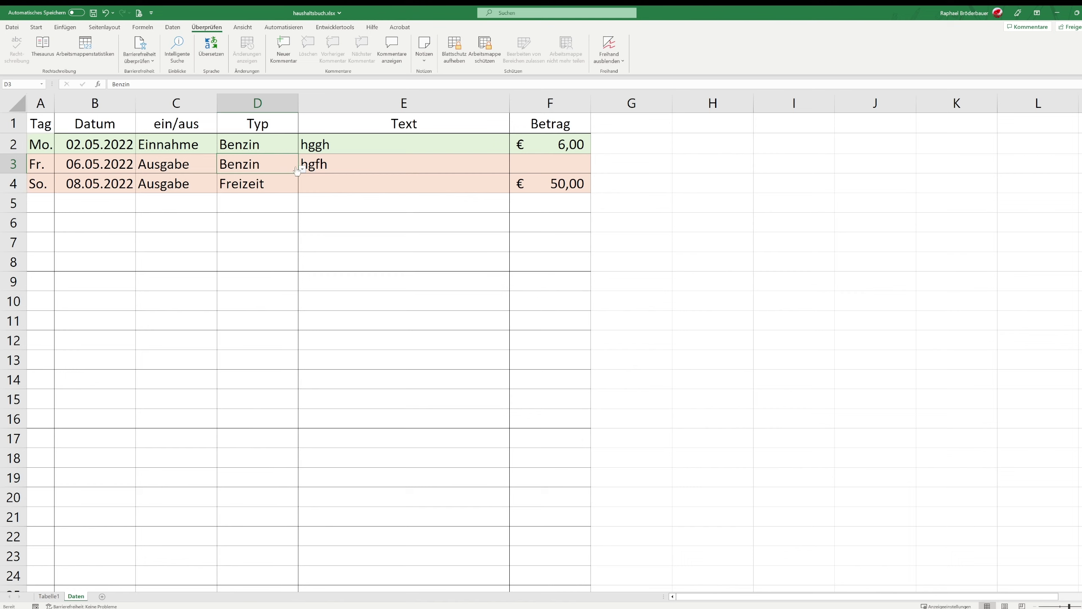
click(577, 171)
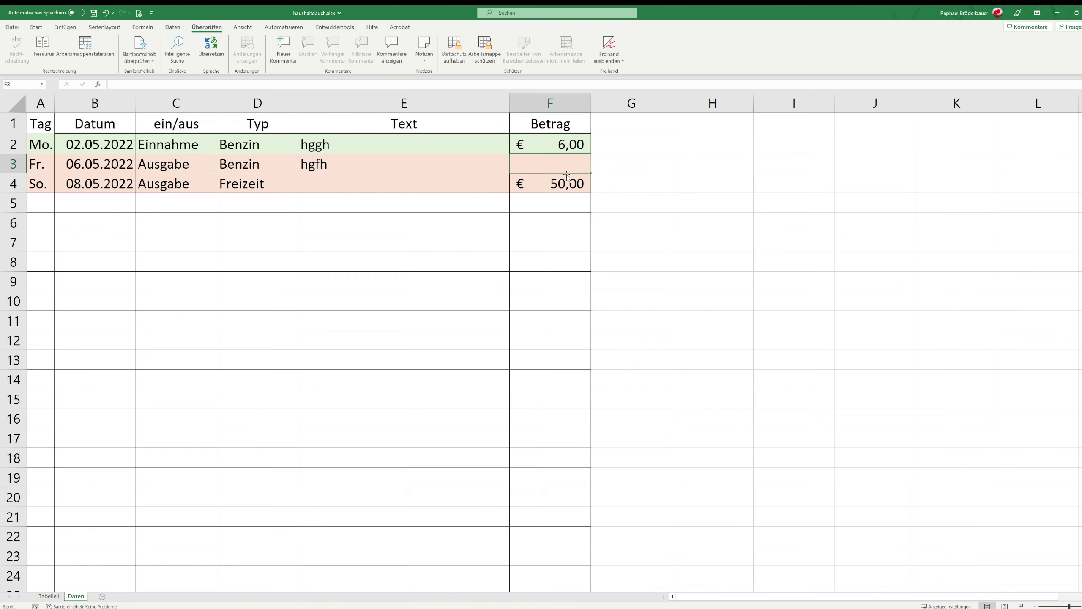
text(20)
key(Return)
Change D2's Typ to Essen
click(263, 142)
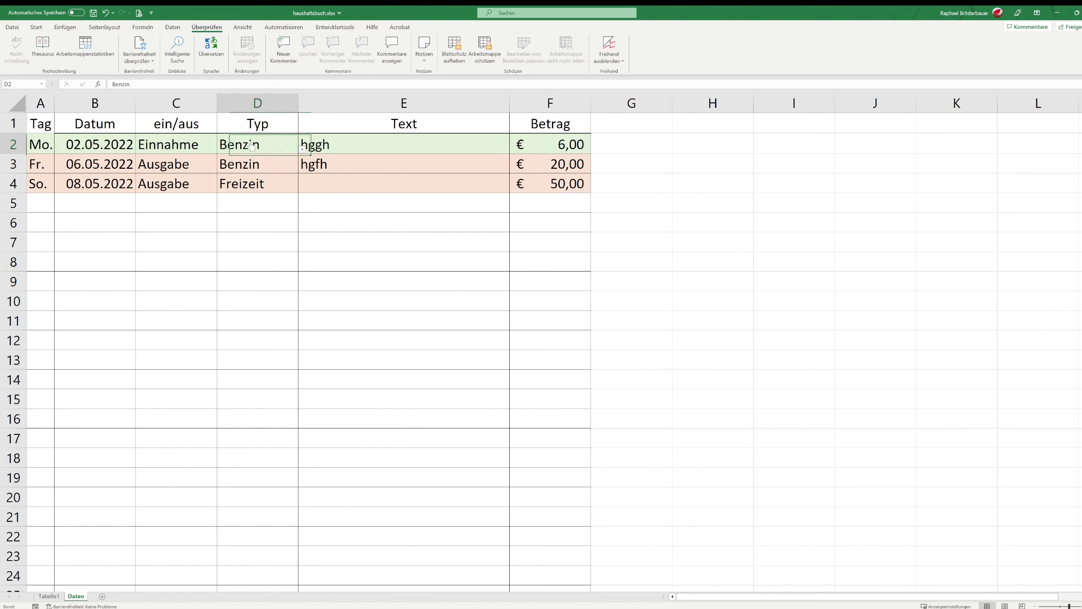
click(303, 149)
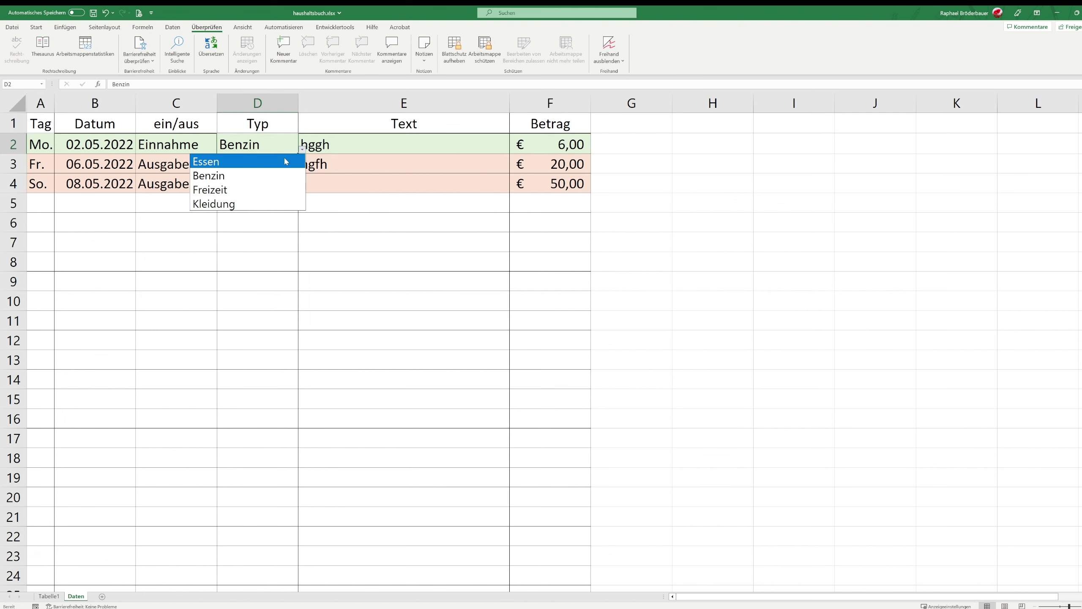
click(286, 161)
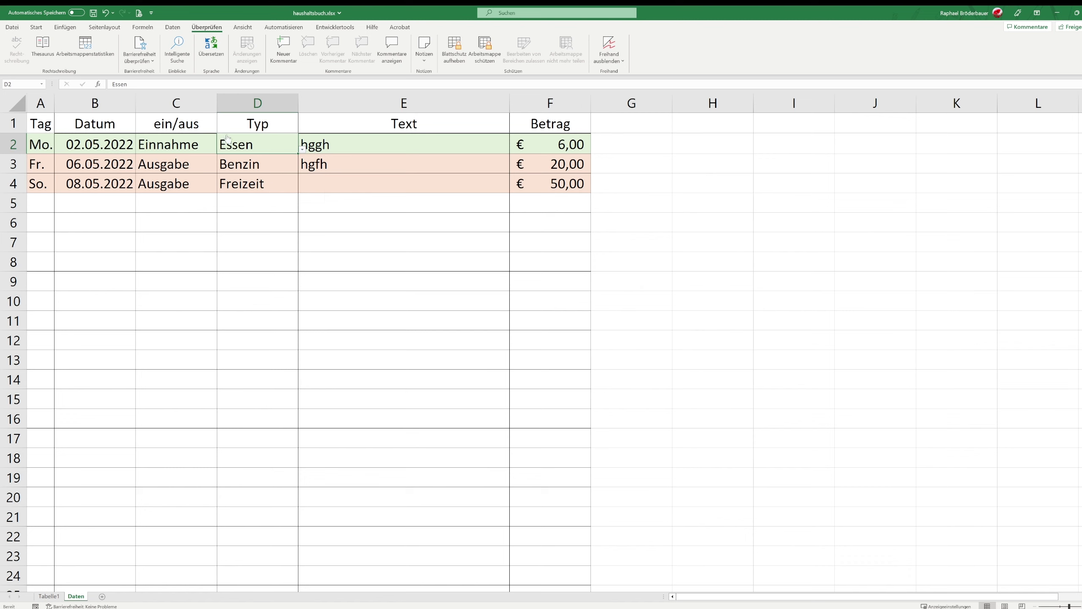
key(alt+Down)
key(Escape)
click(256, 216)
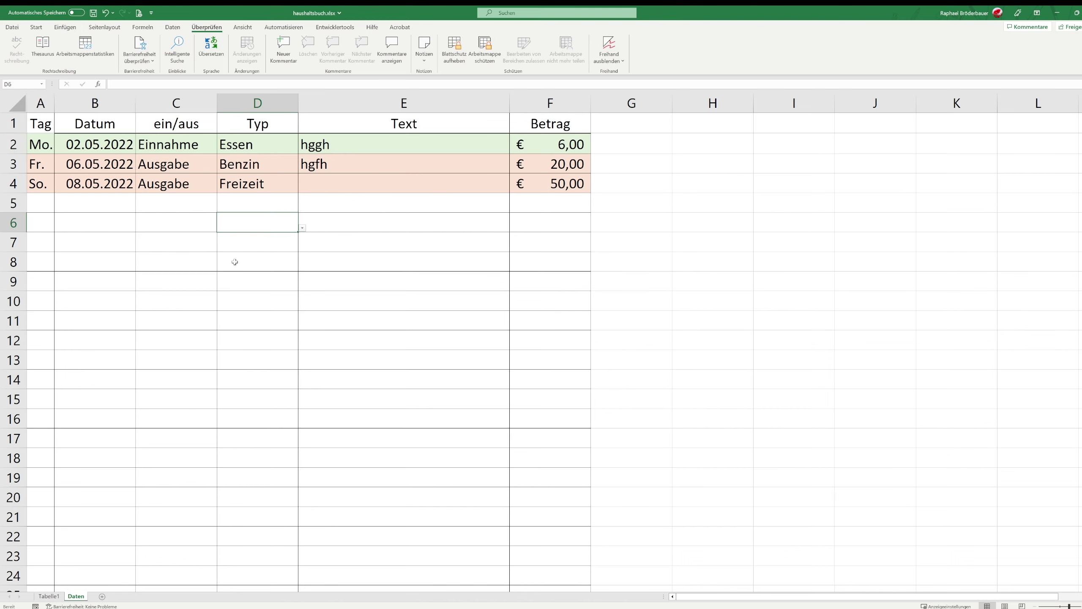
Open a second window of the workbook and snap the two windows to the right and left halves
click(242, 28)
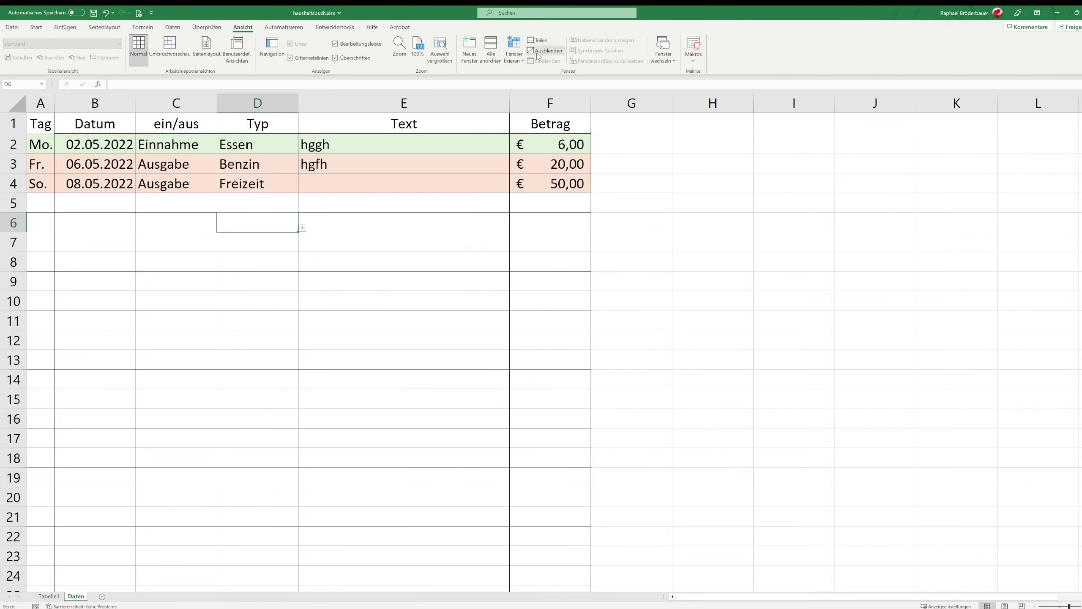
click(469, 49)
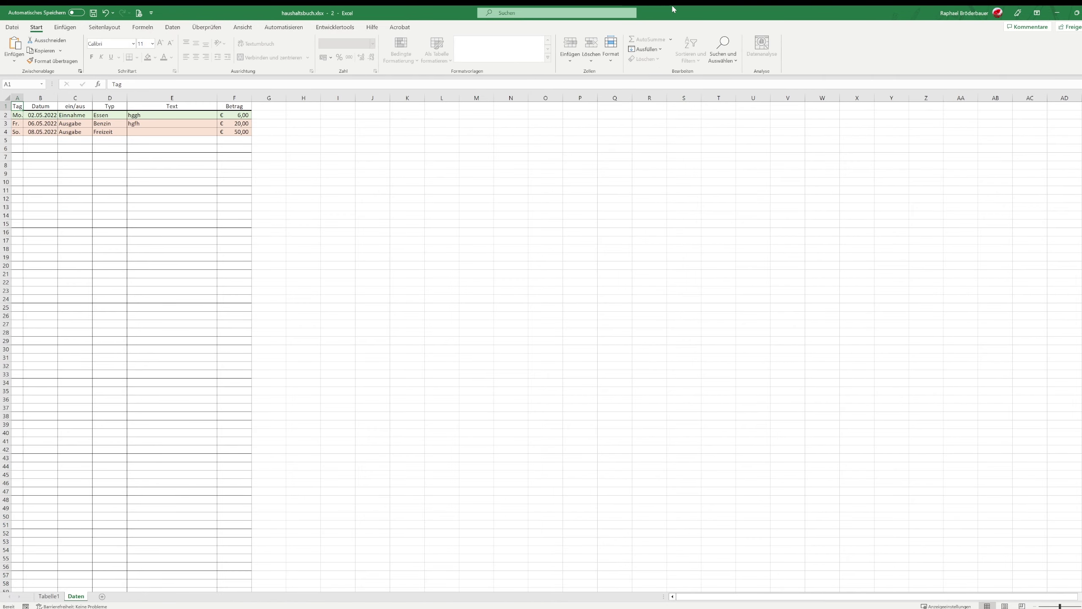
key(super+Right)
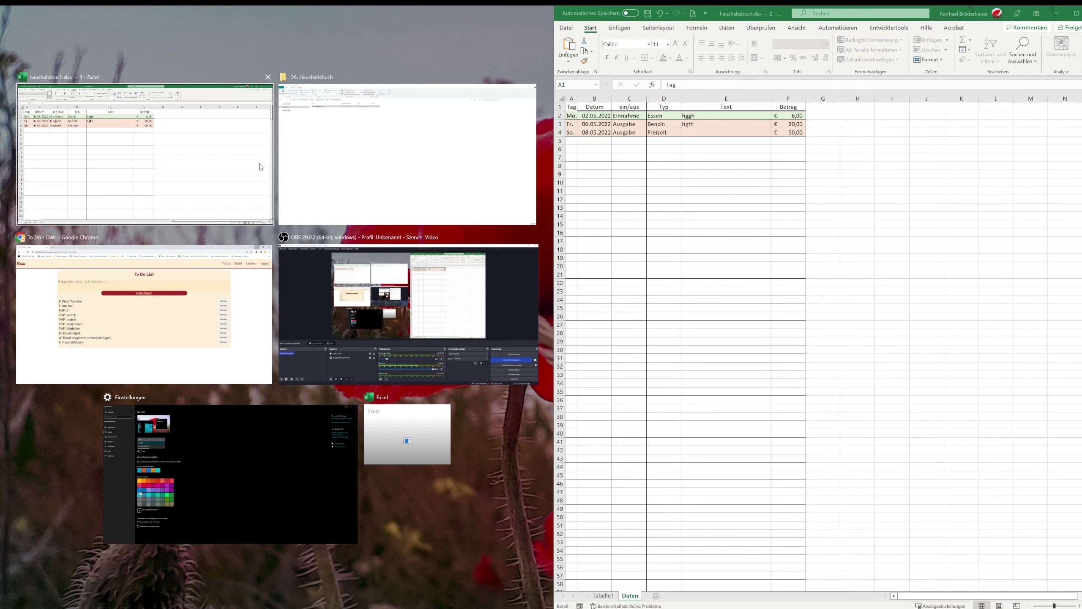
click(145, 172)
click(323, 209)
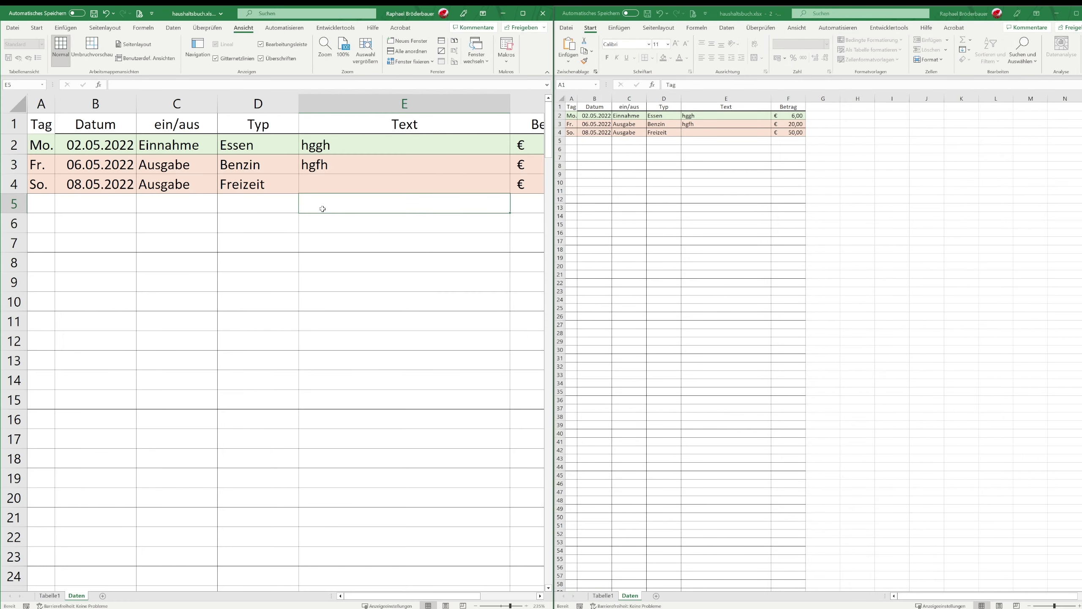
scroll(323, 209, down, 1)
scroll(323, 208, down, 1)
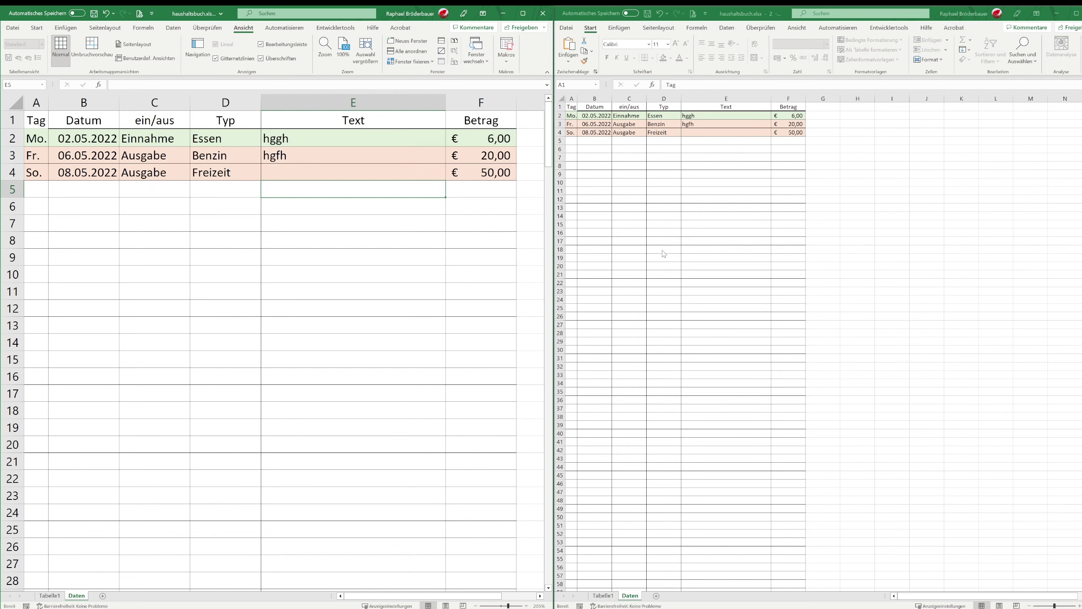
scroll(755, 265, up, 5)
scroll(755, 265, up, 1)
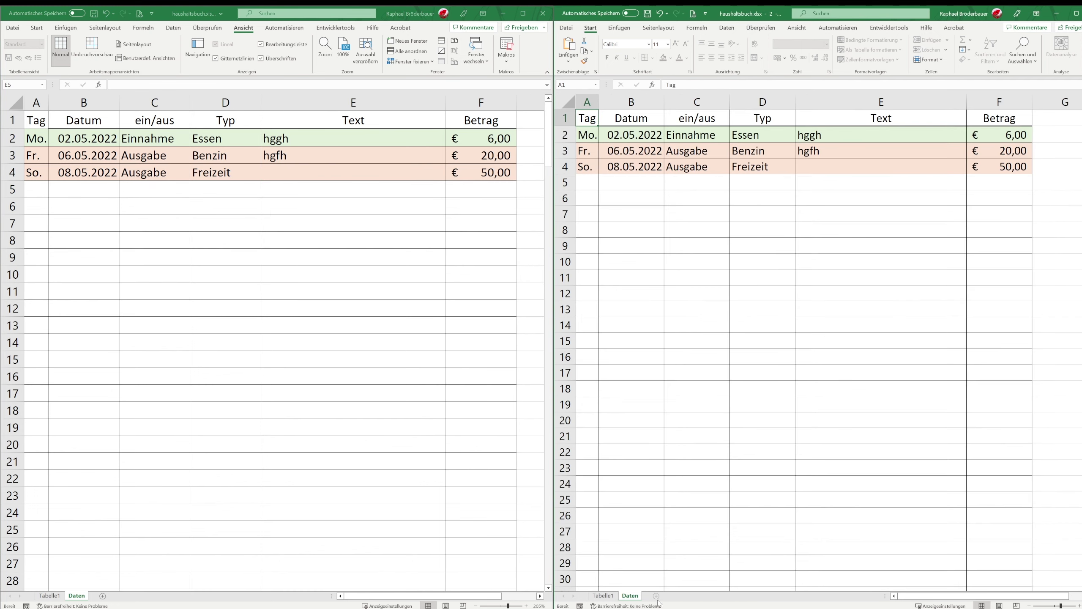
In the right window, rename sheet Tabelle1 to 'Auswertung' and select its cell B1
click(614, 597)
double_click(614, 598)
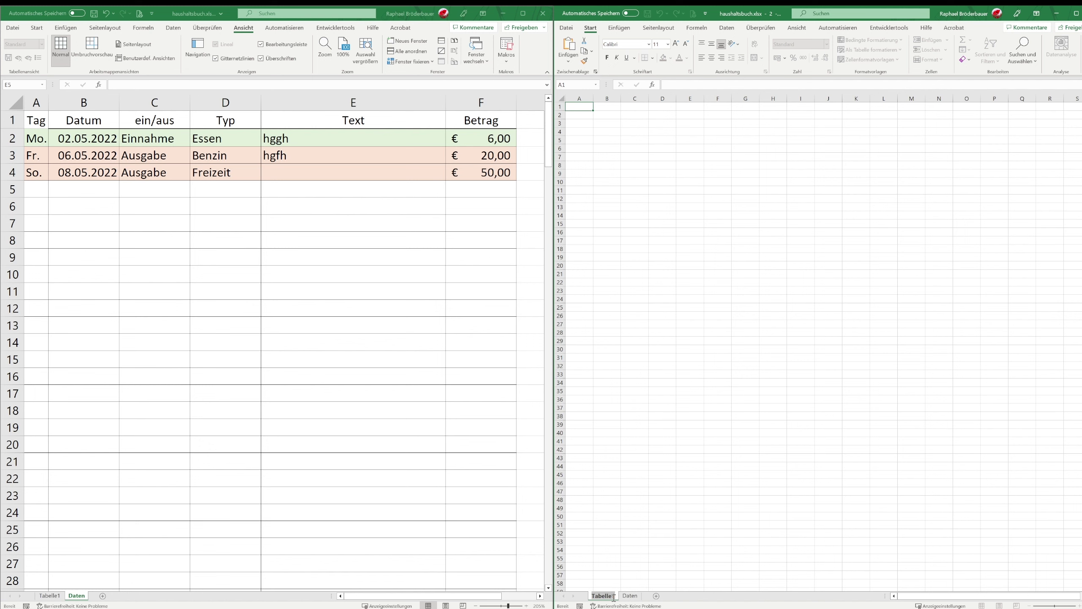
text(Auswertung)
key(Return)
click(711, 303)
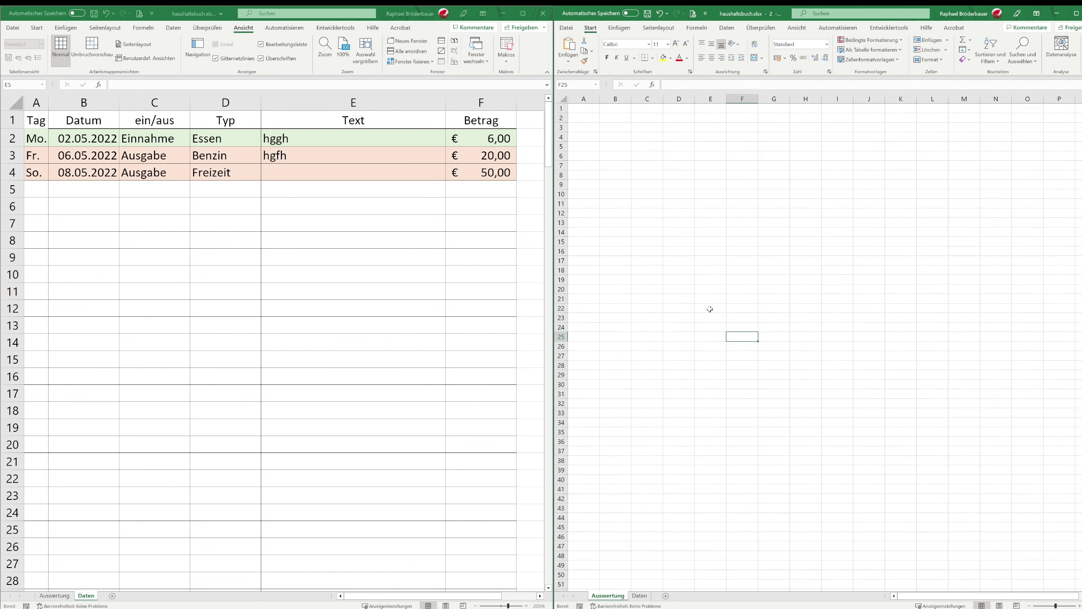
ctrl+scroll(708, 307, up, 3)
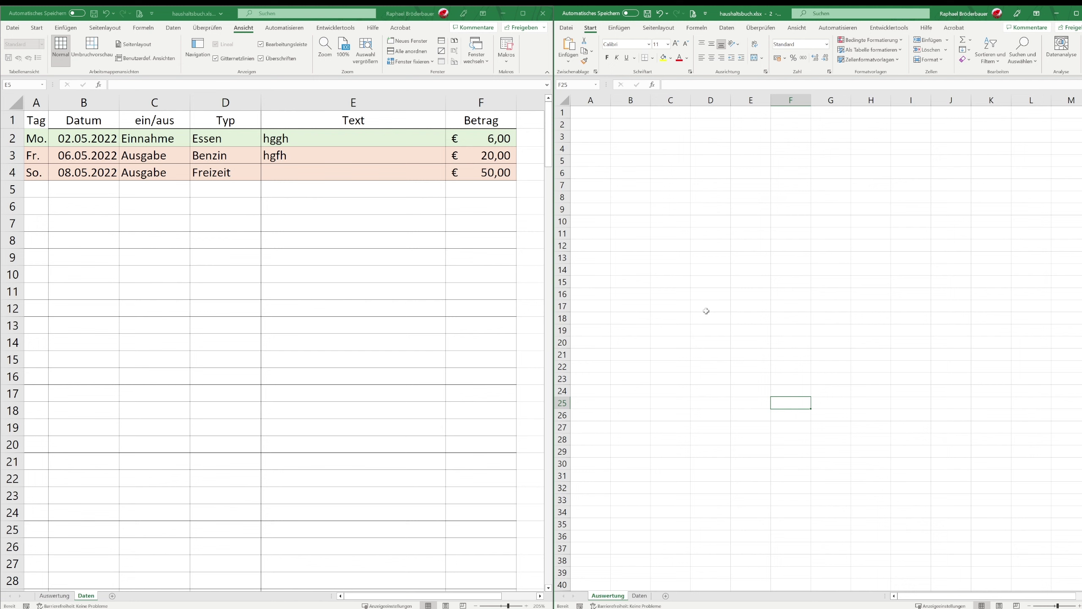
click(631, 112)
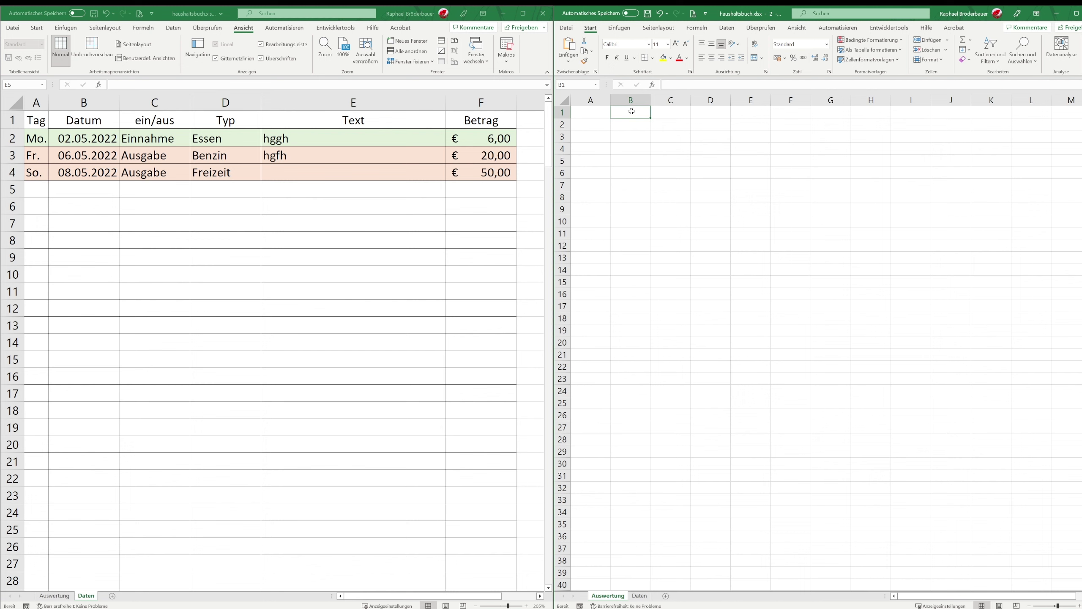
In row 5 of Daten, choose Kleidung as the type and enter the date 10.05.2022
click(237, 192)
click(265, 193)
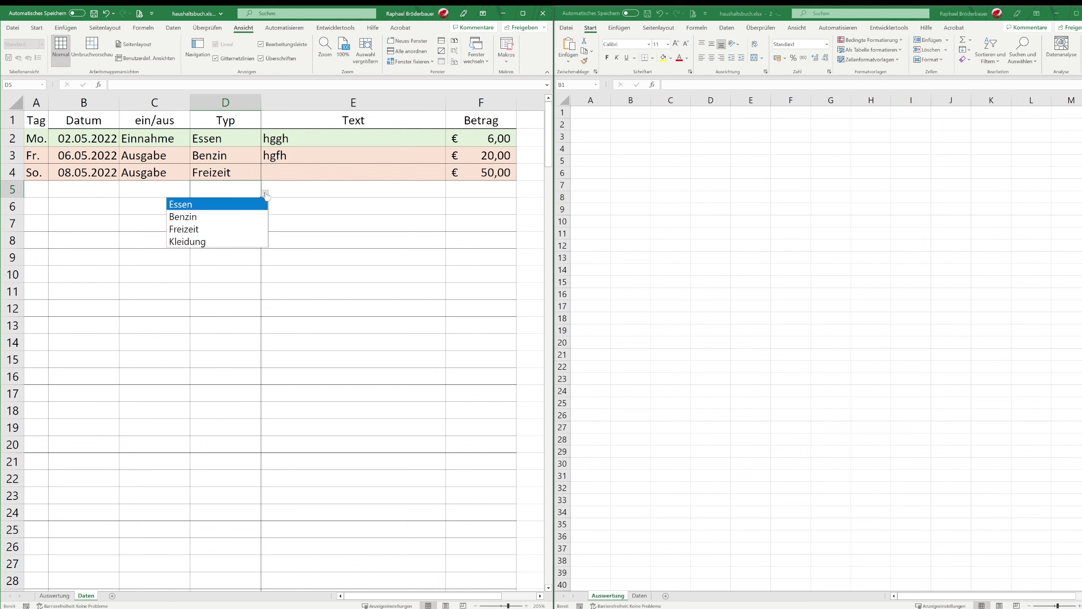
click(233, 241)
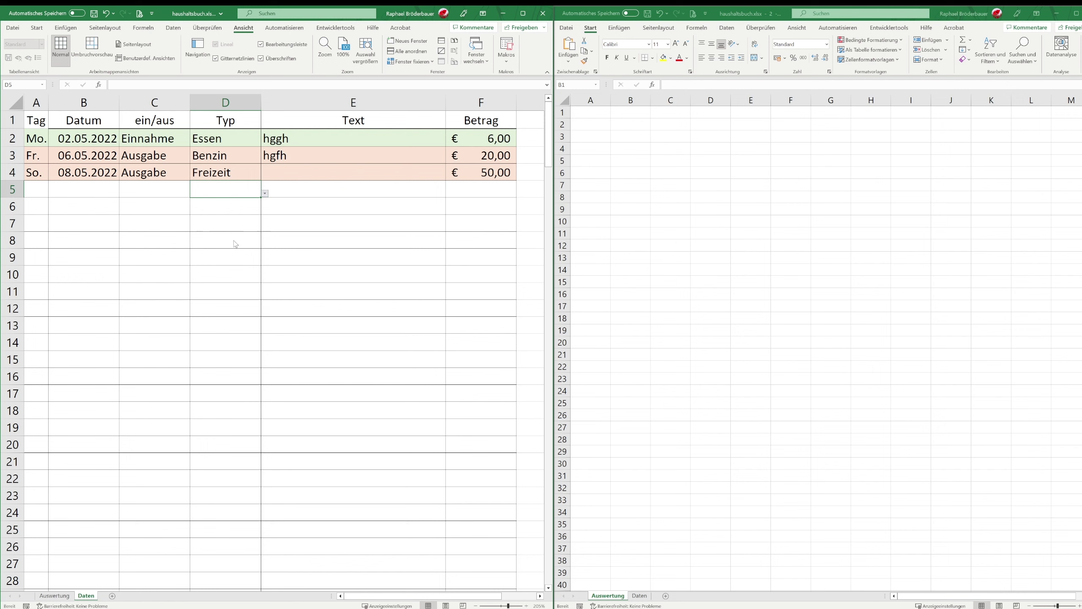
click(80, 196)
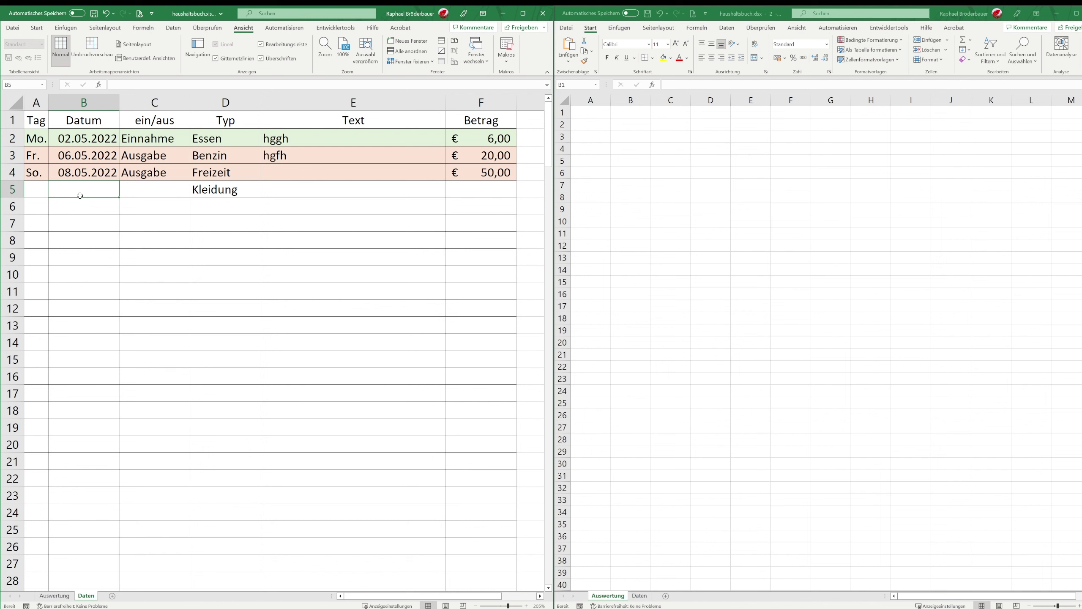
text(10.5.22)
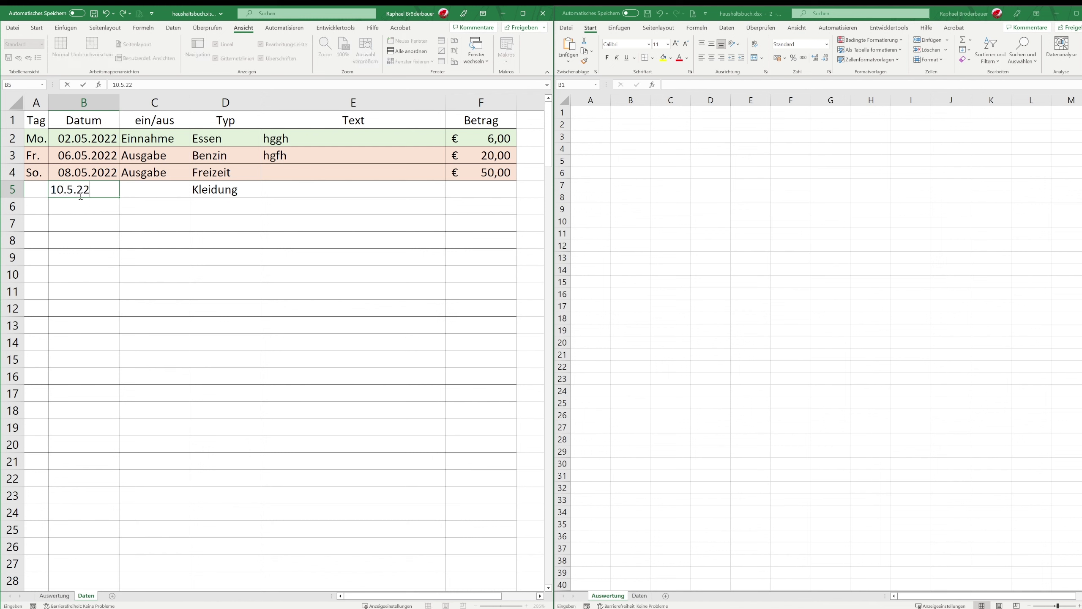
key(ctrl+Return)
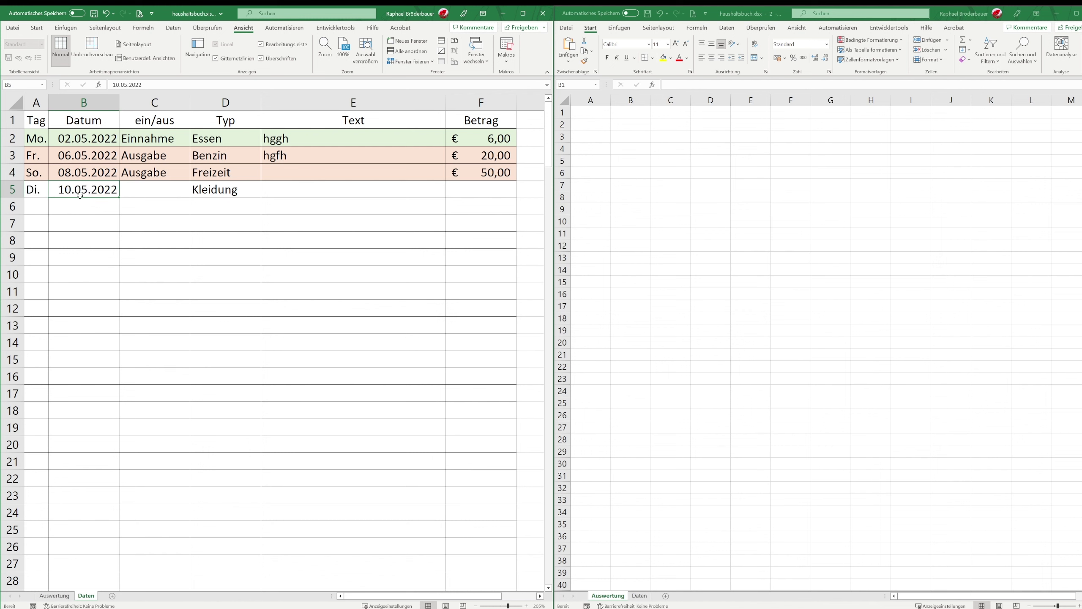
Complete row 5 with Ausgabe in C5 and an amount of € 20,00 in F5
click(160, 187)
text(ausgabe)
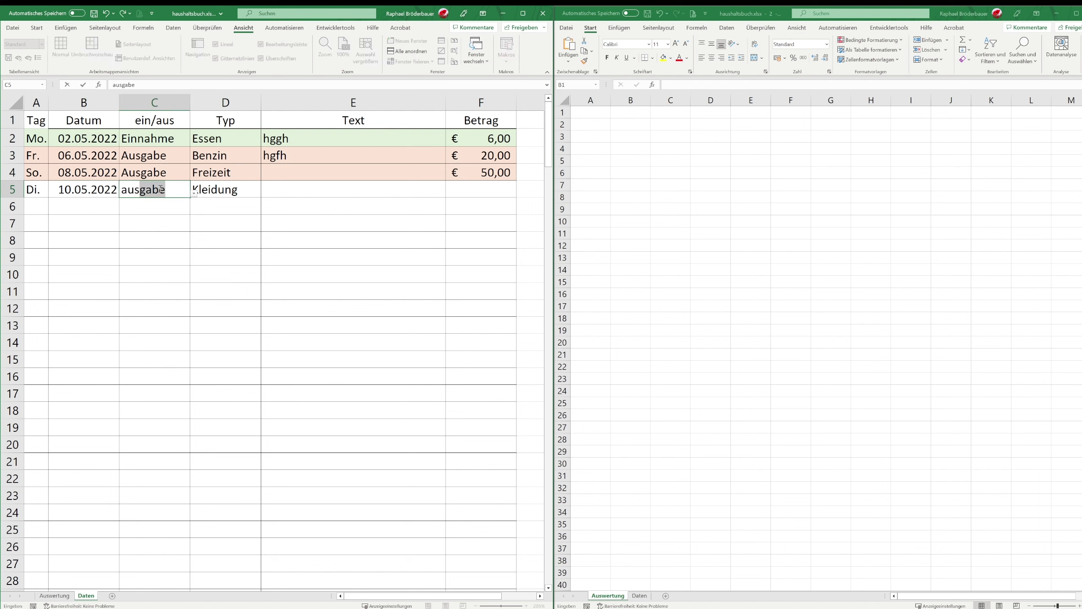
key(ctrl+Return)
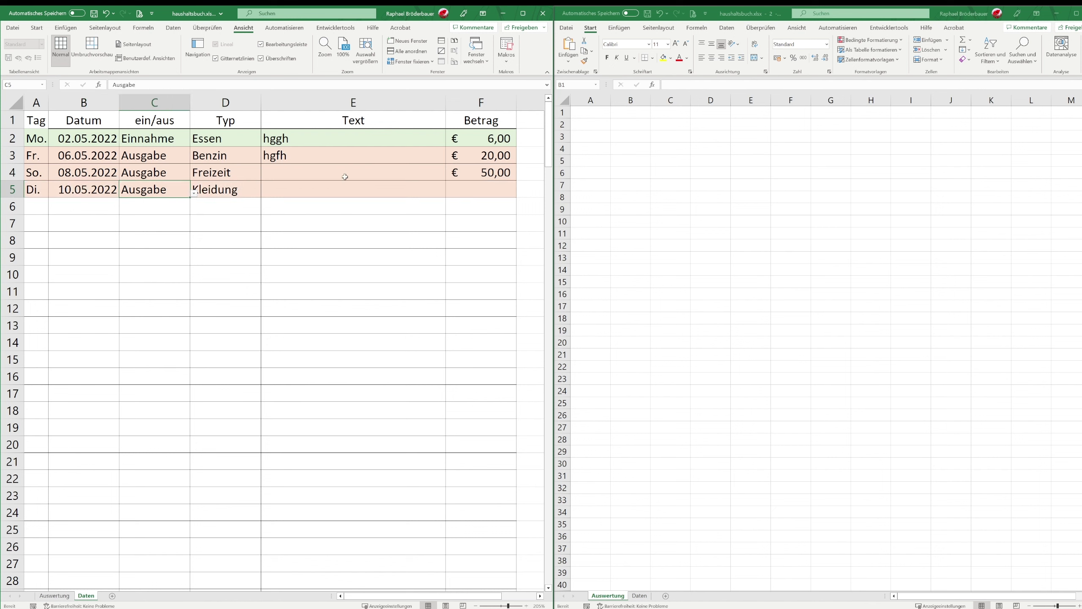
click(464, 200)
click(466, 189)
text(2)
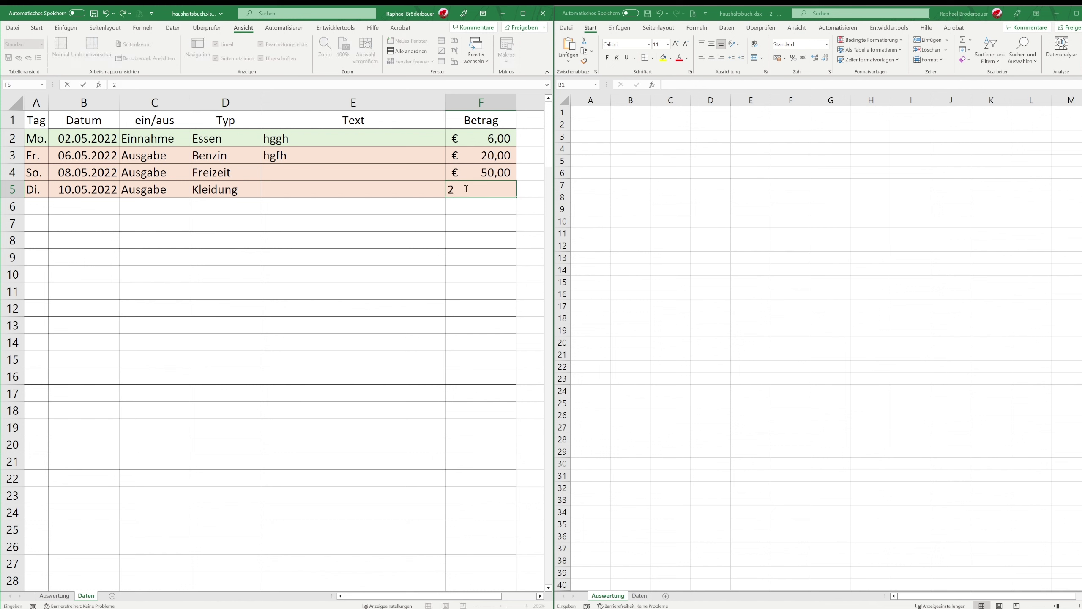
text(0)
key(Return)
drag(605, 113, 701, 113)
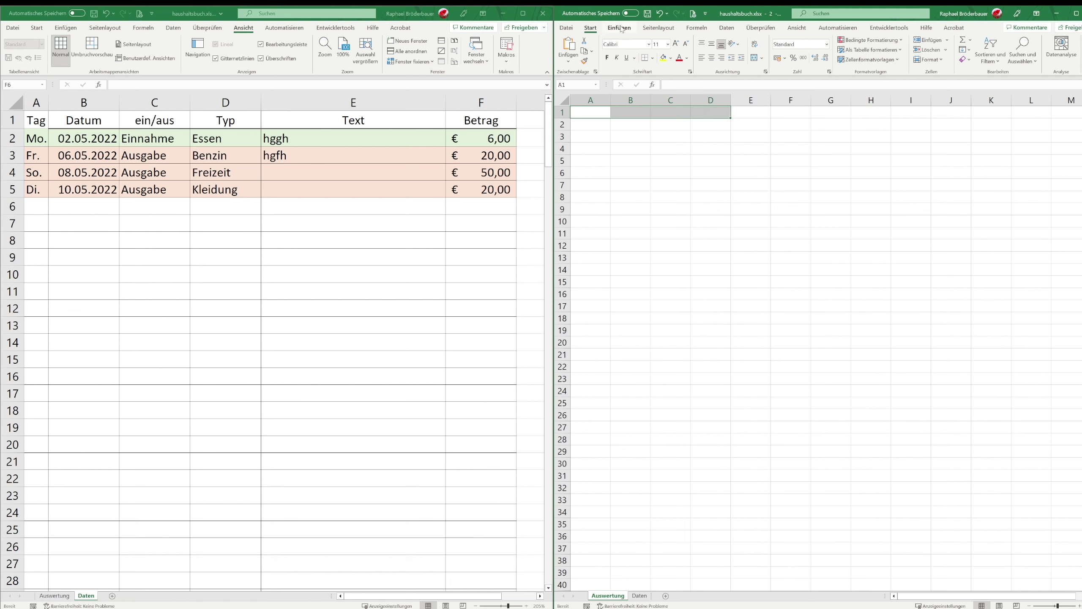
Title the Auswertung sheet 'Übersicht', merged and centred across A1:B1
click(754, 58)
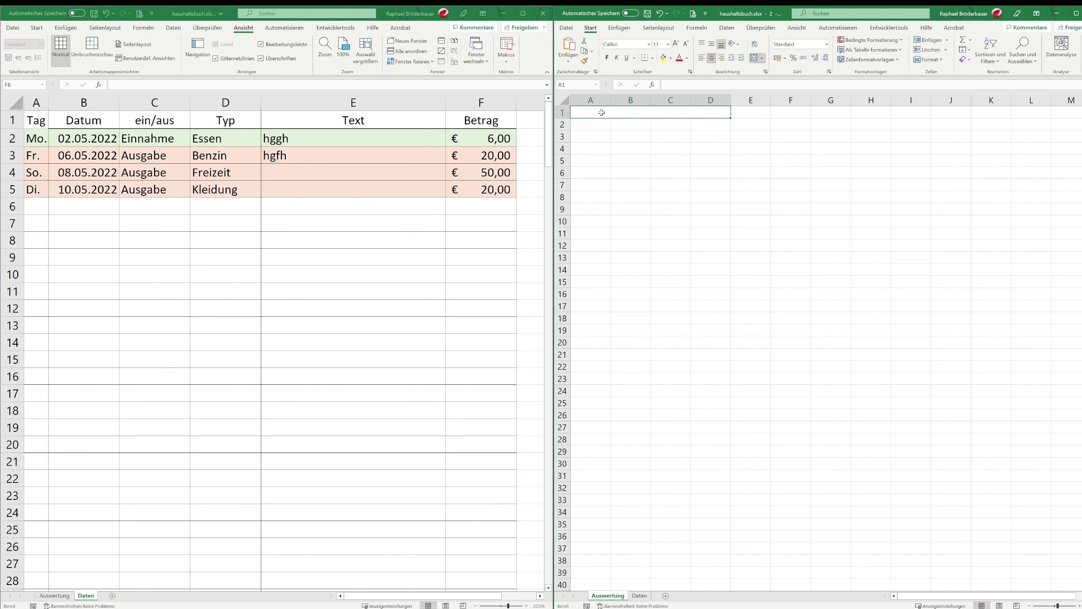
text(Übersich)
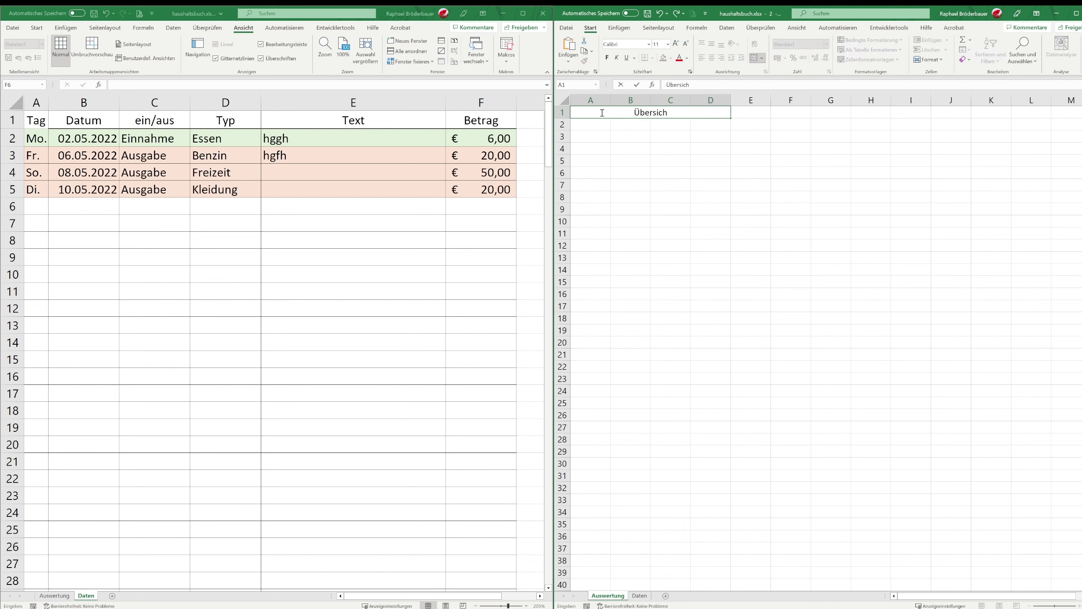
text(t#)
key(BackSpace)
key(Return)
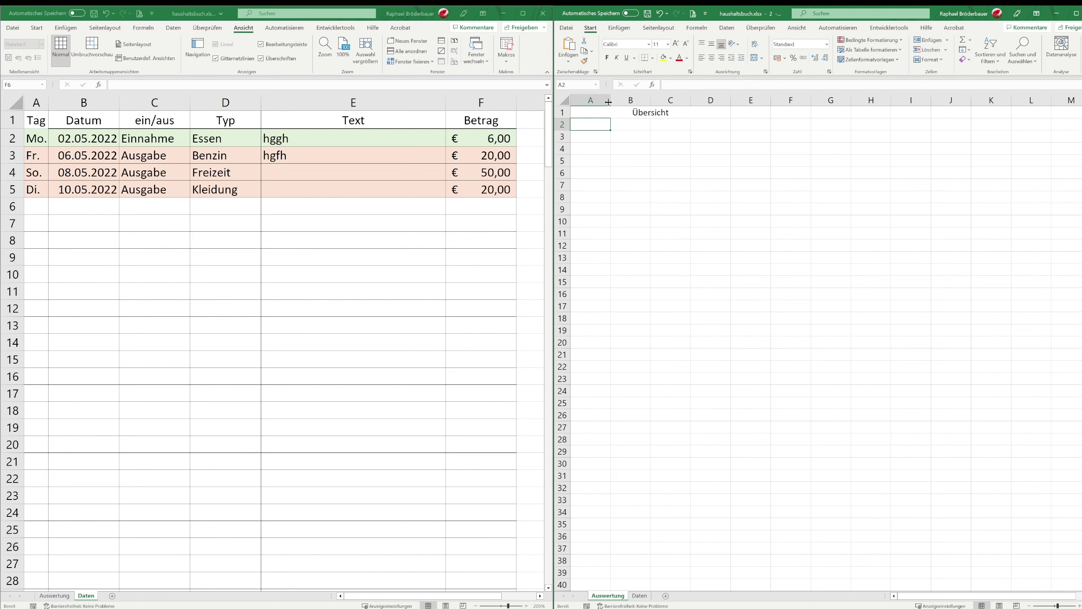
click(593, 114)
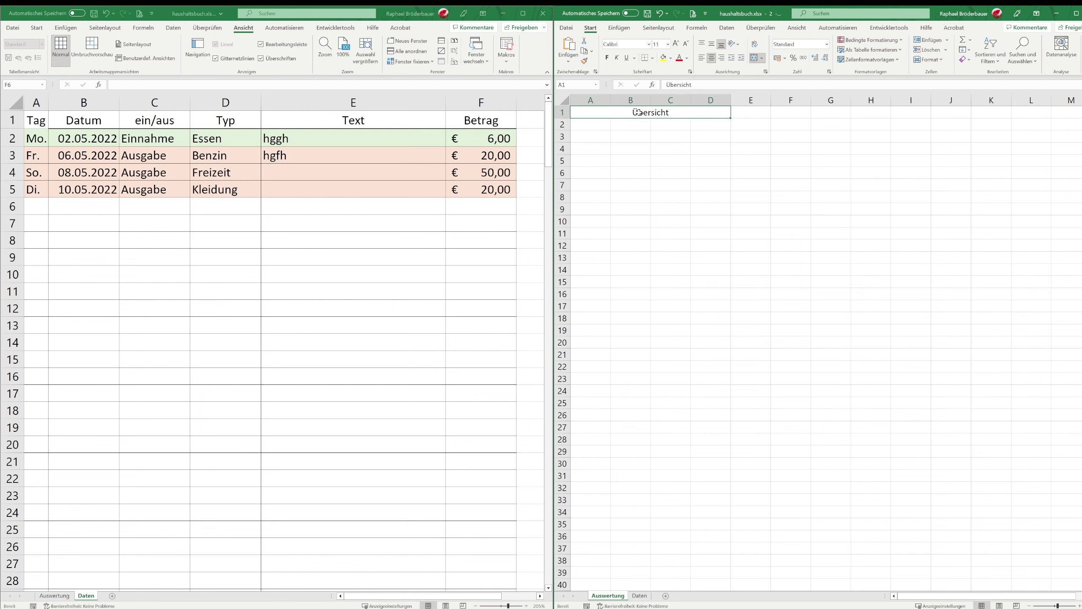
click(754, 57)
drag(592, 113, 631, 113)
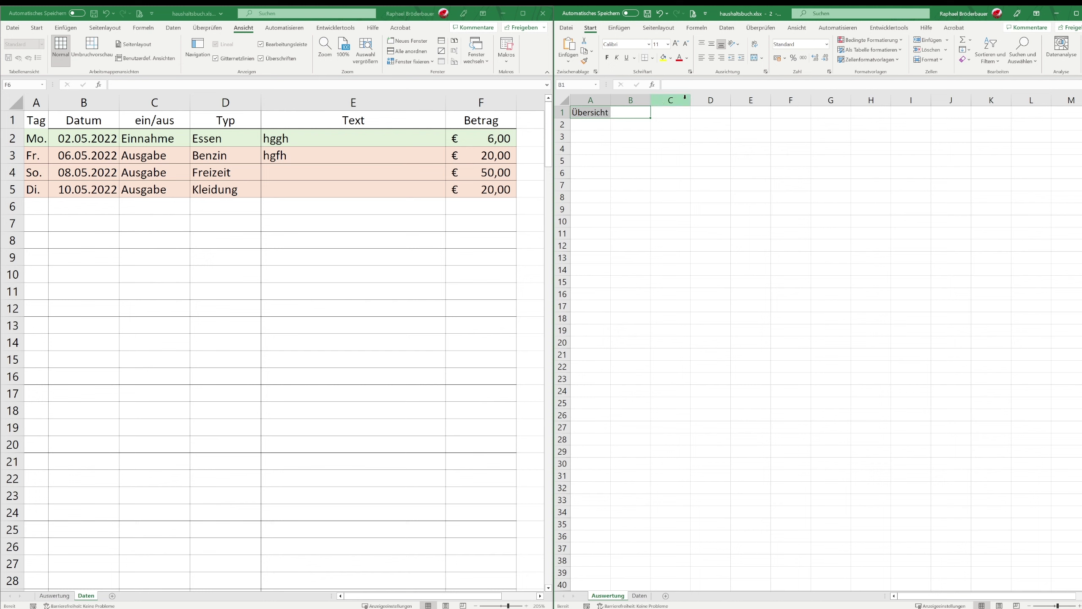
click(755, 58)
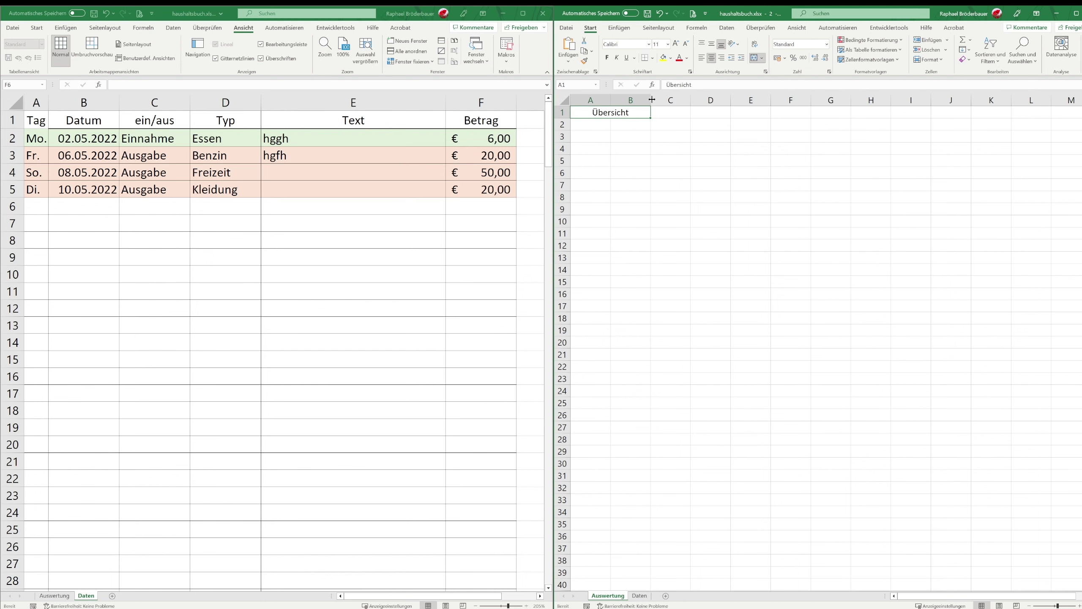
Widen column A and list Essen, Benzin, Freizeit and Kleidung in A2:A5
drag(611, 100, 663, 100)
click(603, 123)
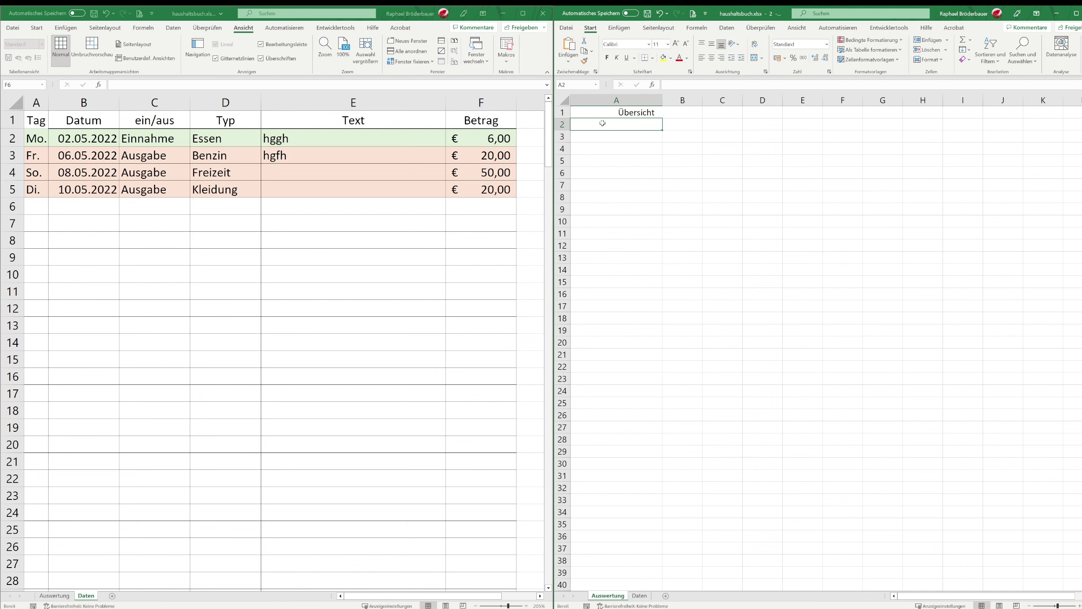
text(Essen)
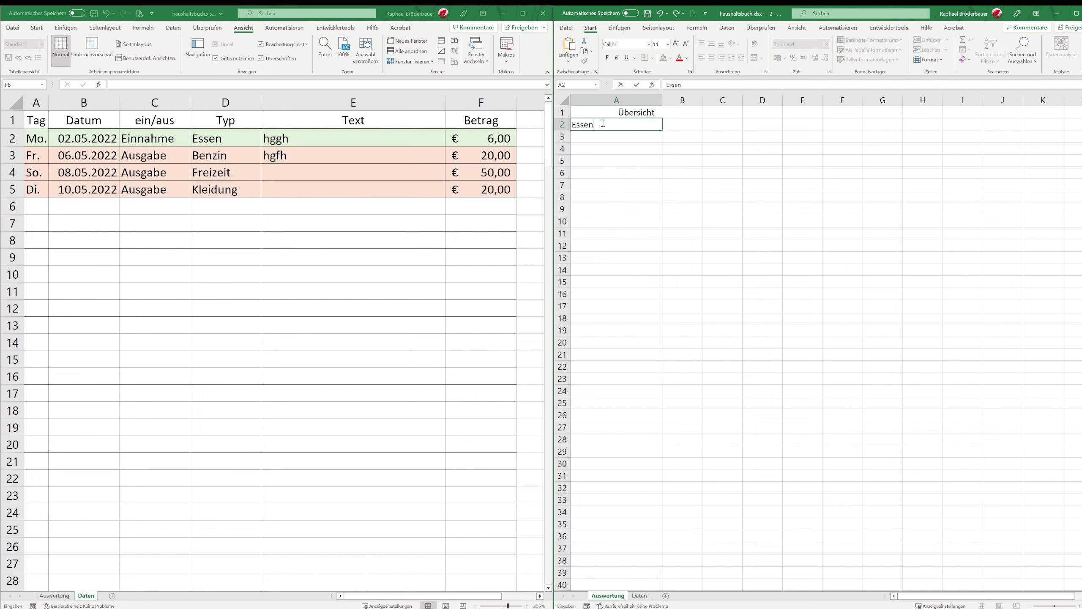
key(Return)
text(enzin)
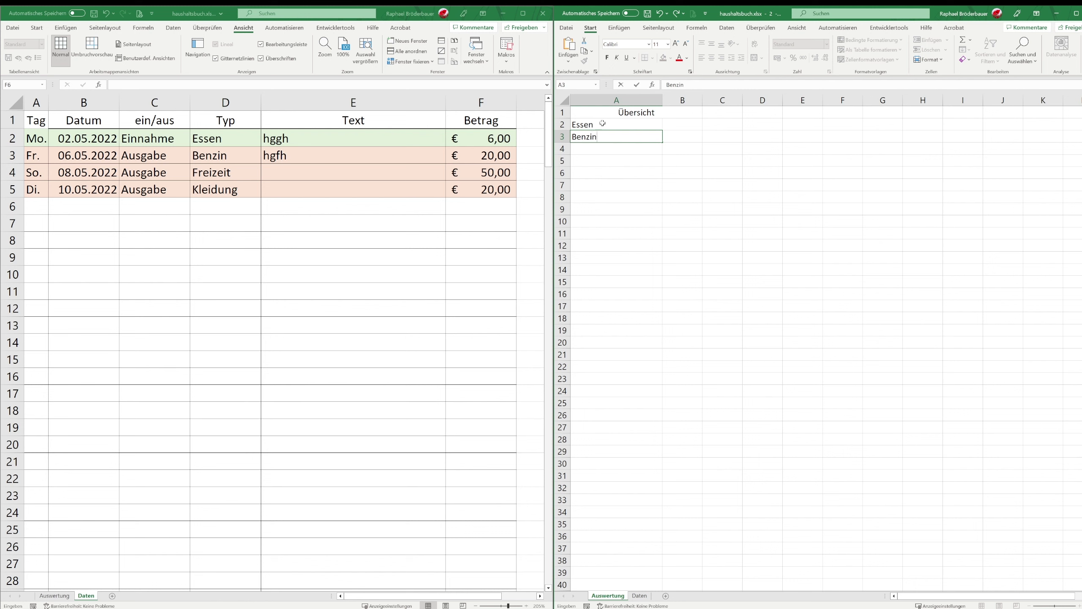
key(Tab)
key(Down)
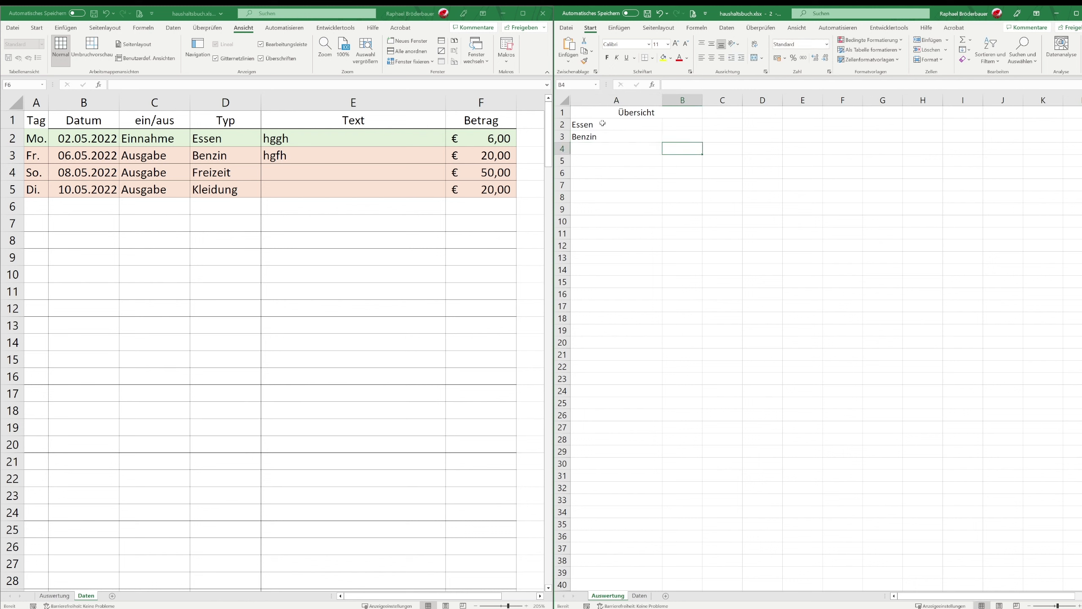
key(Left)
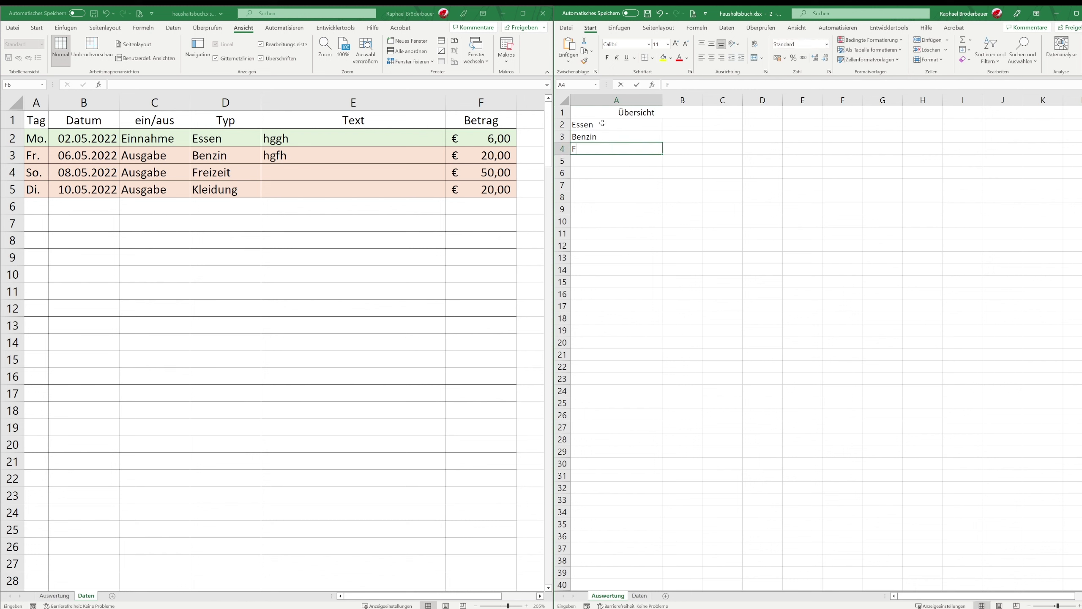
text(reizeit)
key(Return)
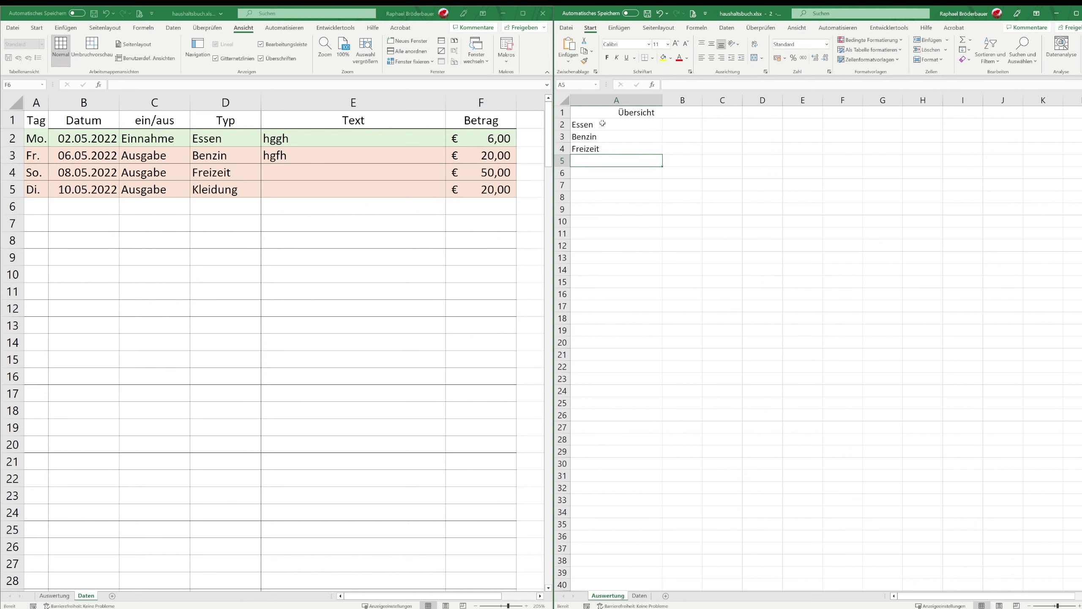
text(Kleidung)
key(Return)
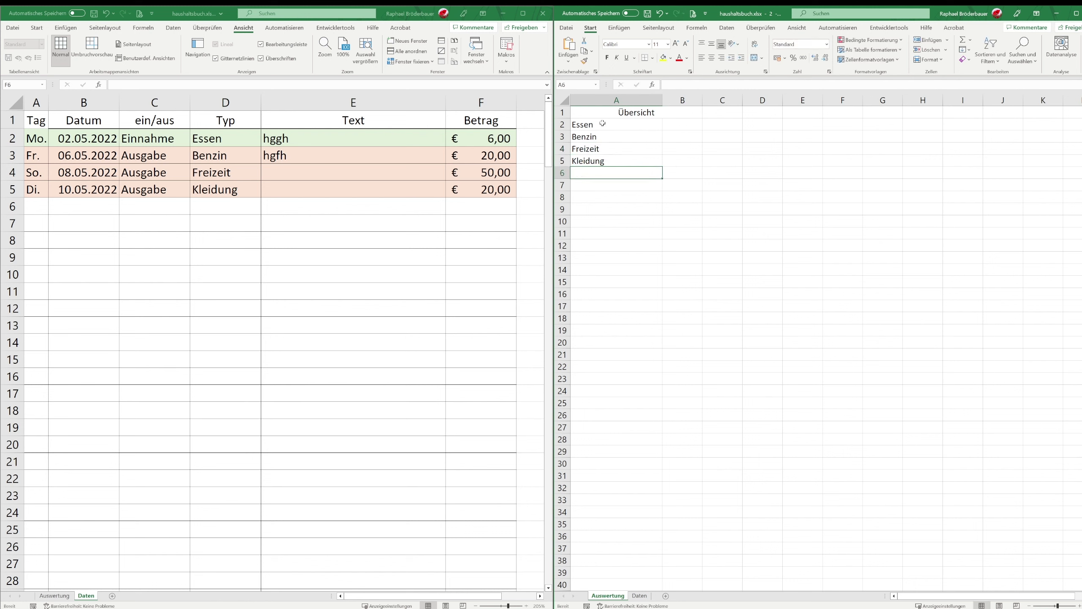
click(695, 123)
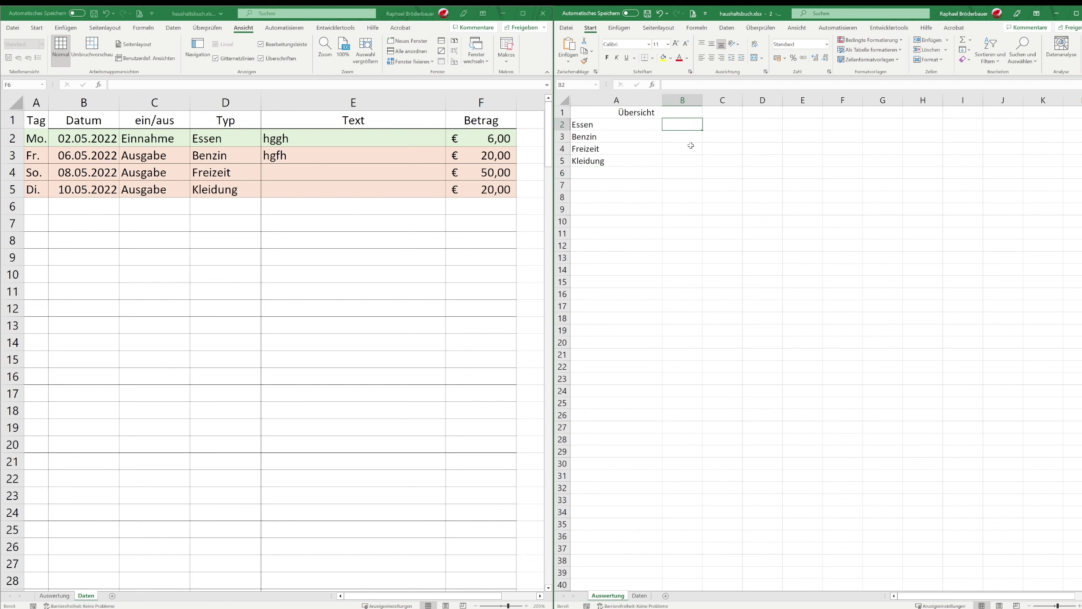
Build =SUMMEWENN(Daten!D2:D200;A2;Daten!F2:F200) in B2 to total the Essen amounts
text(=sum)
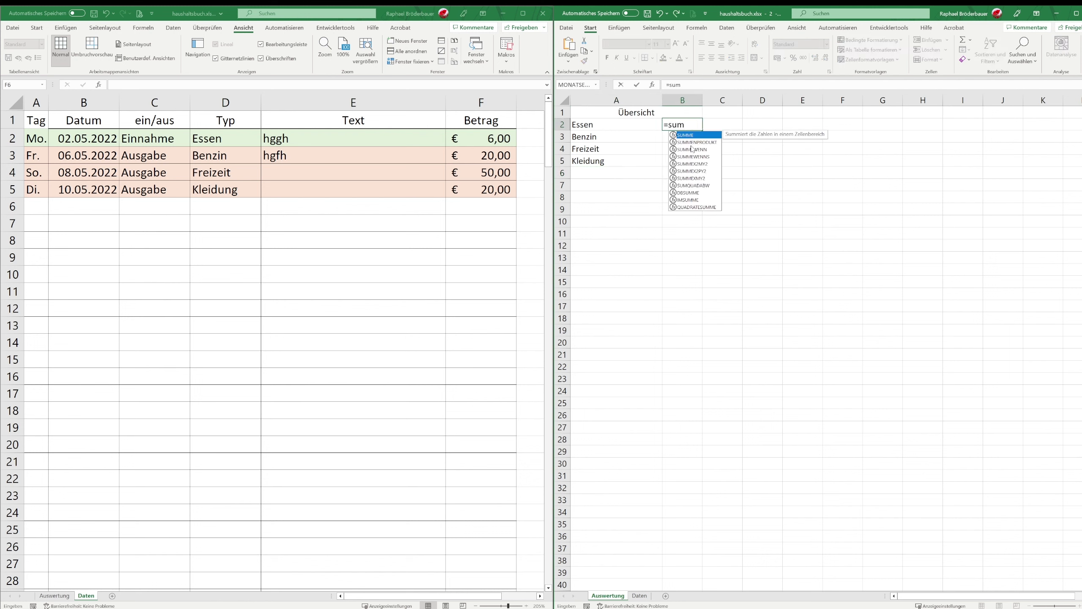
text(m)
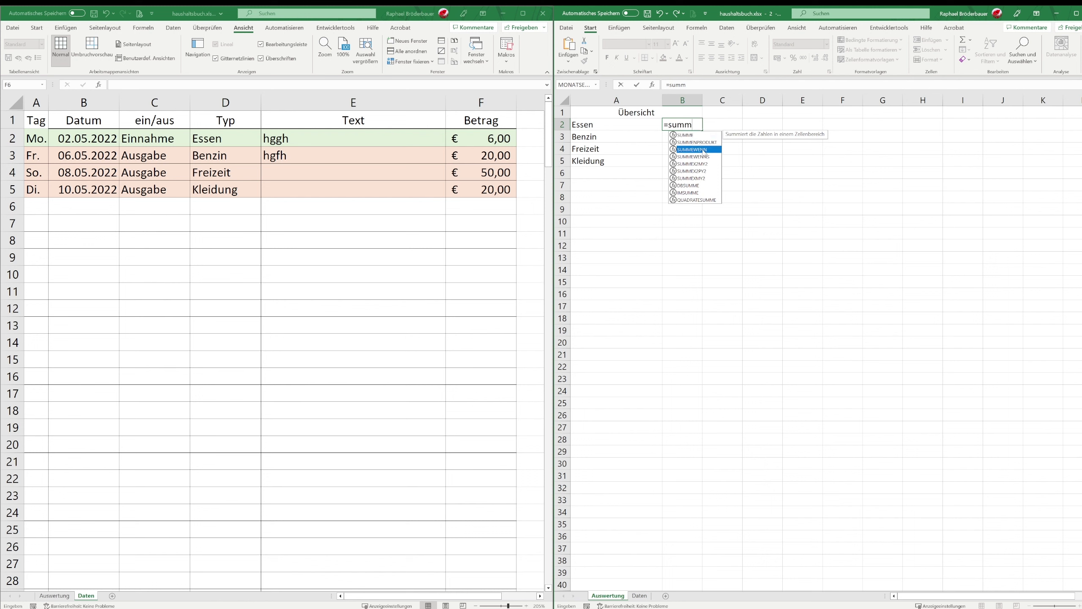
double_click(701, 149)
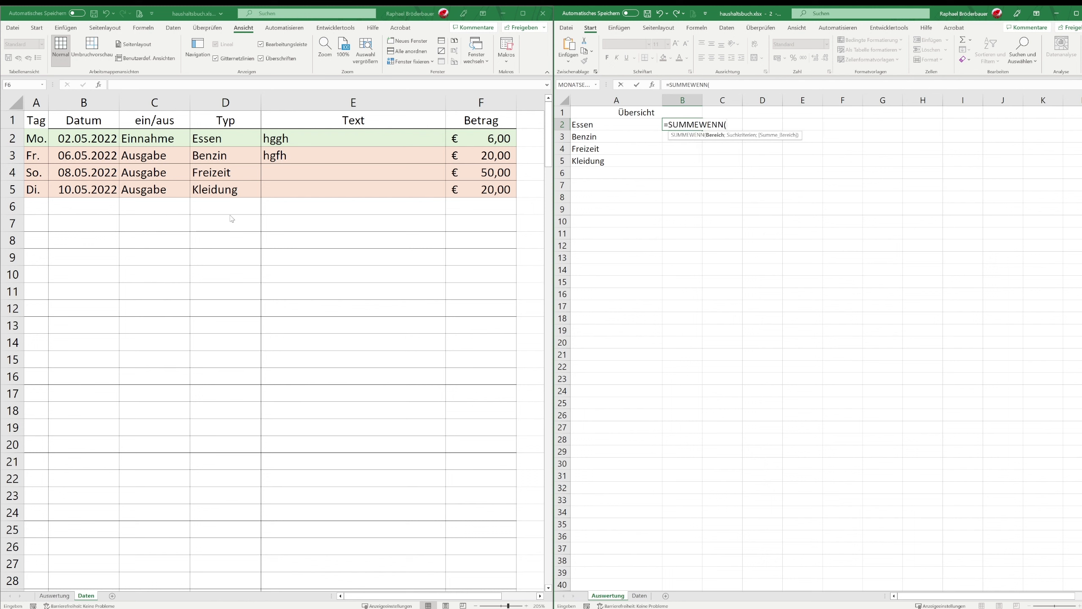
click(199, 146)
mouse_move(225, 136)
mouse_down()
mouse_move(226, 585)
mouse_move(229, 559)
mouse_up()
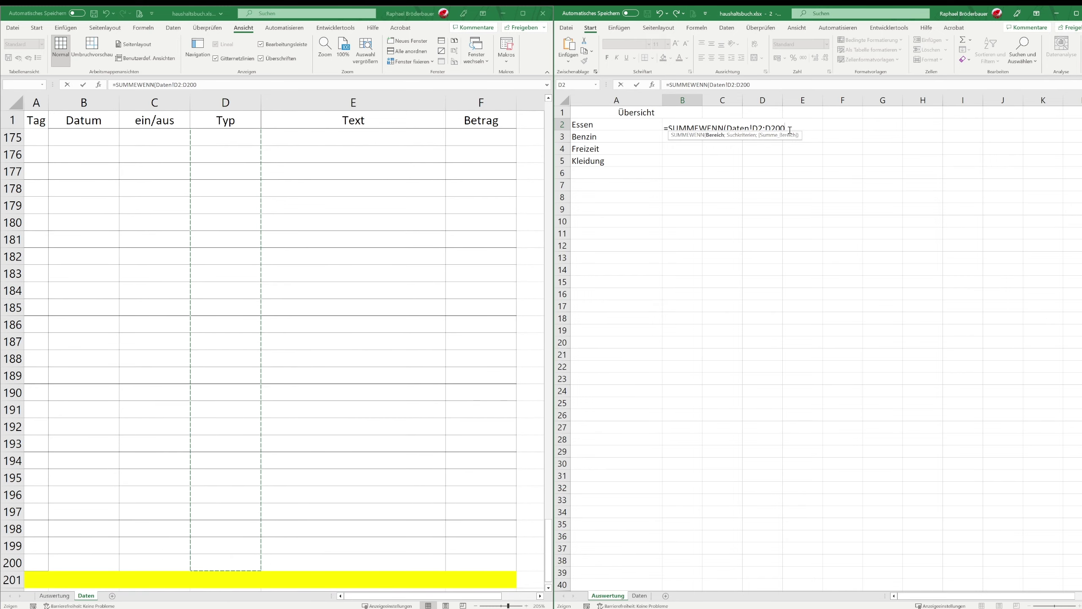
text(;)
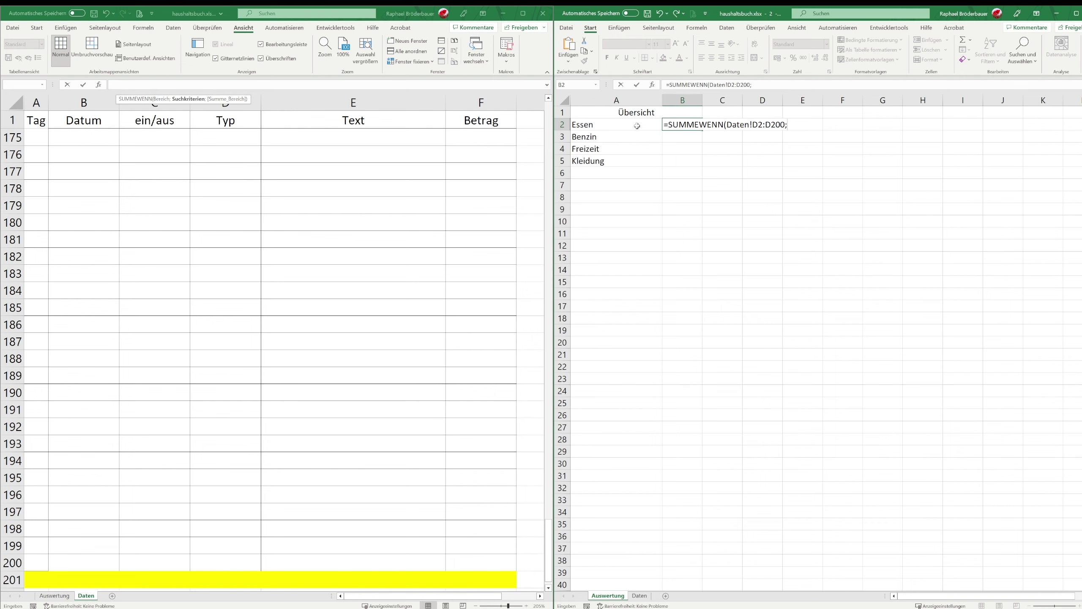
click(636, 125)
text(;)
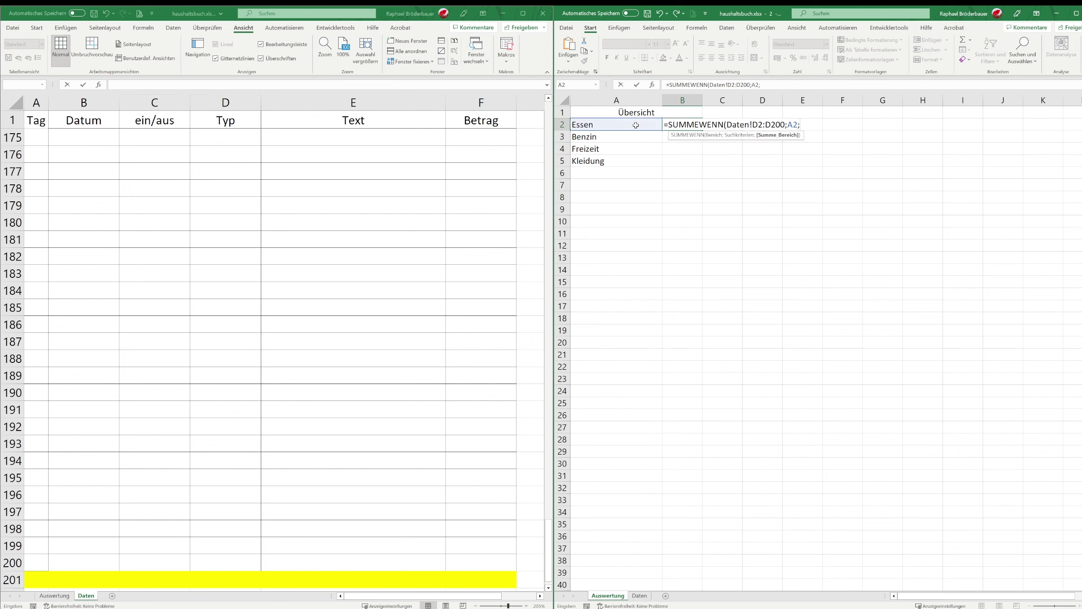
drag(460, 566, 481, 92)
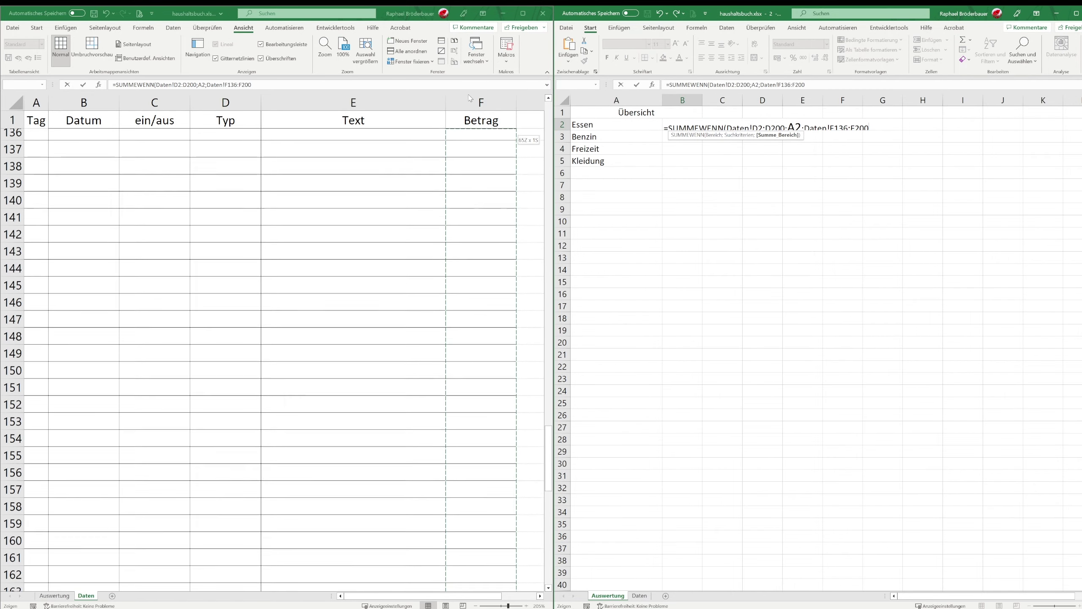
mouse_move(481, 92)
mouse_down()
mouse_move(476, 52)
mouse_move(476, 139)
mouse_up()
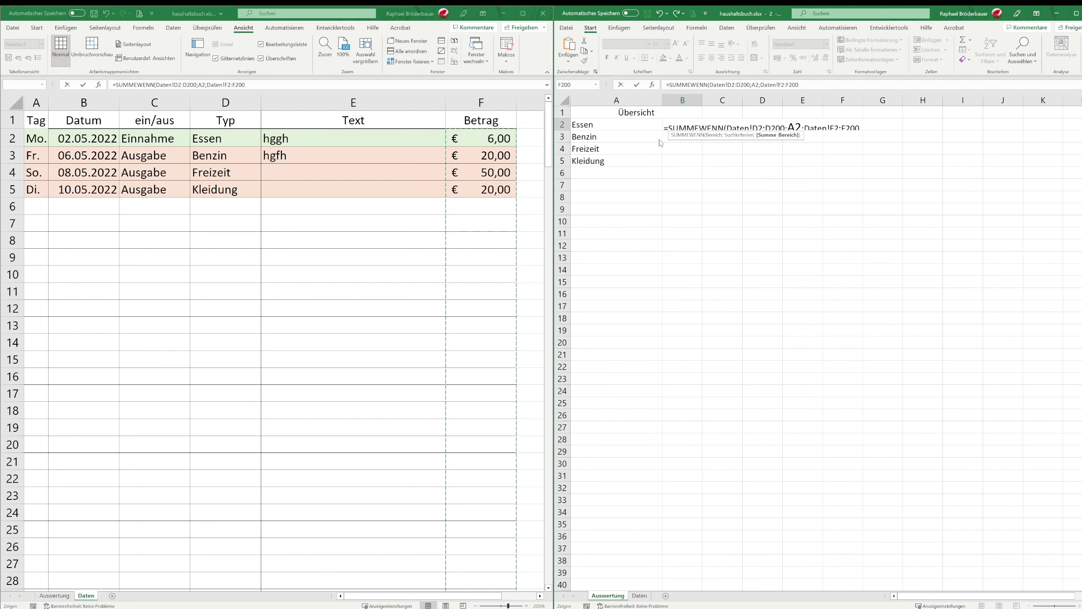
Make both Daten ranges absolute and finish the formula, which shows 6
click(730, 84)
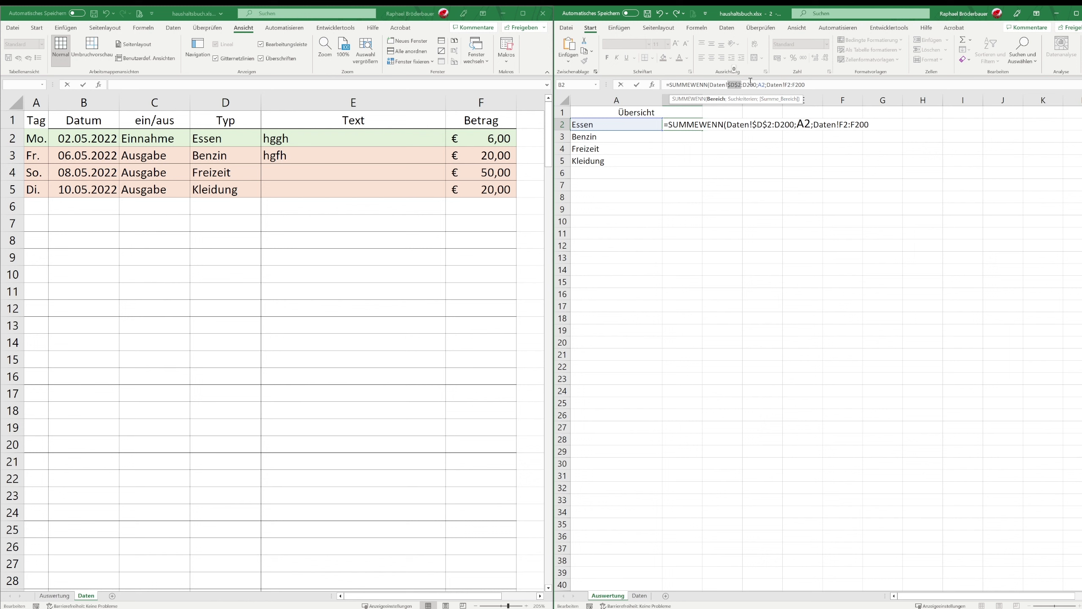
key(F4)
click(797, 85)
key(F4)
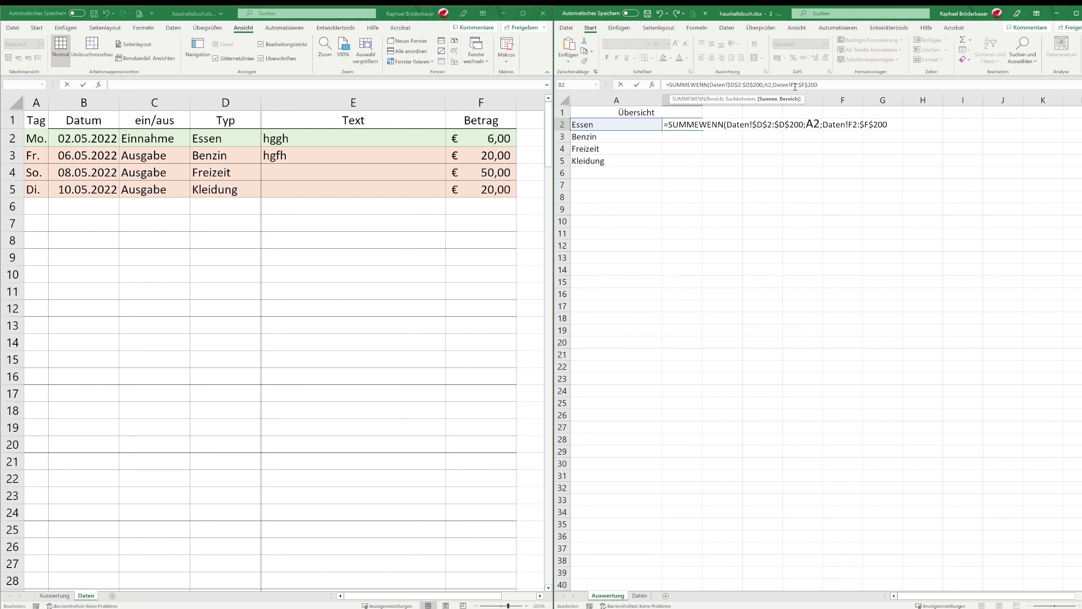
key(ctrl+Return)
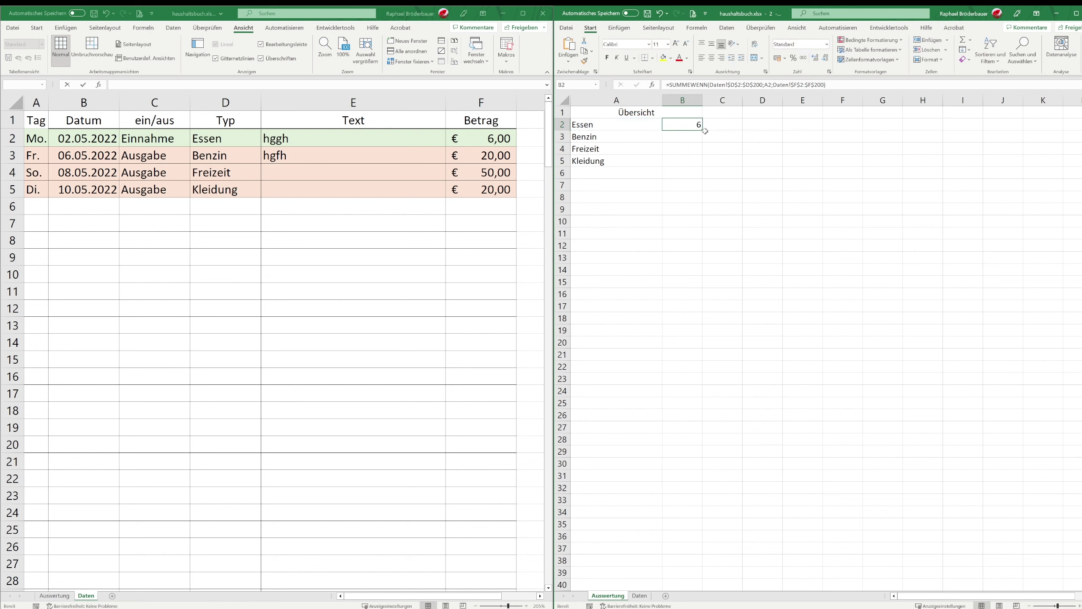
Copy the B2 total down to B5 and format B2:B5 as euro amounts
double_click(703, 131)
click(762, 184)
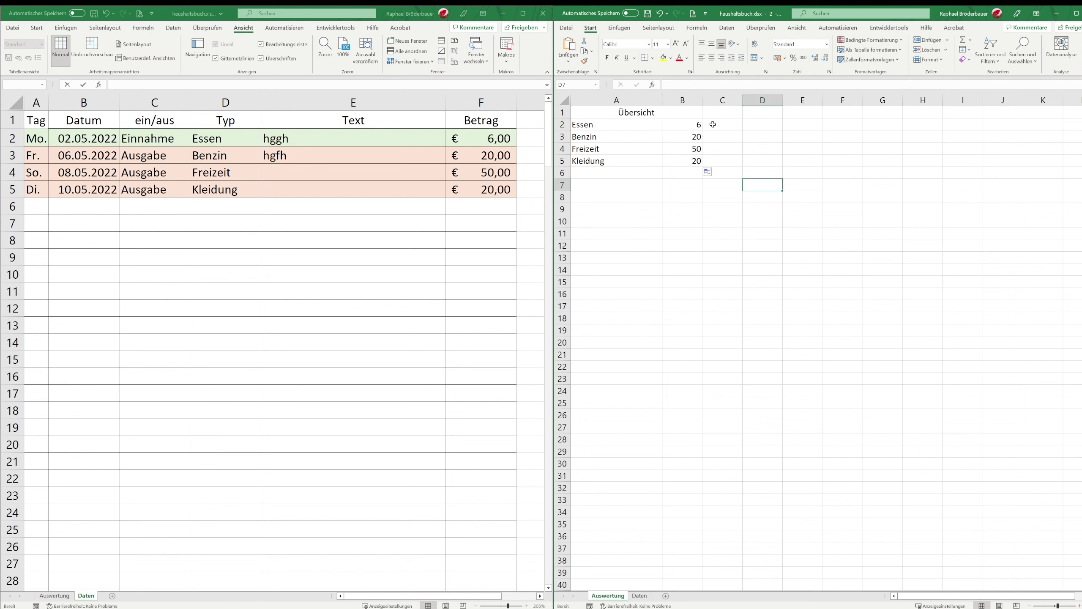
drag(692, 126, 684, 160)
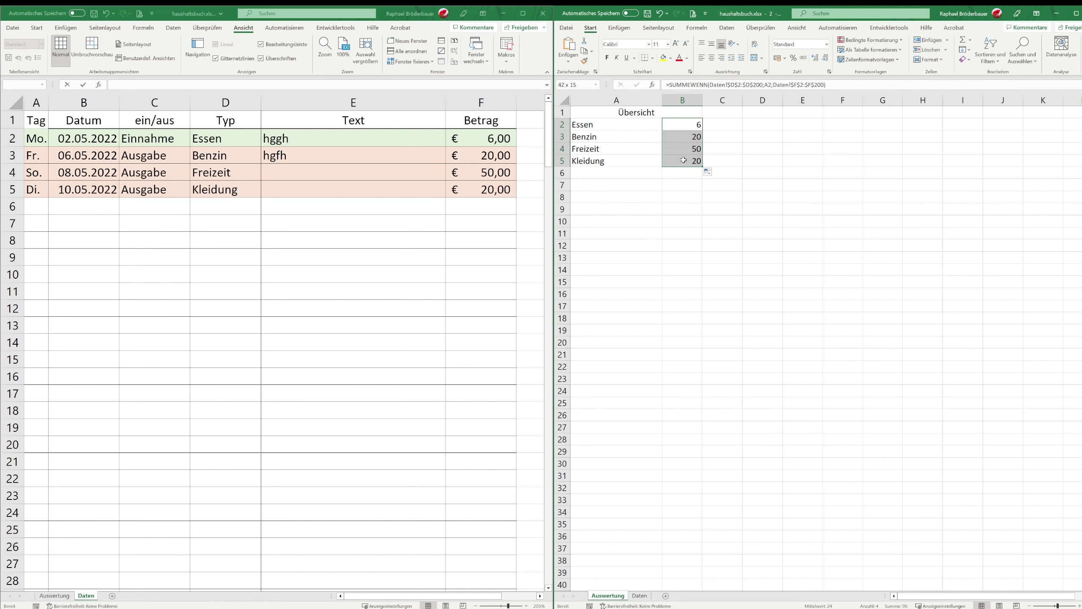
click(777, 58)
click(802, 161)
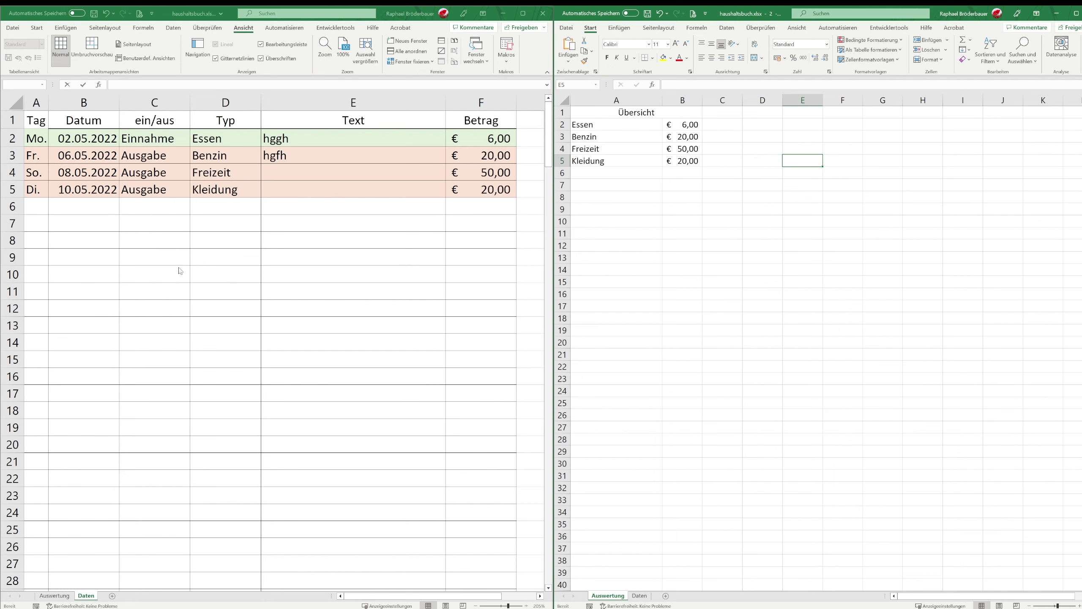
click(761, 168)
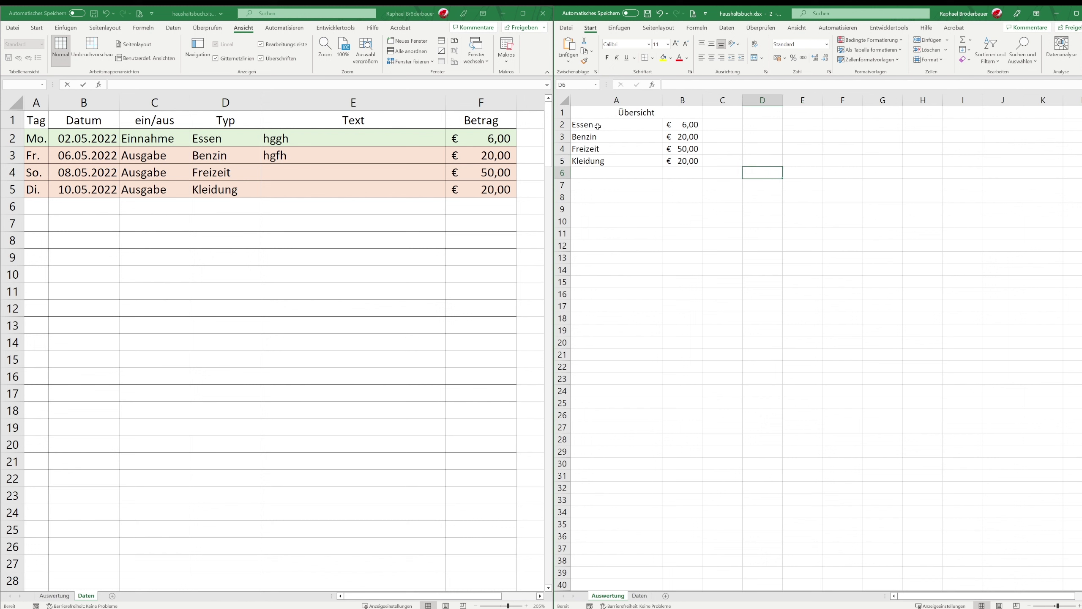
Select the overview table A1:B5 for charting
drag(598, 126, 682, 161)
click(631, 114)
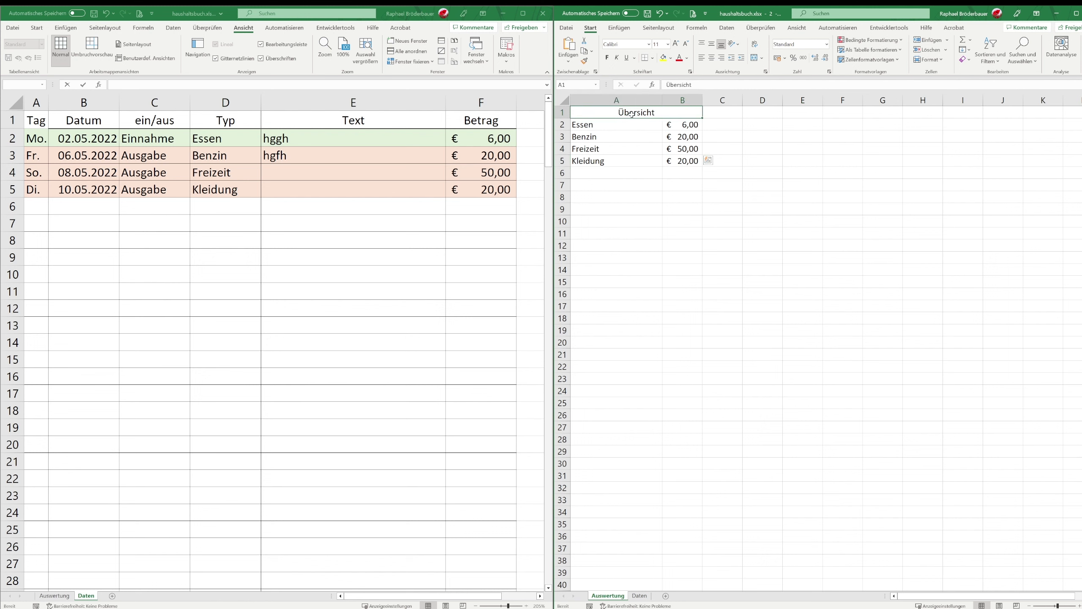
drag(632, 113, 682, 162)
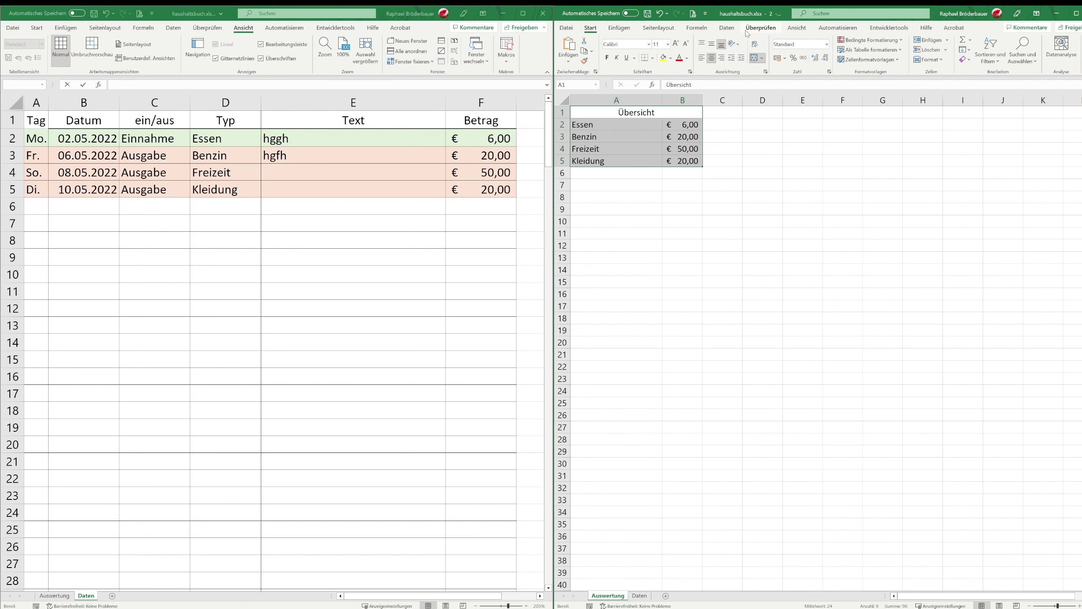
click(619, 28)
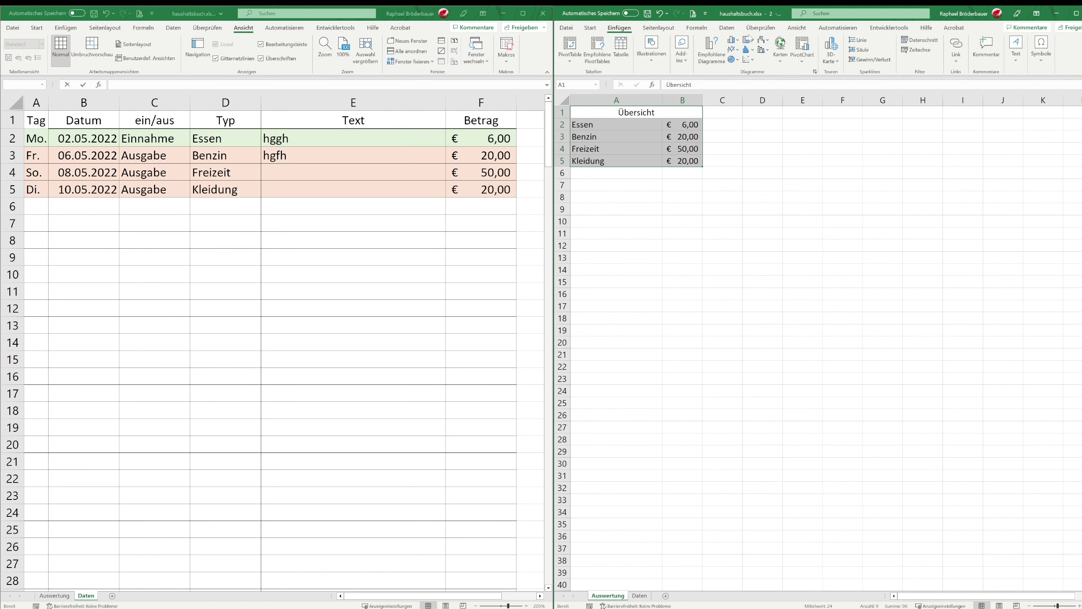
Choose Weitere Kreisdiagramme… from the Kreisdiagramm menu to preview a pie of the category totals
click(834, 64)
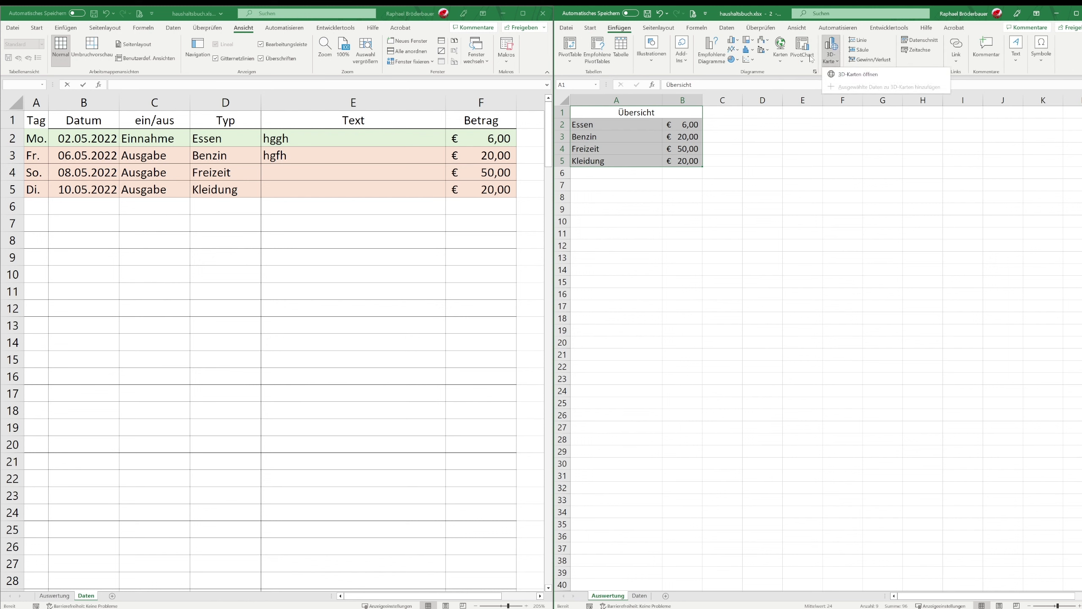
click(737, 60)
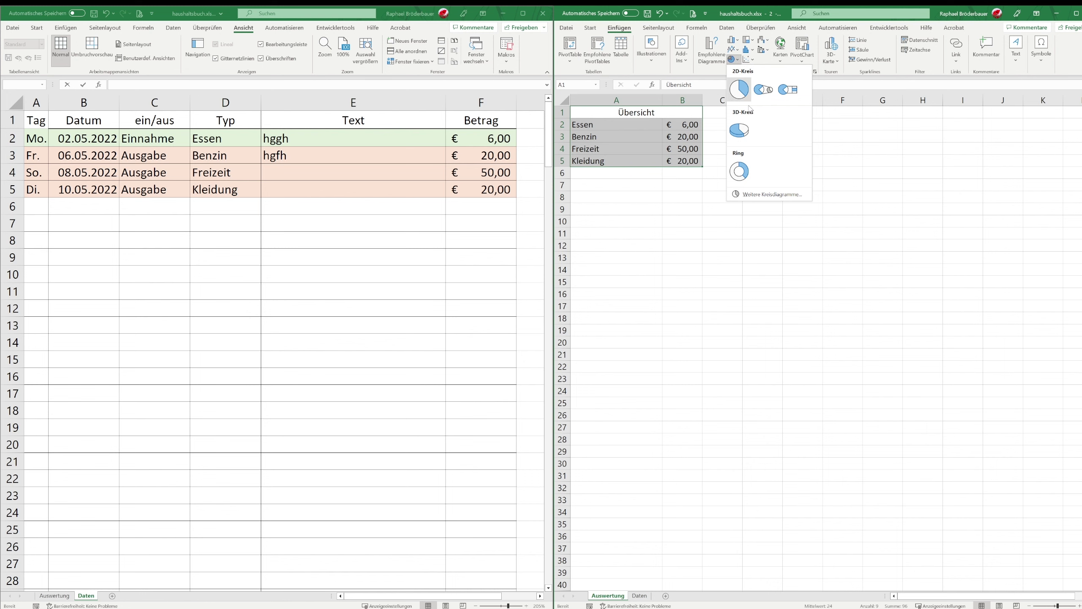
click(784, 194)
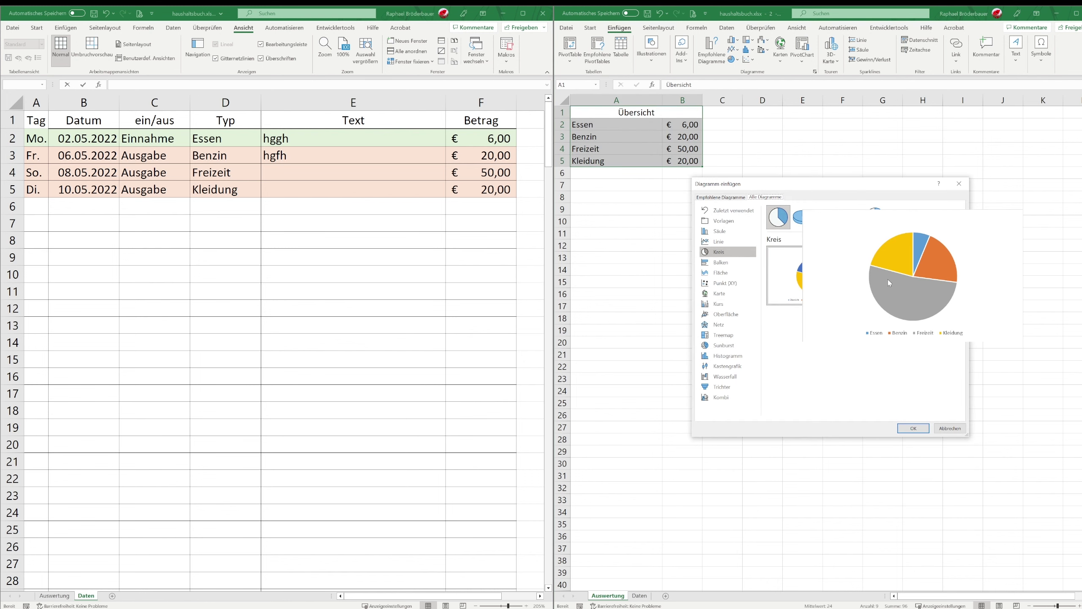
mouse_move(778, 211)
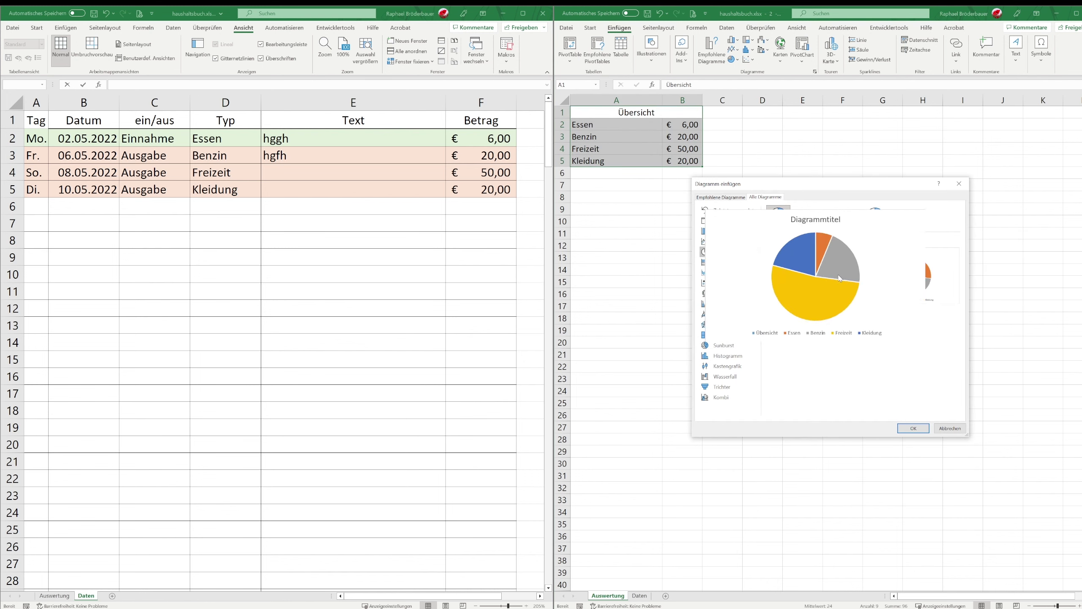
Insert the pie chart, move it beside the table, and add data labels to its slices
click(916, 429)
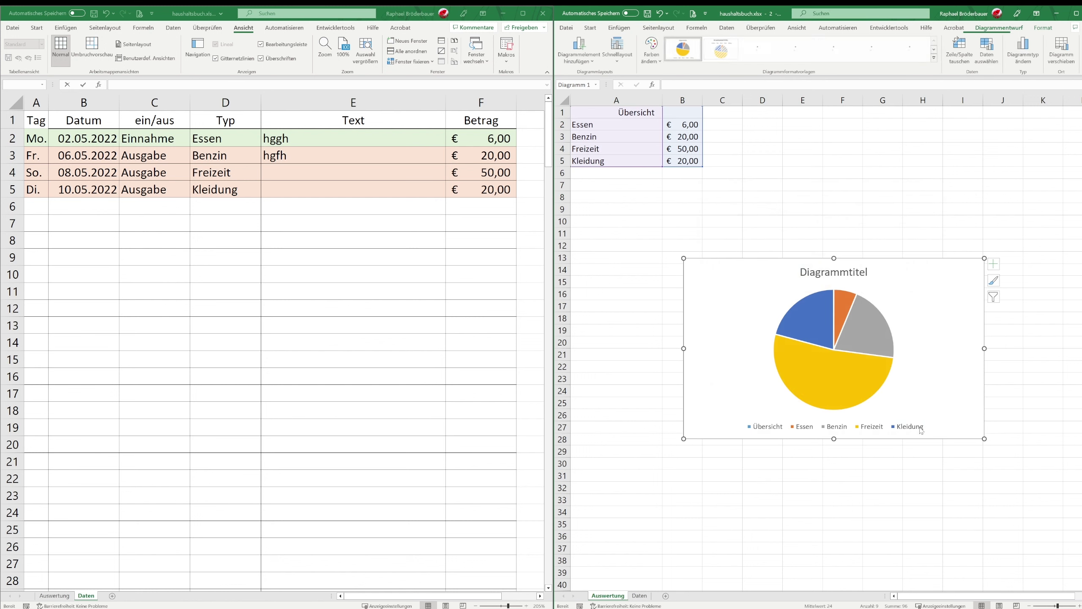
mouse_move(924, 295)
mouse_down()
mouse_move(948, 201)
mouse_move(979, 145)
mouse_up()
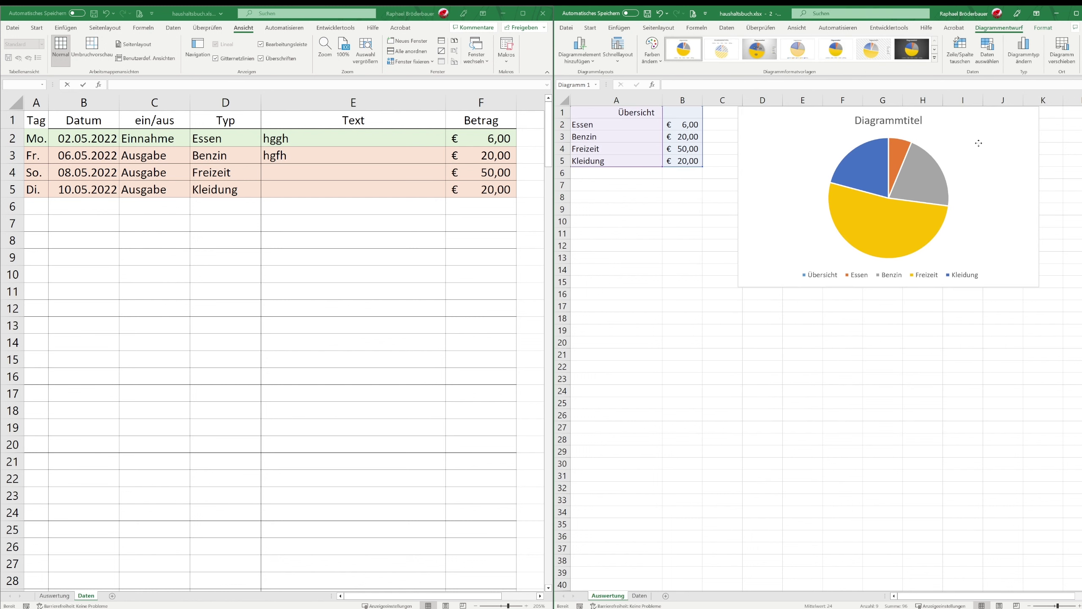
click(1051, 112)
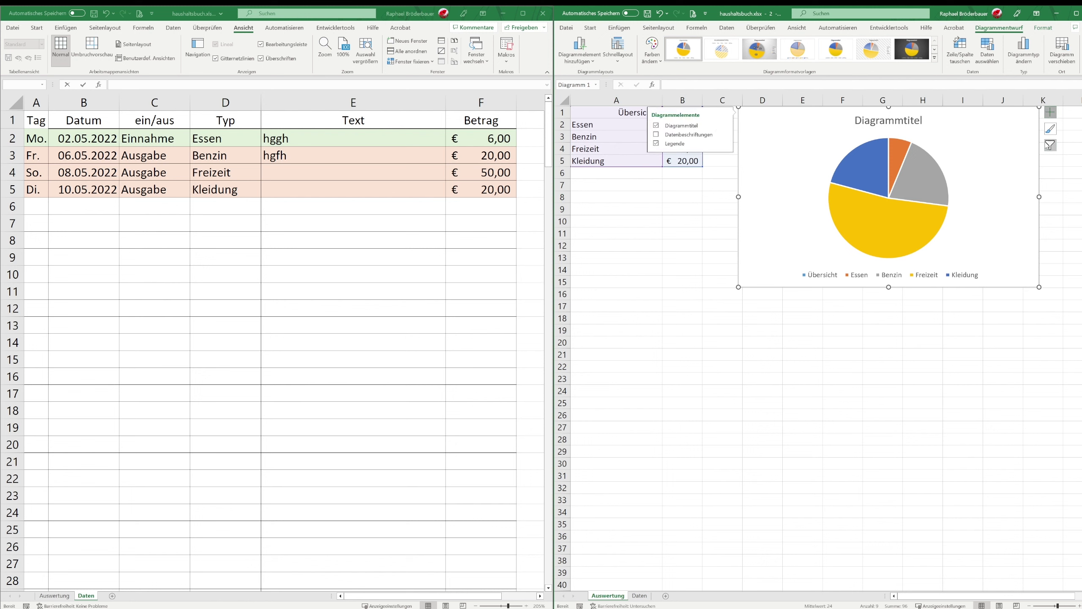
click(687, 136)
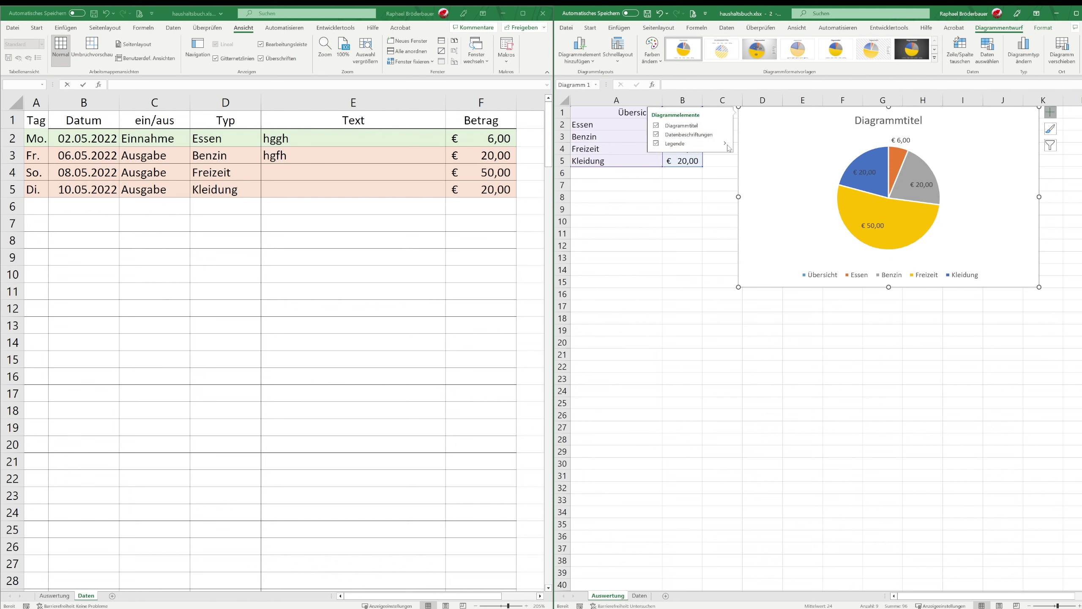
click(726, 135)
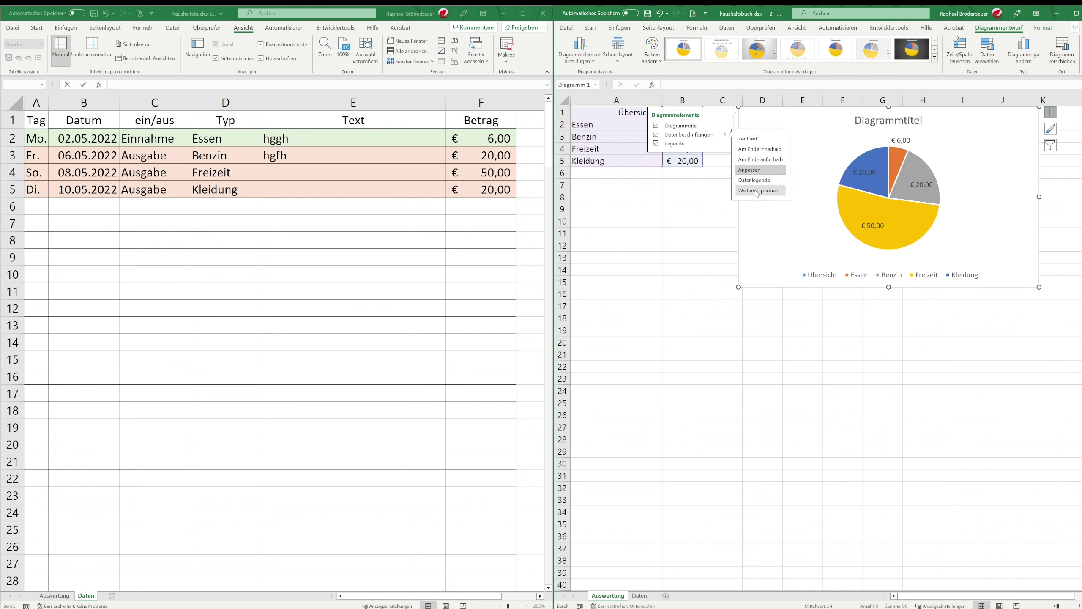
click(798, 326)
click(743, 282)
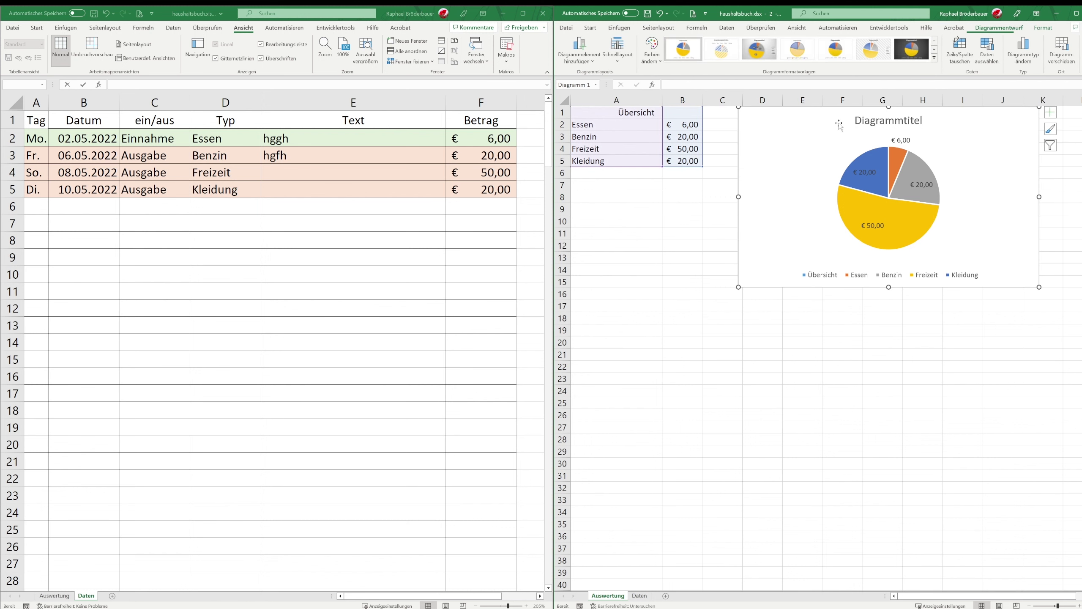
Link the chart title to A1 and rename A1 to 'Übersicht der Ausgaben'
click(874, 121)
click(788, 85)
text(=)
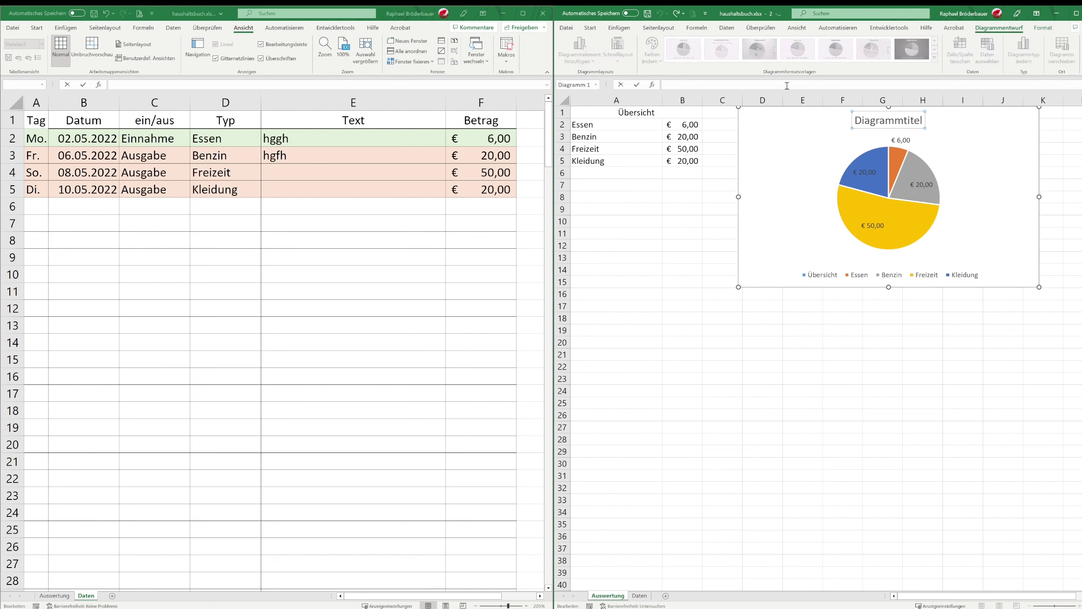
click(664, 113)
key(Return)
click(664, 114)
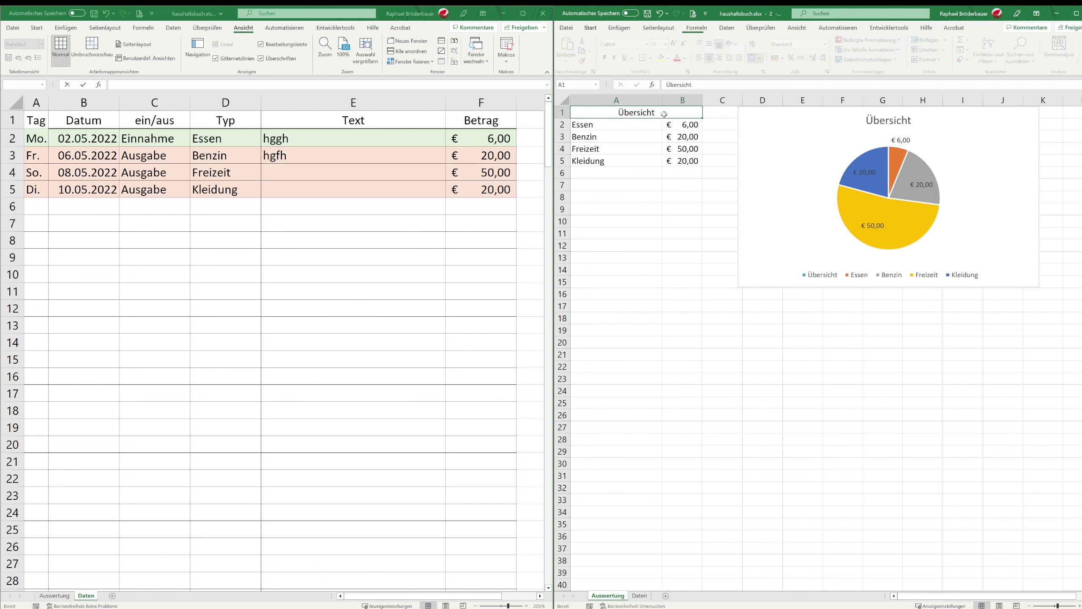
double_click(665, 114)
text(de)
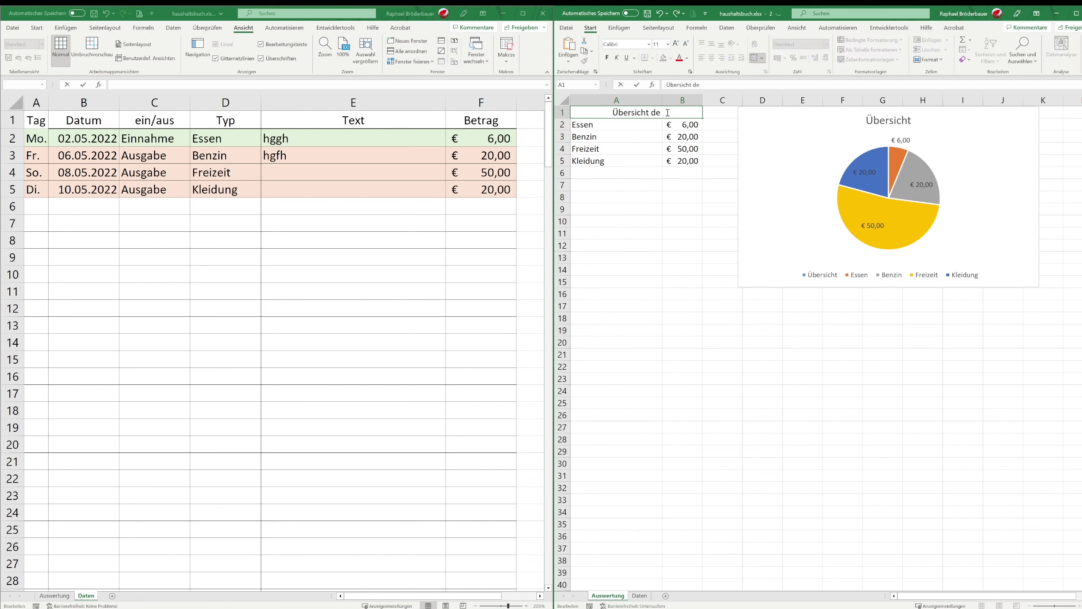
text(r Ausgab)
text(en)
key(Return)
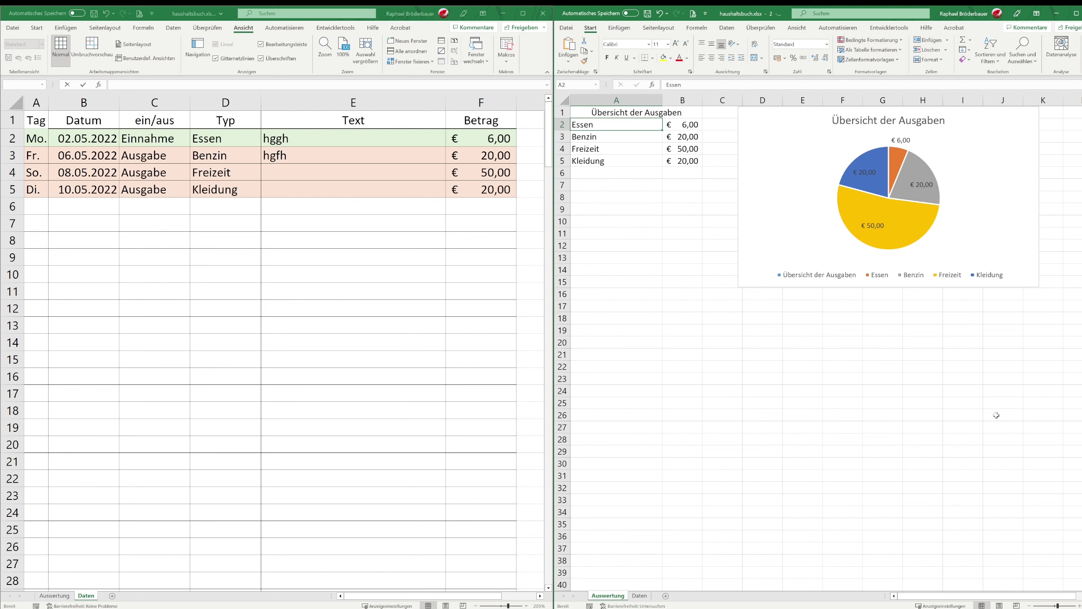
click(990, 154)
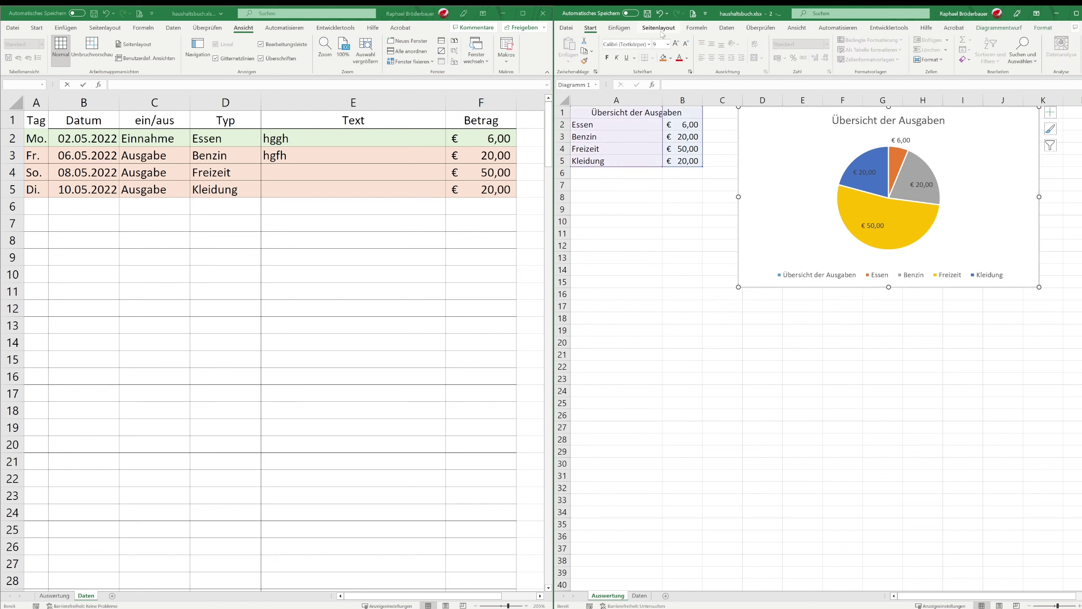
Change the pie chart into a clustered column chart
click(627, 30)
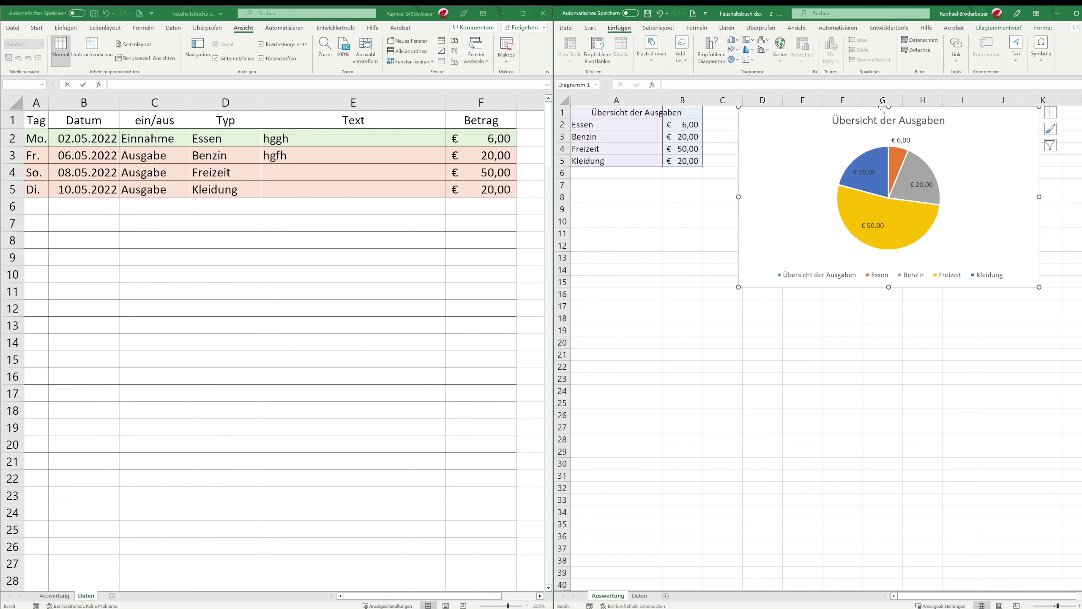
click(734, 60)
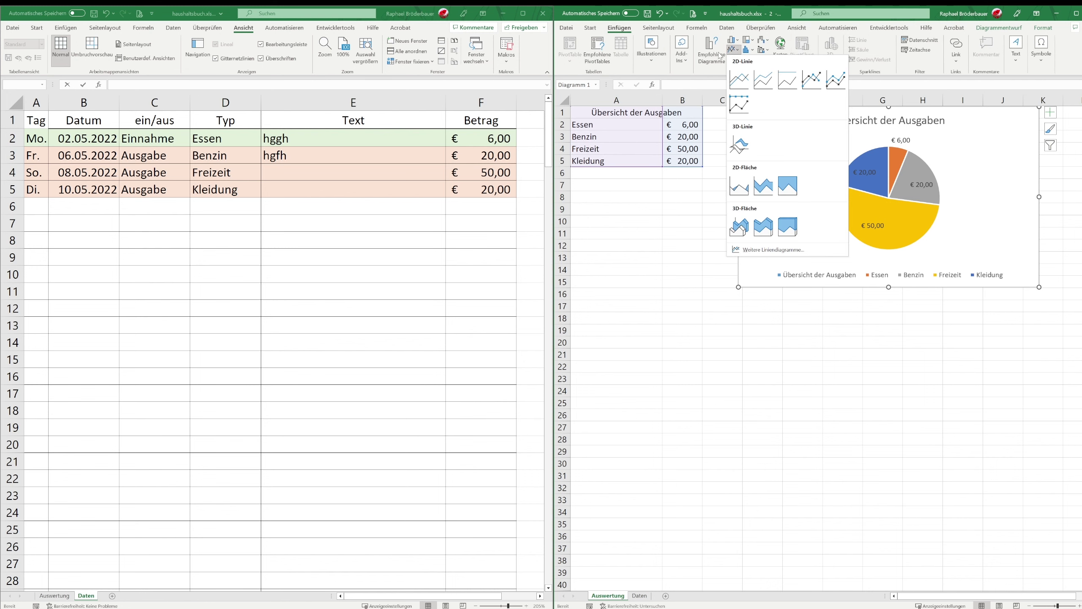
click(718, 54)
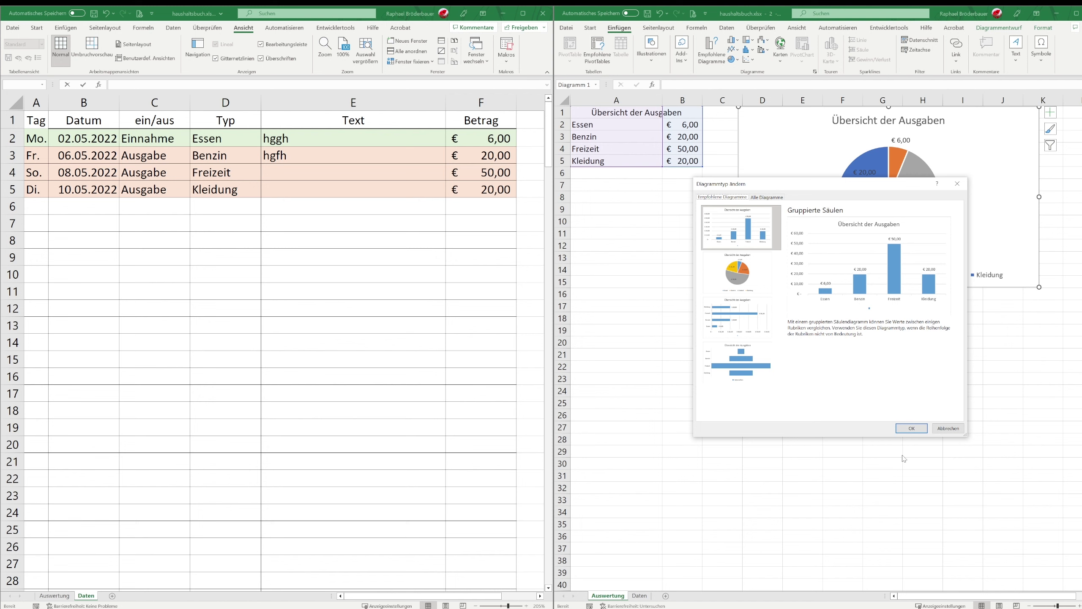
click(911, 427)
click(916, 355)
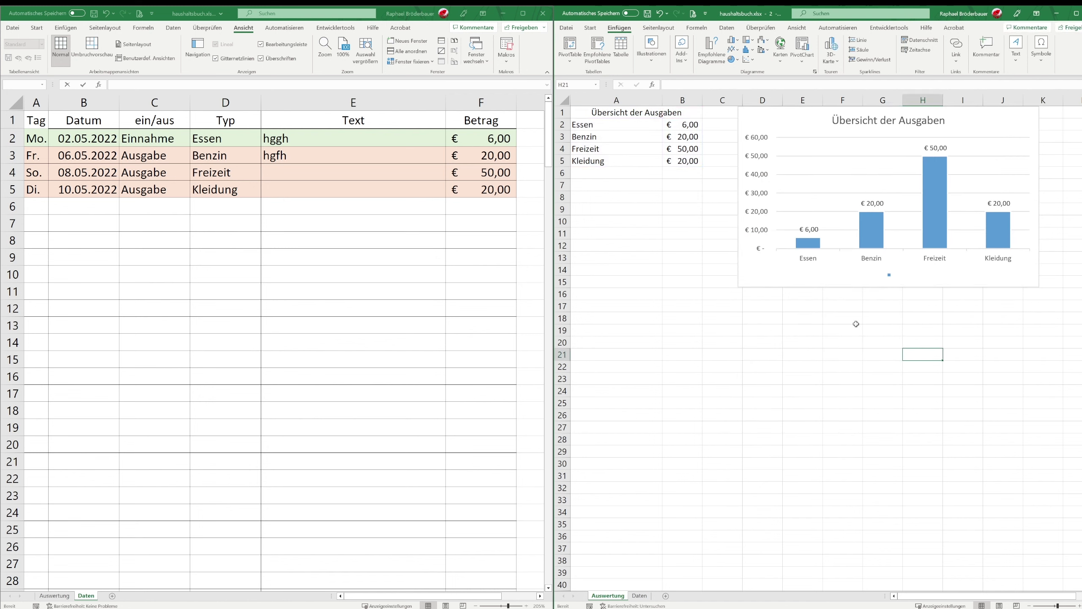
Shorten the column chart so its bottom edge sits around row 11
click(746, 275)
click(891, 290)
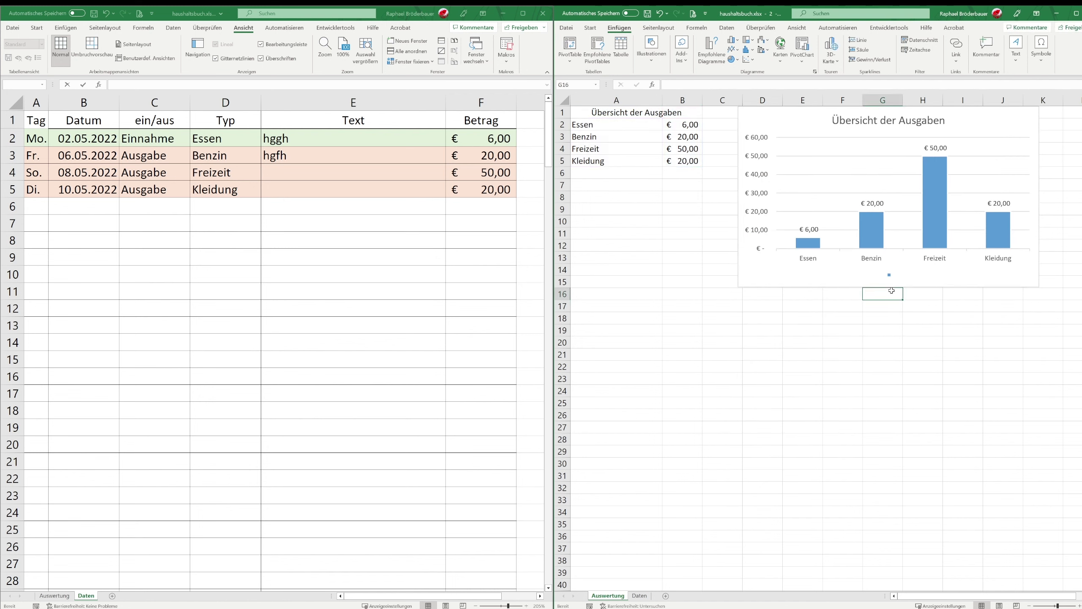
drag(890, 287, 889, 232)
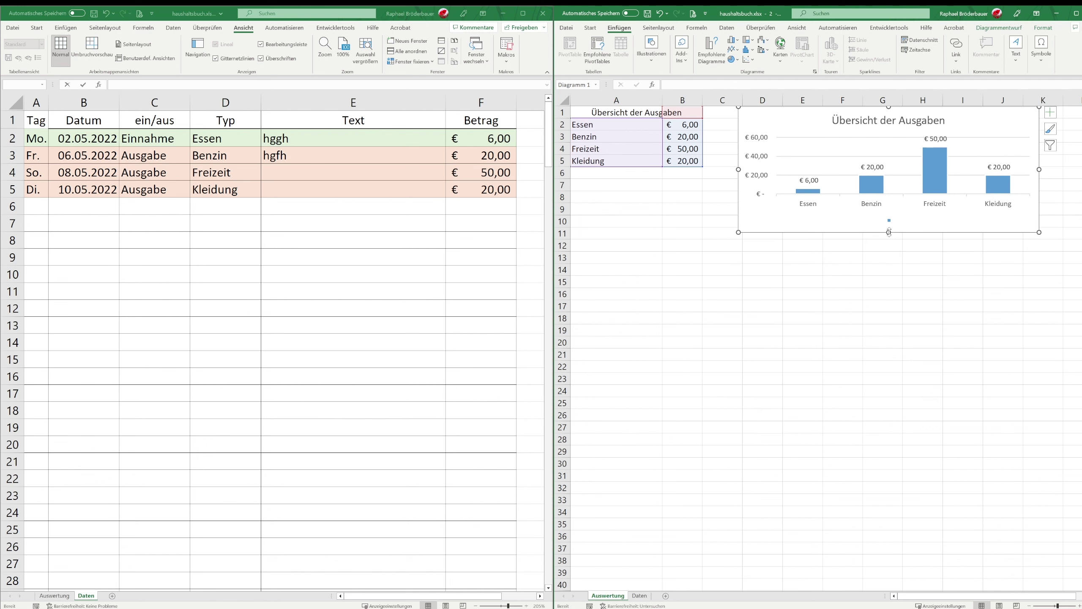
click(615, 306)
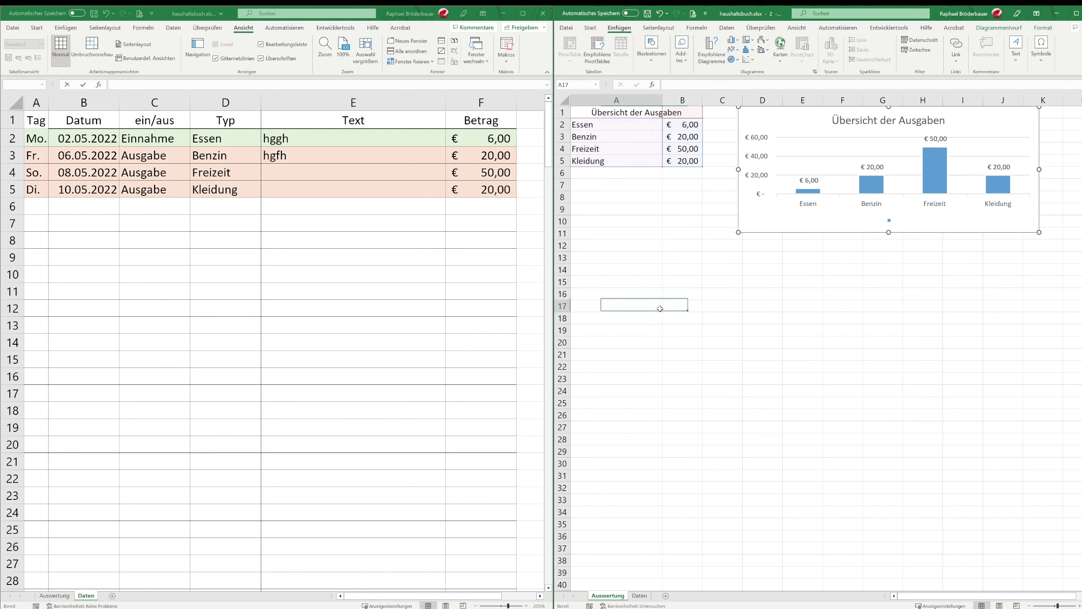
click(609, 270)
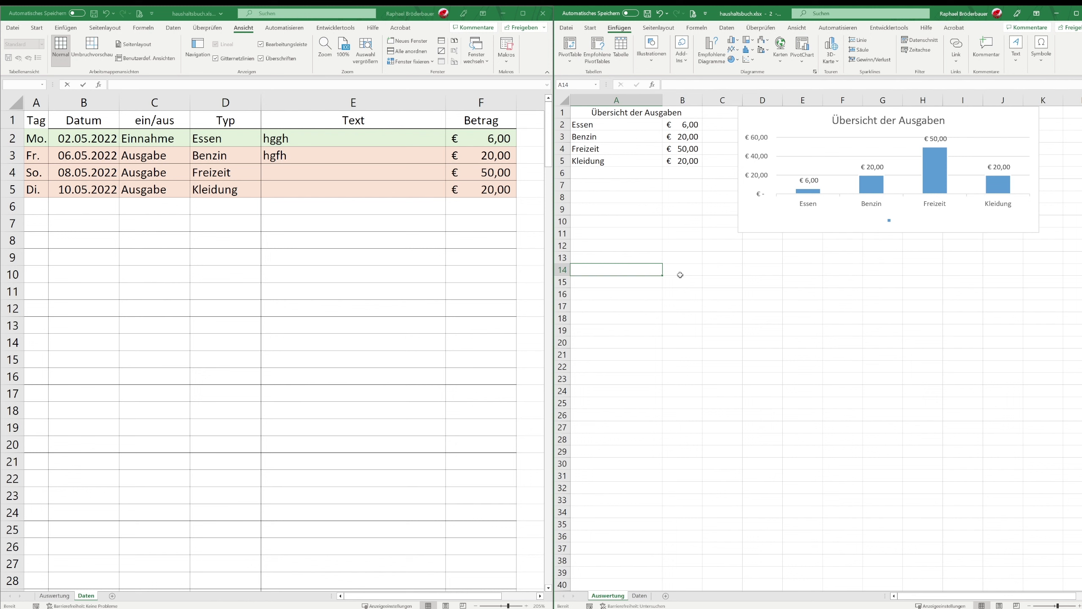
drag(680, 274, 595, 270)
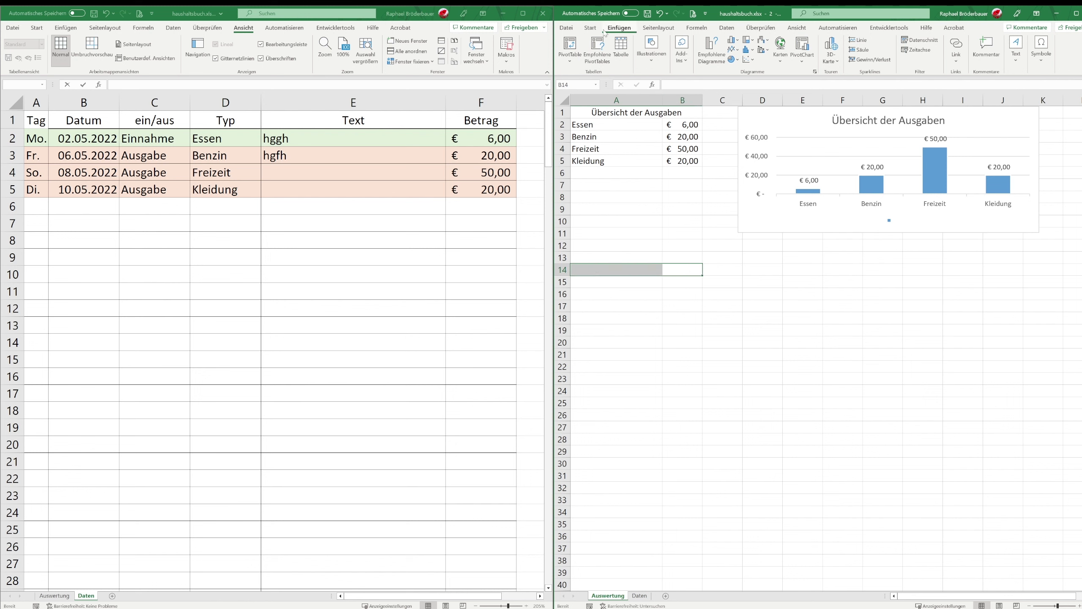
Merge and centre A14:B14 as 'Kontostand' with Ausgaben and Einnahmen in A15:A16
click(591, 28)
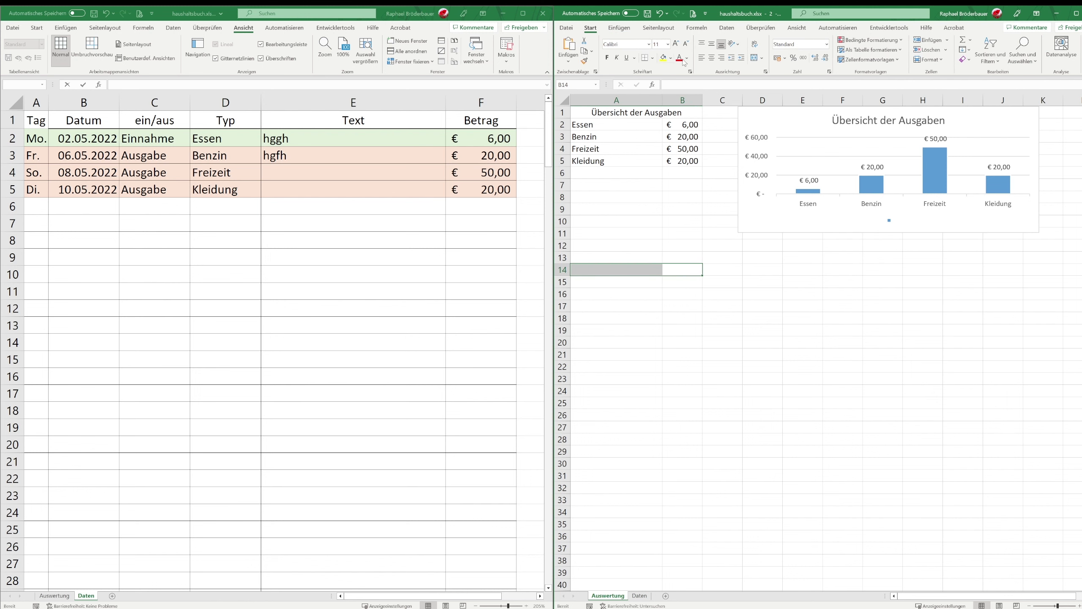
click(755, 57)
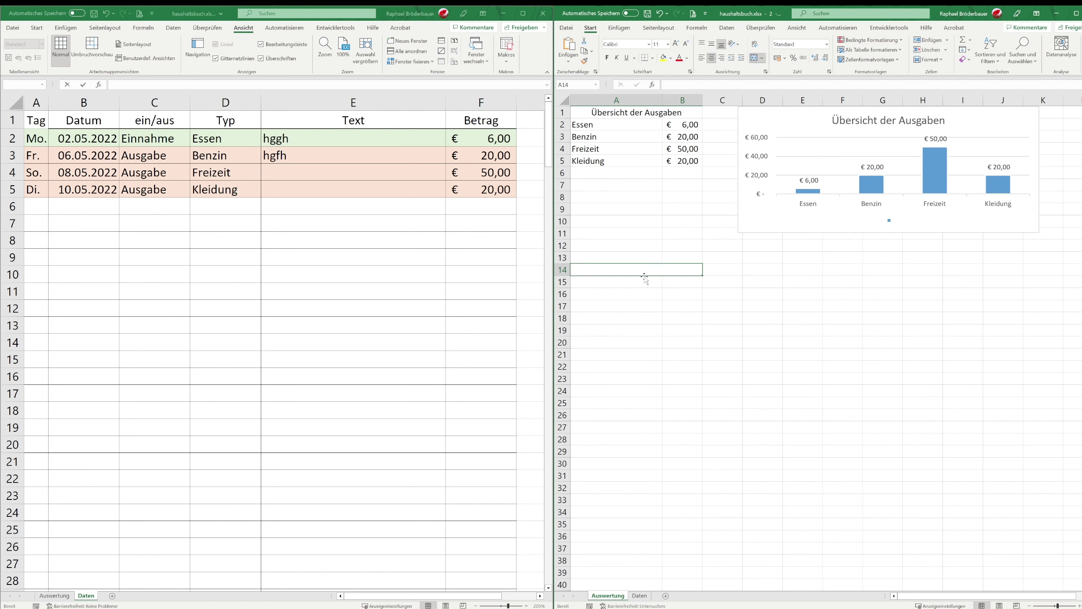
text(K)
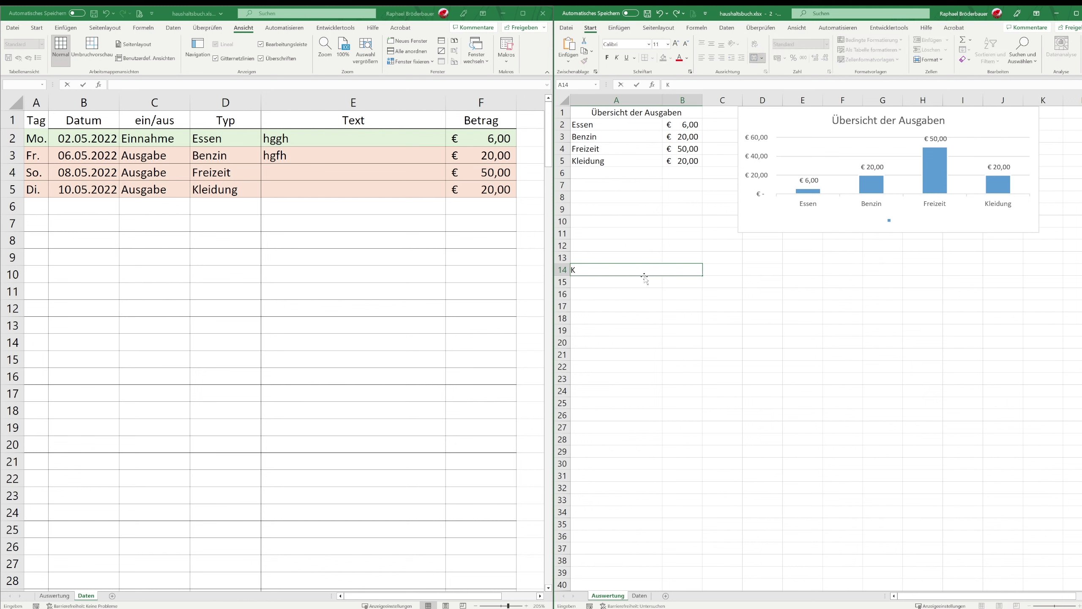
text(ontostan)
text(d)
key(Return)
text(A)
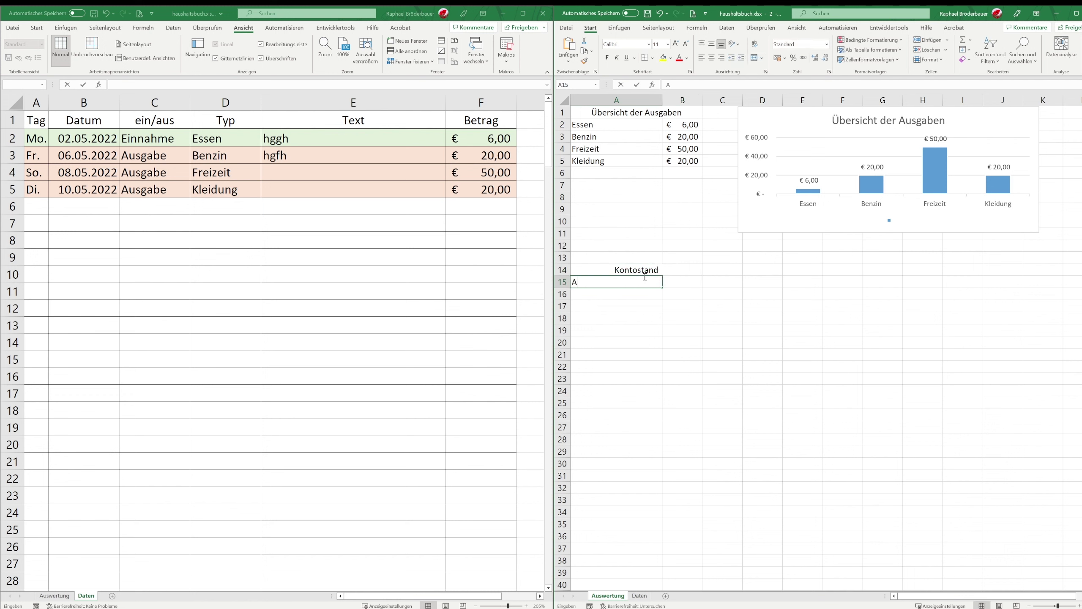
text(usgaben)
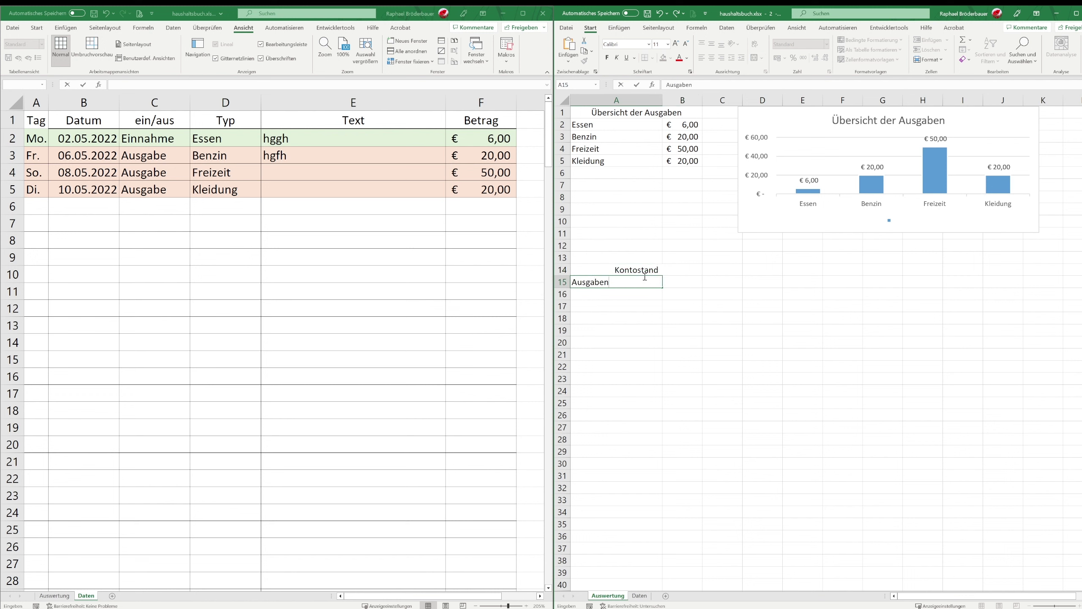
key(Return)
text(Einnah)
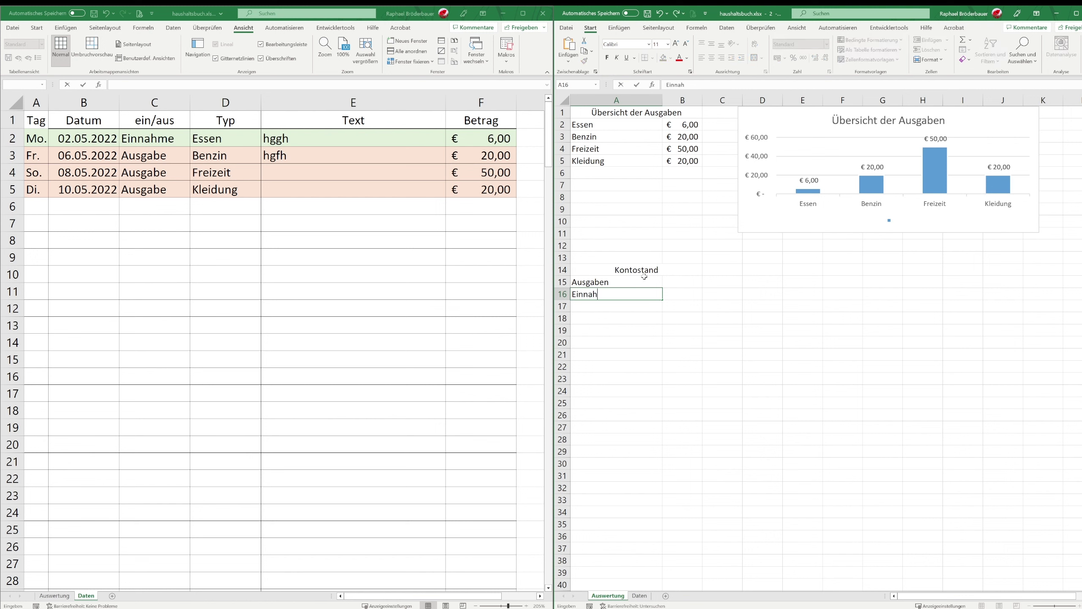
text(men)
Inspect the SUMMEWENN formula in B5 without changing it
double_click(678, 159)
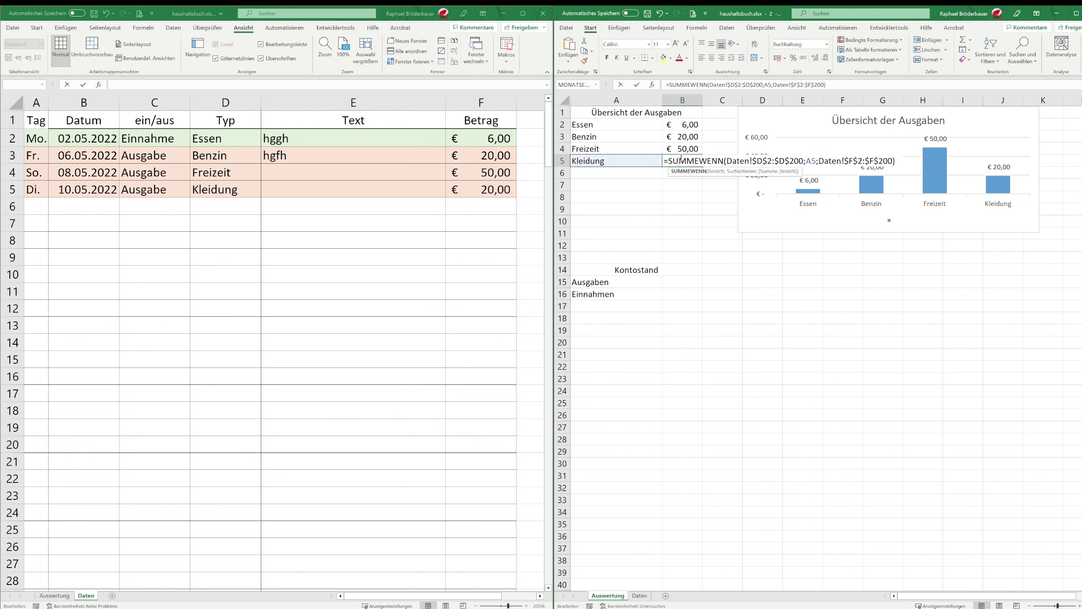
drag(669, 159, 896, 161)
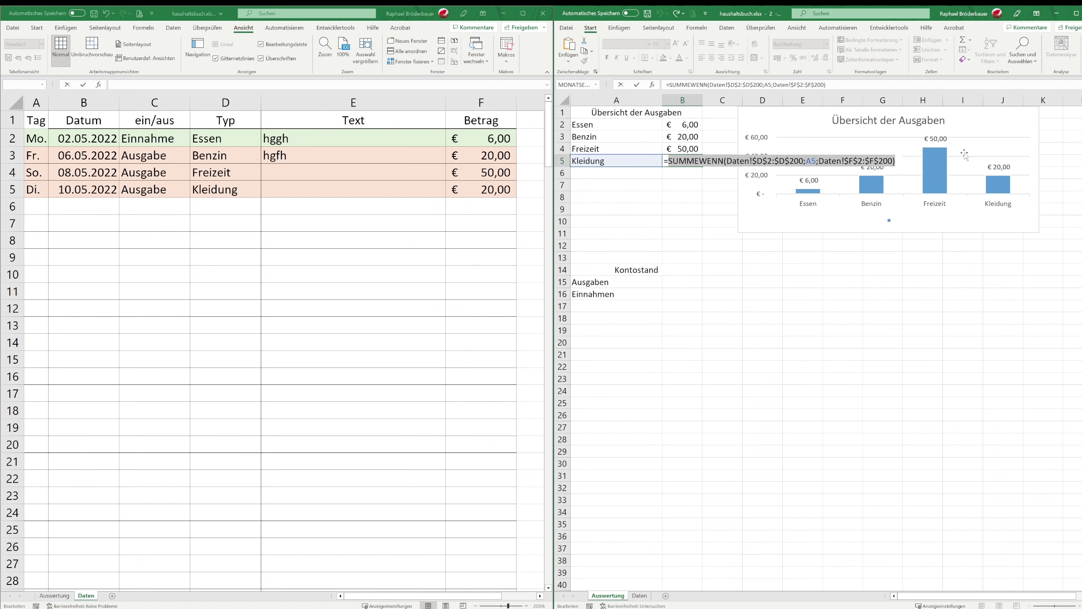
key(Escape)
click(683, 282)
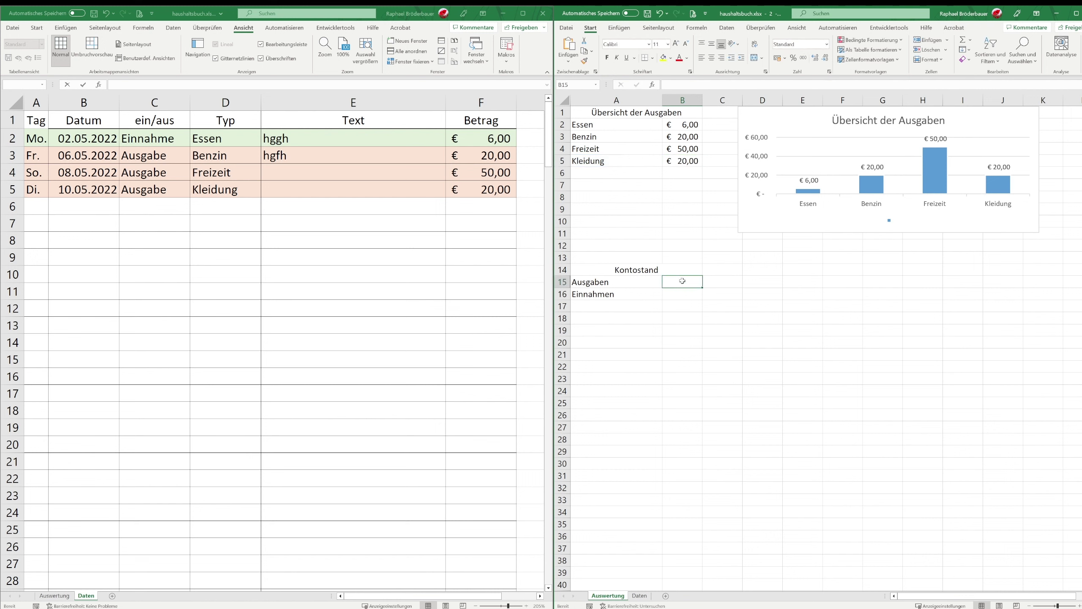
Start a SUMMEWENN in B15 using the Daten column C entries as its range
text(=)
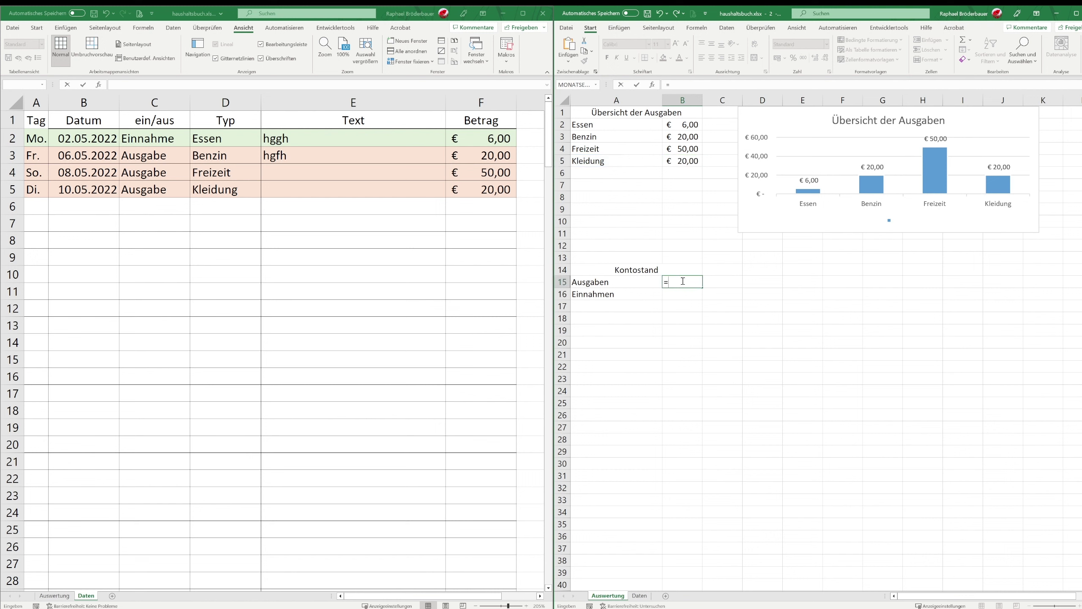
text(summe)
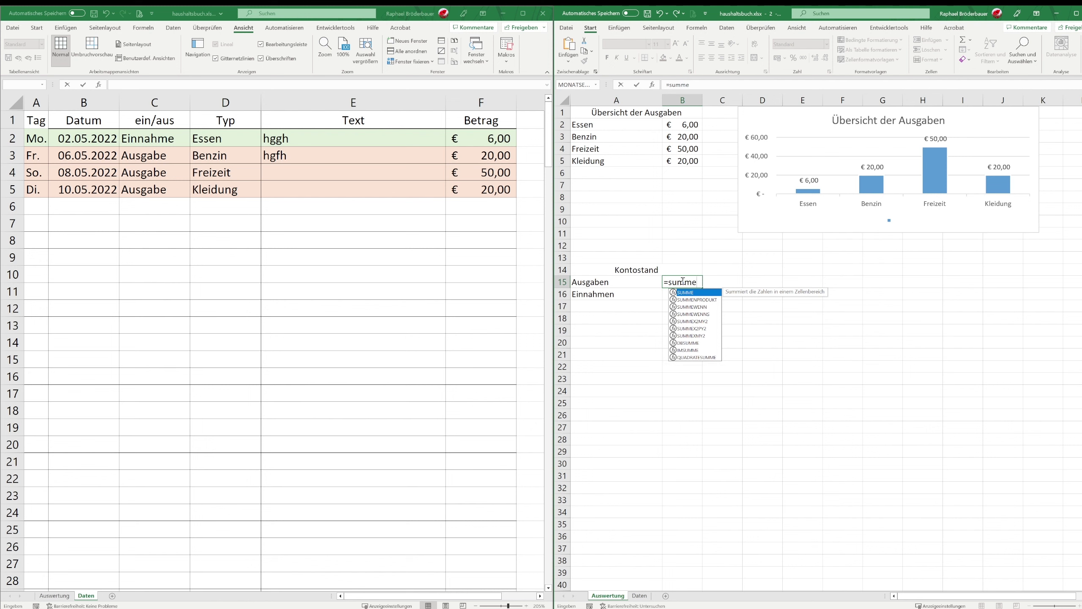
double_click(699, 306)
click(651, 87)
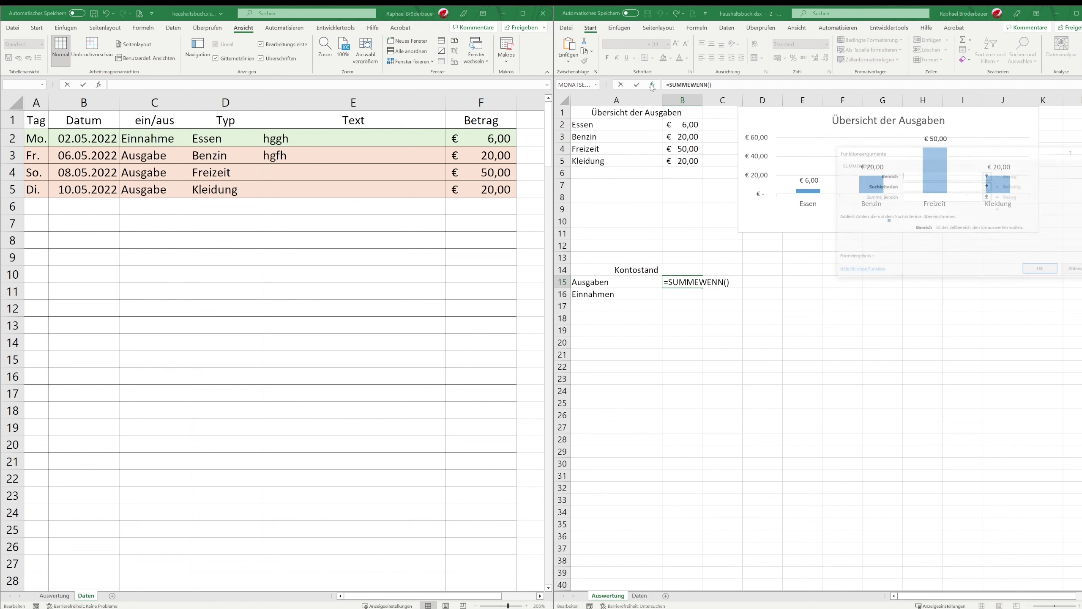
mouse_move(937, 153)
mouse_down()
mouse_move(890, 162)
mouse_move(763, 151)
mouse_up()
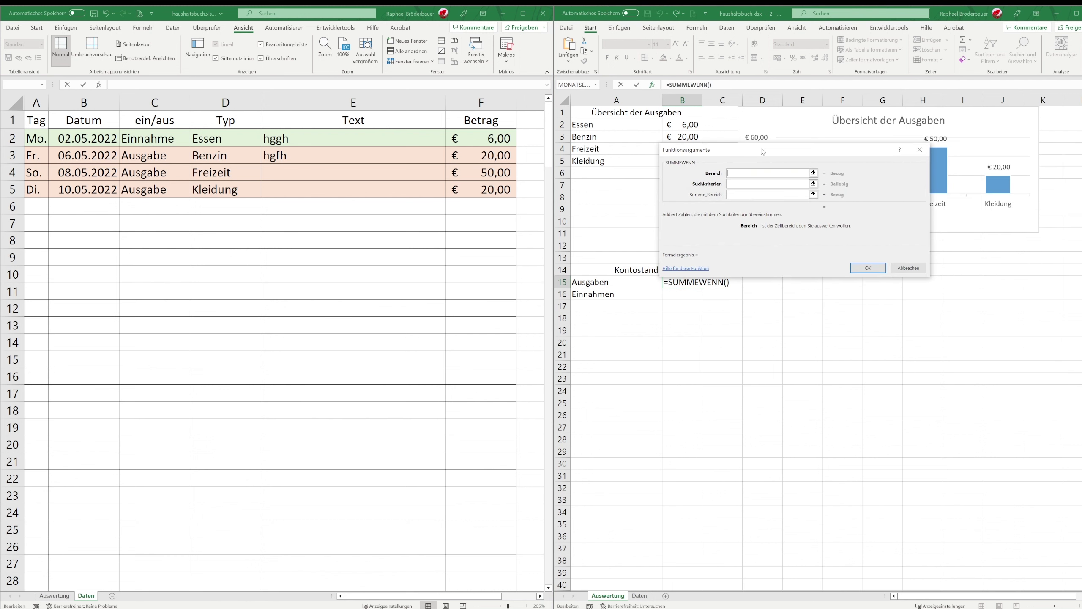
drag(151, 141, 187, 571)
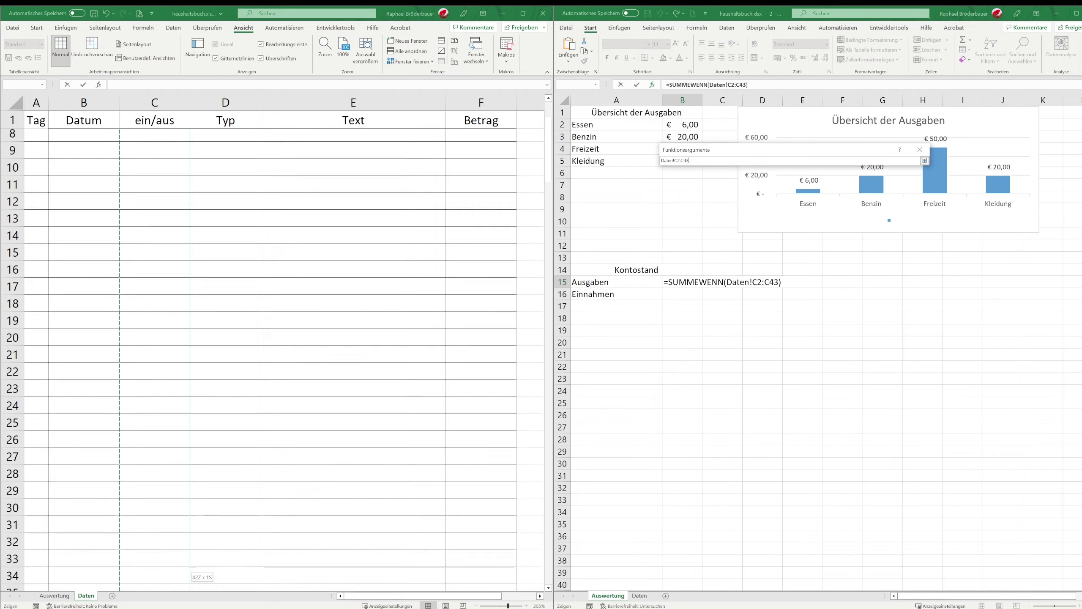
drag(134, 595, 128, 567)
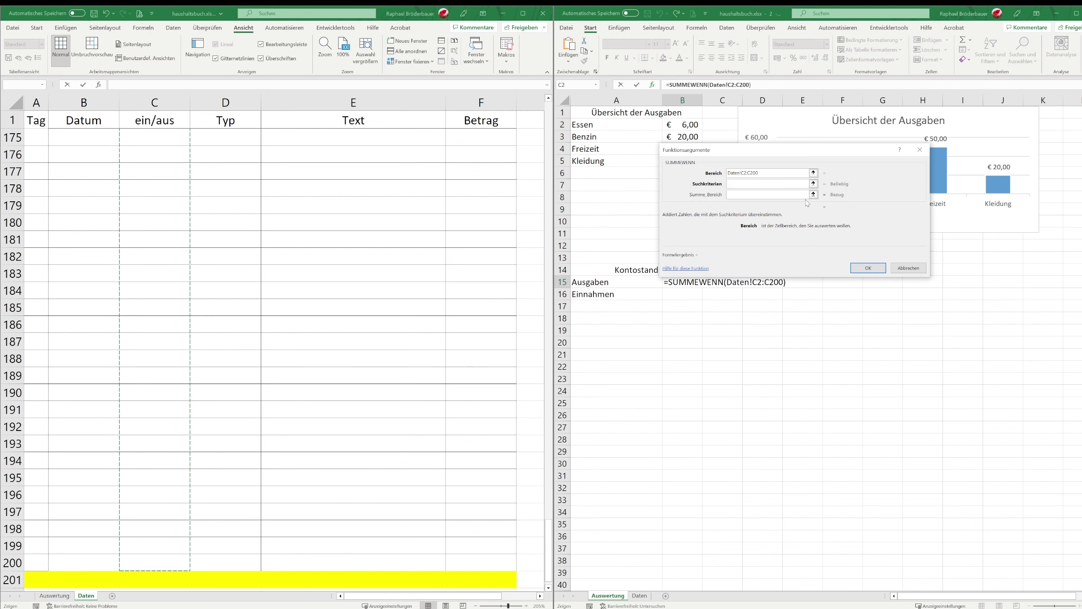
Set A15 as the criterion and Daten!$F$2:$F$200 as the sum range
click(738, 184)
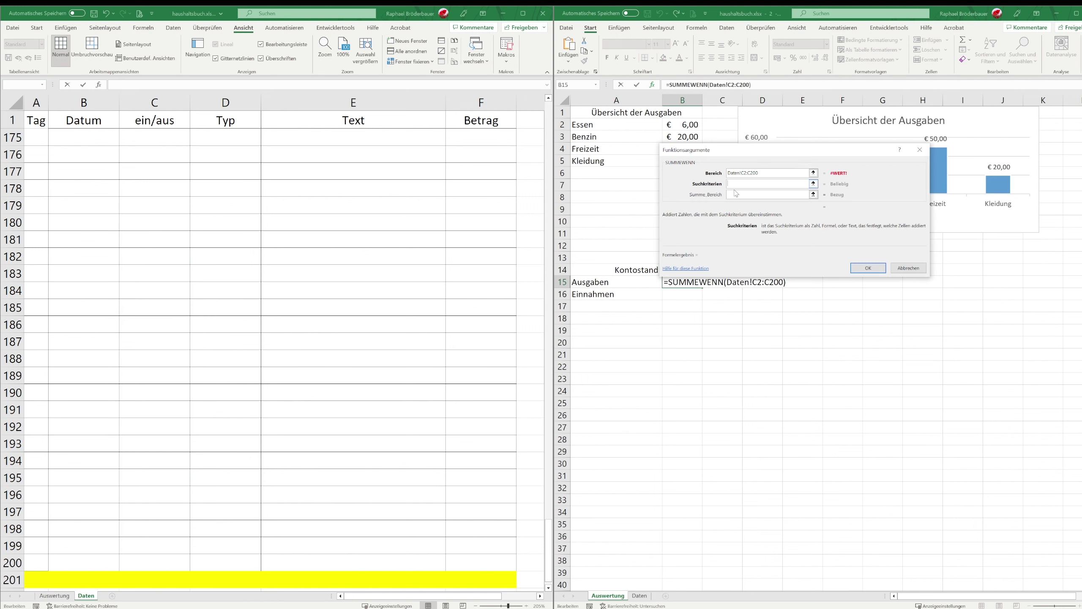
click(623, 282)
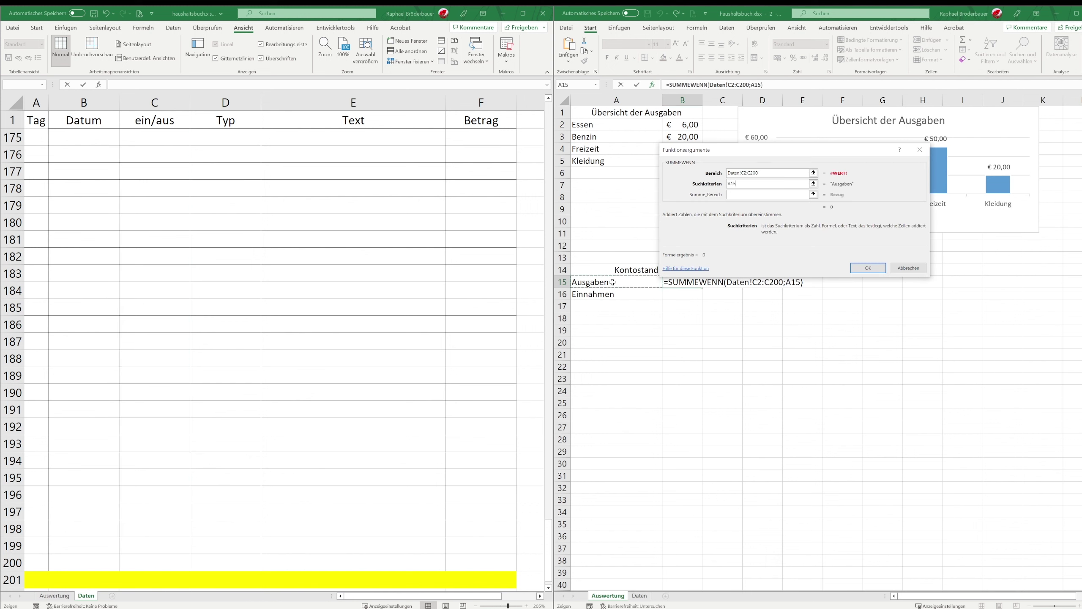
click(736, 193)
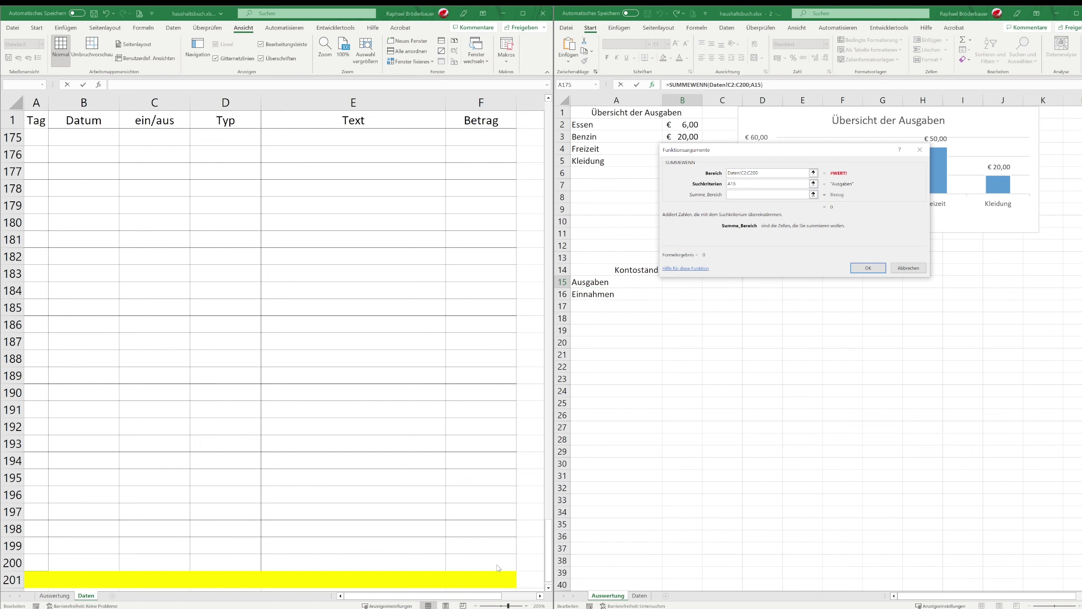
drag(486, 563, 511, 151)
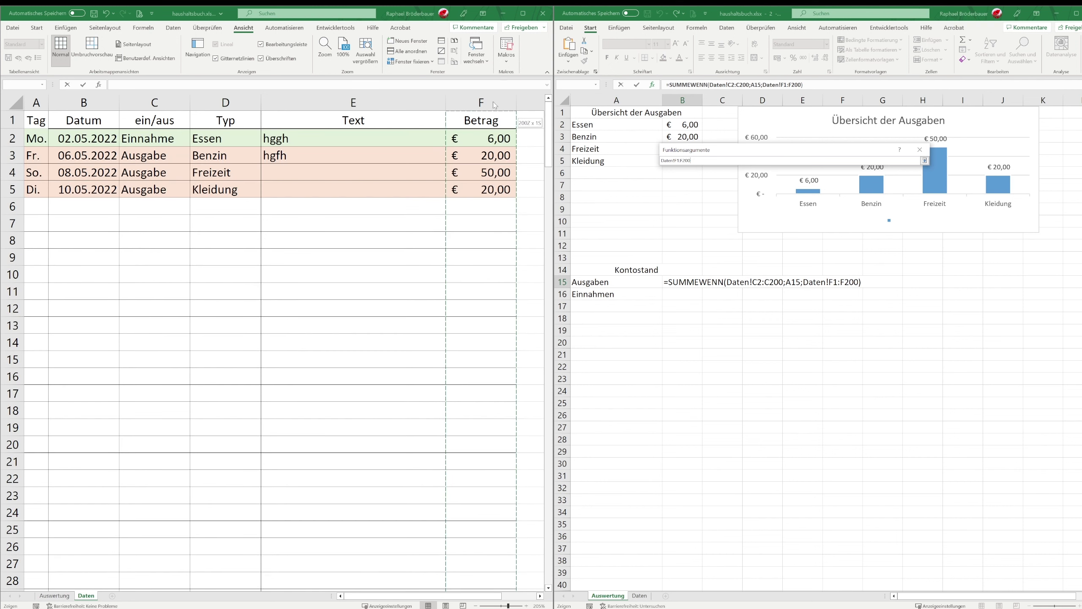
drag(511, 147, 489, 133)
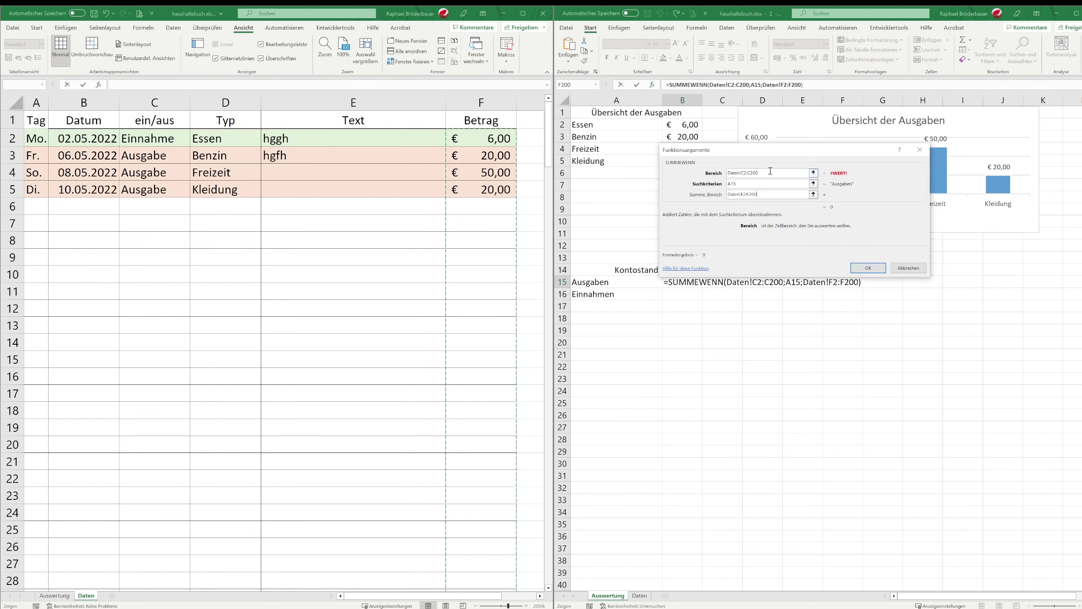
click(756, 195)
key(F4)
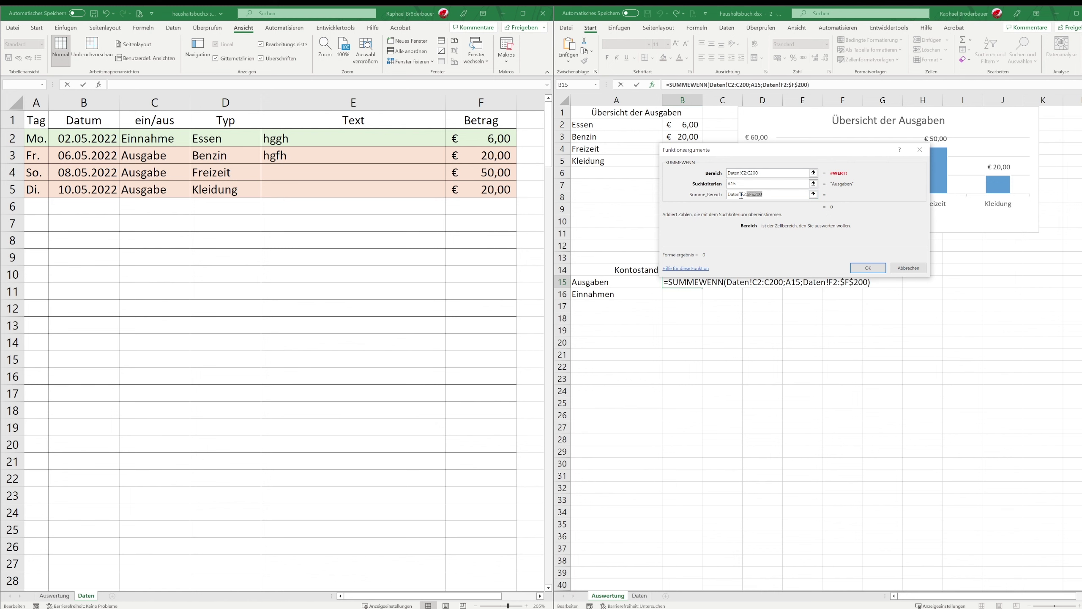
click(742, 195)
key(F4)
Reselect the range as Daten!C2:C200 and confirm the formula
triple_click(765, 171)
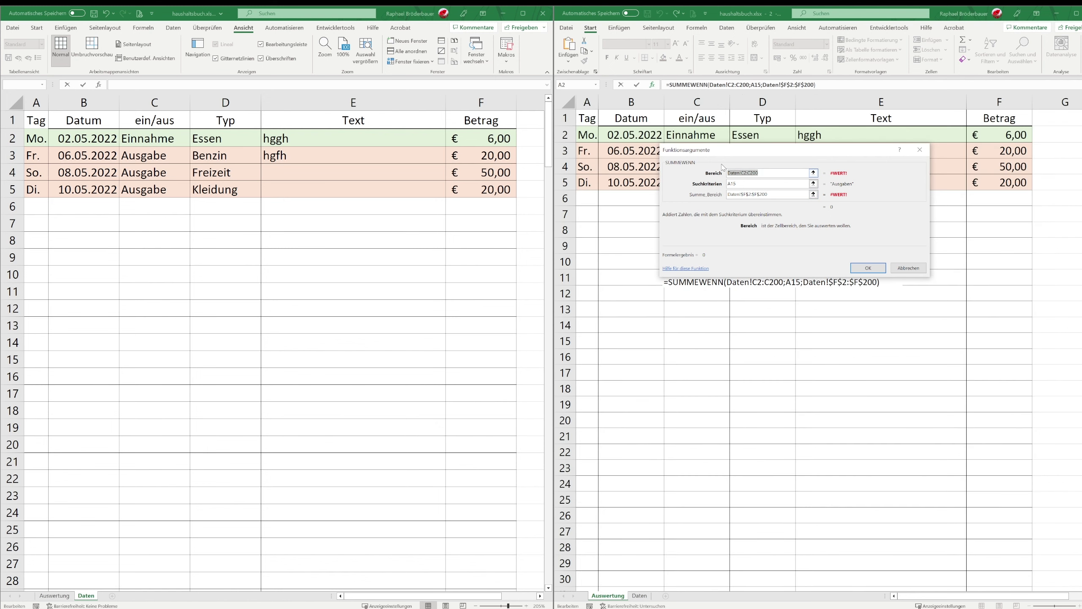
key(BackSpace)
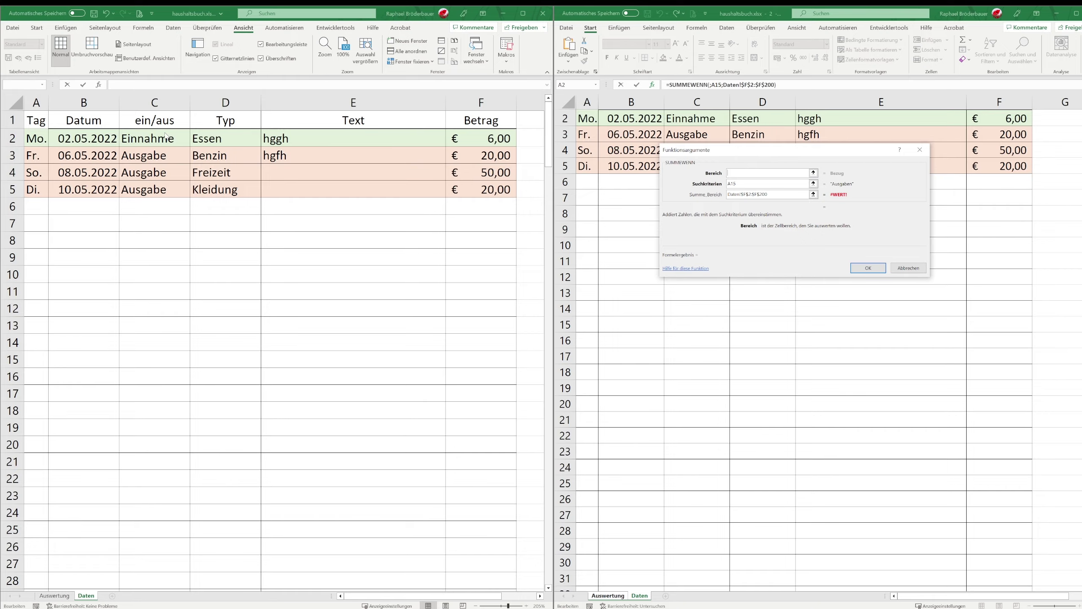
mouse_move(166, 136)
mouse_down()
mouse_move(188, 585)
mouse_move(163, 599)
mouse_up()
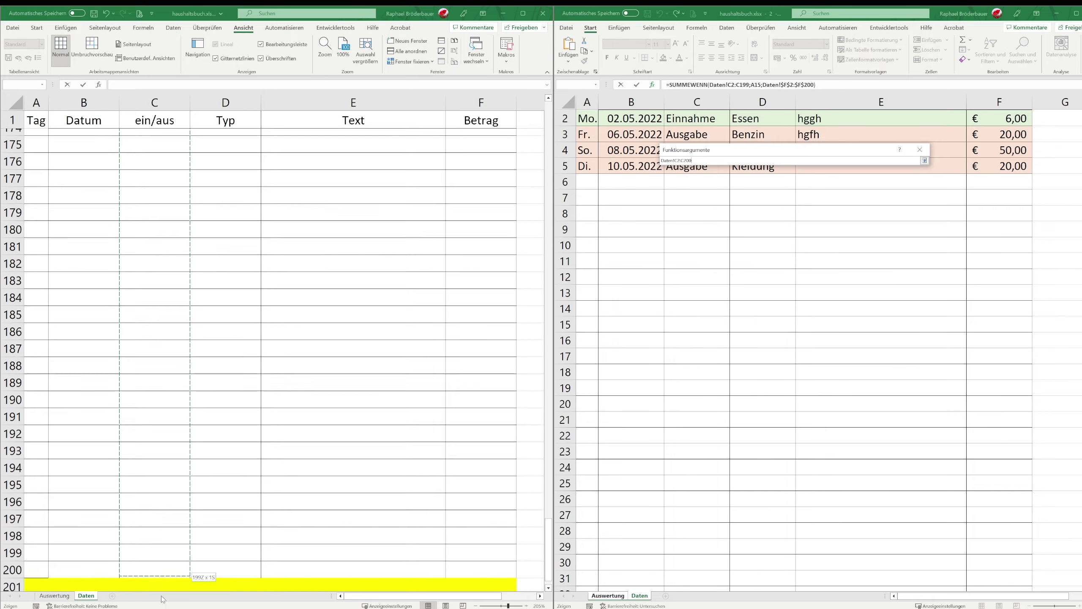
drag(163, 599, 210, 539)
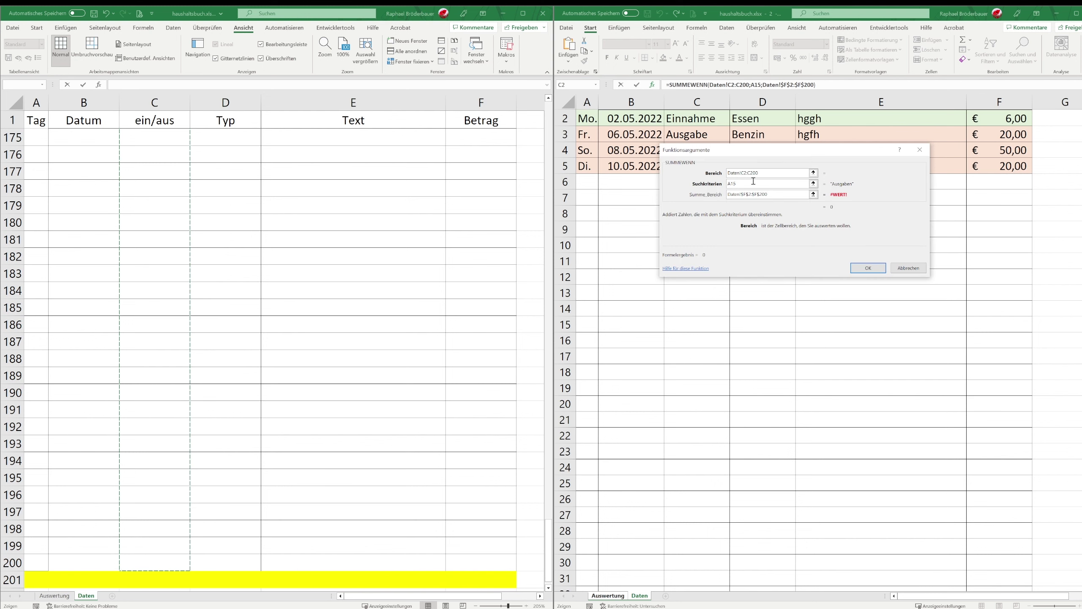
click(746, 173)
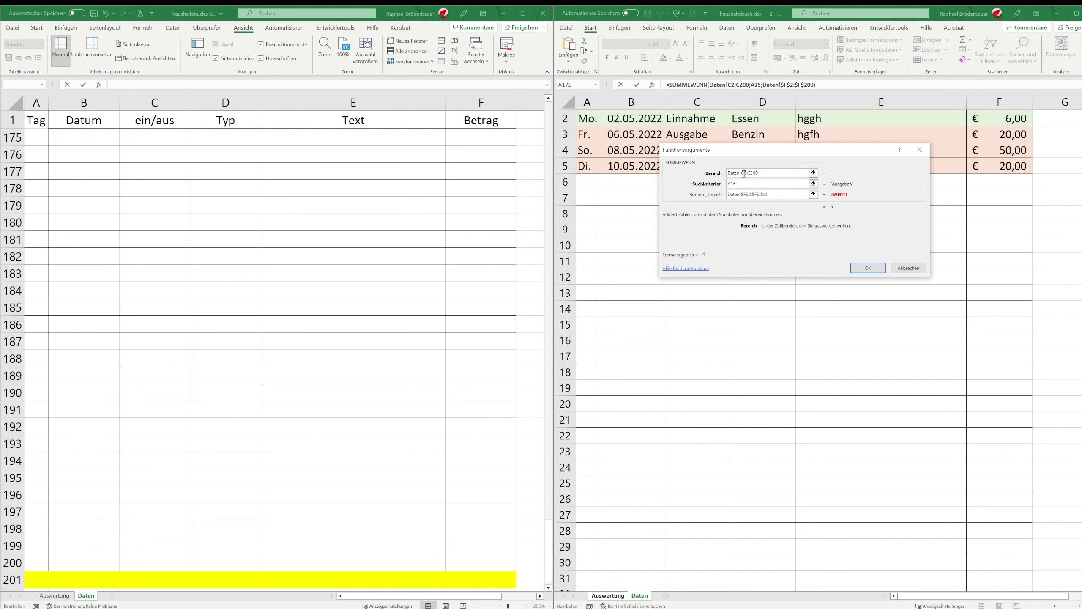
click(868, 268)
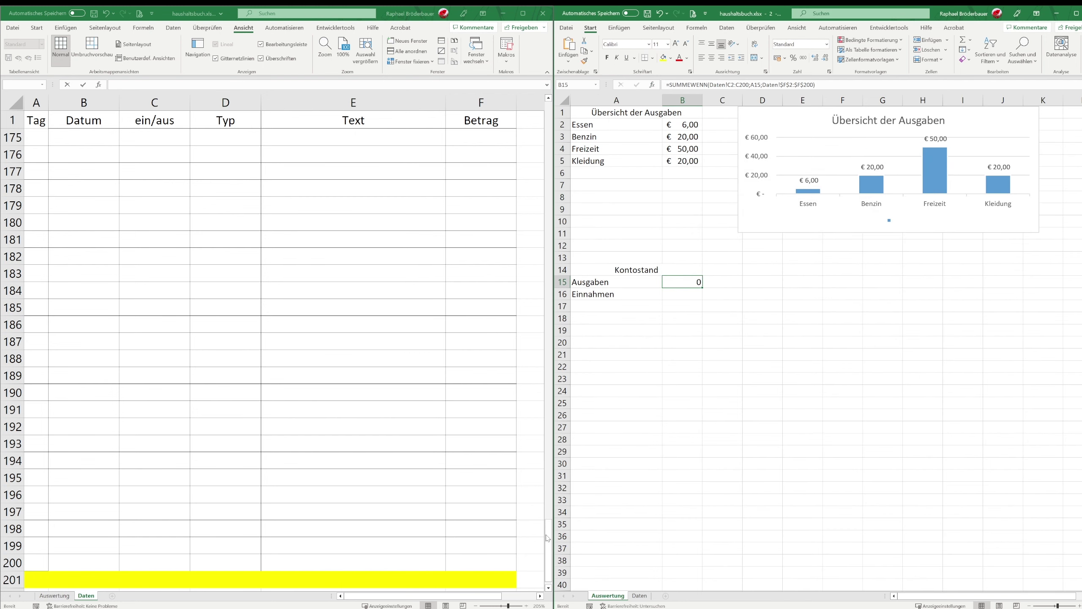
Rename the A15 label from Ausgaben to Ausgabe
drag(548, 538, 548, 128)
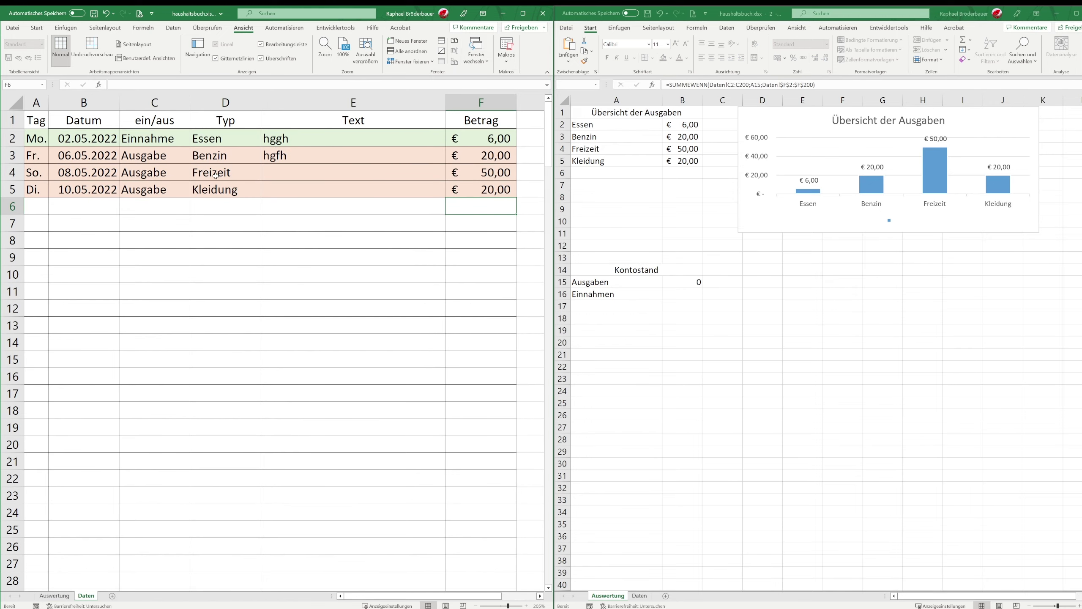
click(614, 286)
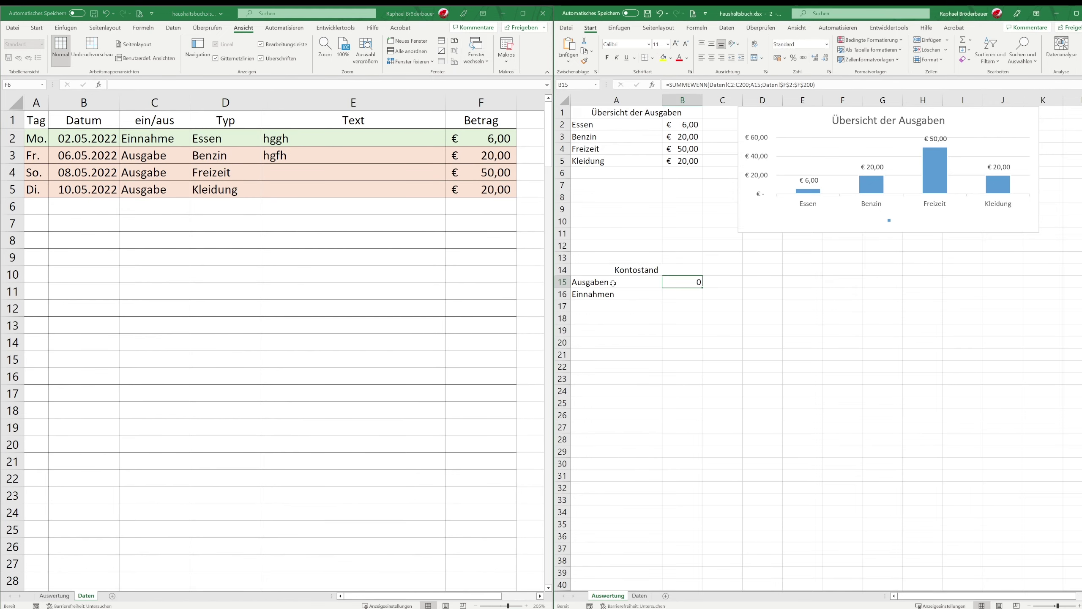
double_click(615, 283)
key(BackSpace)
key(Return)
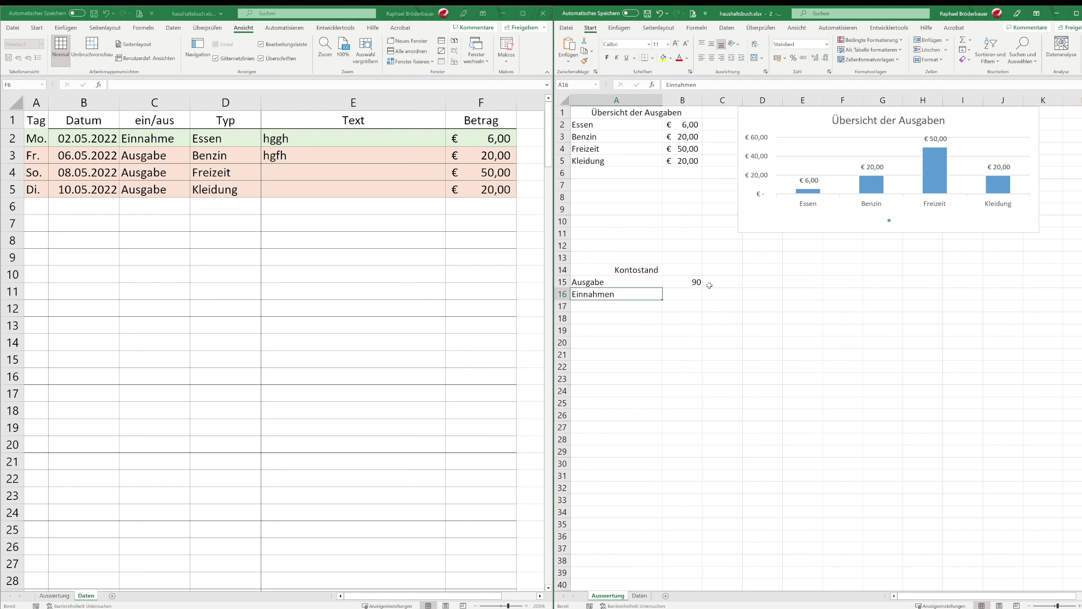
Make C2:C200 absolute in B15's formula, now showing 90, and copy it into B16
double_click(698, 282)
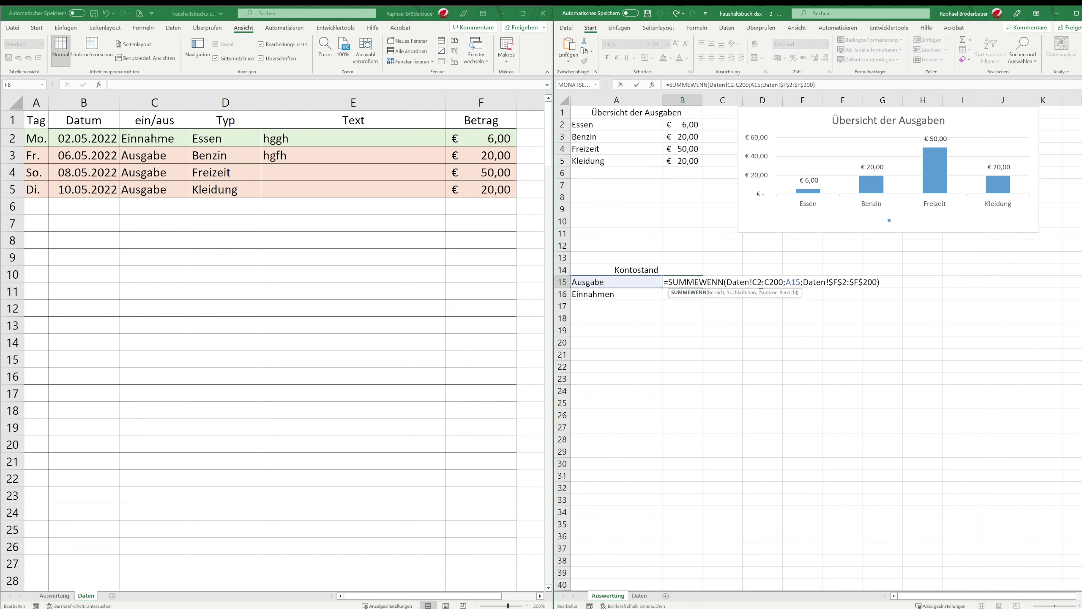
click(761, 283)
key(F4)
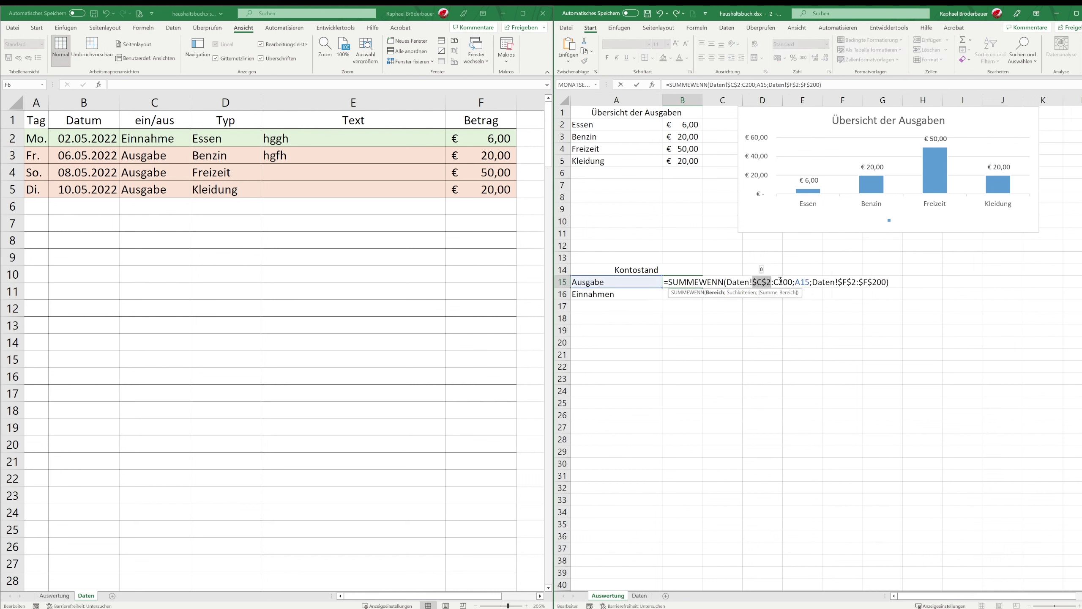
click(780, 282)
key(F4)
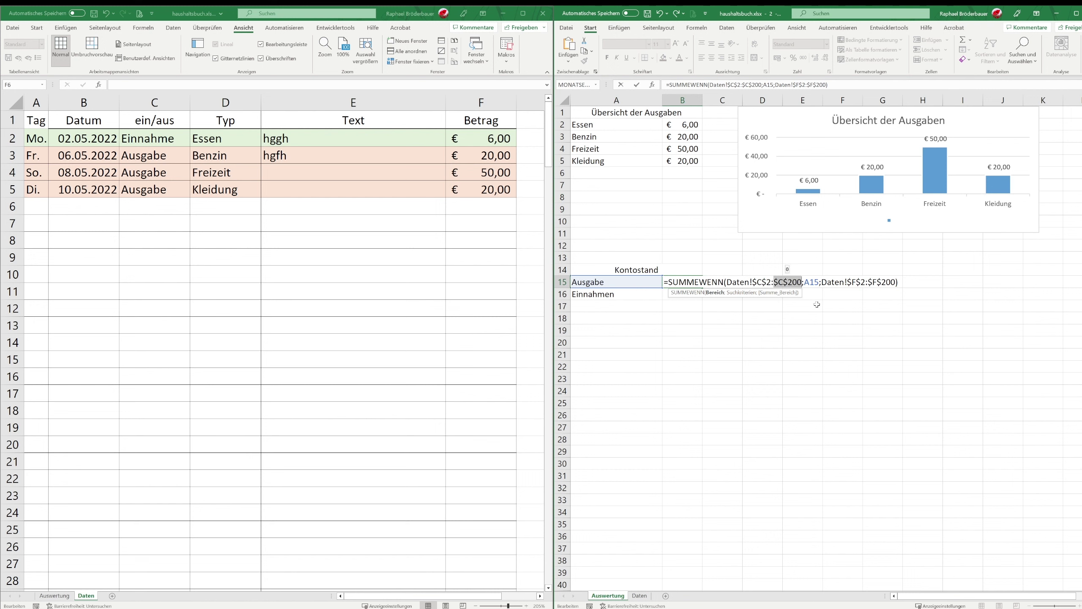
key(Return)
click(687, 282)
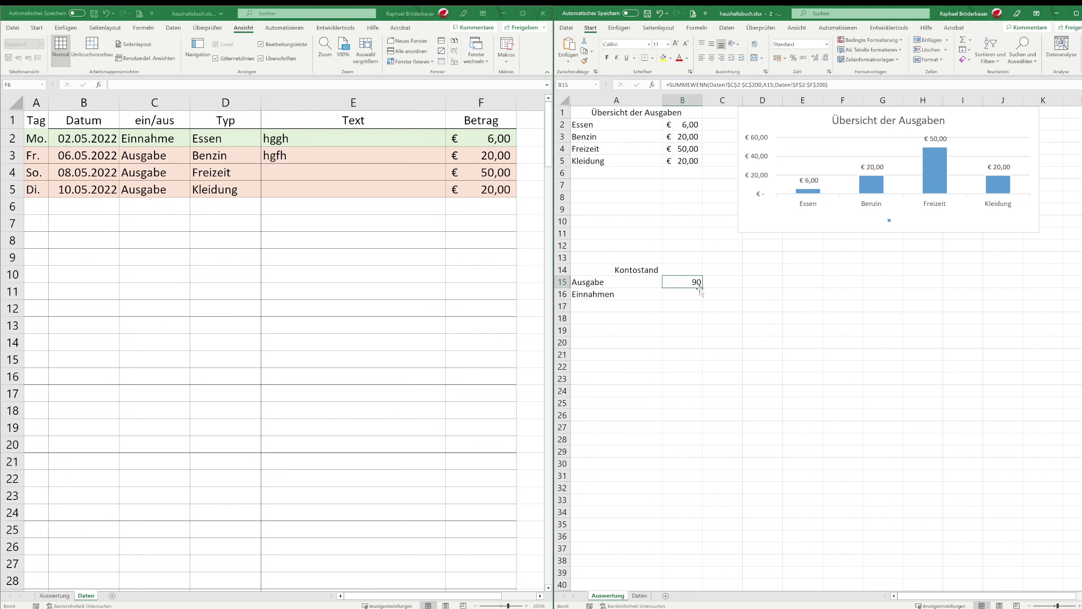
drag(702, 288, 707, 304)
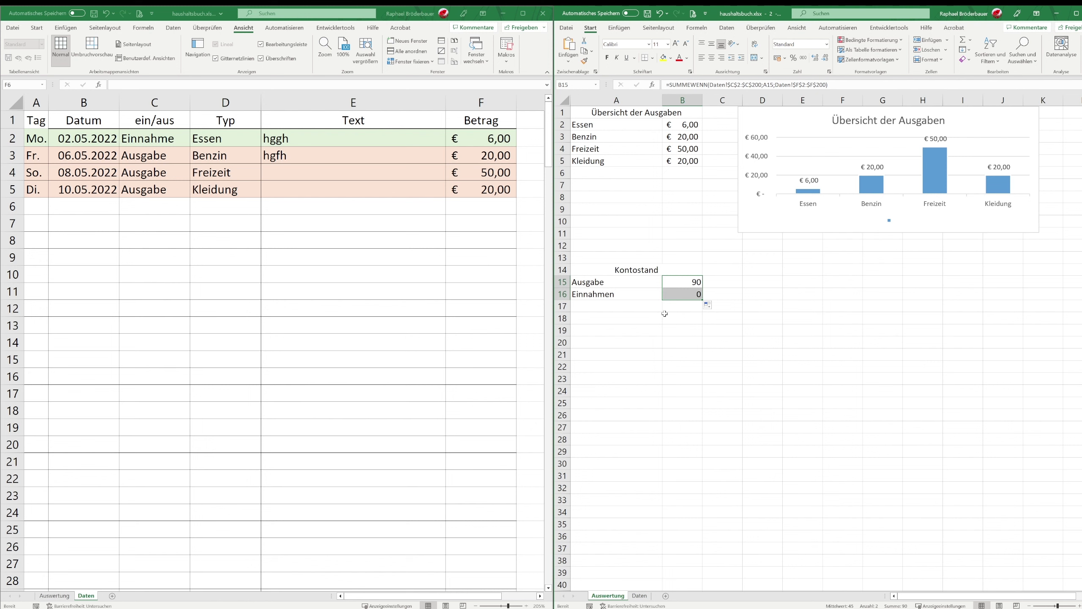
Relabel cell A16 from Einnahmen to Einnahme
click(615, 294)
double_click(615, 294)
double_click(597, 294)
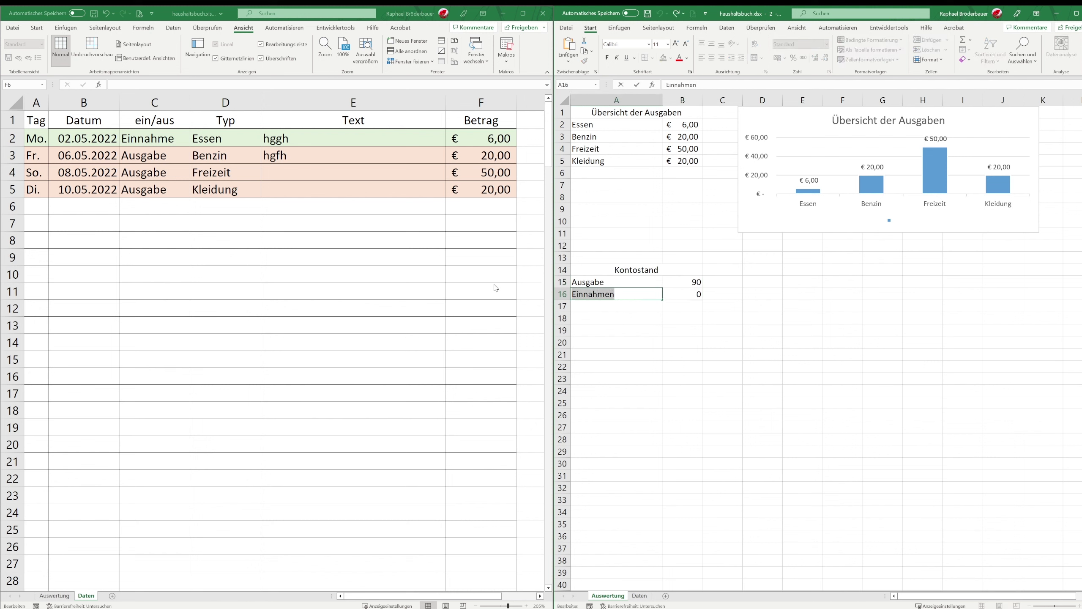
text(Ein)
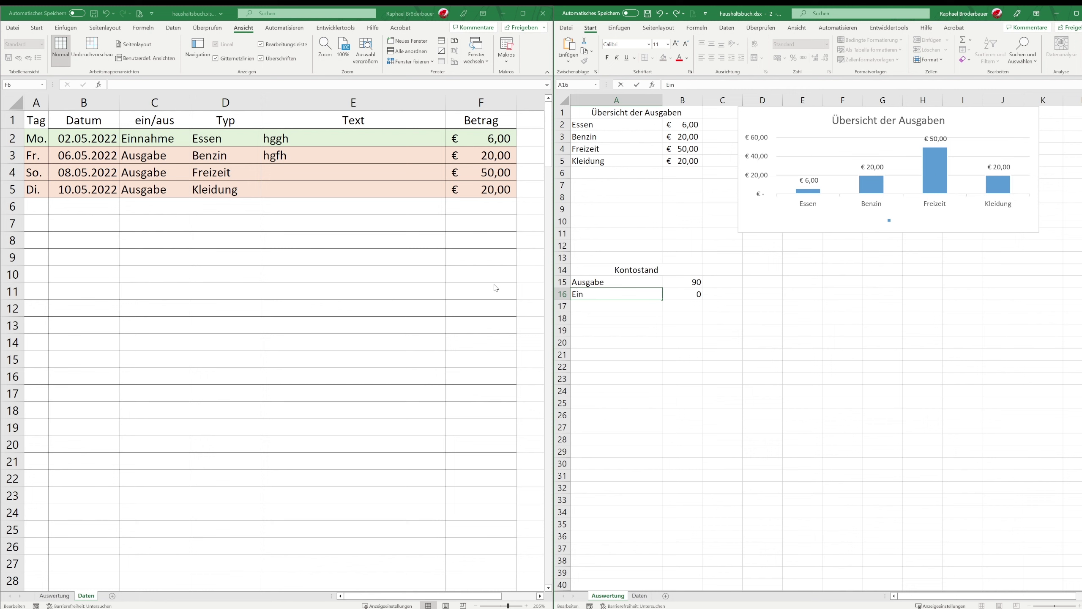
text(nahme)
key(Return)
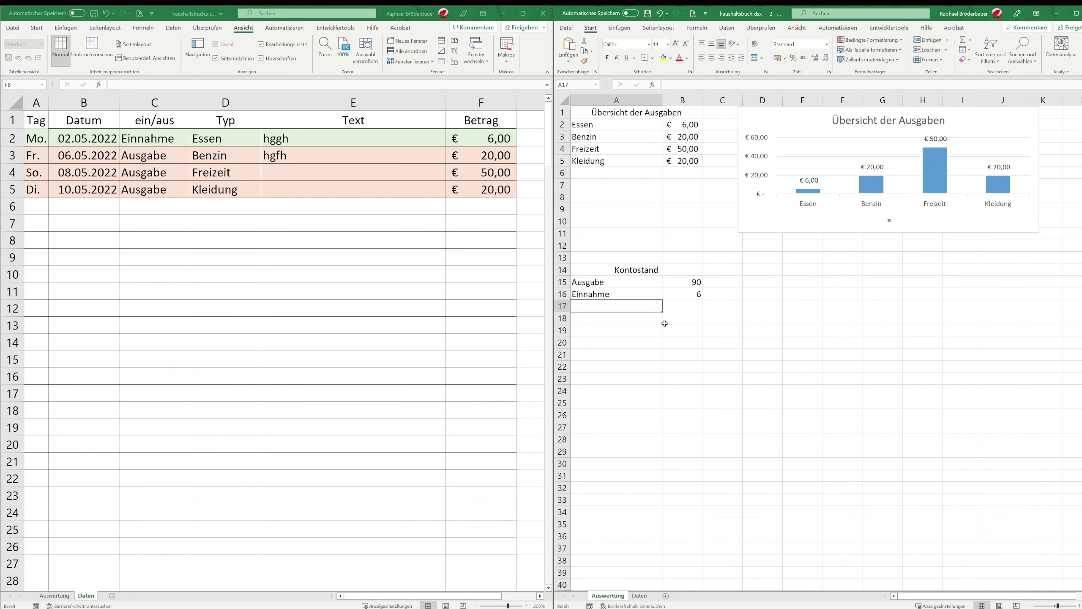
drag(682, 294, 632, 297)
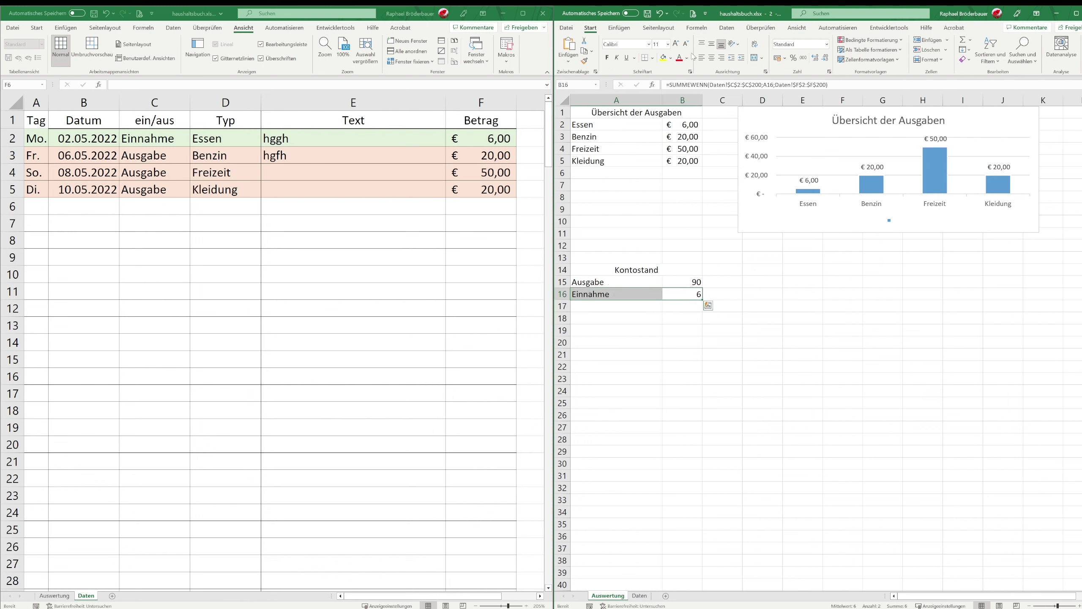
Add a Saldo label in A17 with the formula =B16-B15 in B17
click(619, 306)
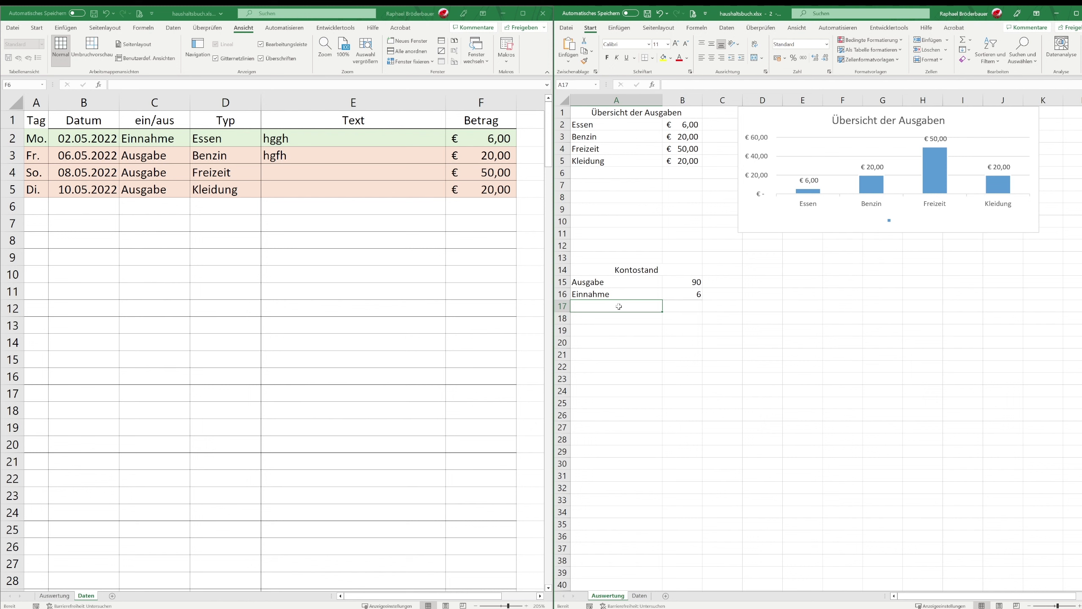
text(Saldo)
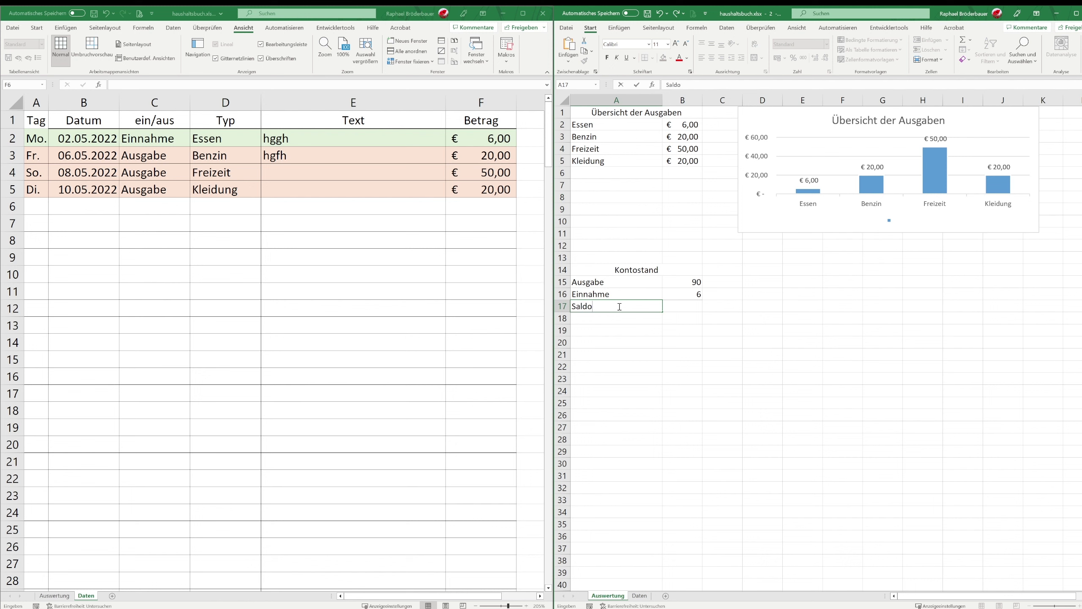
key(Tab)
text(=)
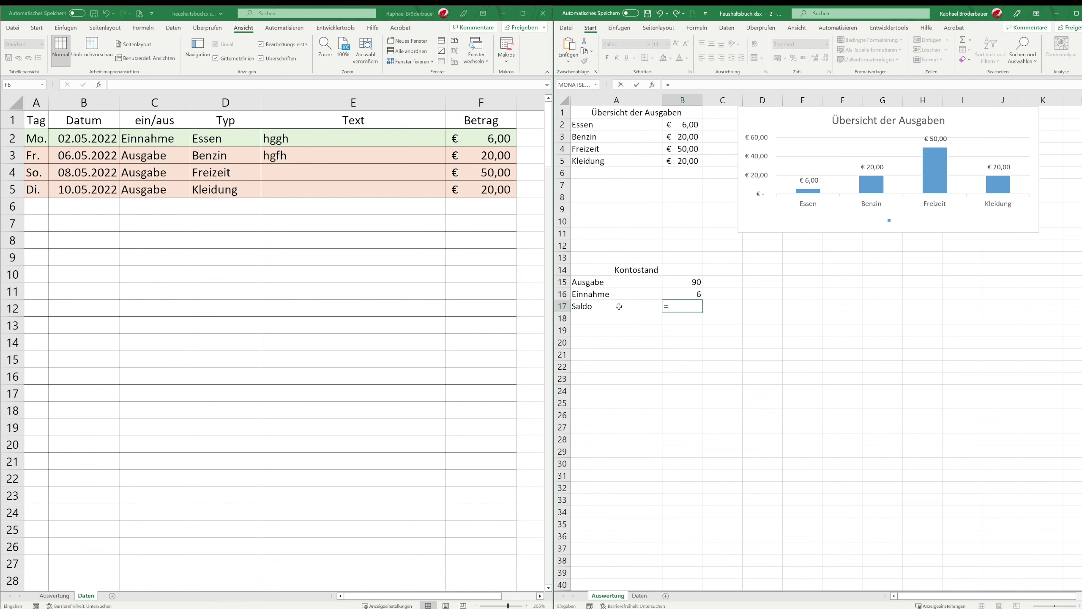
key(Up)
key(Up)
key(Up)
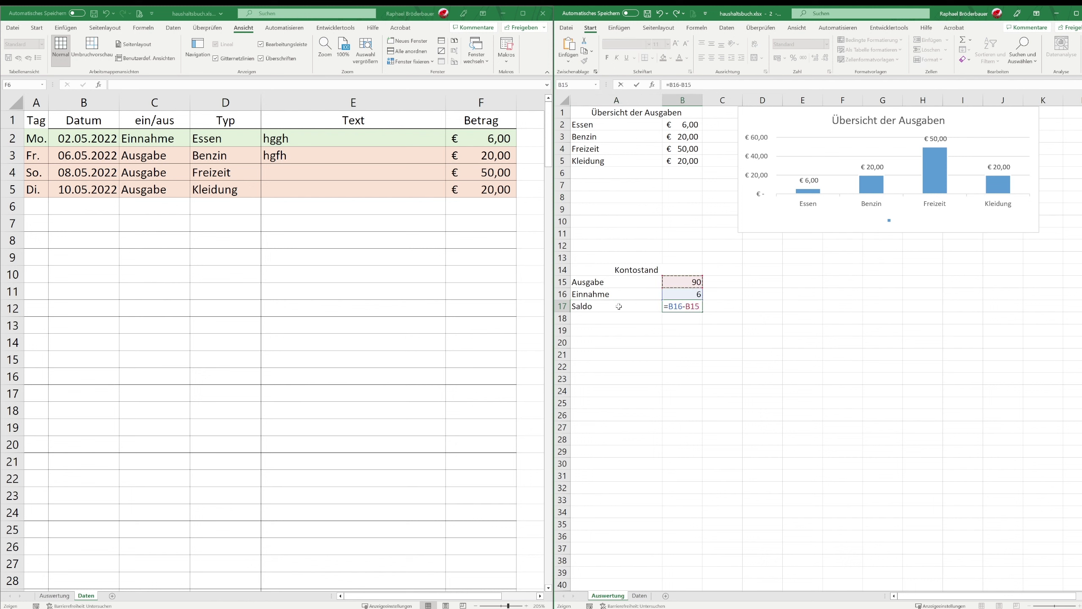
key(Return)
Apply the Accounting € format to the totals in B15:B17
click(689, 306)
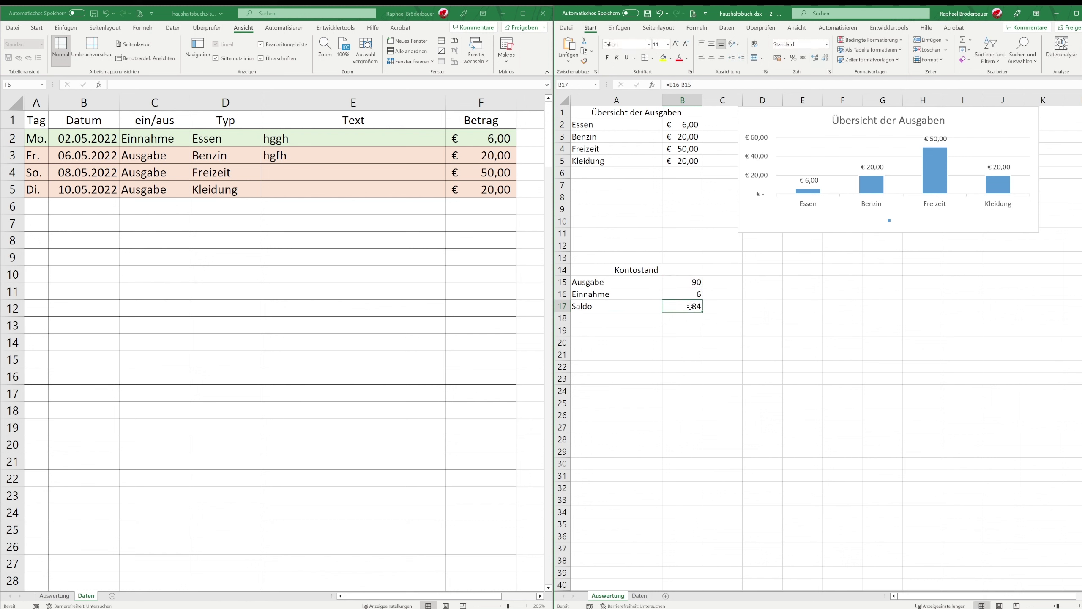
drag(691, 282, 691, 306)
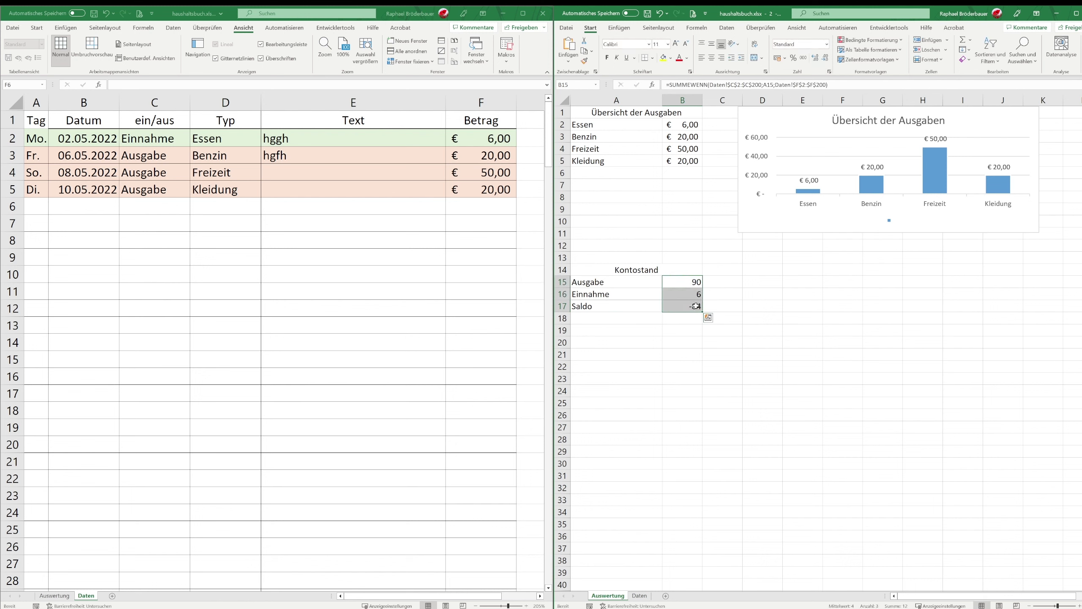
click(777, 58)
click(803, 282)
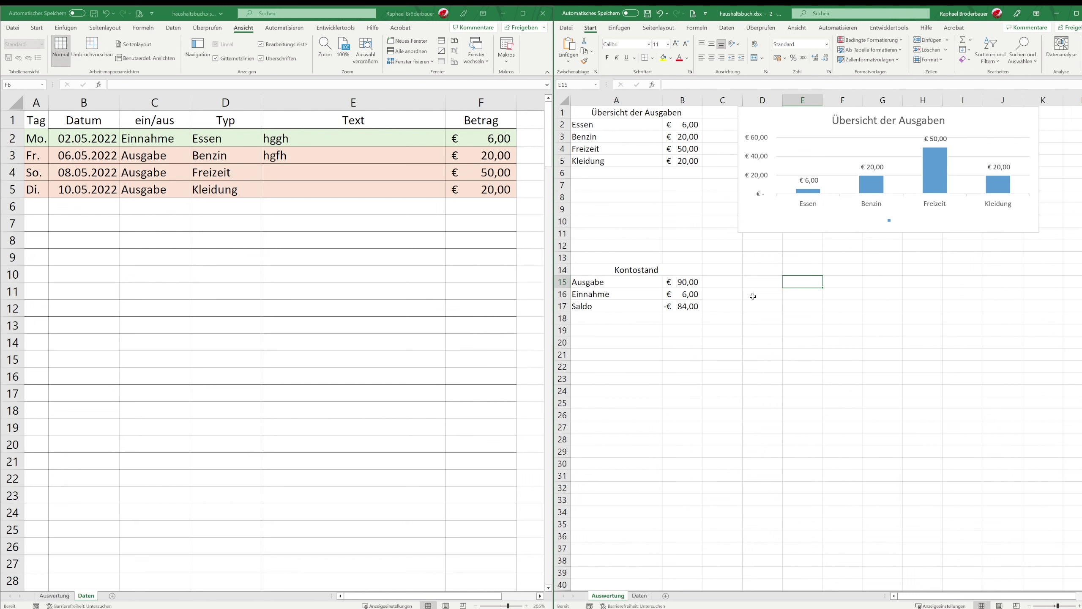
Insert a 2D pie chart of Ausgabe and Einnahme below the column chart, titled Kontostand
drag(635, 284, 666, 298)
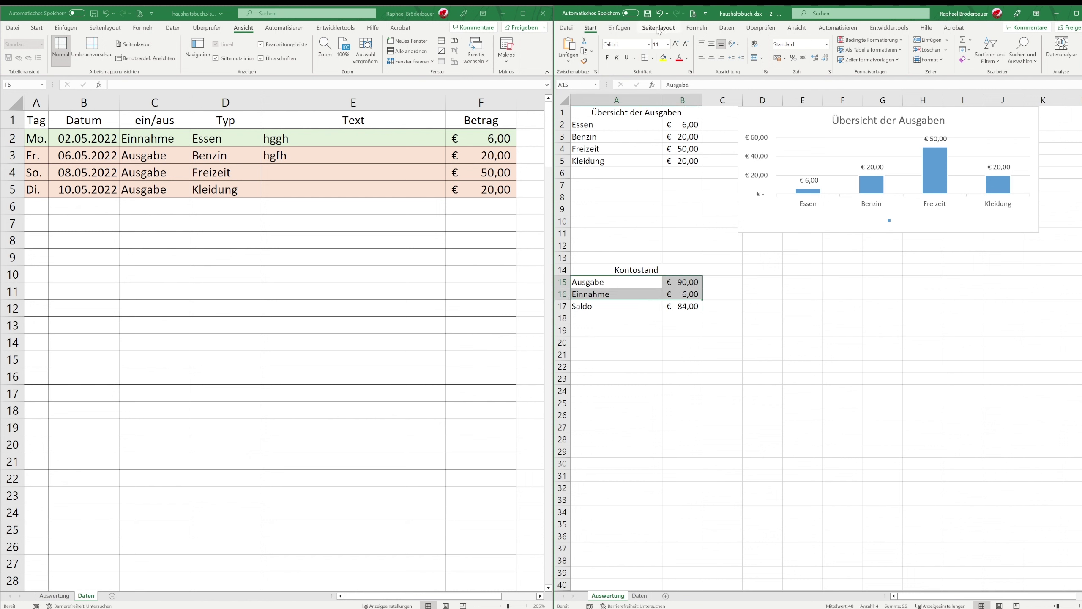
click(619, 27)
click(733, 59)
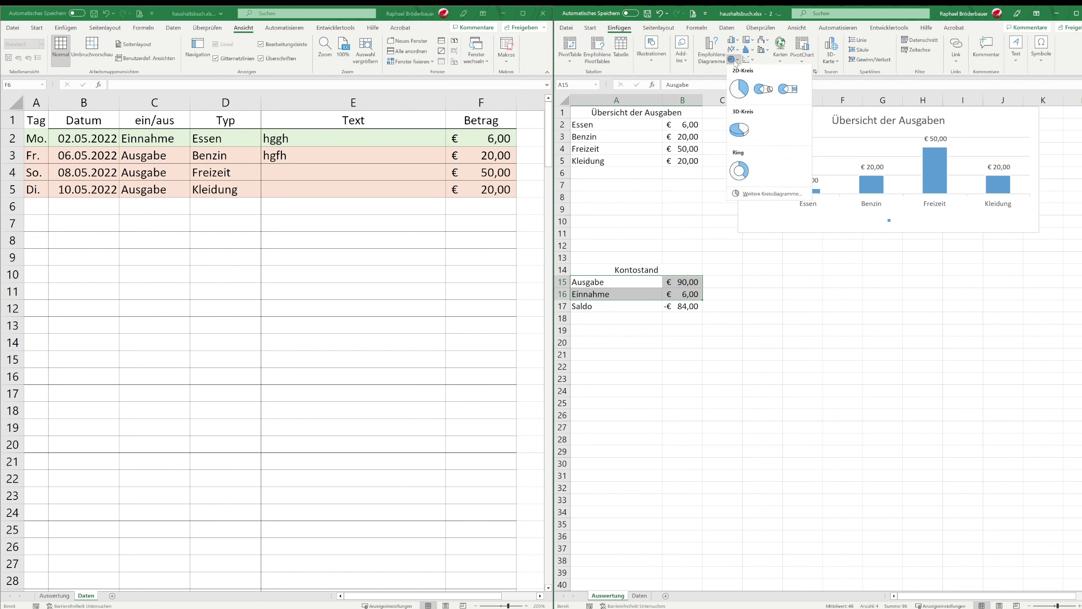
click(746, 94)
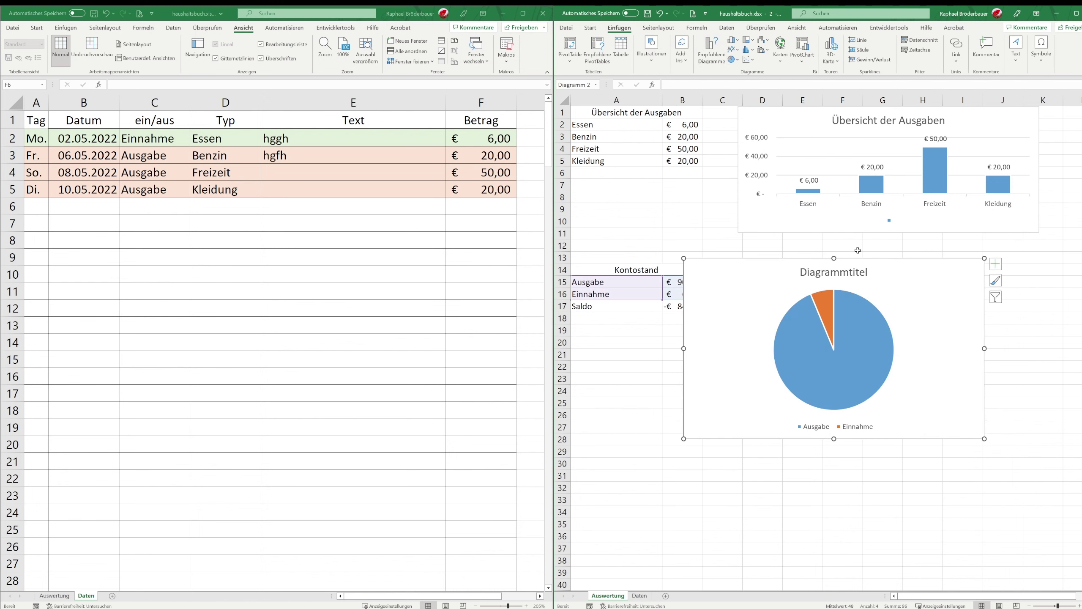
mouse_move(955, 300)
mouse_down()
mouse_move(992, 295)
mouse_move(1000, 278)
mouse_up()
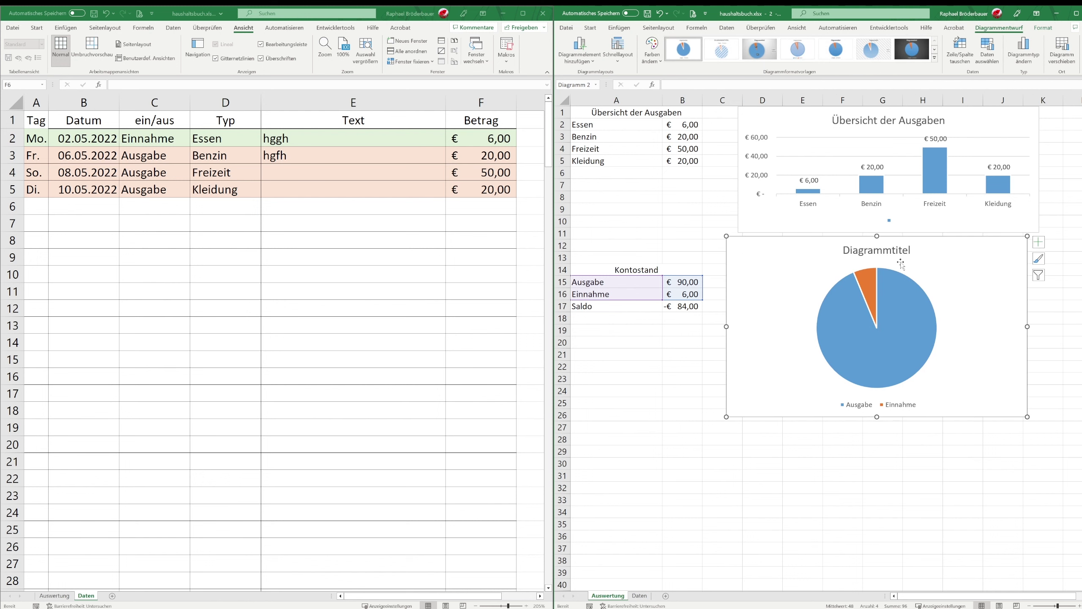
click(694, 82)
text(=)
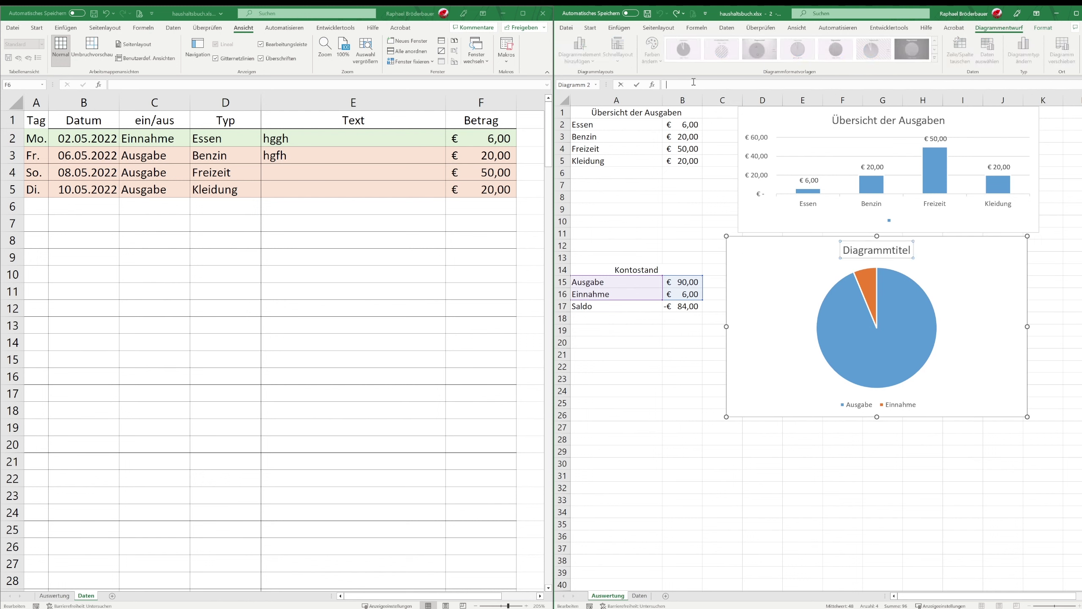
click(627, 272)
key(Return)
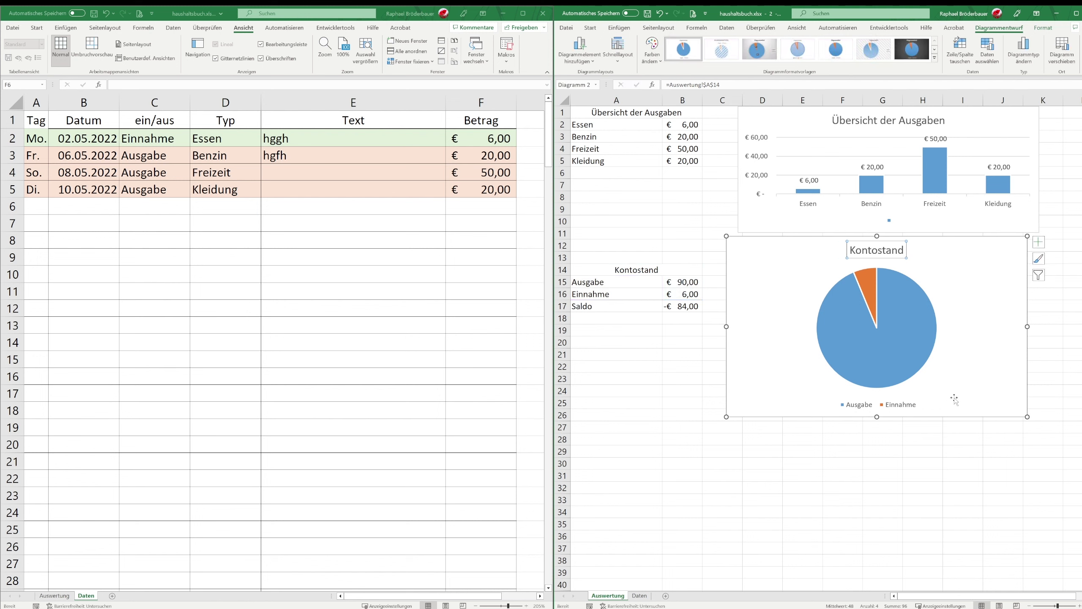
Label the pie slices with their amounts, €90,00 and €6,00, and nudge the chart right
click(955, 400)
click(871, 298)
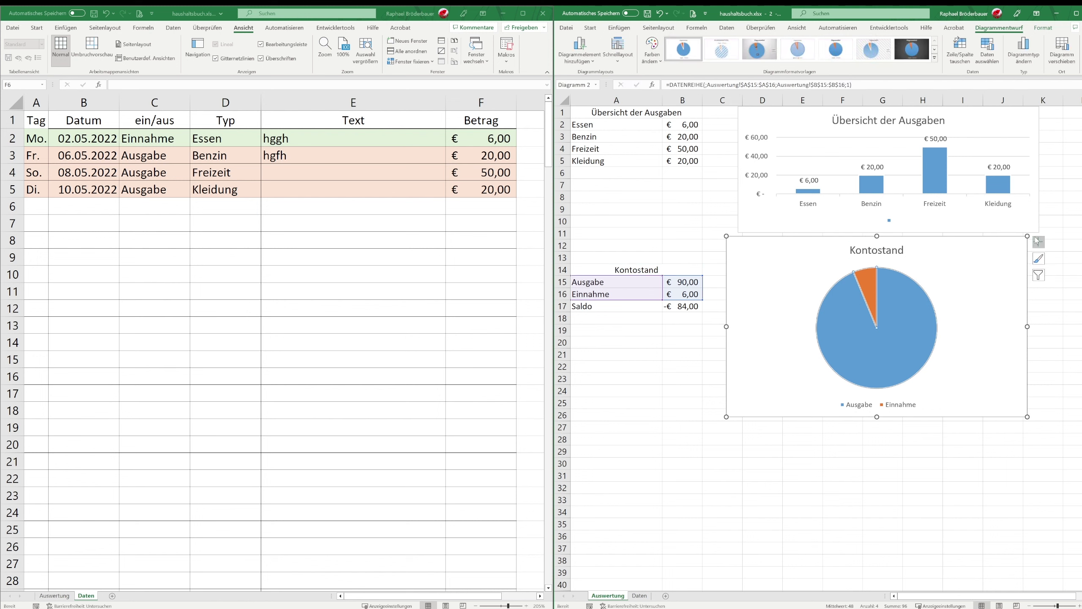
click(1039, 242)
click(644, 264)
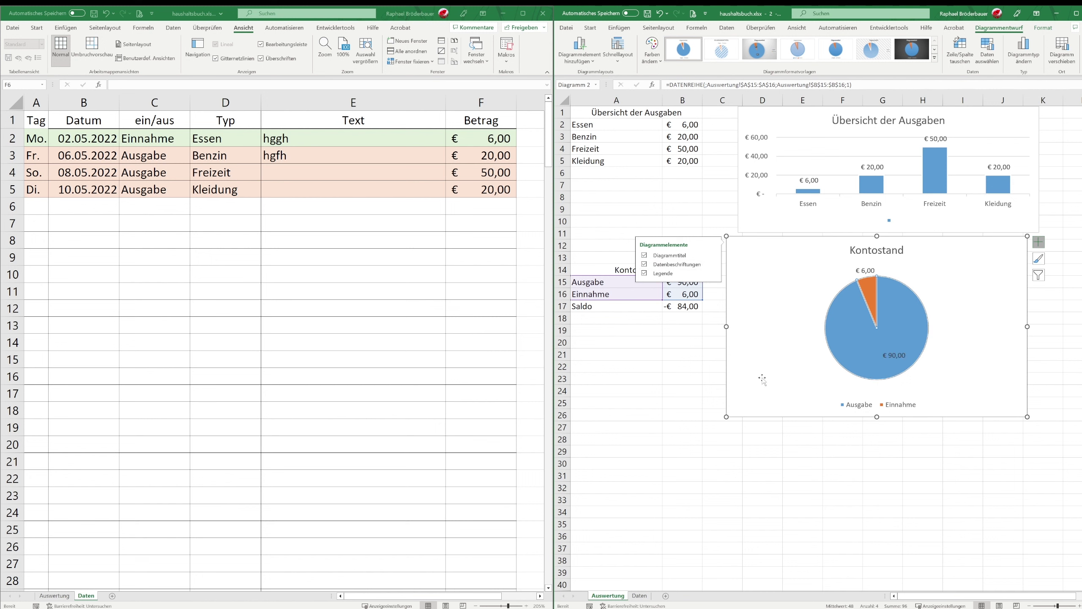
click(714, 264)
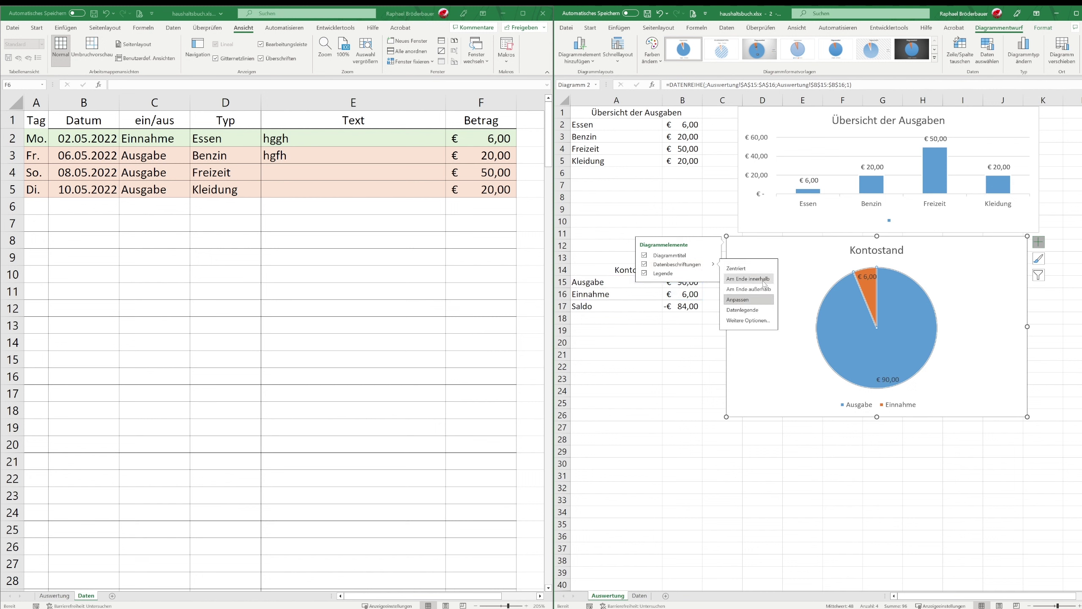
click(969, 477)
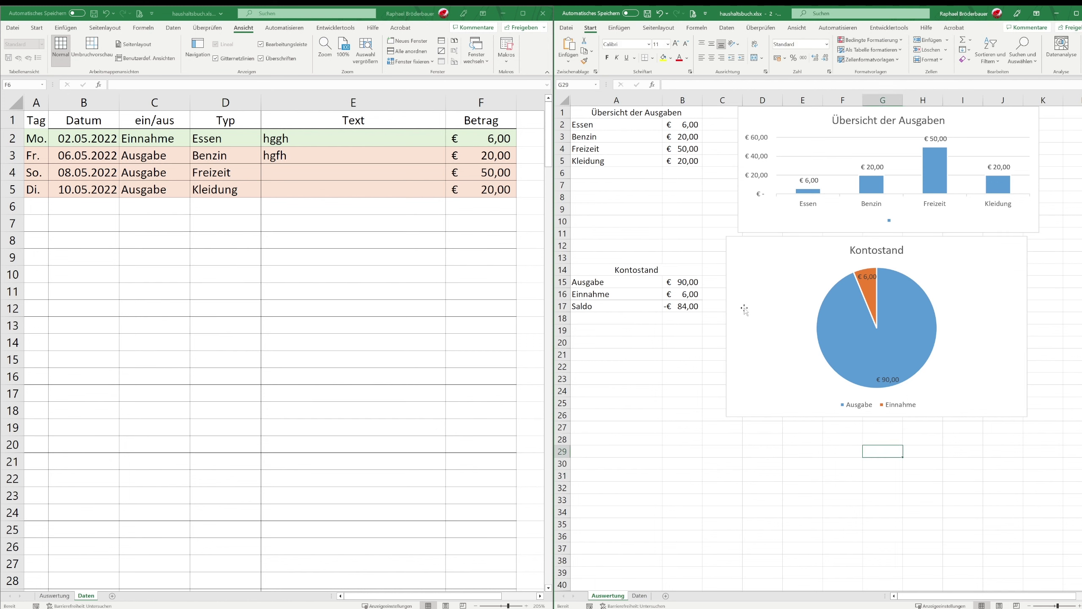
drag(744, 307, 756, 304)
click(668, 410)
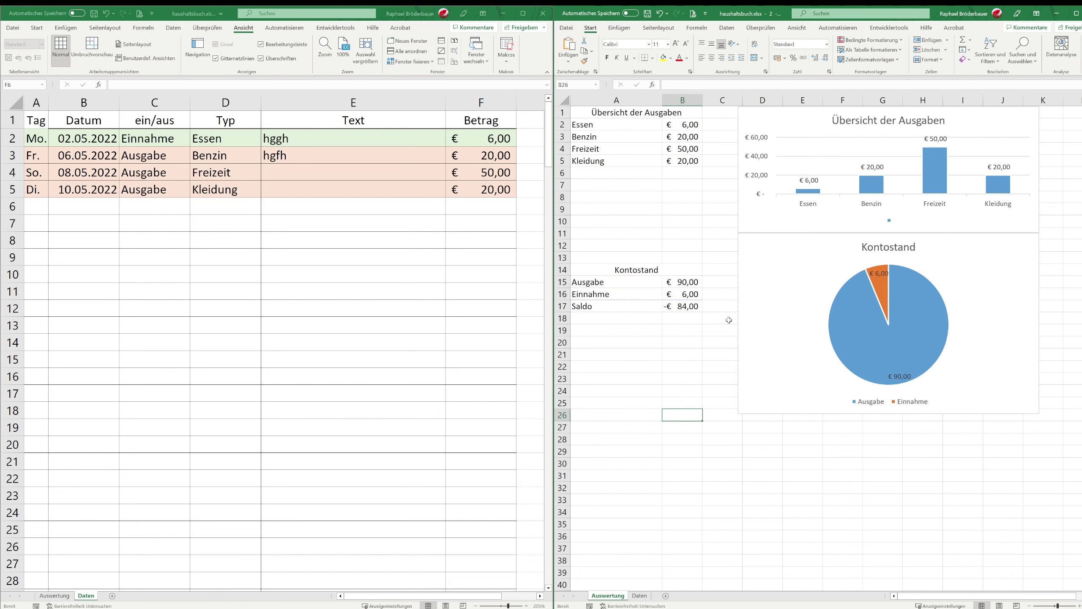
Enter day 12 in Daten cell B6
click(86, 205)
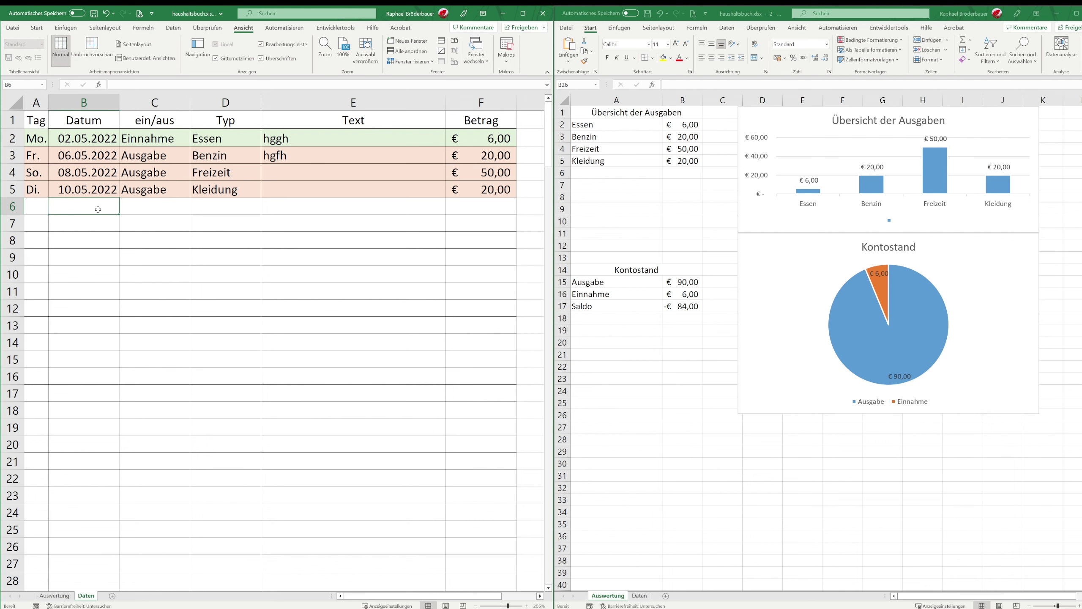
text(12)
key(ctrl+Return)
Complete B6 as 12.05.2022 and enter Einnahme in C6
double_click(98, 209)
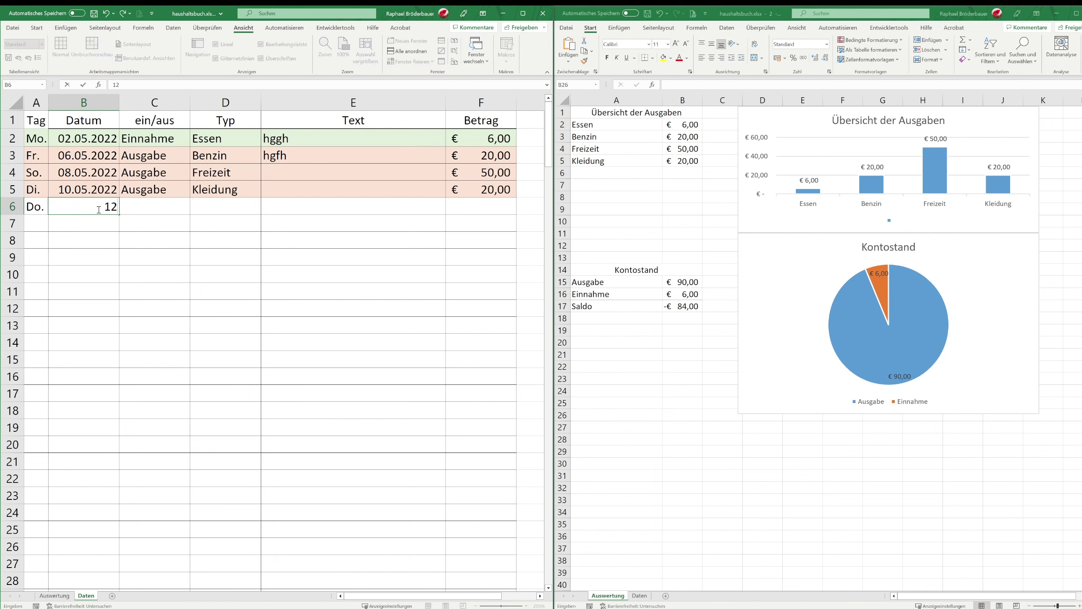
text(.5.2)
text(2)
click(131, 211)
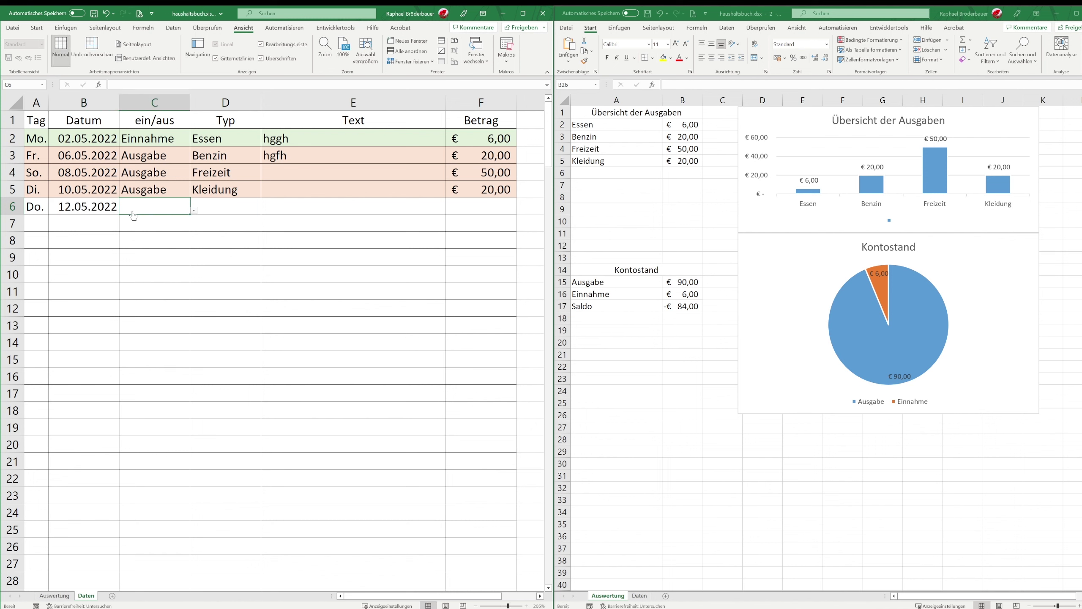
text(ein)
key(ctrl+Return)
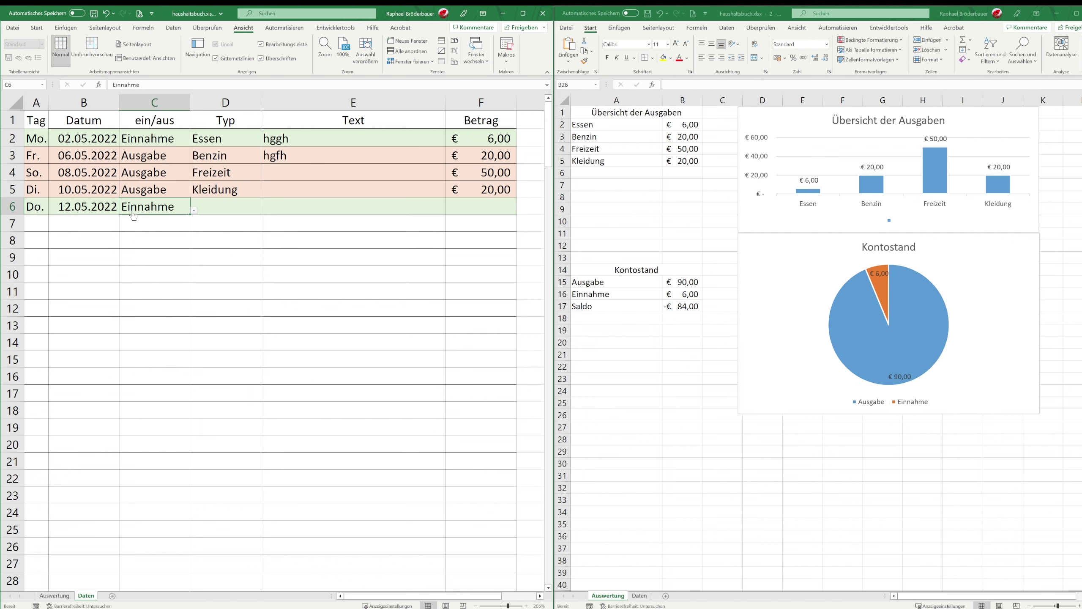
Set D6's type to Benzin from the dropdown after Lohn is rejected
click(221, 206)
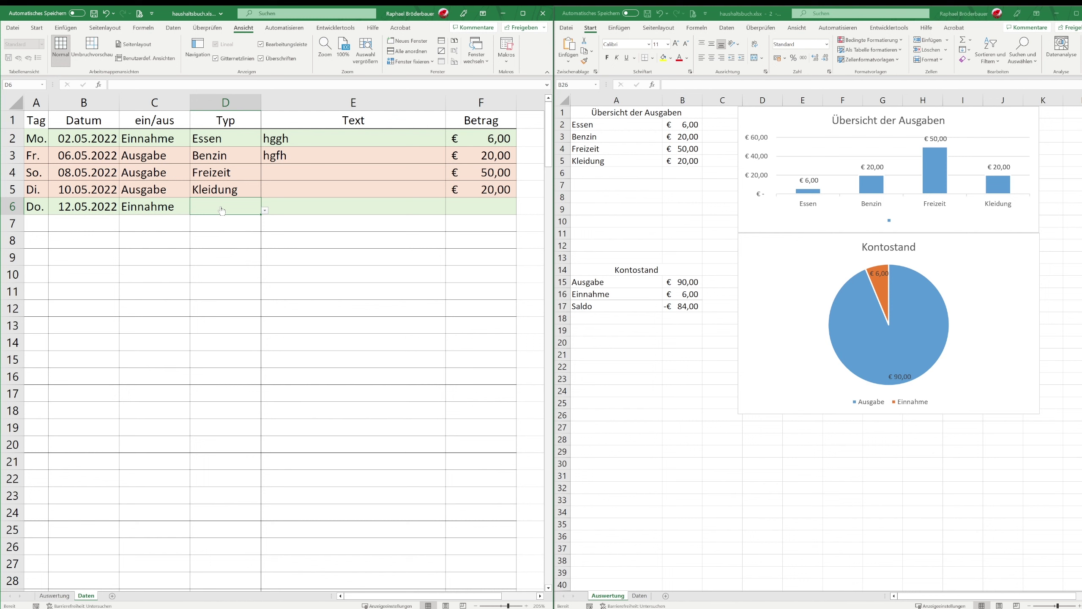
text(Lohn)
key(Return)
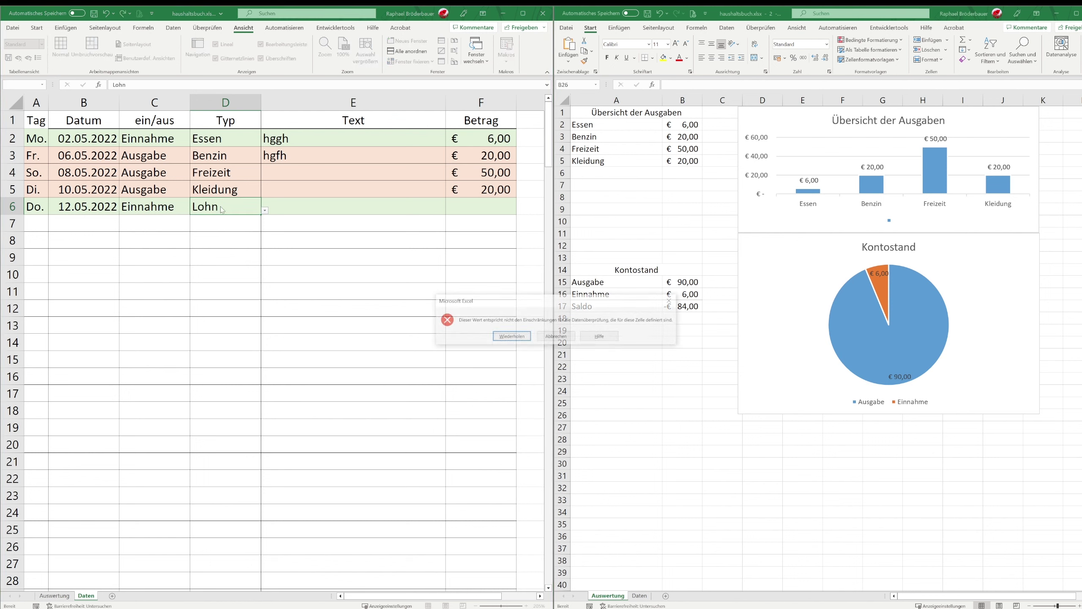
key(Escape)
click(265, 210)
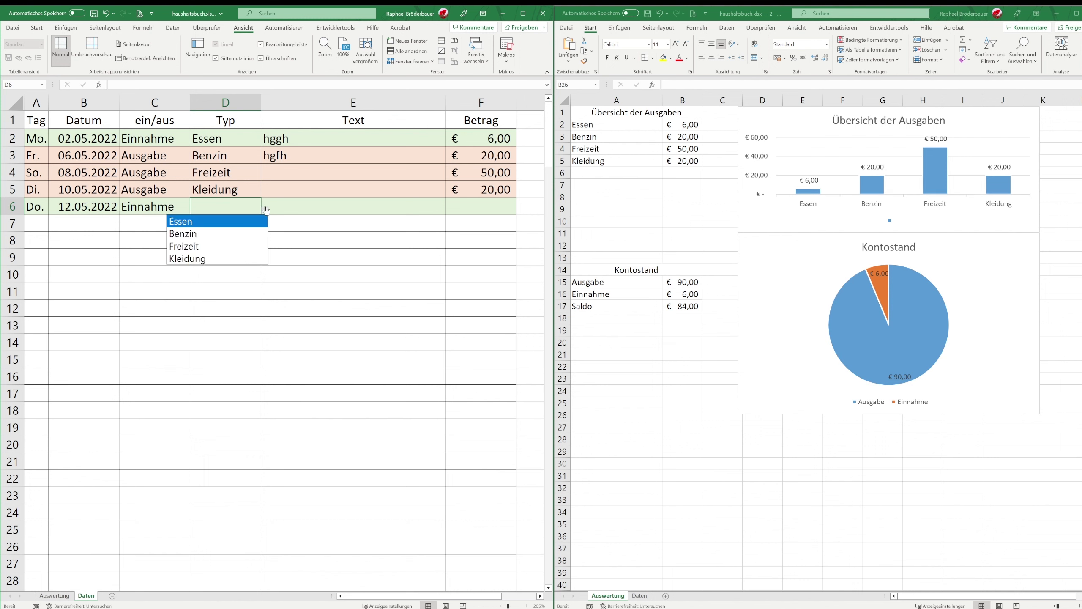
click(187, 233)
click(494, 206)
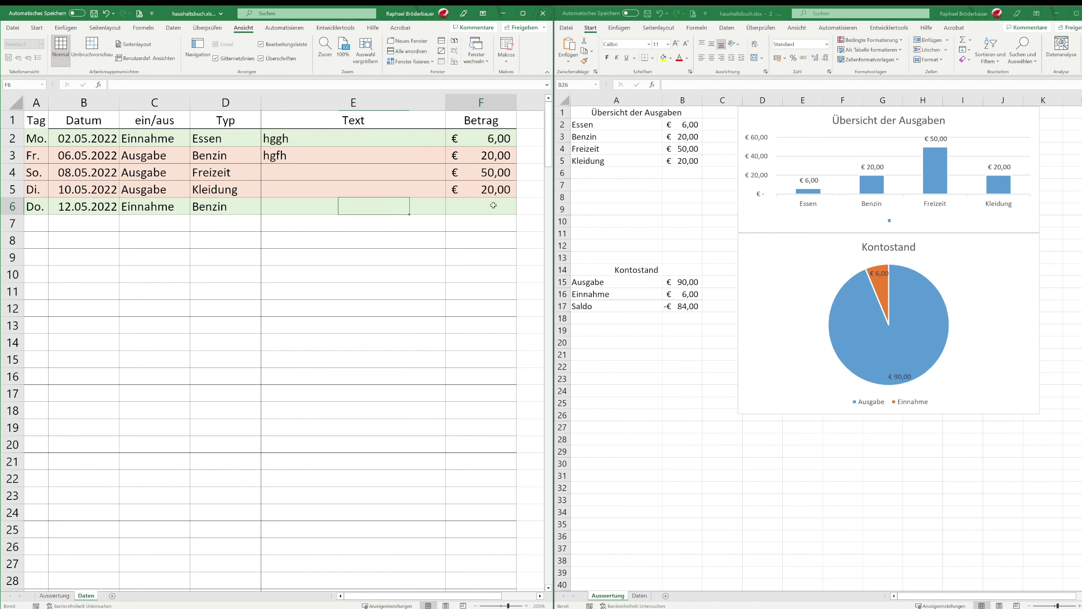
click(225, 207)
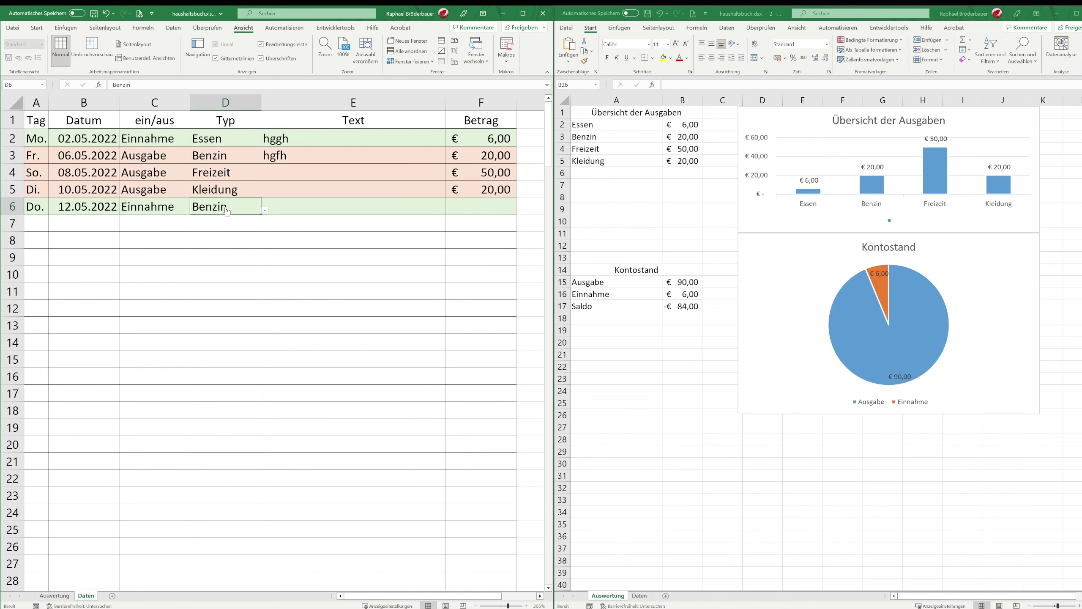
Select the Typ column from D2 down and maximize the Daten window to full screen
click(90, 30)
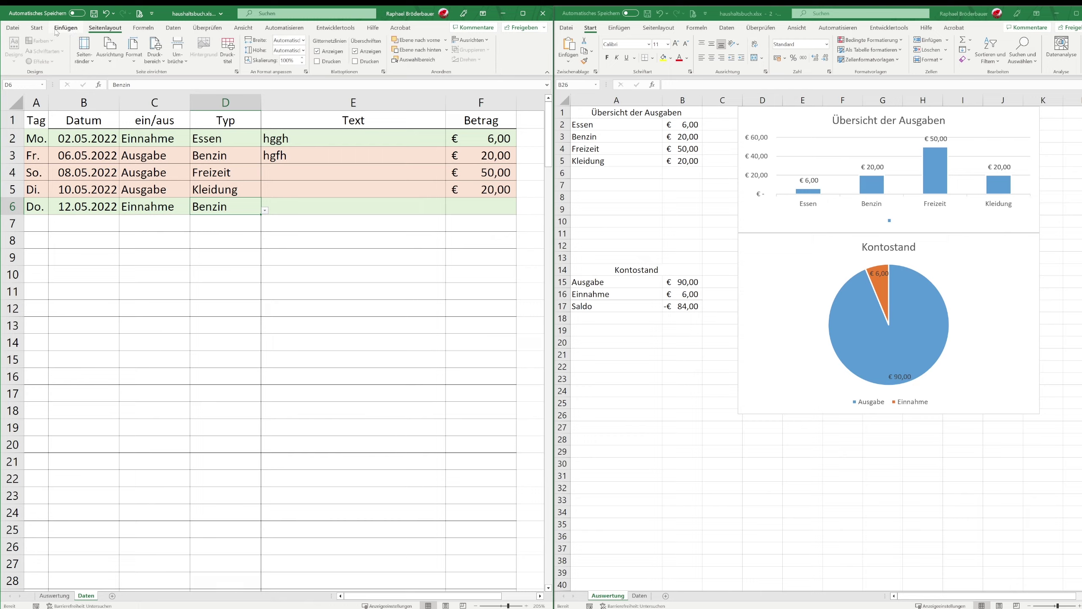
drag(226, 137, 228, 579)
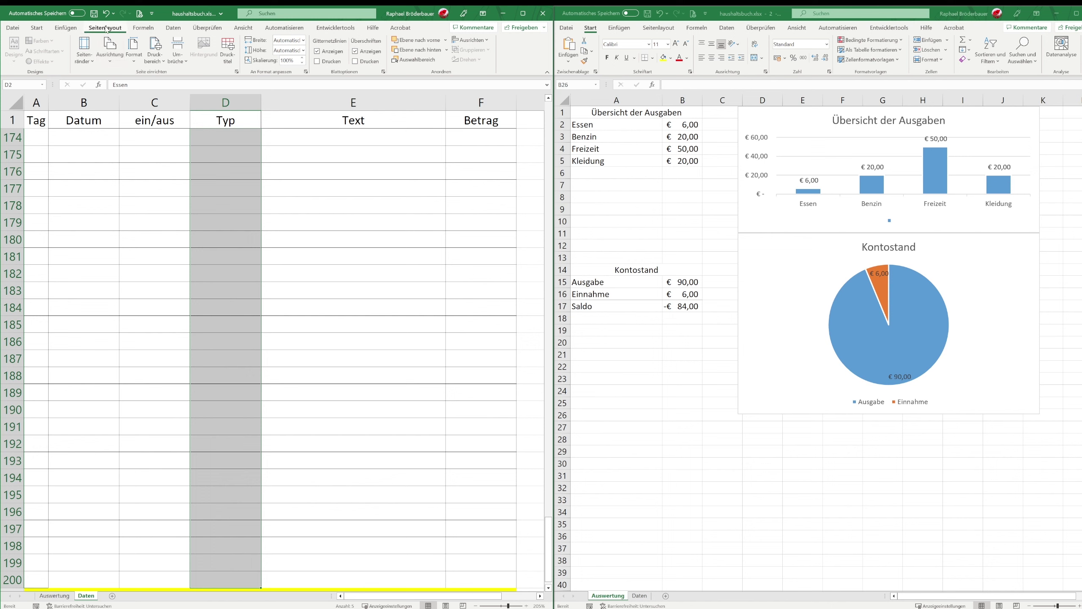
click(174, 29)
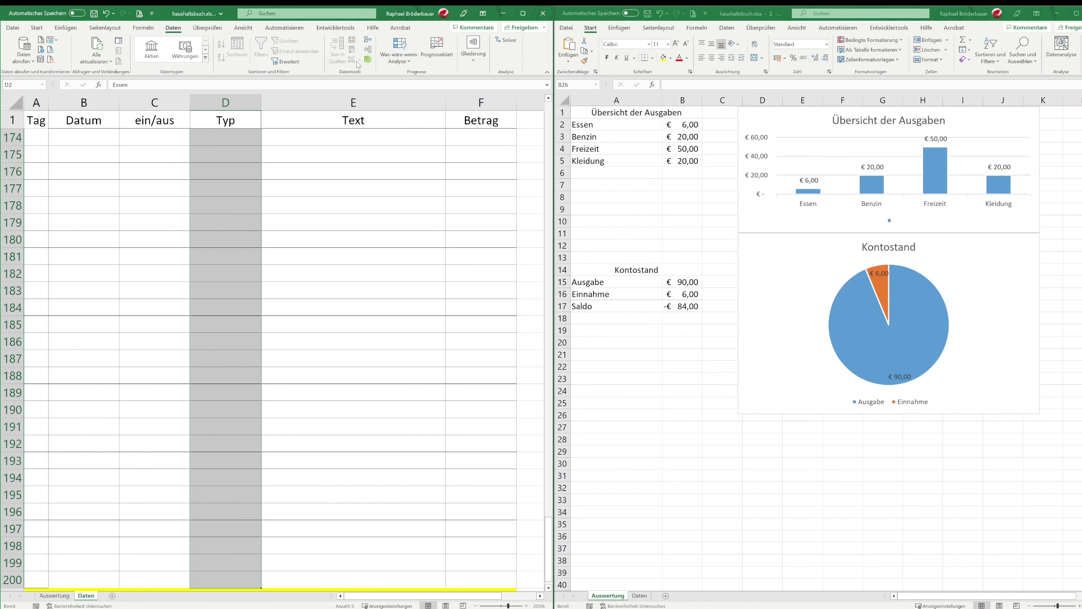
click(368, 40)
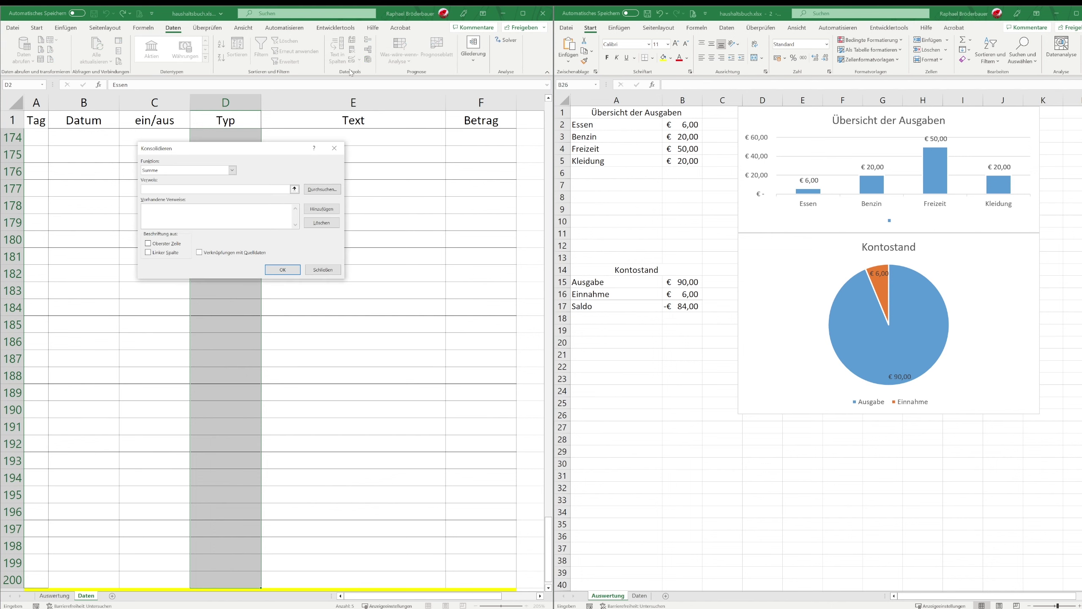
key(Escape)
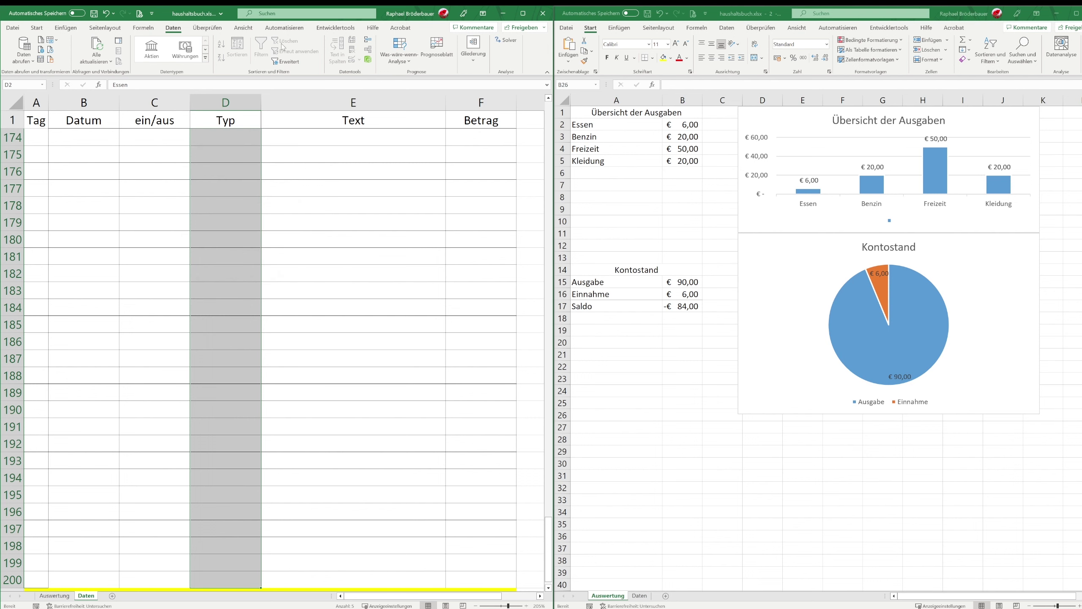
click(523, 14)
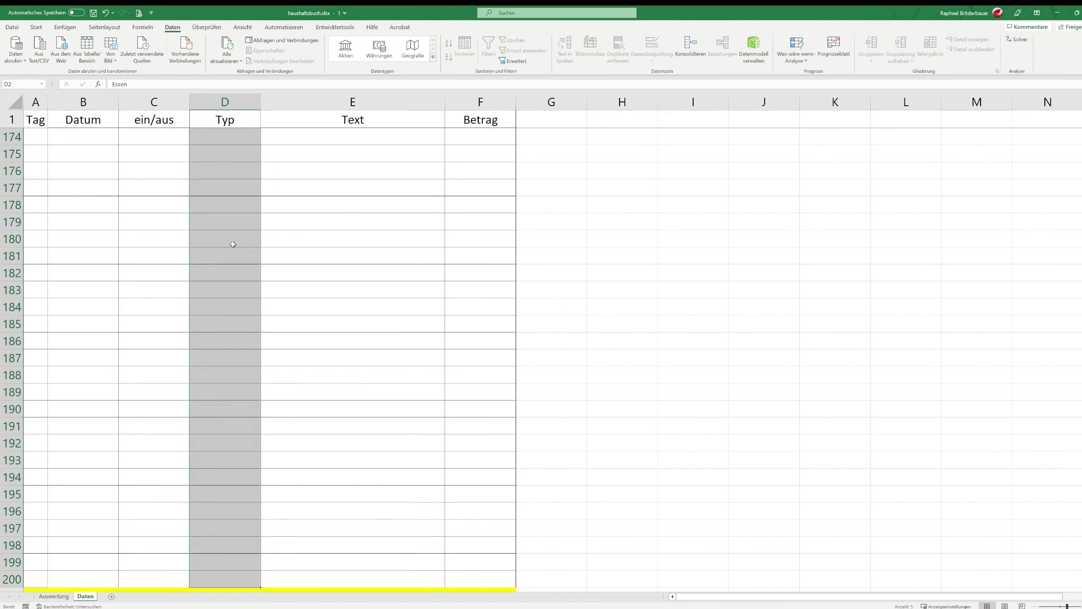
Scroll to the top of the Daten table and inspect the context menus around D2
scroll(232, 243, up, 4)
scroll(252, 229, up, 9)
scroll(254, 224, up, 8)
scroll(254, 222, up, 7)
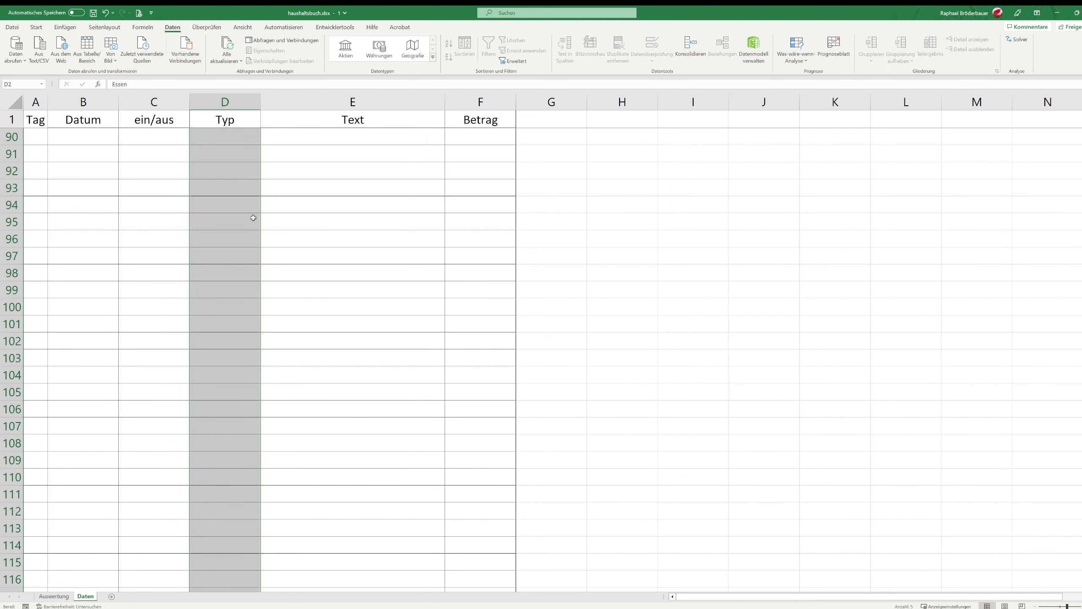
scroll(243, 188, up, 5)
scroll(247, 180, up, 10)
scroll(243, 149, up, 12)
scroll(239, 167, up, 3)
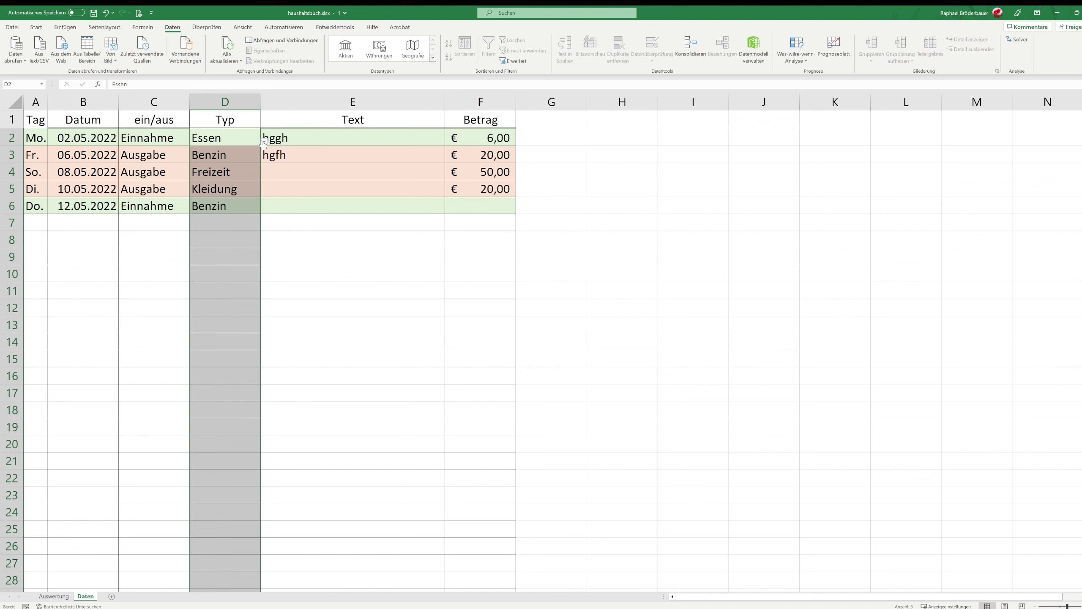
right_click(230, 133)
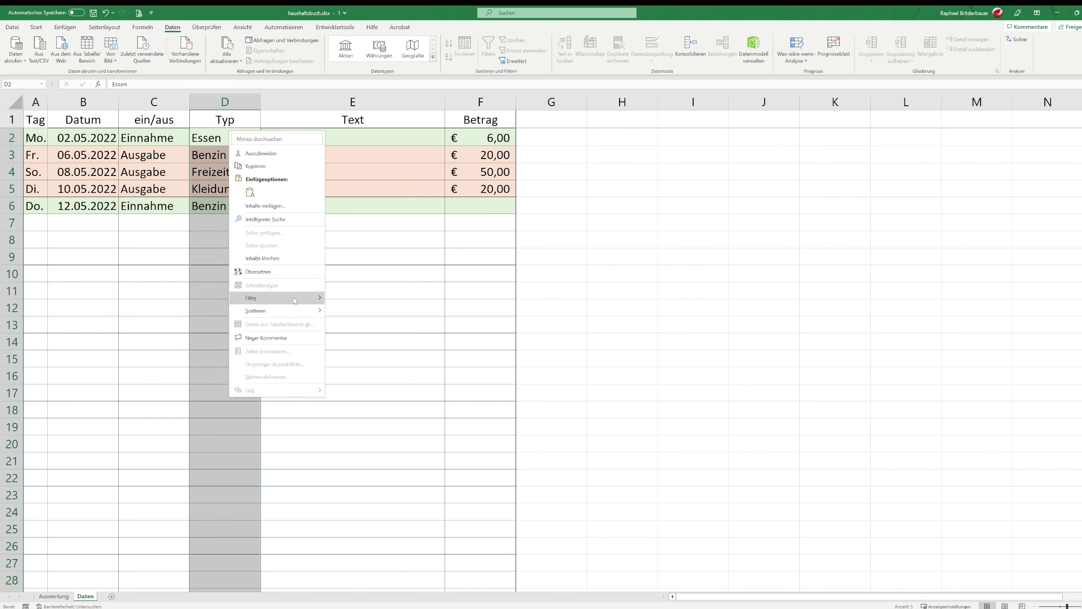
click(212, 144)
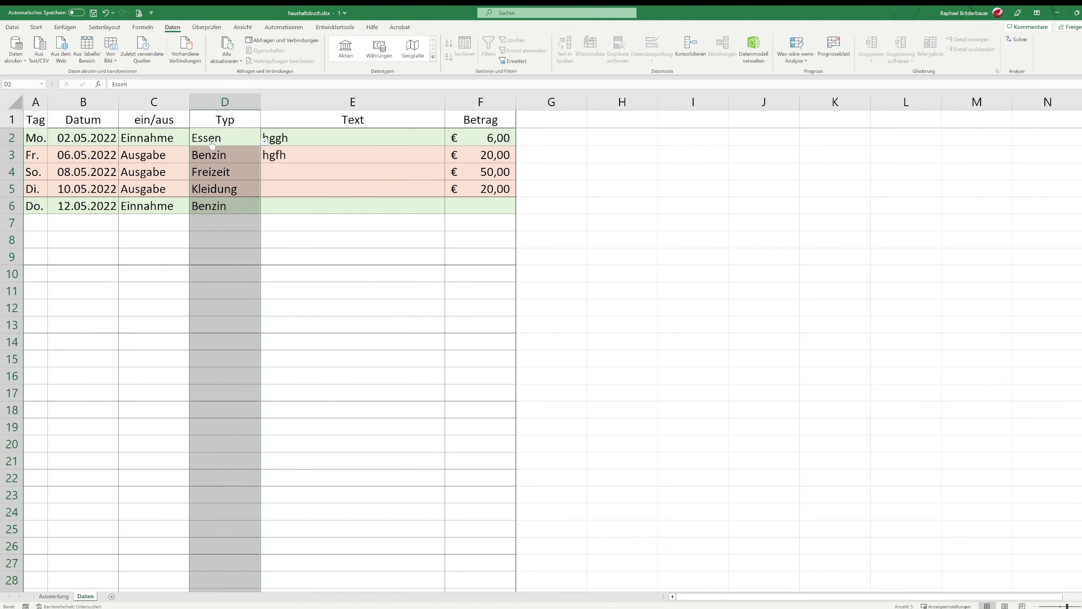
click(265, 142)
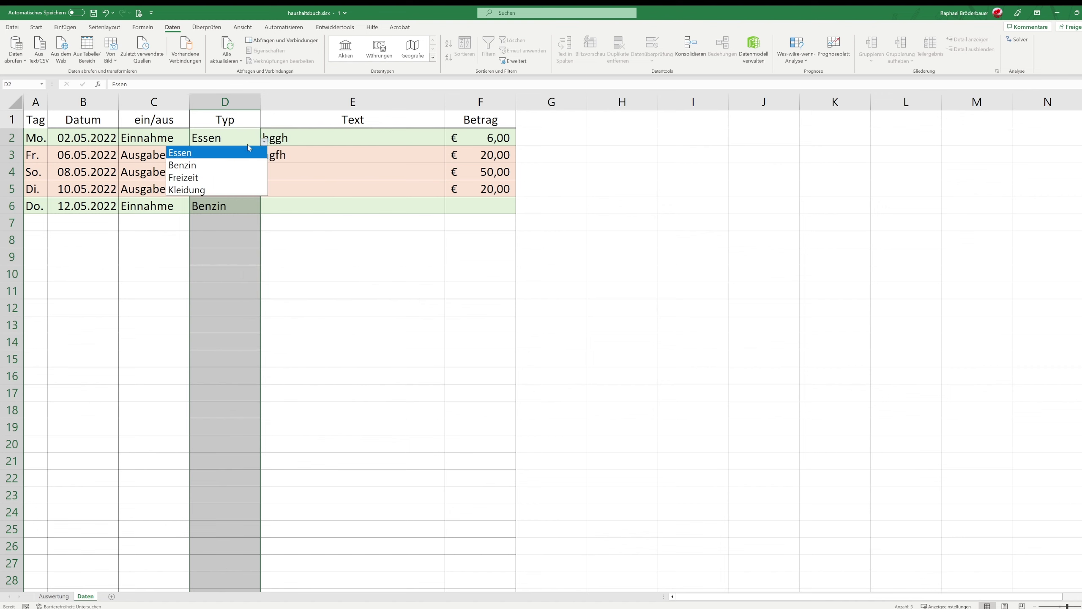
click(249, 150)
right_click(262, 145)
click(251, 145)
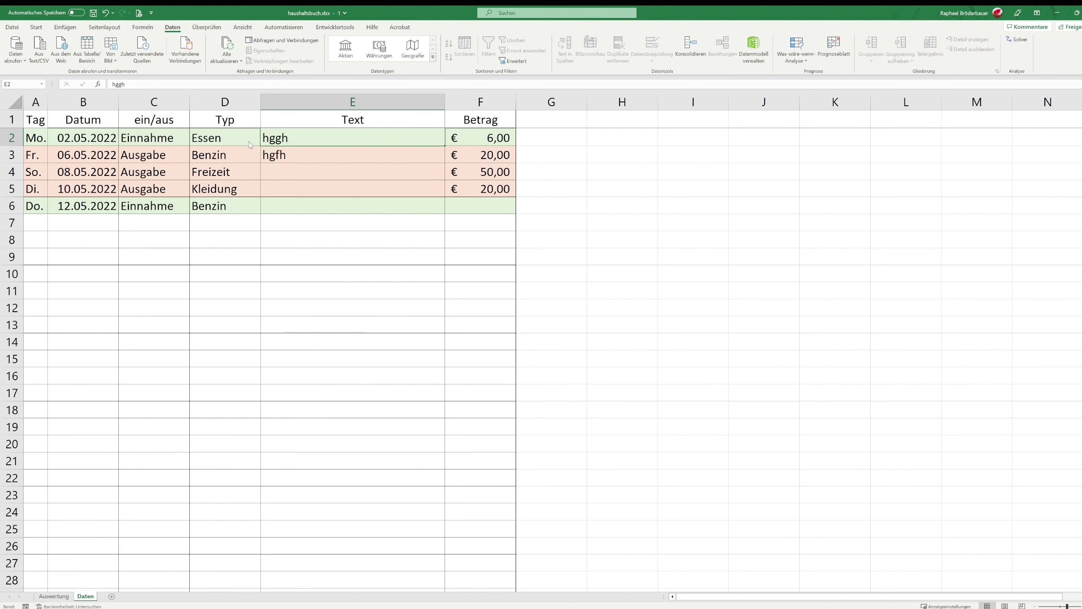
right_click(251, 145)
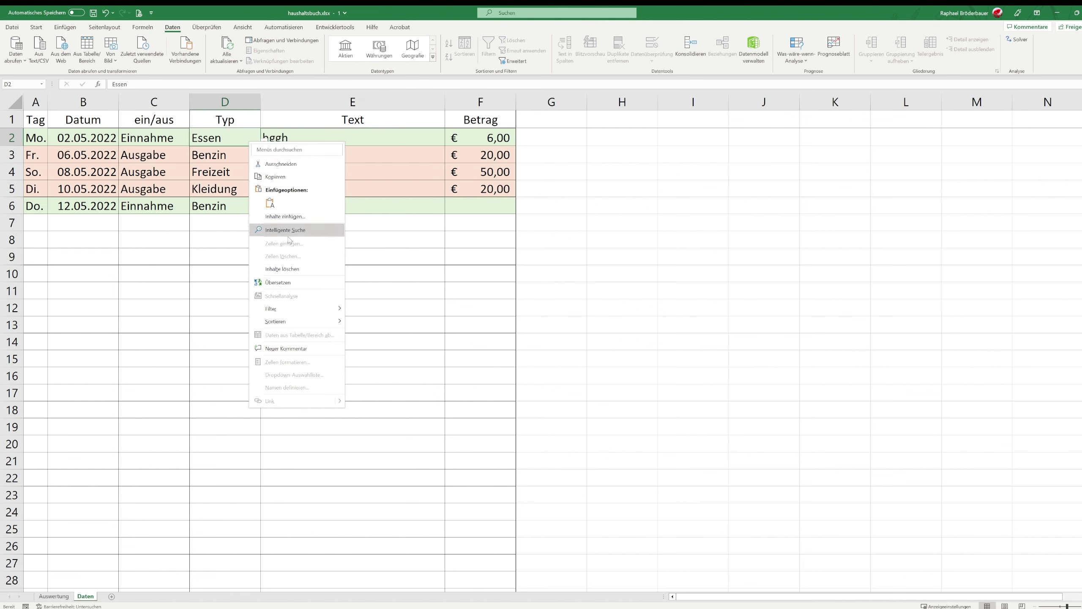
mouse_move(279, 322)
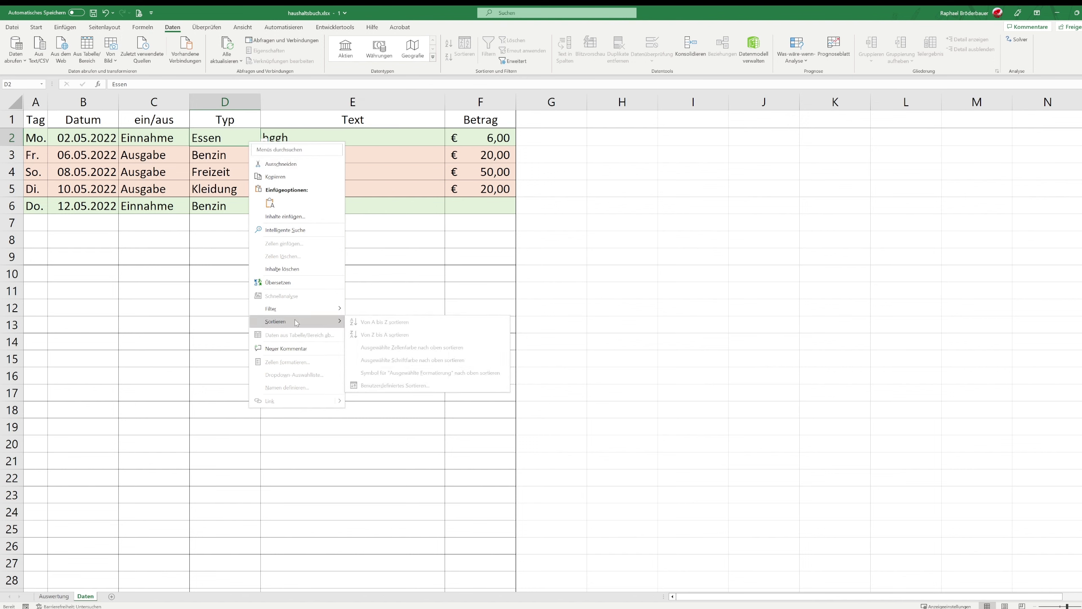
click(223, 145)
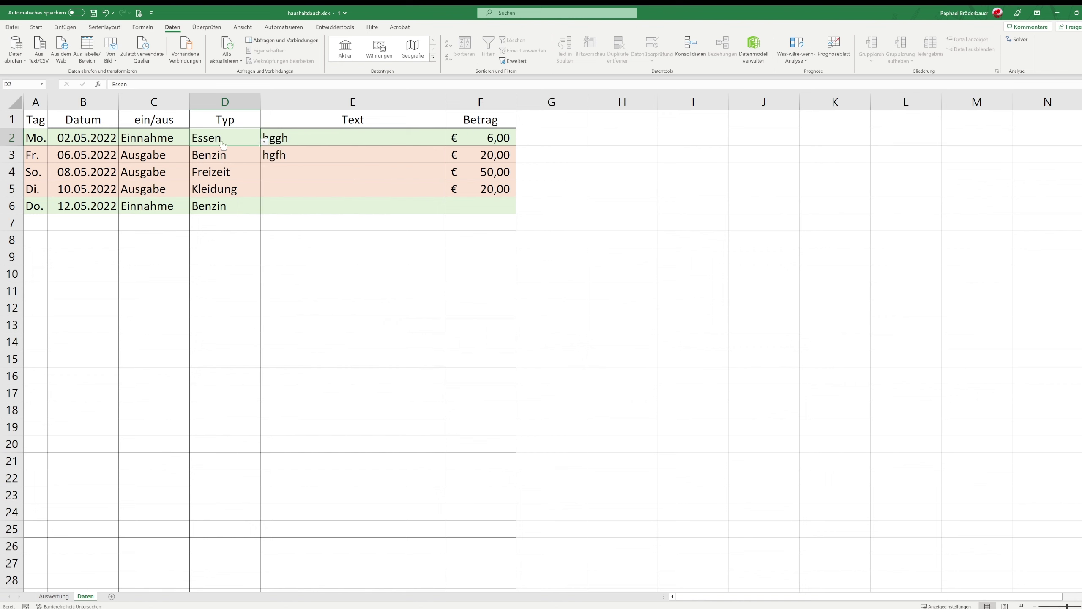
Set D2's Typ to Kleidung and select the Typ cells D2 through D24
click(265, 142)
key(Return)
click(232, 244)
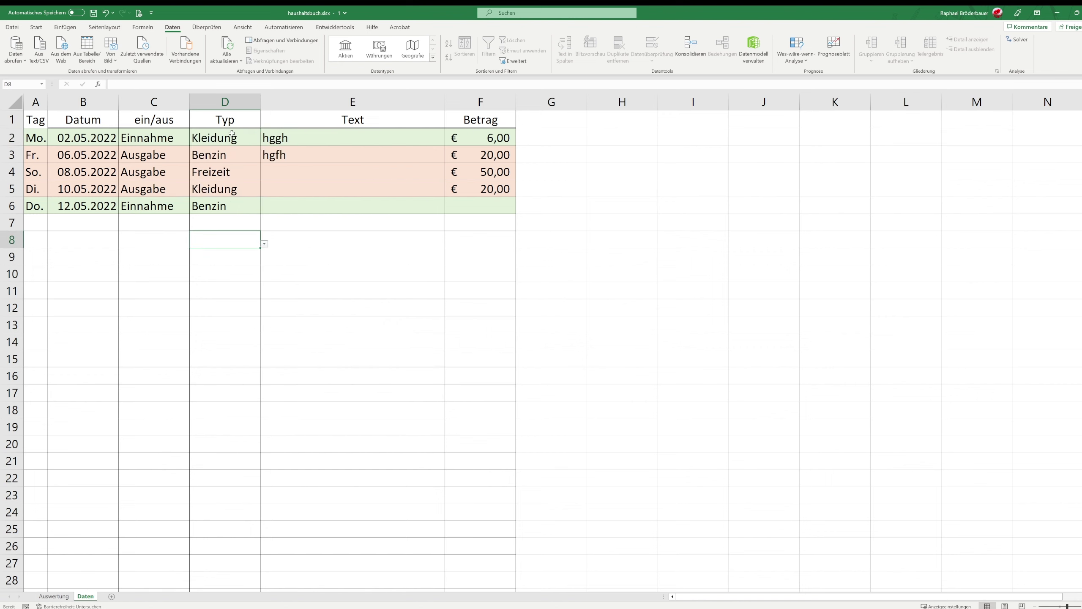
mouse_move(233, 133)
mouse_down()
mouse_move(223, 415)
mouse_move(237, 482)
mouse_up()
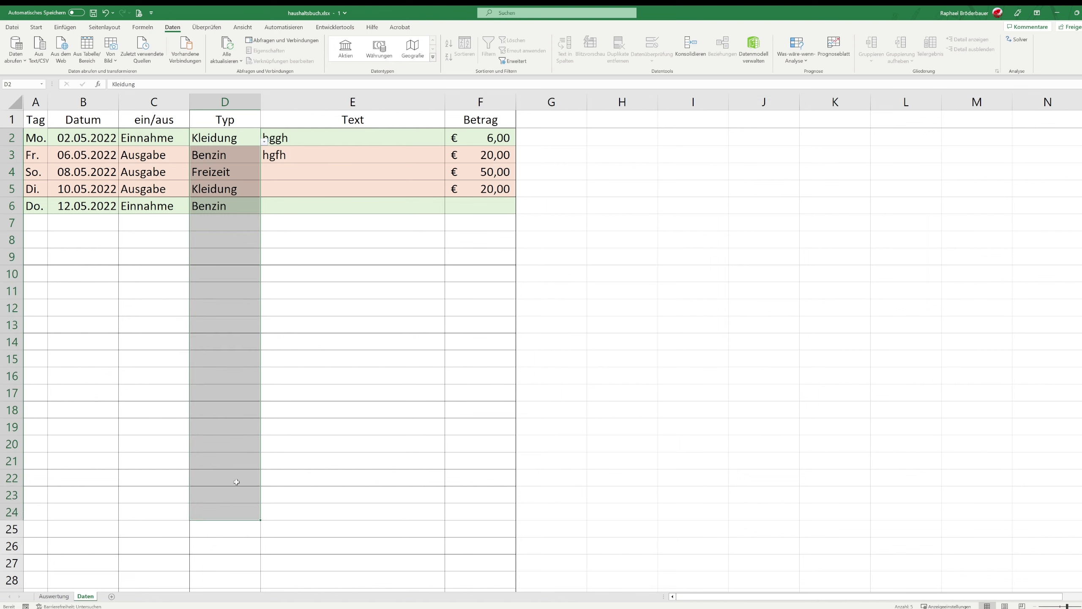
Search the Tell-me box for 'dare' and then 'über', and dismiss the results
click(499, 12)
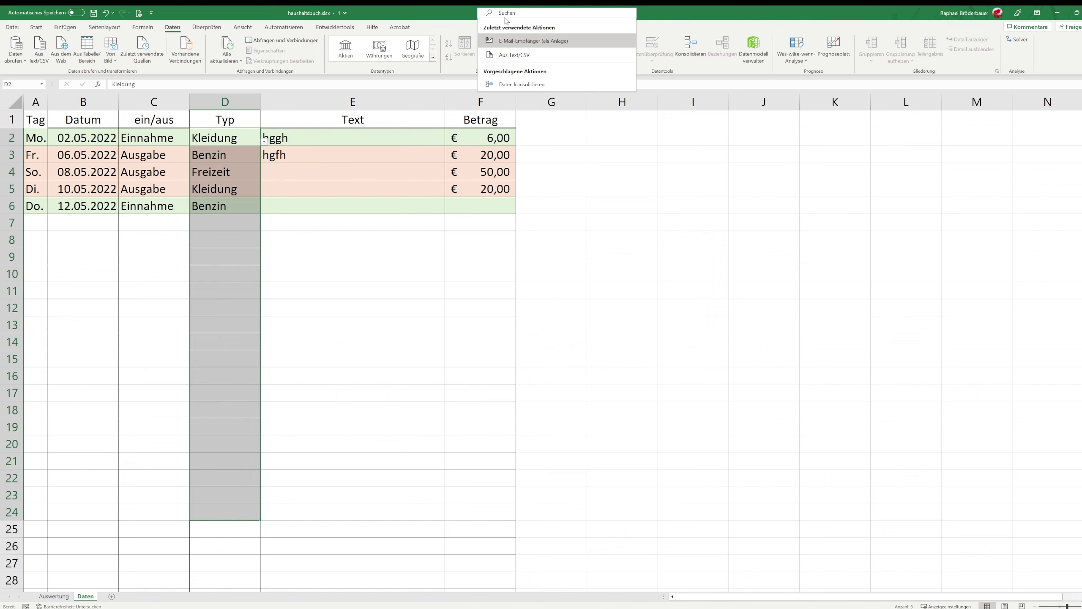
text(dare)
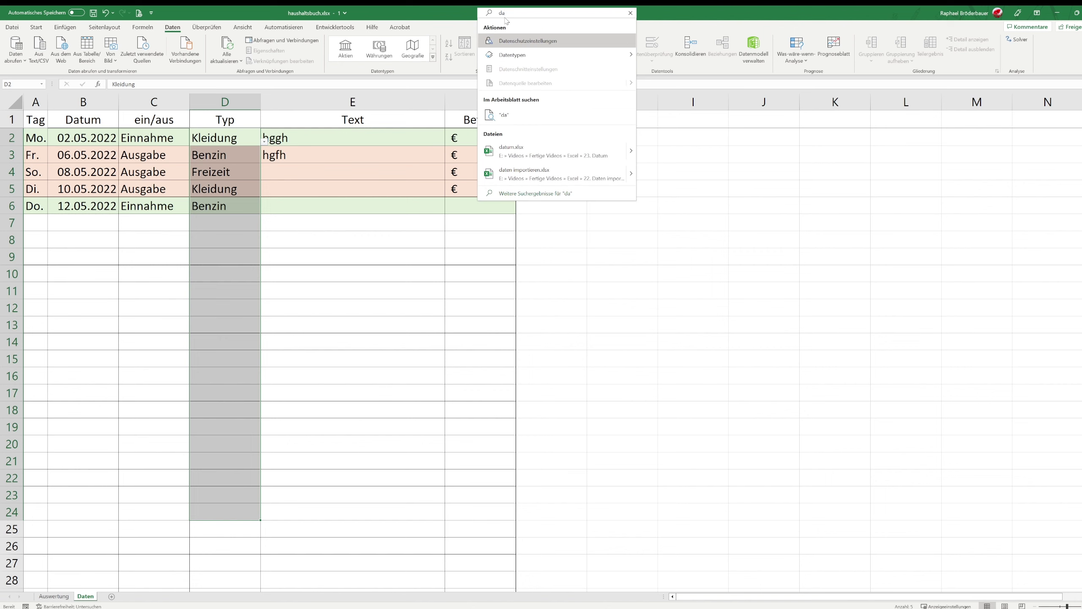
key(BackSpace)
key(BackSpace)
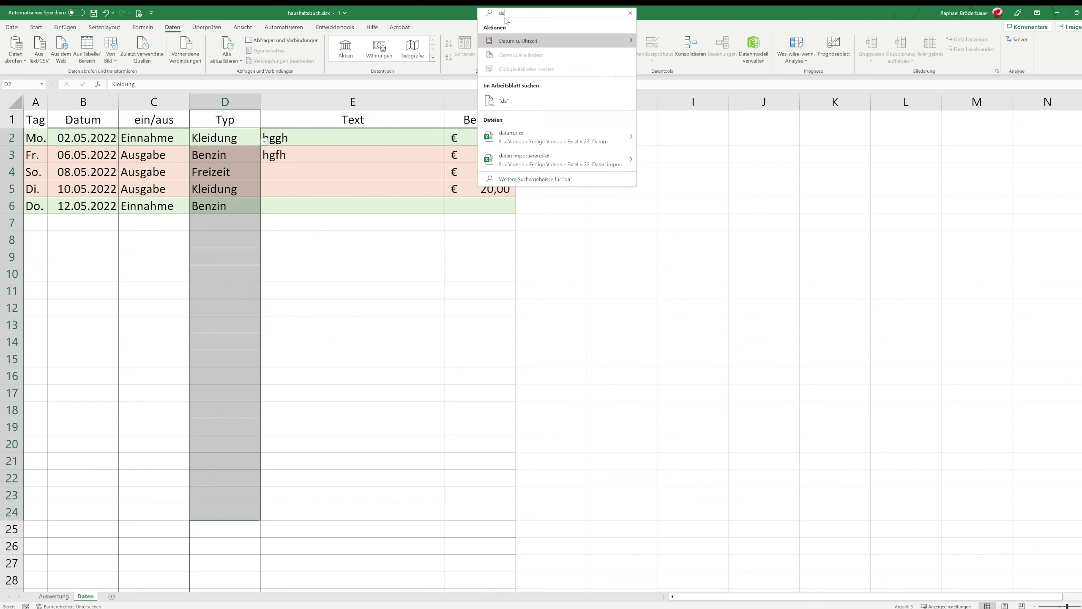
key(BackSpace)
key(BackSpace)
text(über)
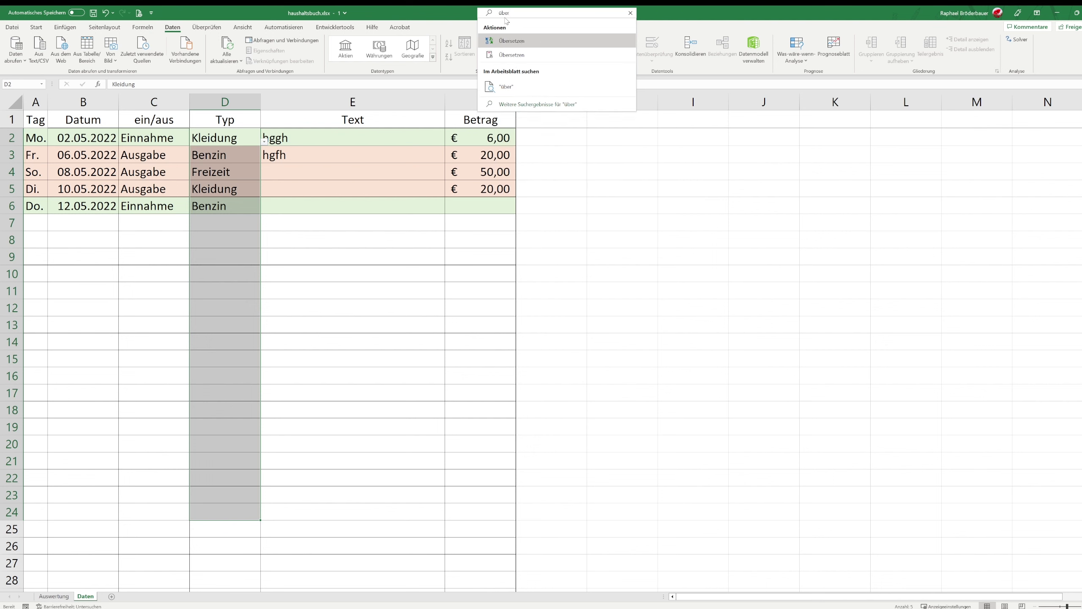
key(BackSpace)
key(BackSpace)
key(BackSpace)
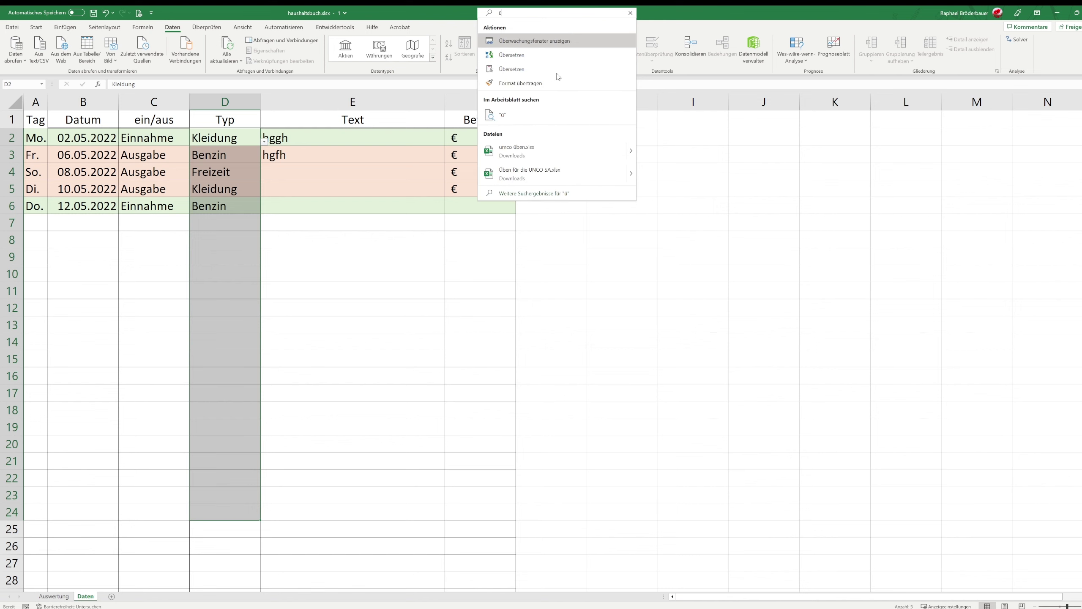
key(Escape)
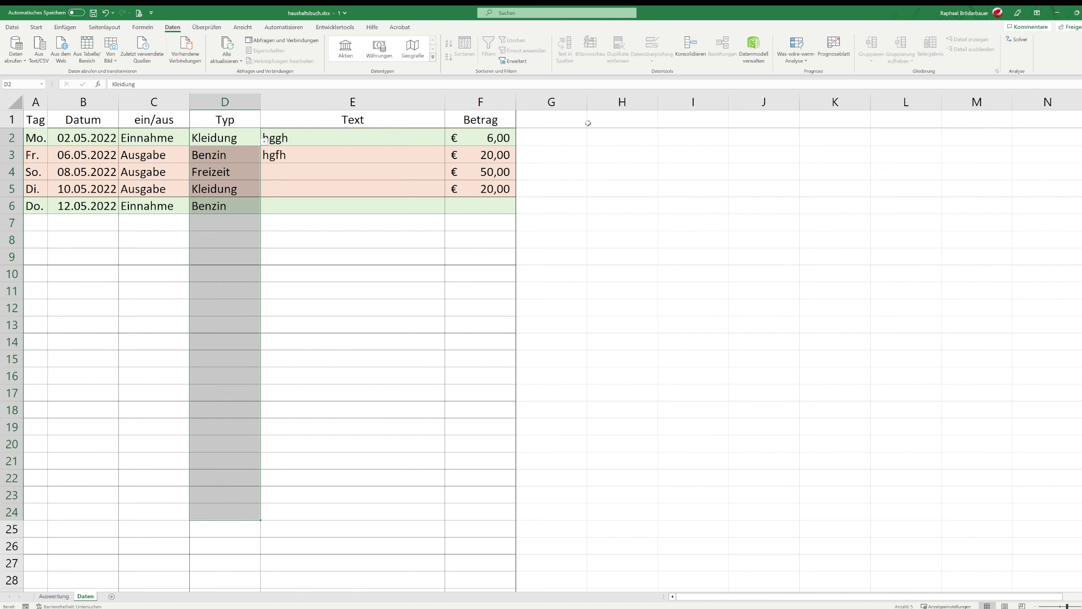
click(538, 151)
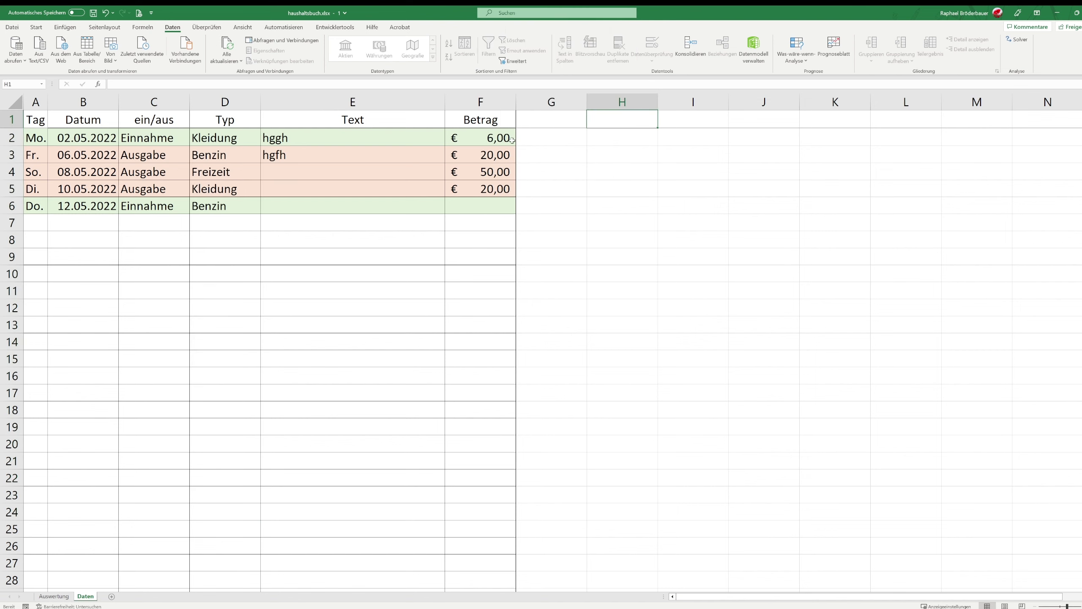
Search for 'datenü' without running it, then snap the Daten window to the left half
click(210, 29)
click(173, 28)
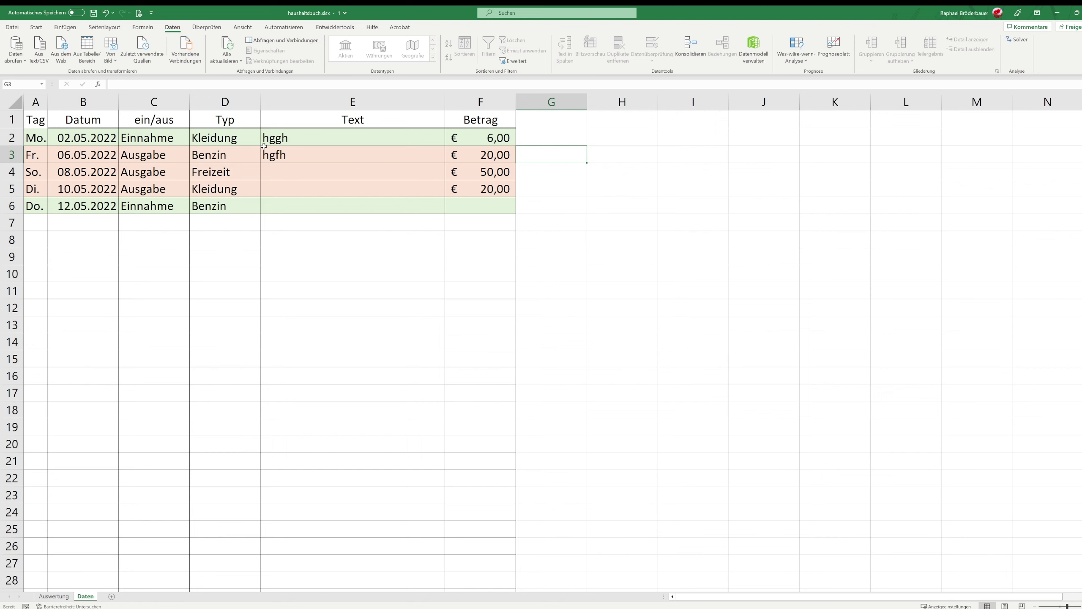
click(243, 141)
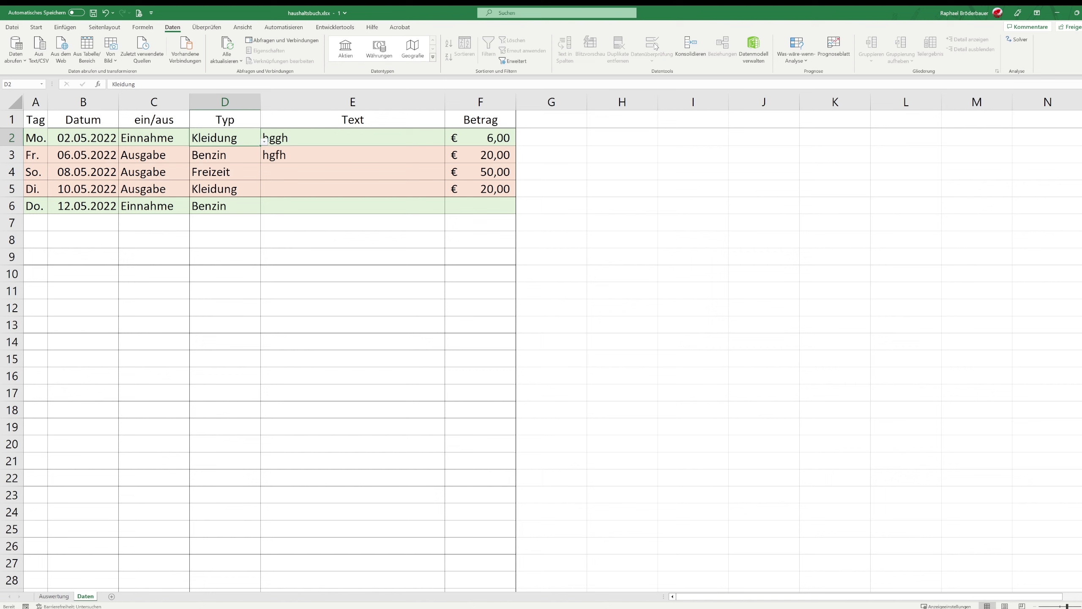
click(563, 14)
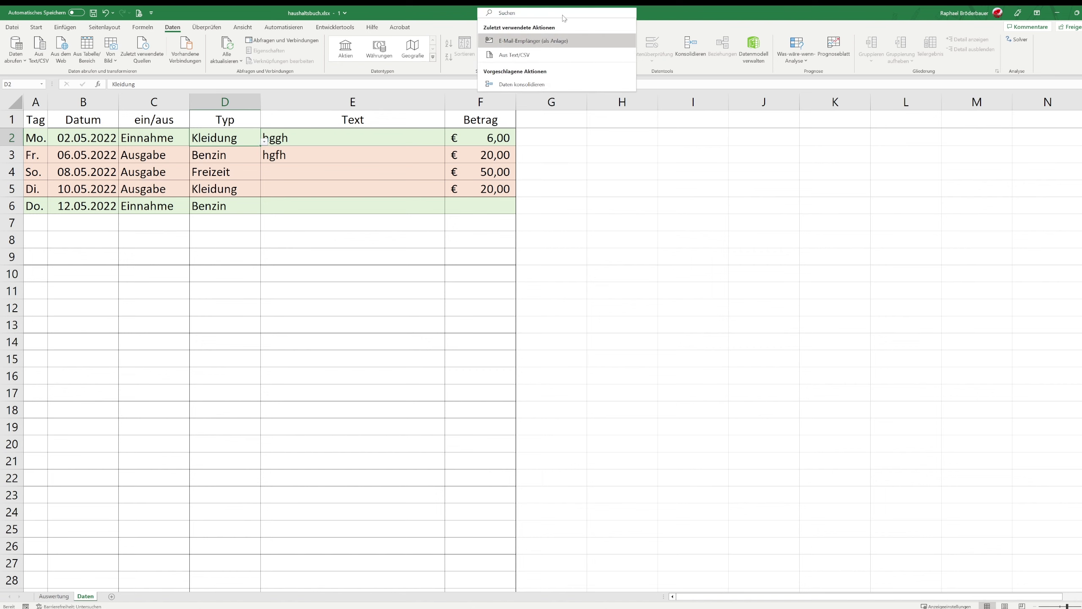
text(daten)
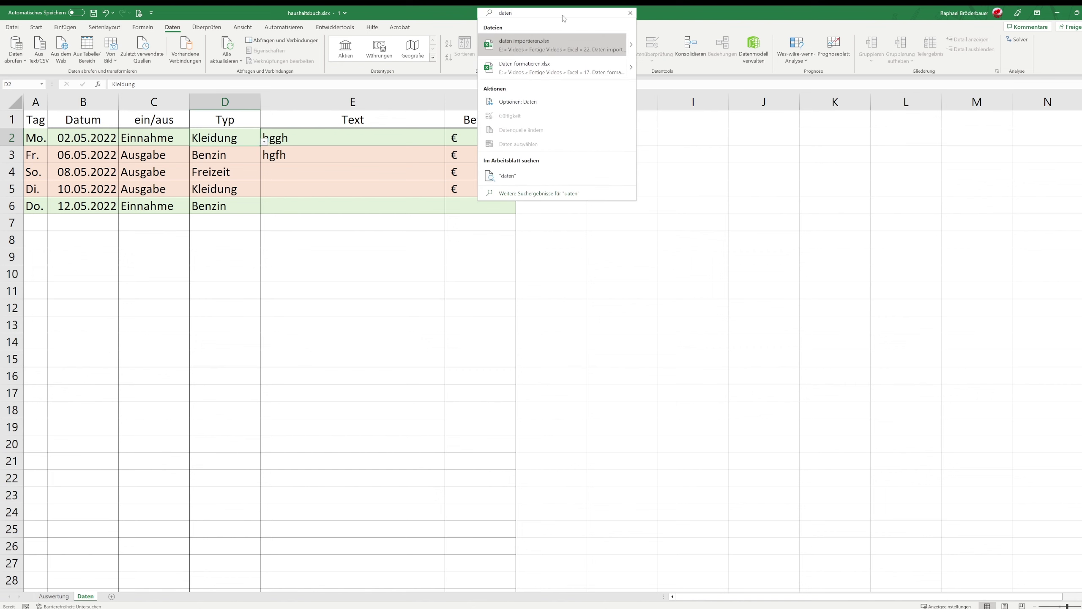
text(ü)
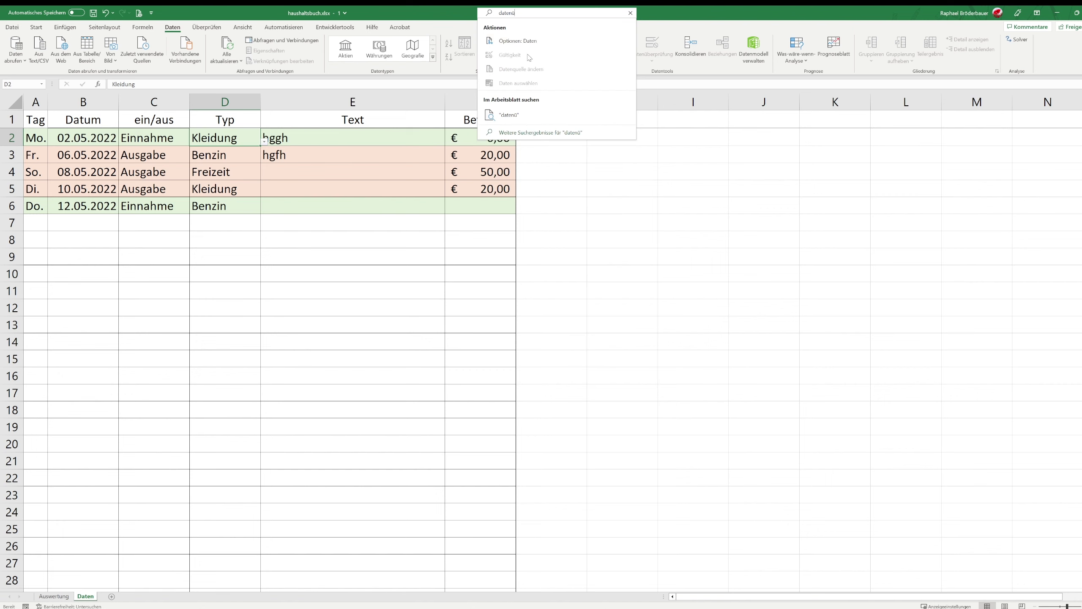
click(224, 145)
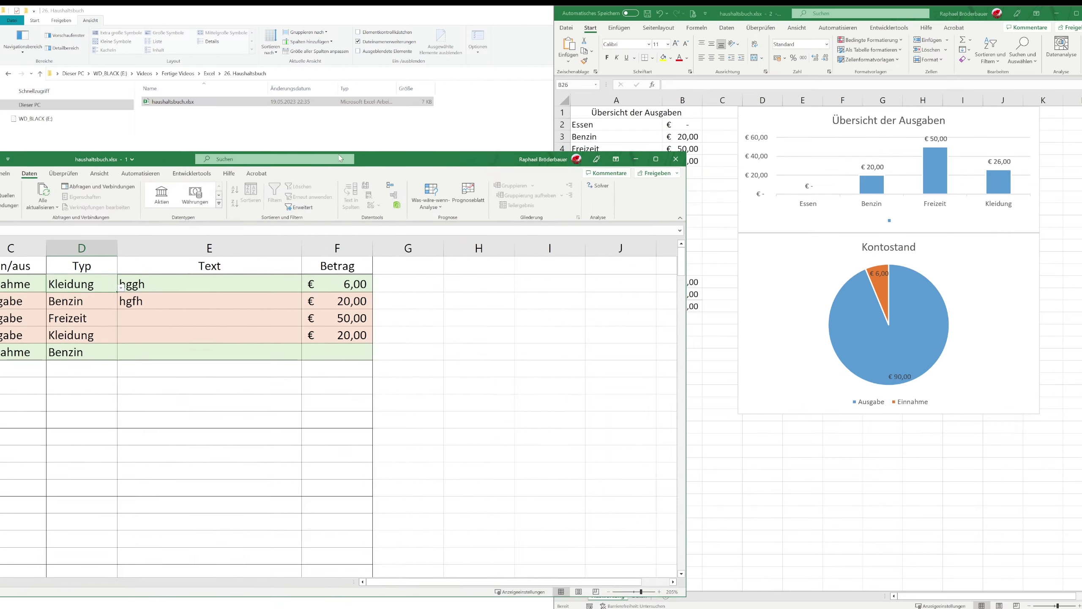
key(super+Left)
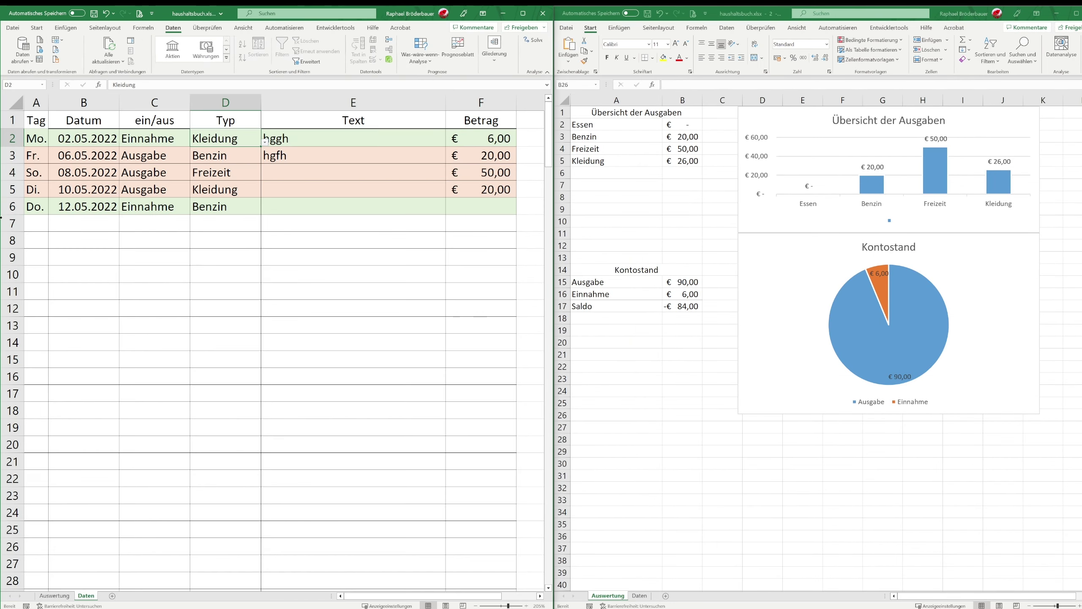
Enter 150 as the amount in F6 for the 12.05.2022 Einnahme
key(alt+Down)
key(Escape)
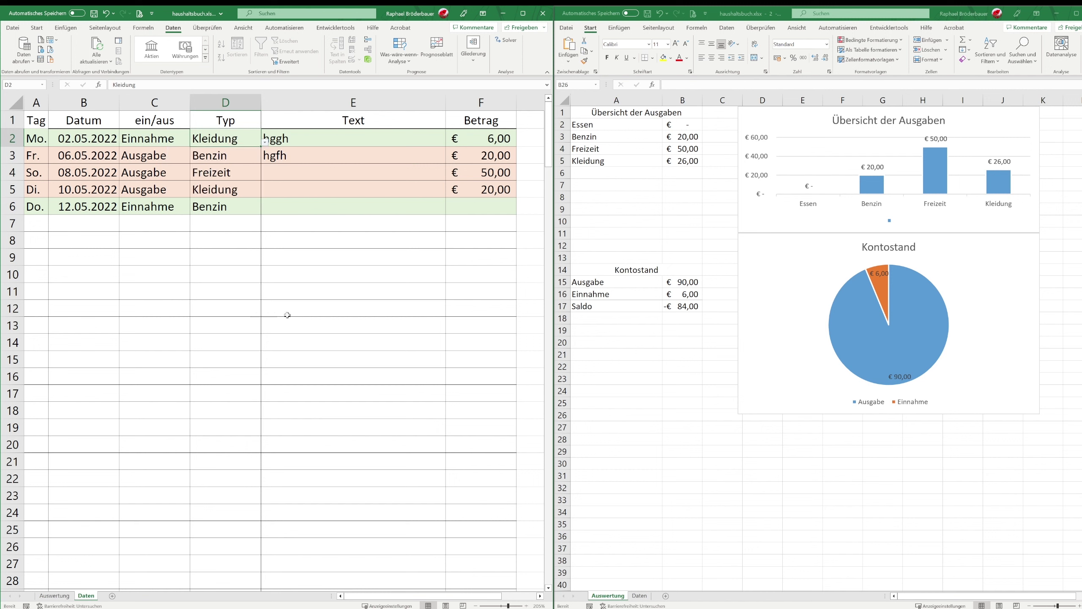
key(alt+Tab)
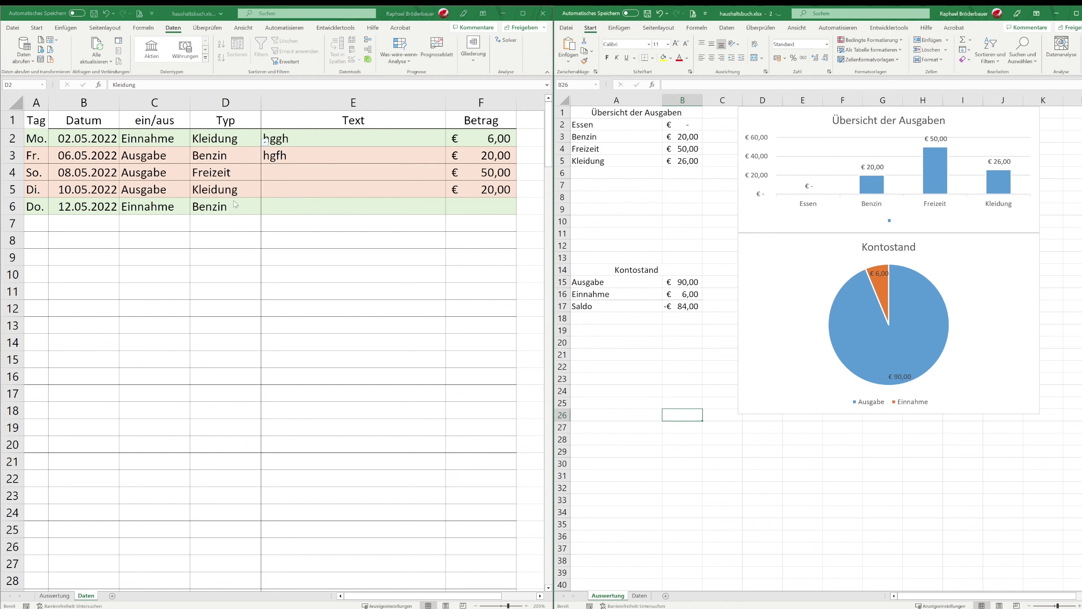
click(235, 204)
click(391, 205)
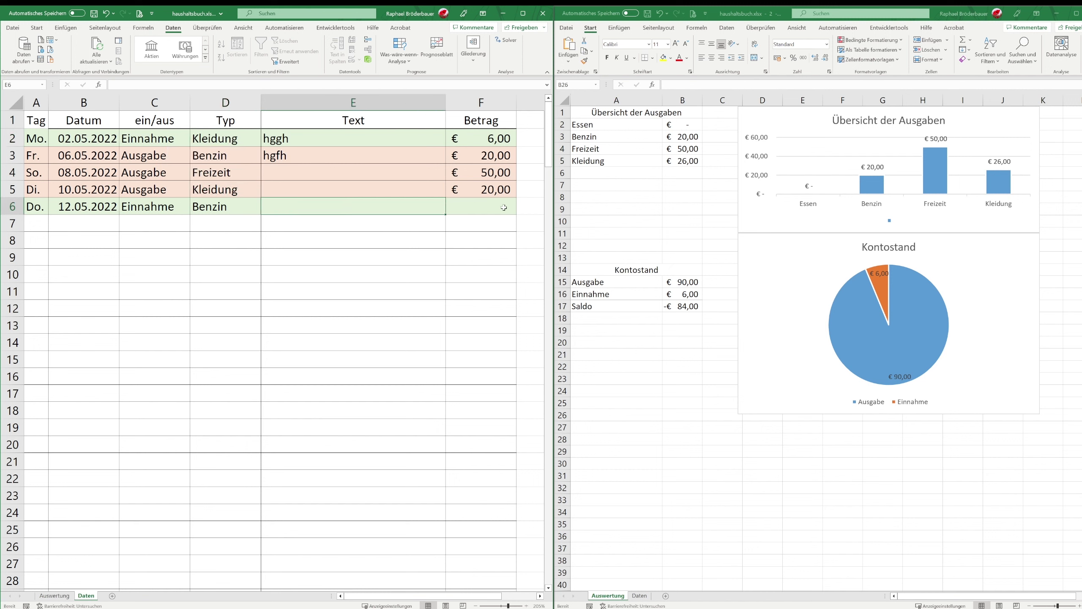
click(507, 206)
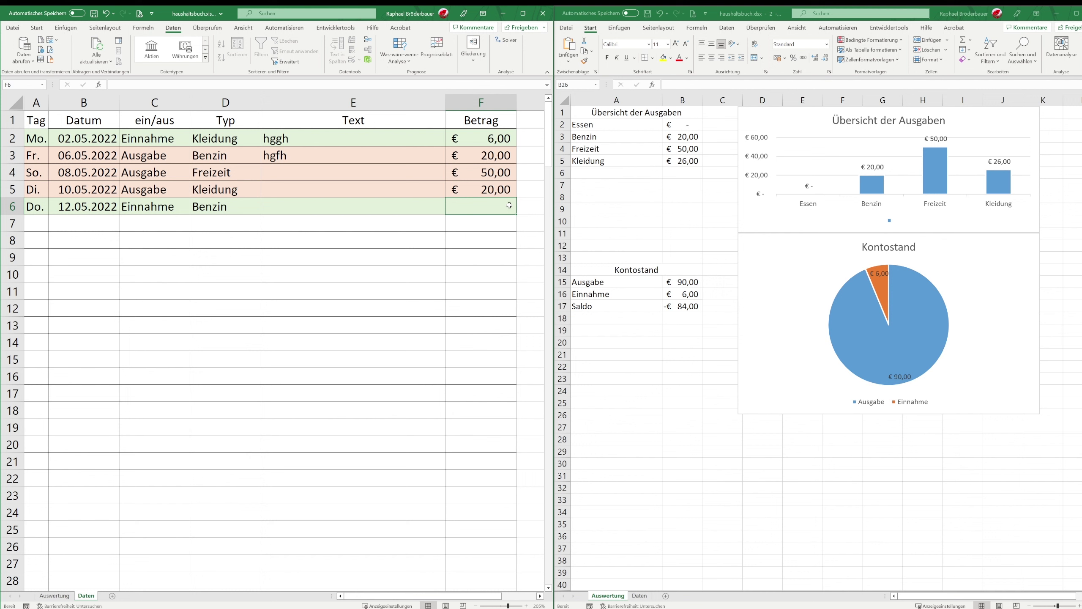
text(150)
key(Return)
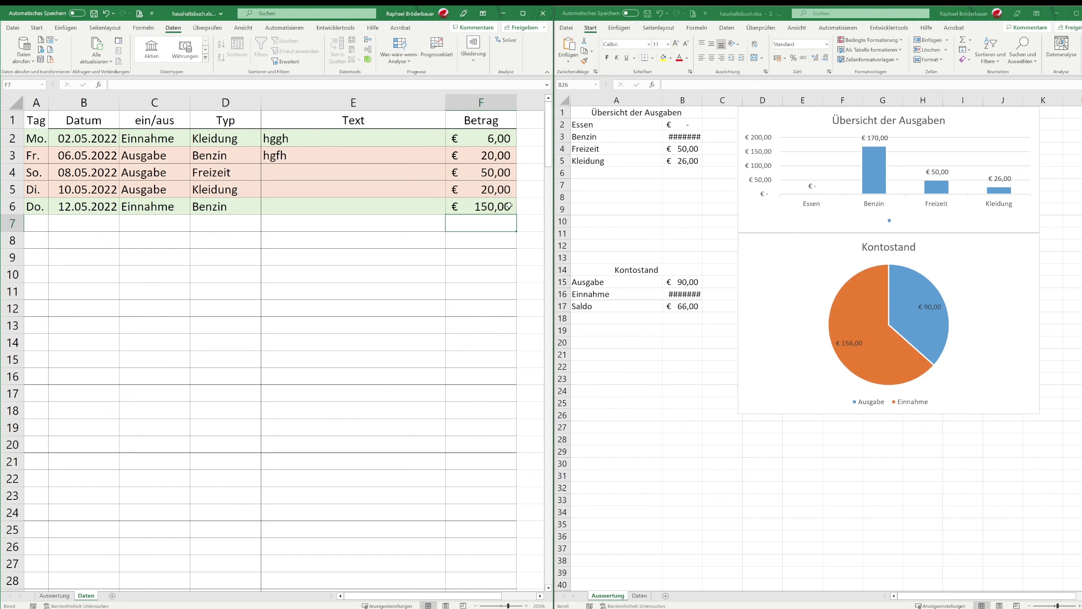
Widen Auswertung column B so totals like Einnahme € 156,00 show instead of ####
click(703, 101)
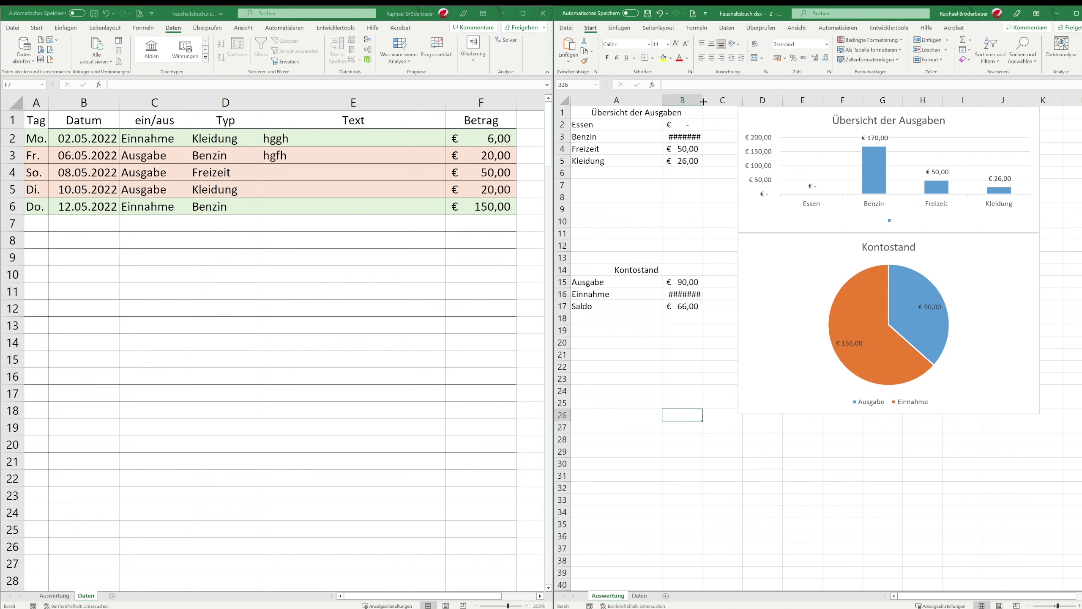
drag(704, 102, 710, 101)
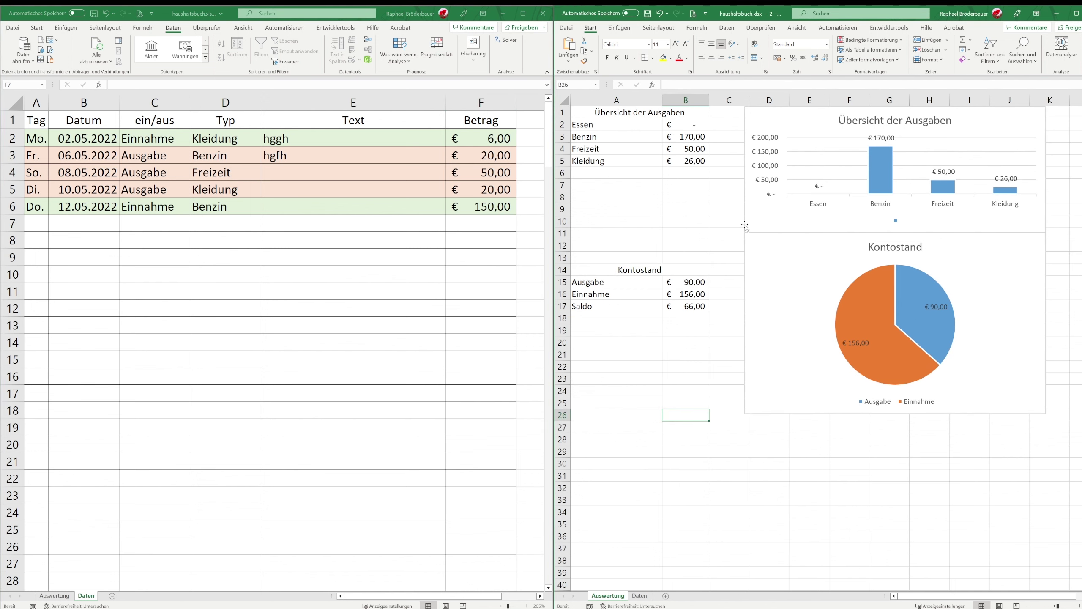
click(238, 199)
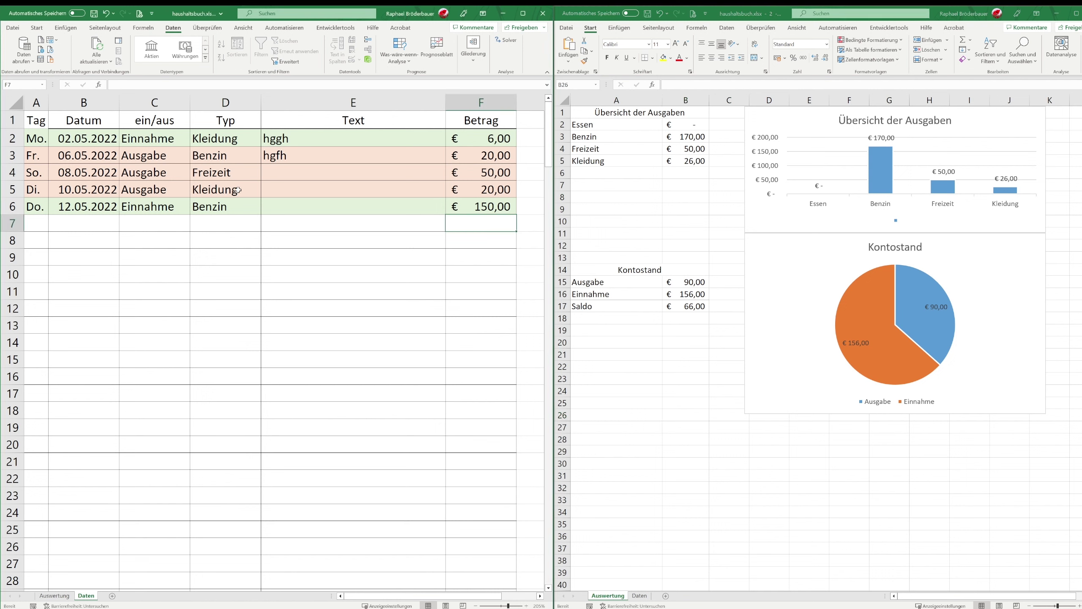
click(239, 190)
Change D2's Typ to Essen so the chart shows Essen € 6,00
click(248, 143)
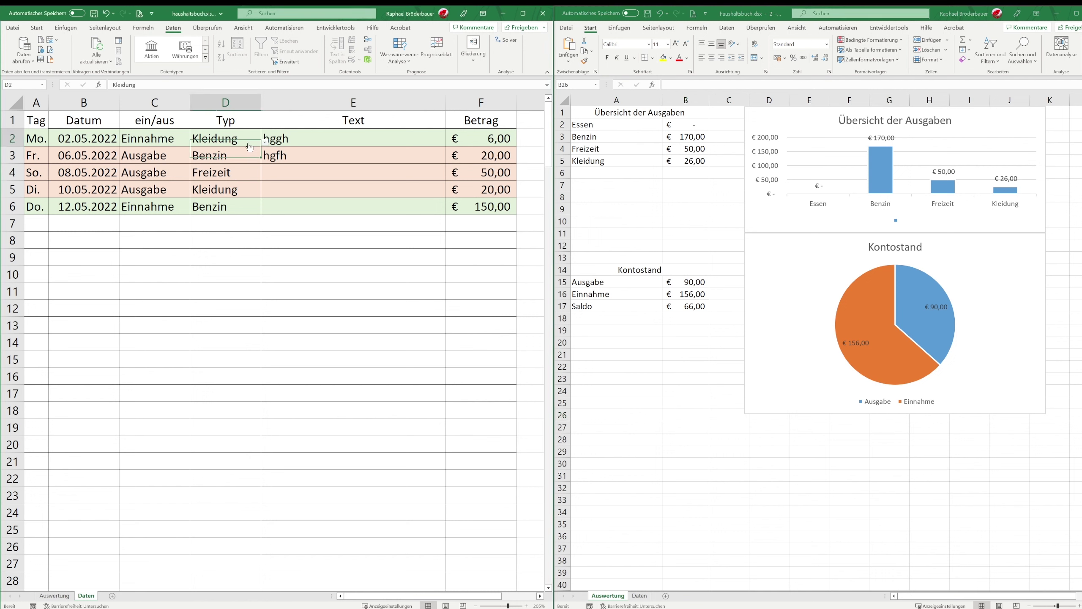
click(265, 142)
click(235, 153)
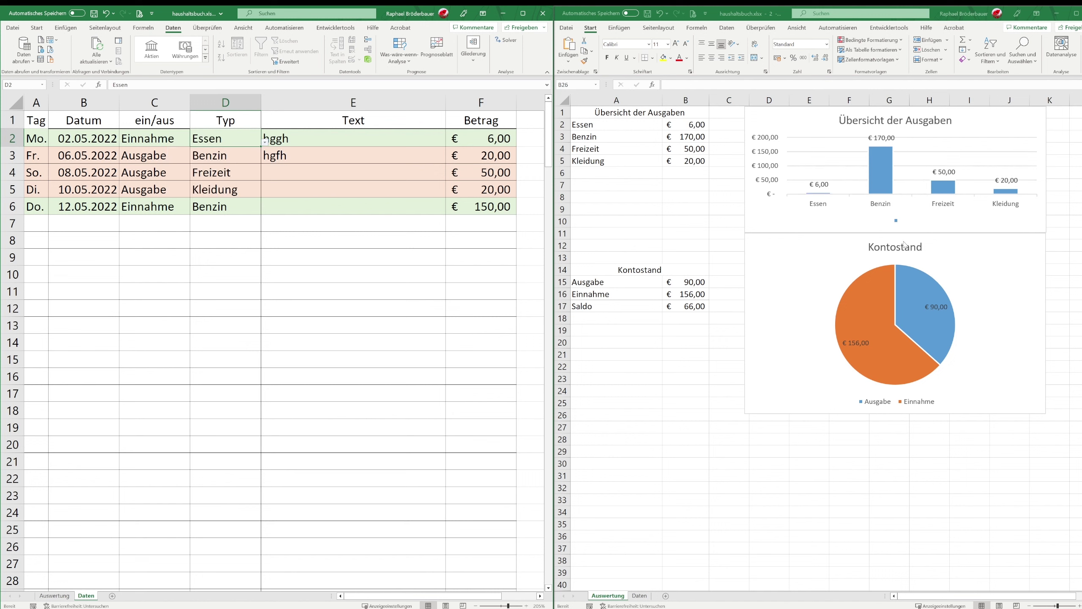
Select the Übersicht der Ausgaben chart's legend and maximize the Auswertung window
click(899, 222)
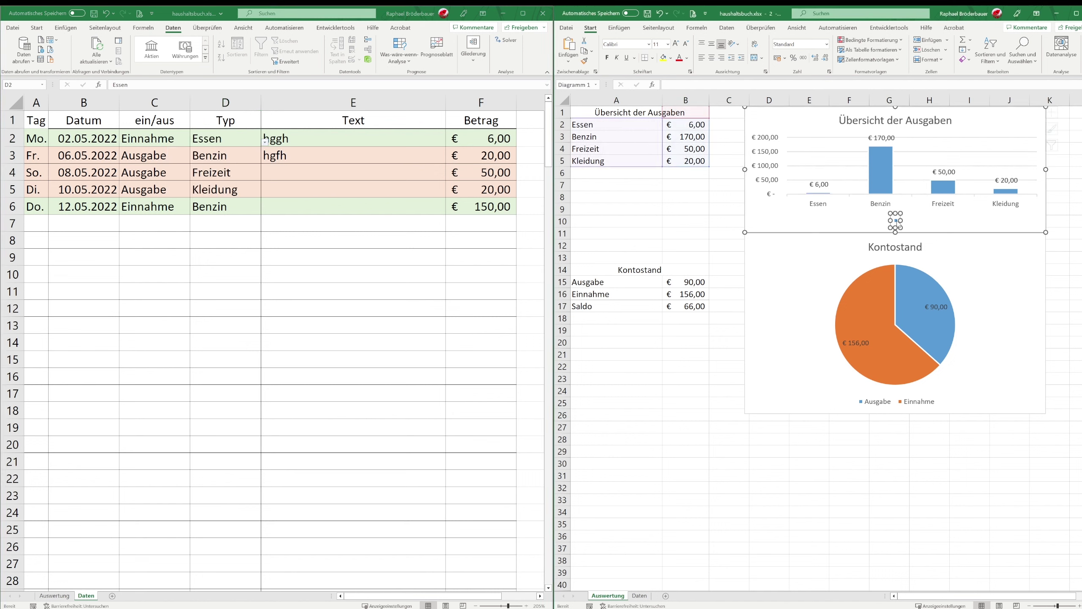
click(922, 219)
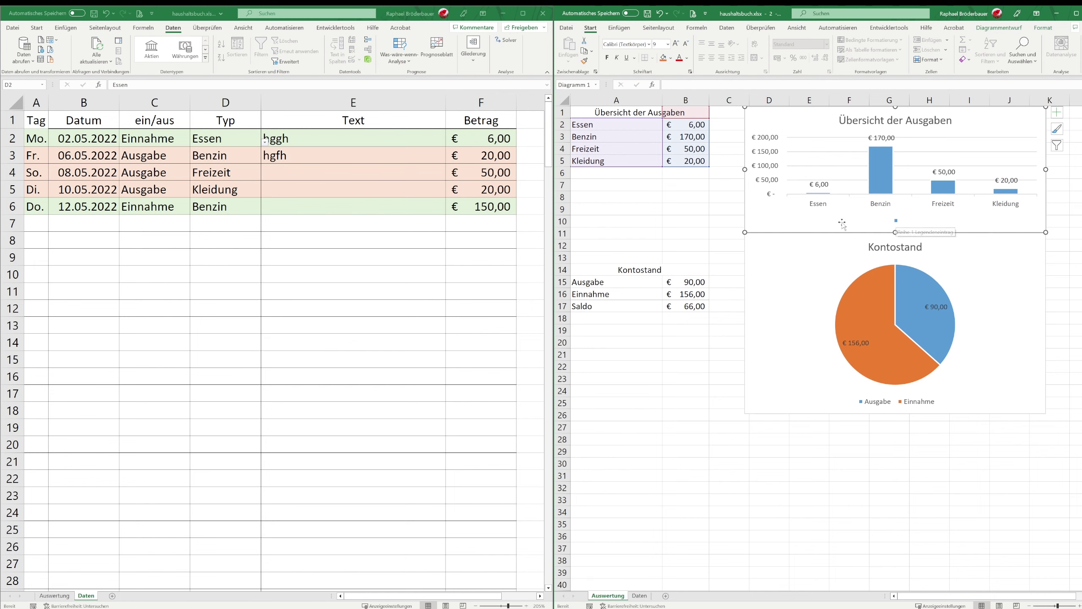
click(905, 224)
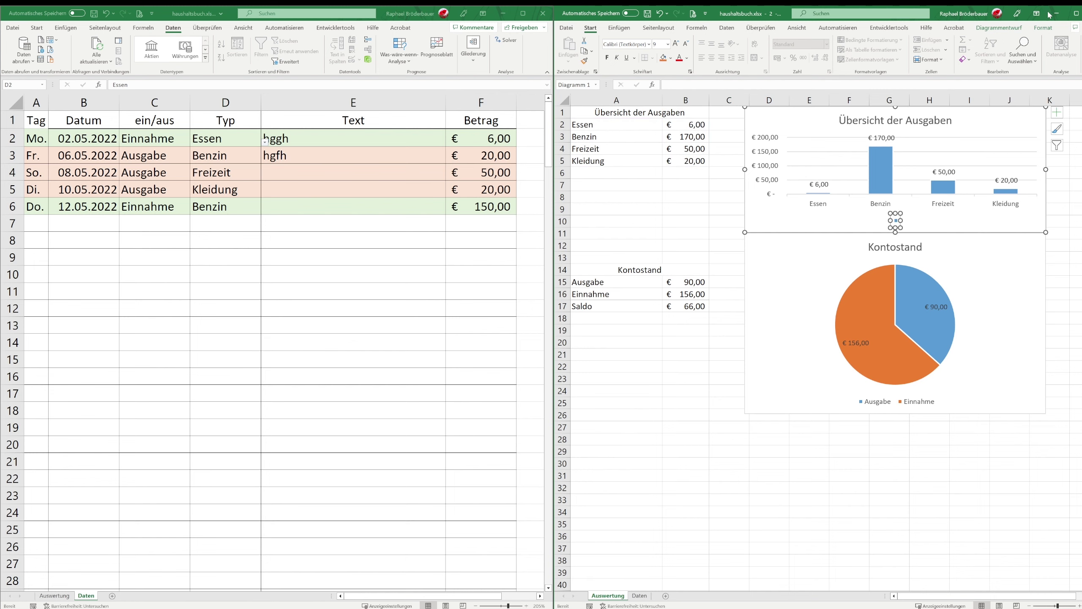
click(1076, 13)
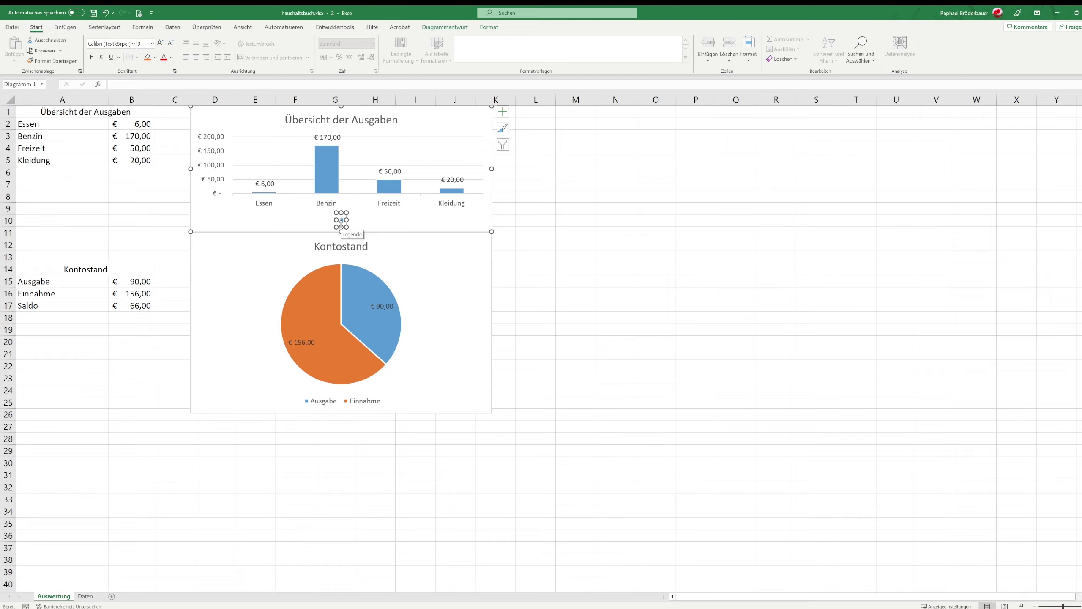
Delete the Ausgaben chart legend and tile the Daten and Auswertung windows side by side
key(Delete)
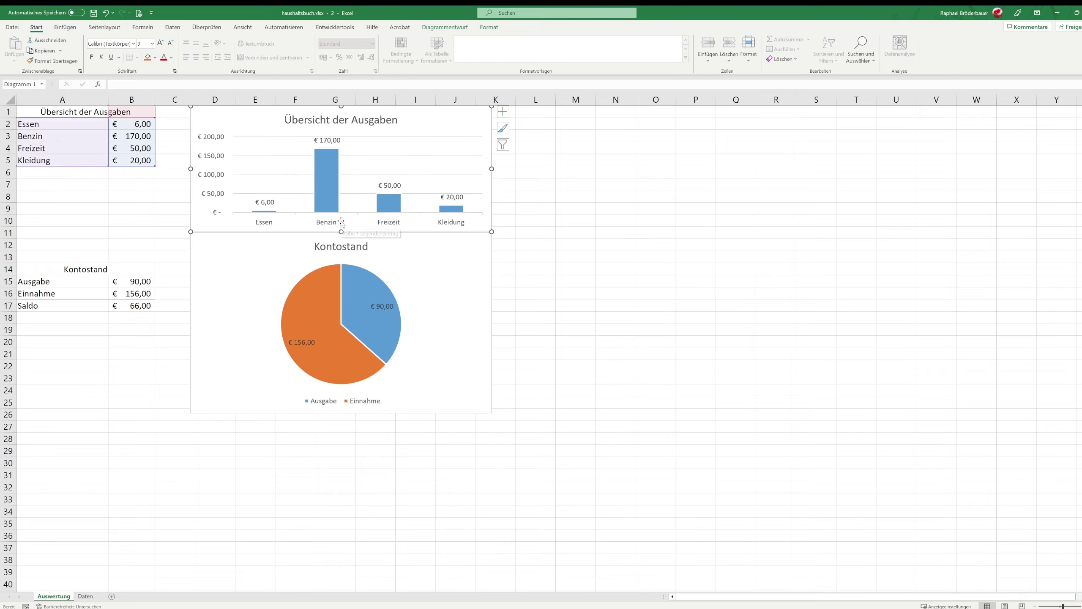
double_click(773, 9)
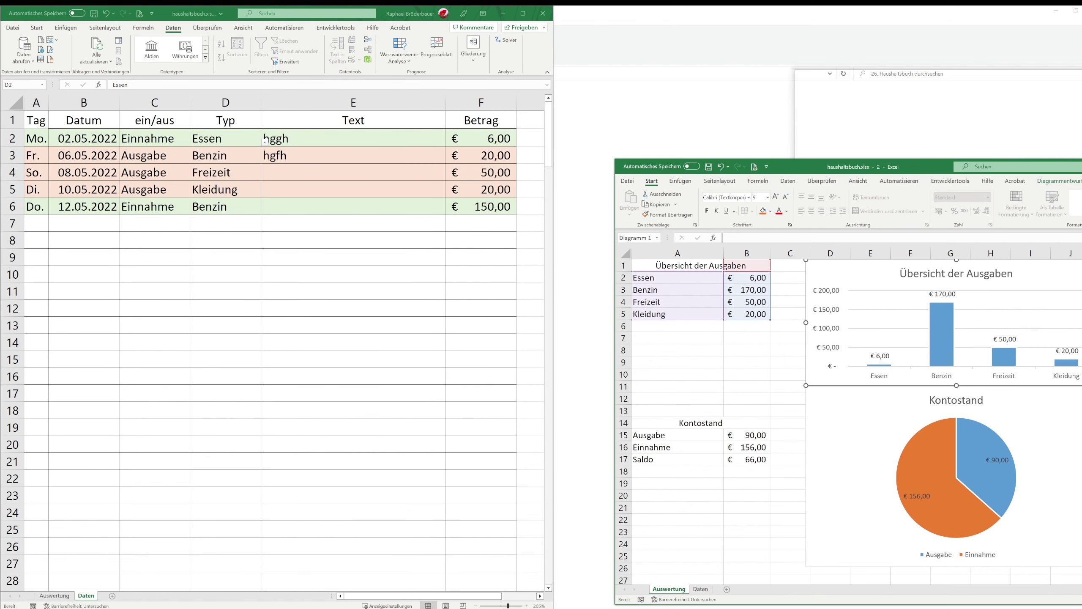
click(845, 460)
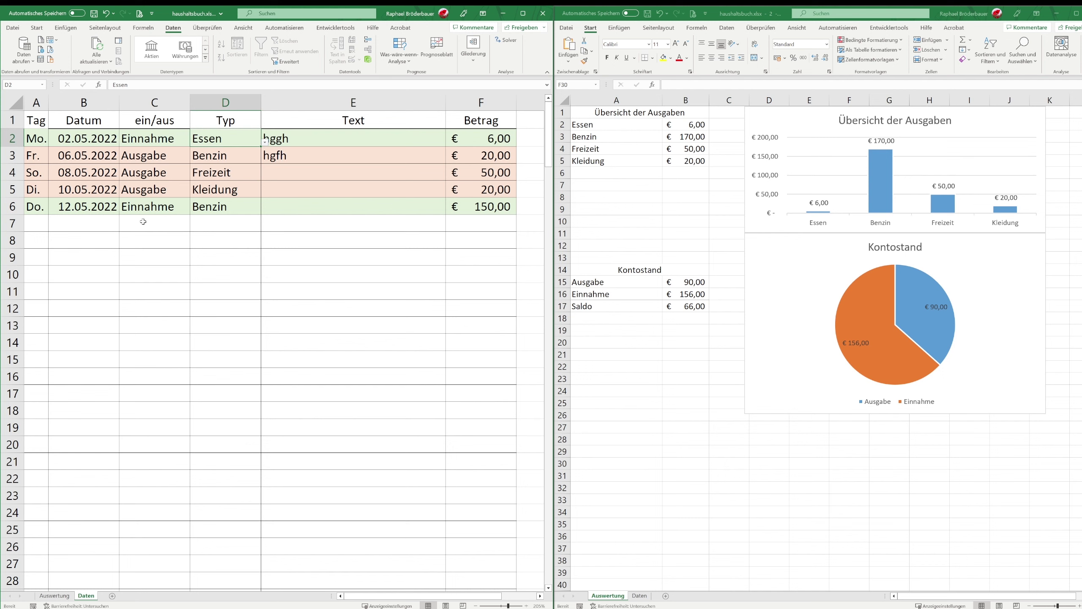
Maximize the Daten window to full screen and scroll back to the table's top
scroll(292, 351, down, 6)
scroll(292, 352, down, 10)
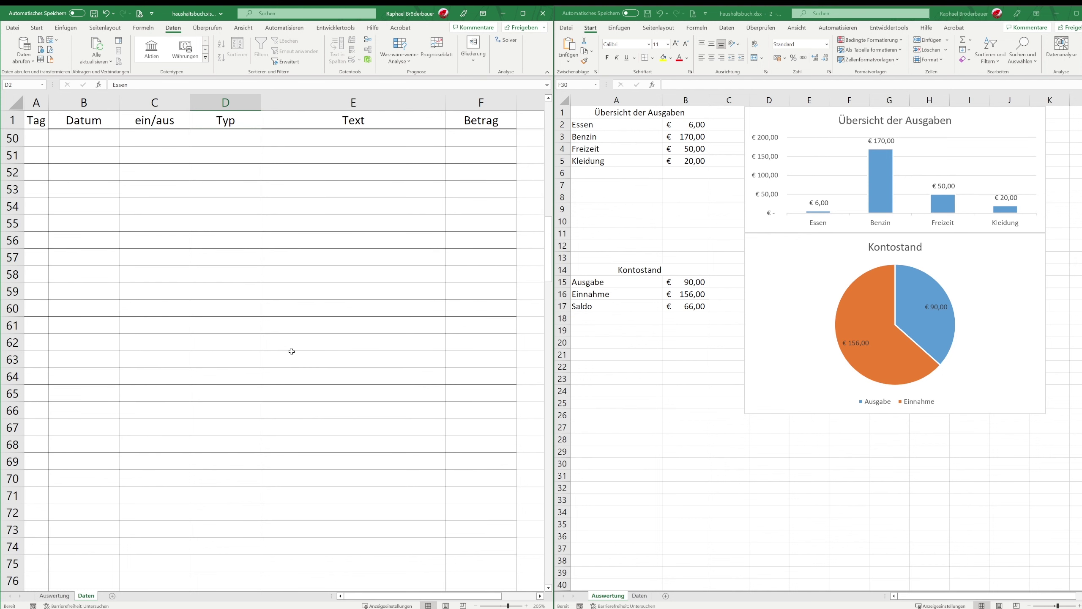
scroll(292, 352, up, 8)
scroll(292, 350, up, 8)
scroll(291, 351, down, 7)
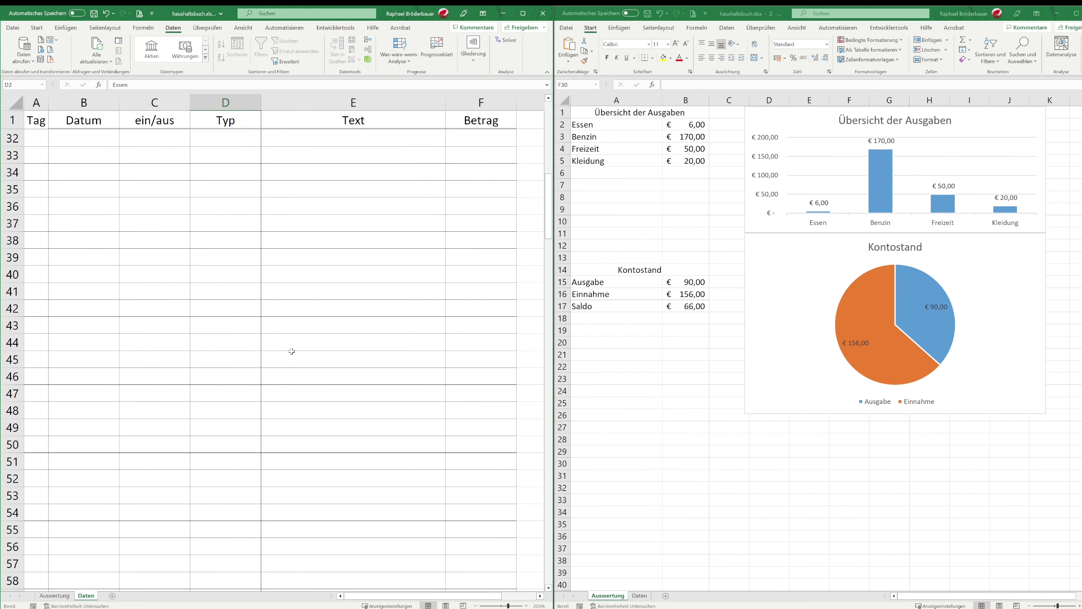
scroll(291, 351, down, 11)
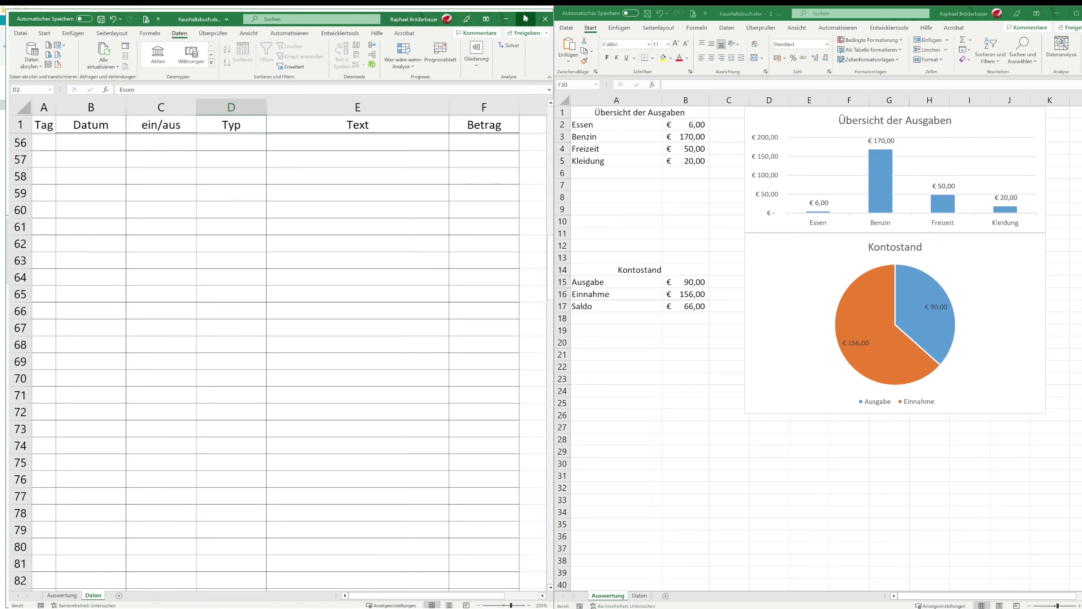
click(524, 16)
scroll(471, 278, up, 11)
scroll(474, 266, up, 7)
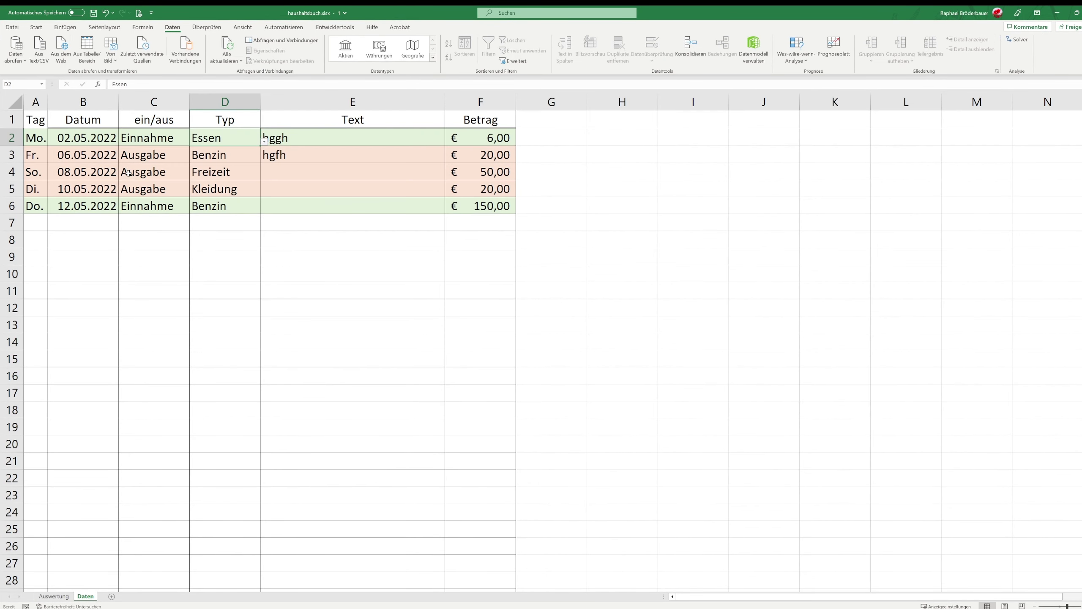
Freeze the top row so the Daten header stays visible while scrolling
mouse_move(36, 119)
mouse_down()
mouse_move(402, 97)
mouse_move(472, 109)
mouse_up()
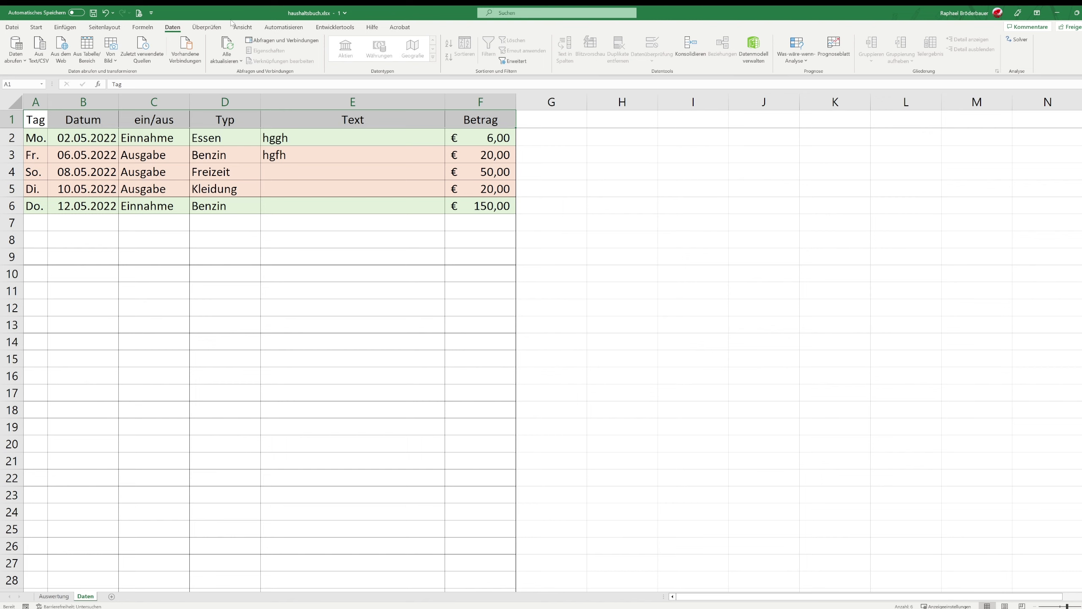
click(242, 27)
click(515, 57)
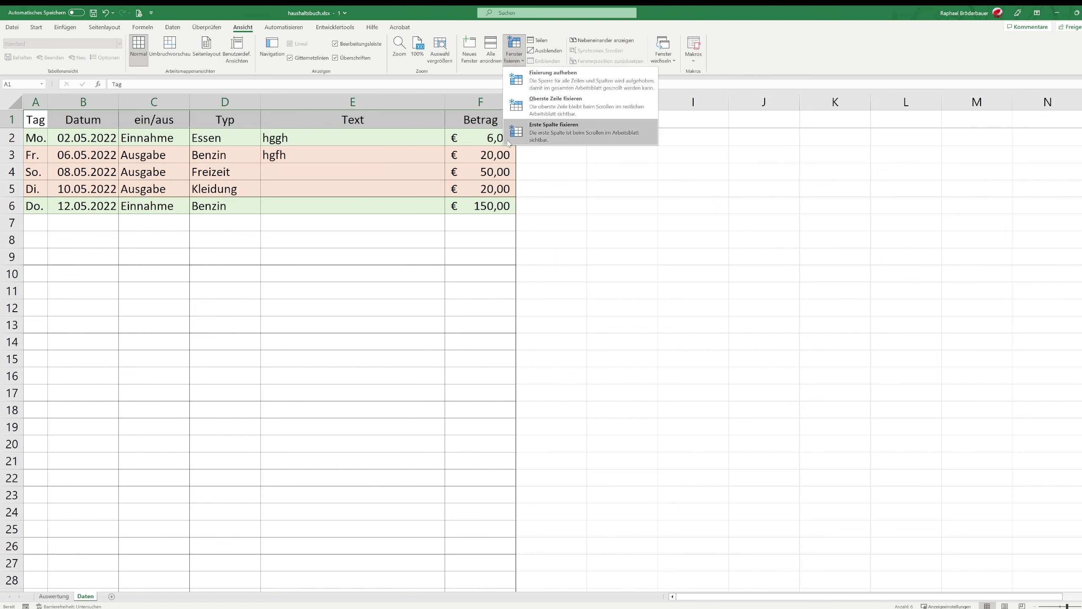
click(554, 105)
Look over the Tag and date columns, then show the ein/aus choices in C2 and the Typ choices in D2
click(36, 141)
drag(35, 141, 41, 217)
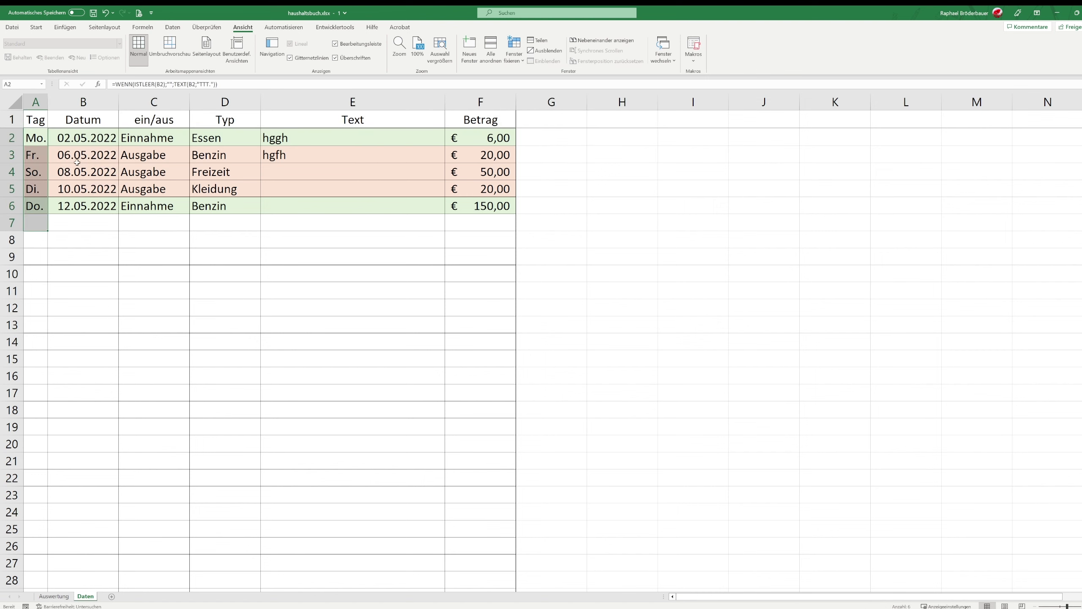
drag(77, 135, 85, 275)
click(148, 141)
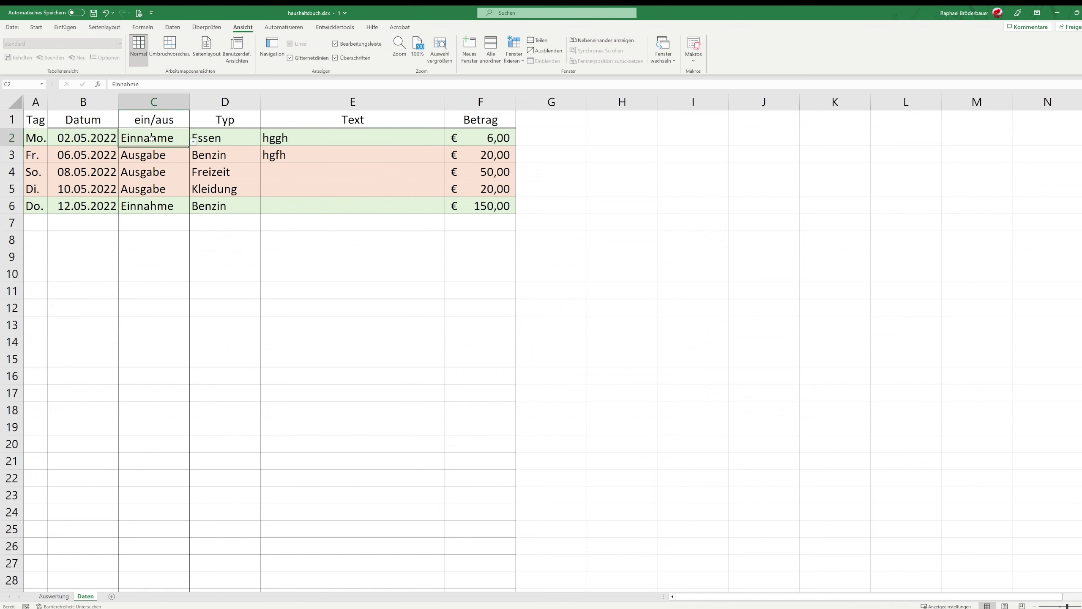
click(194, 142)
click(230, 137)
click(264, 142)
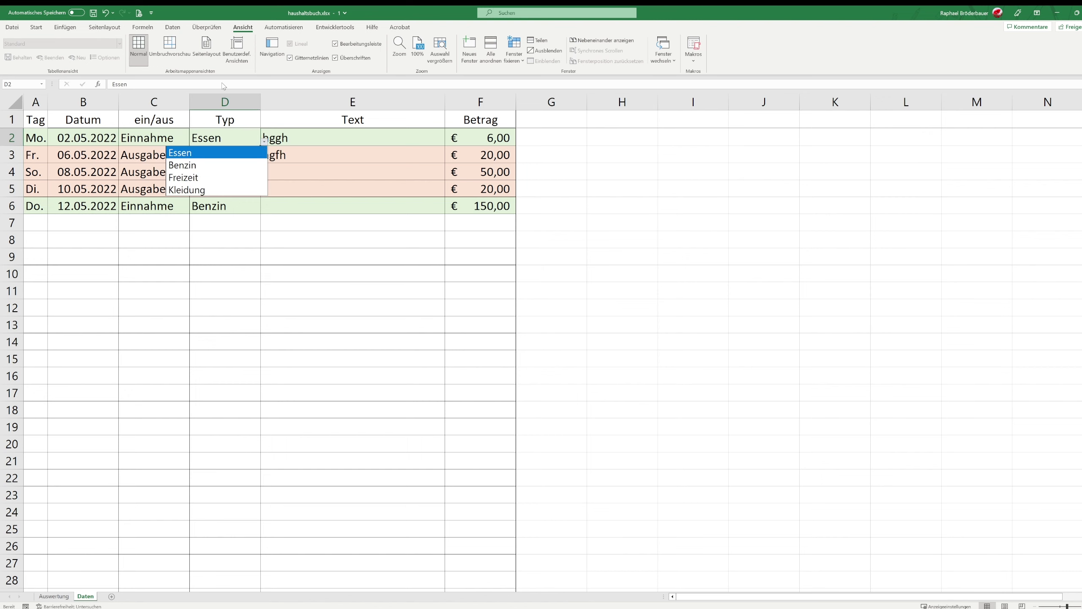
Keep Essen in D2, select the Text and Betrag columns, and return to the Auswertung sheet
click(362, 135)
drag(361, 135, 356, 226)
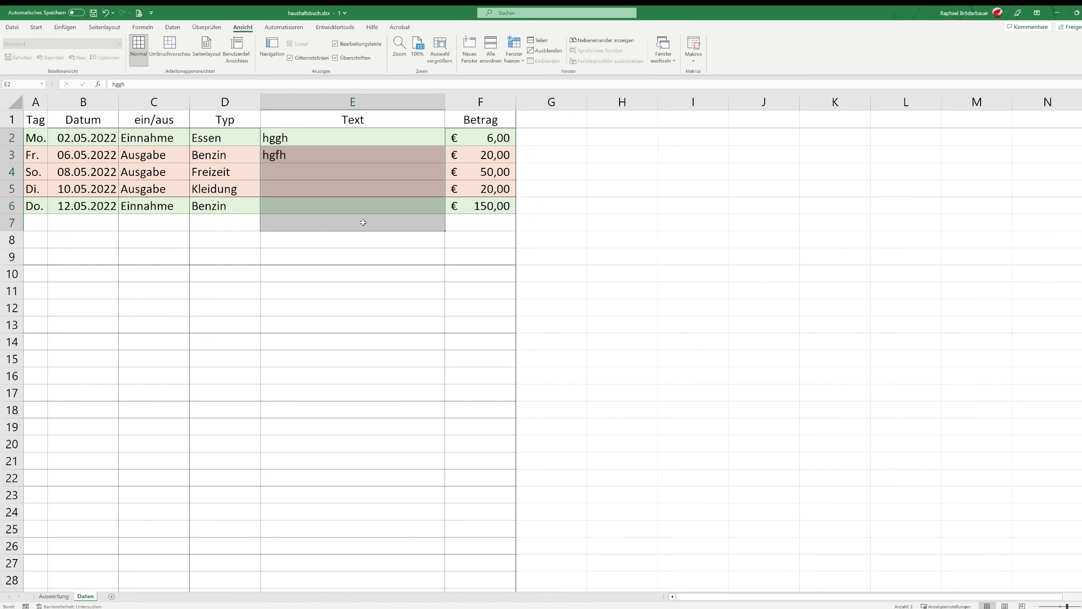
drag(487, 143, 489, 275)
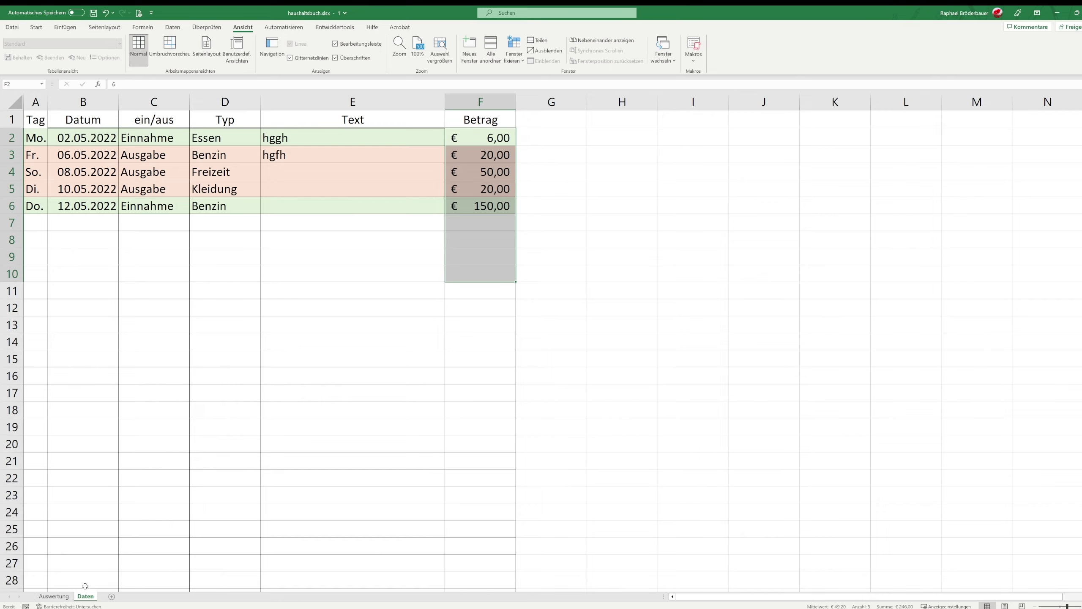
click(54, 596)
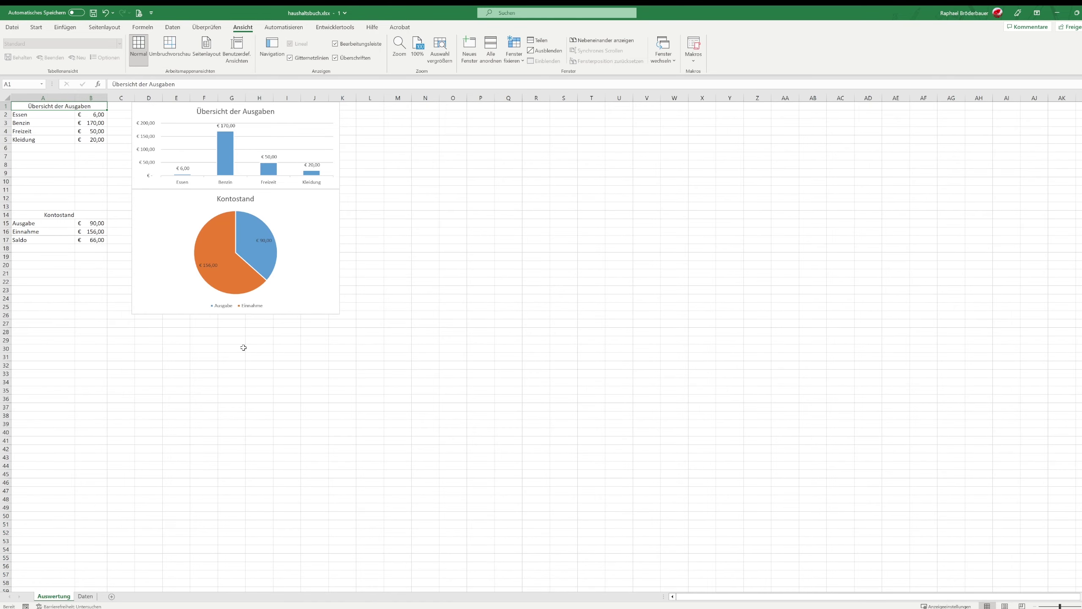
ctrl+scroll(246, 335, up, 8)
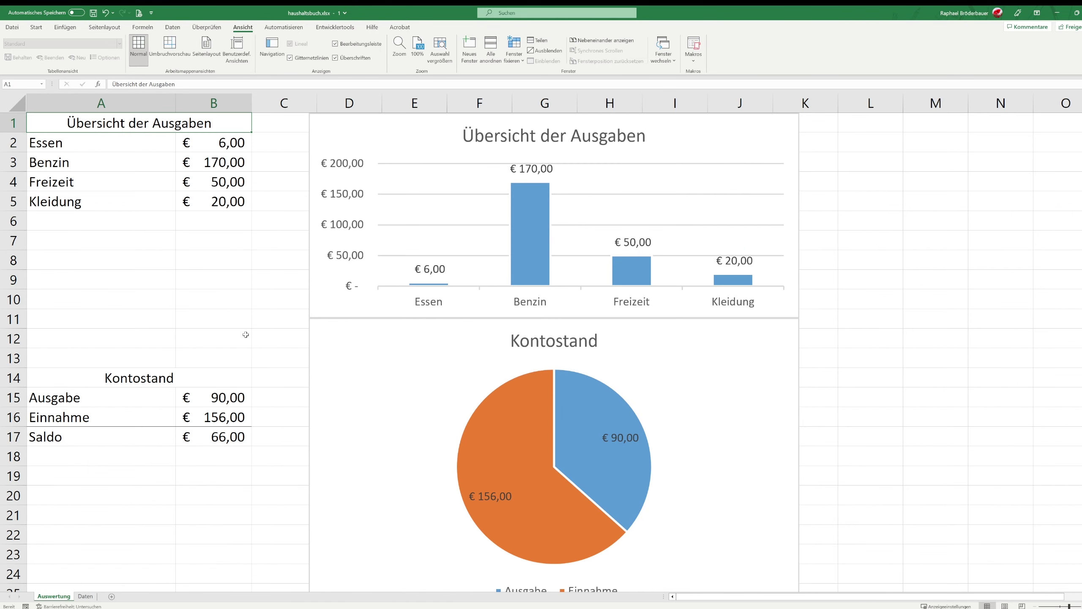
double_click(122, 128)
key(Escape)
drag(92, 150, 222, 219)
drag(100, 142, 110, 206)
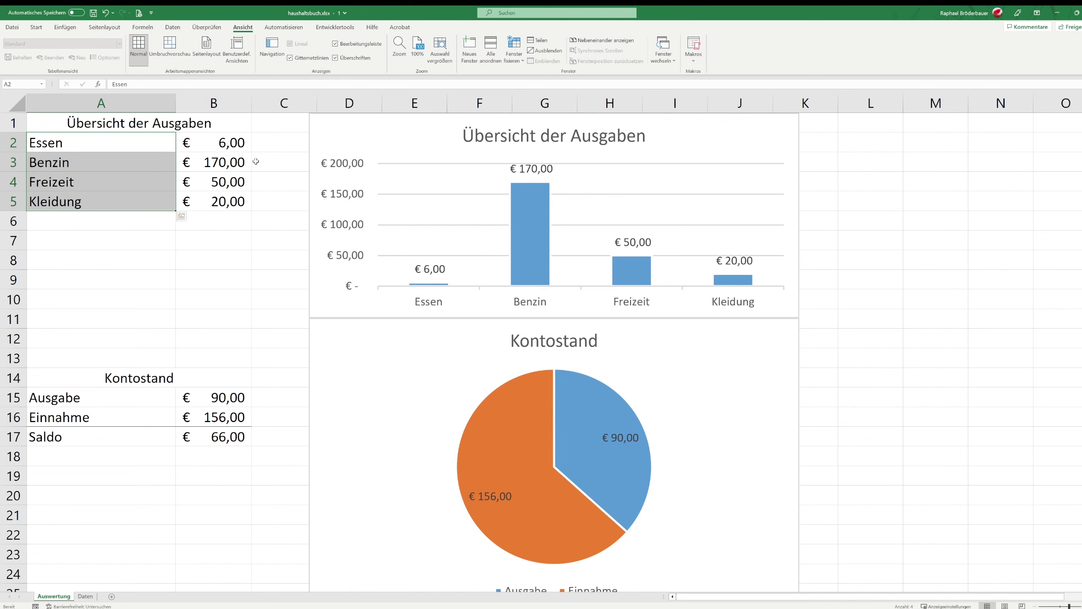
double_click(230, 145)
key(Escape)
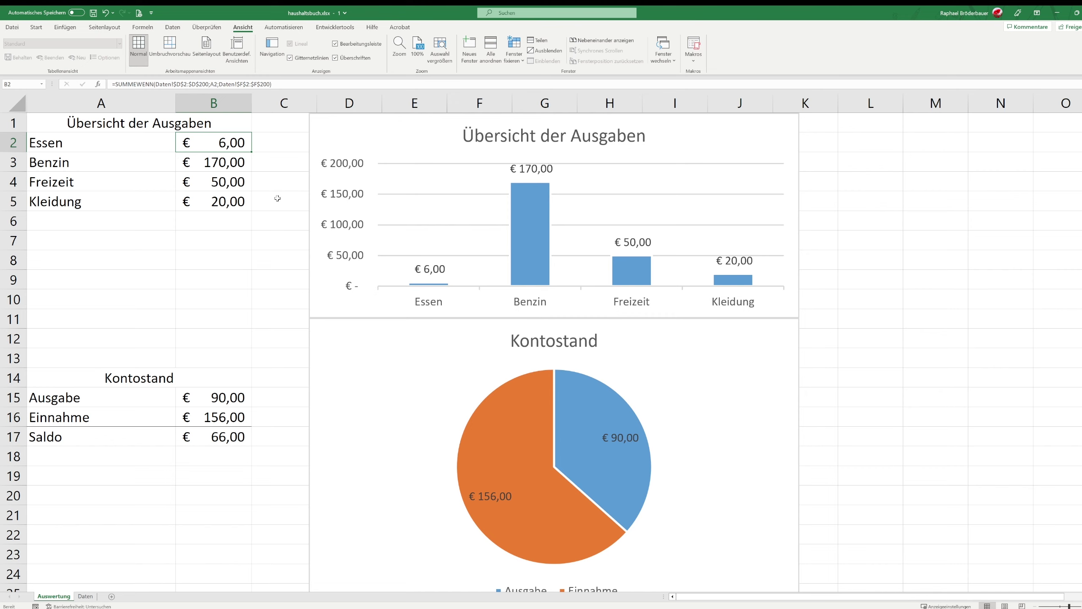
click(541, 216)
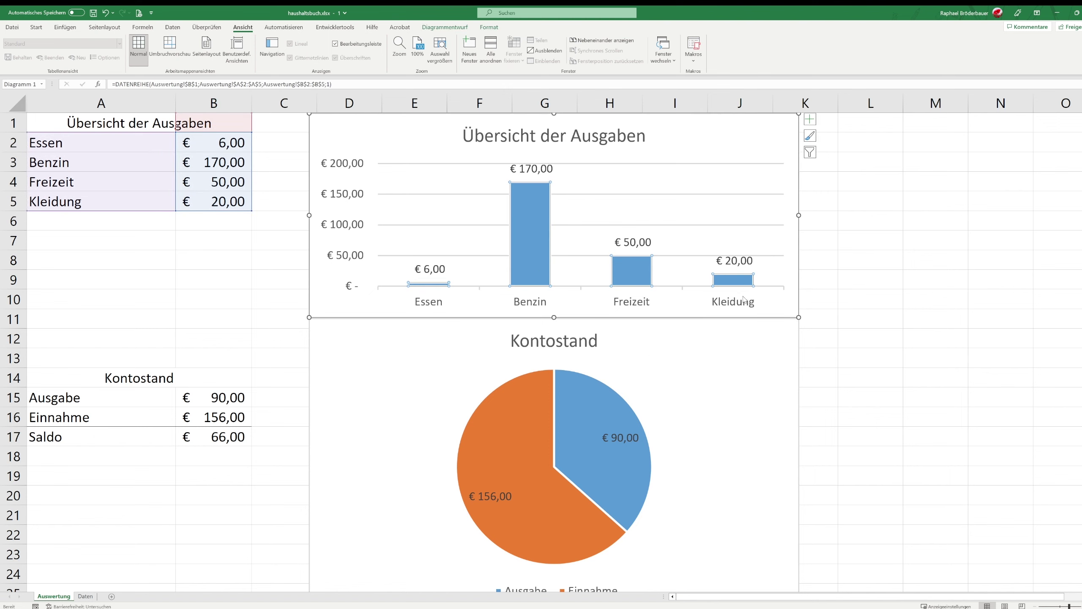
click(171, 427)
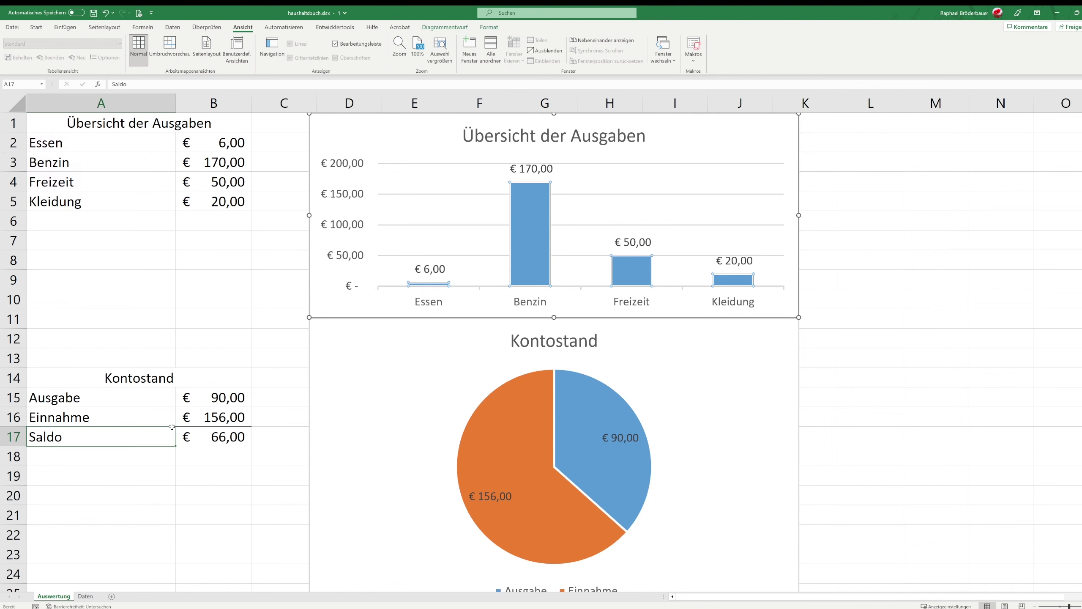
drag(106, 398, 213, 437)
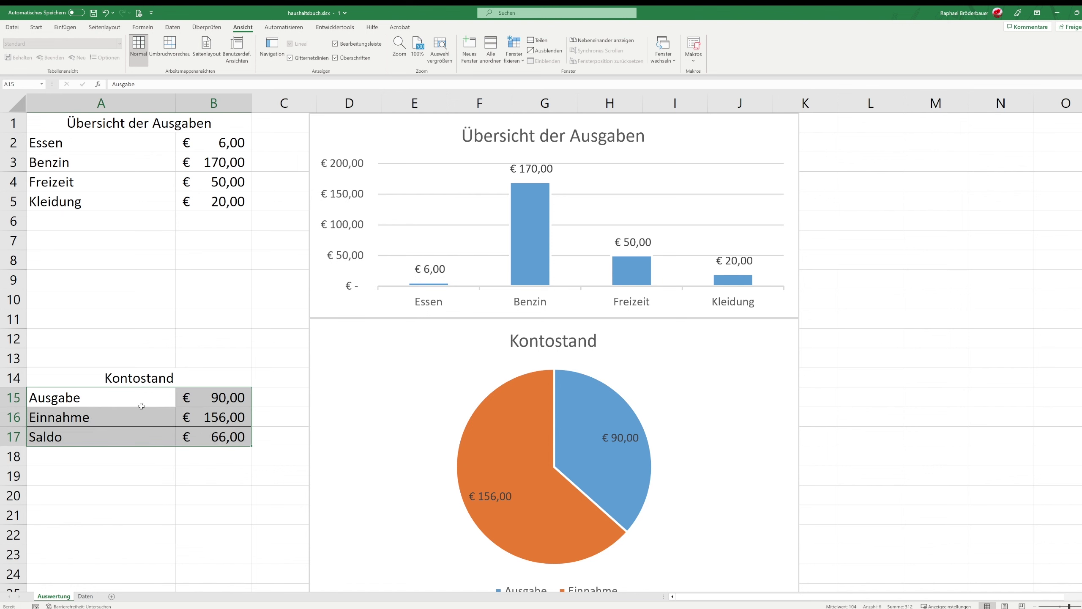
double_click(236, 400)
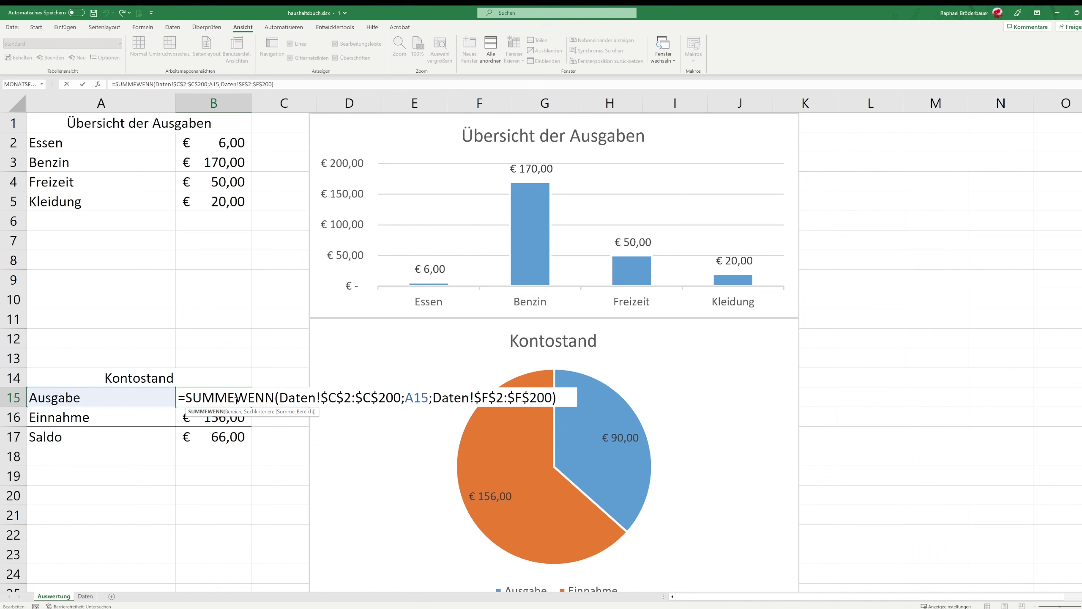
key(Escape)
double_click(213, 417)
key(Escape)
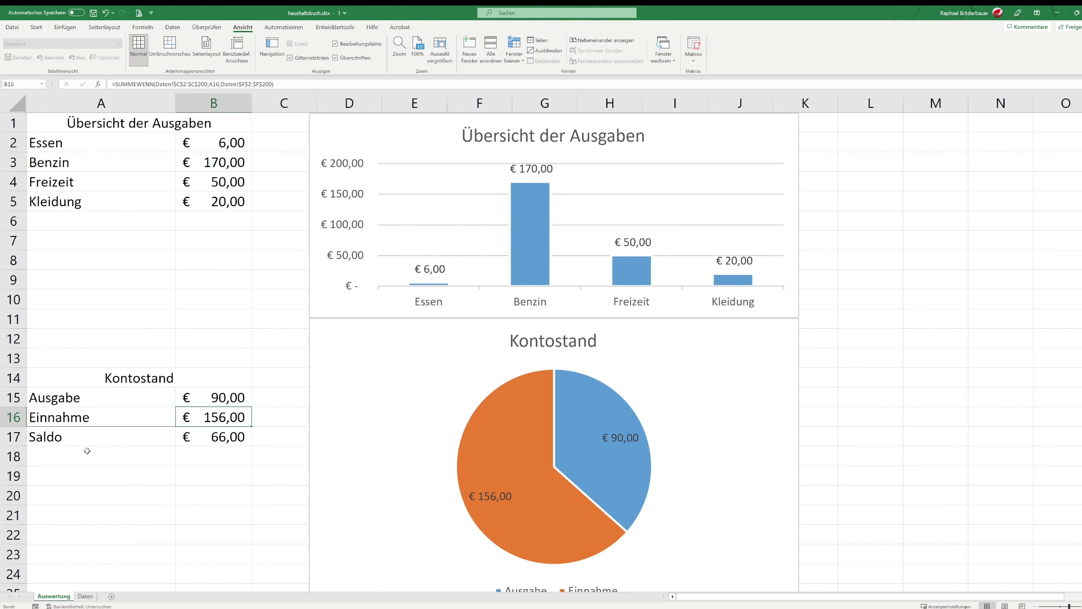
drag(57, 441, 194, 431)
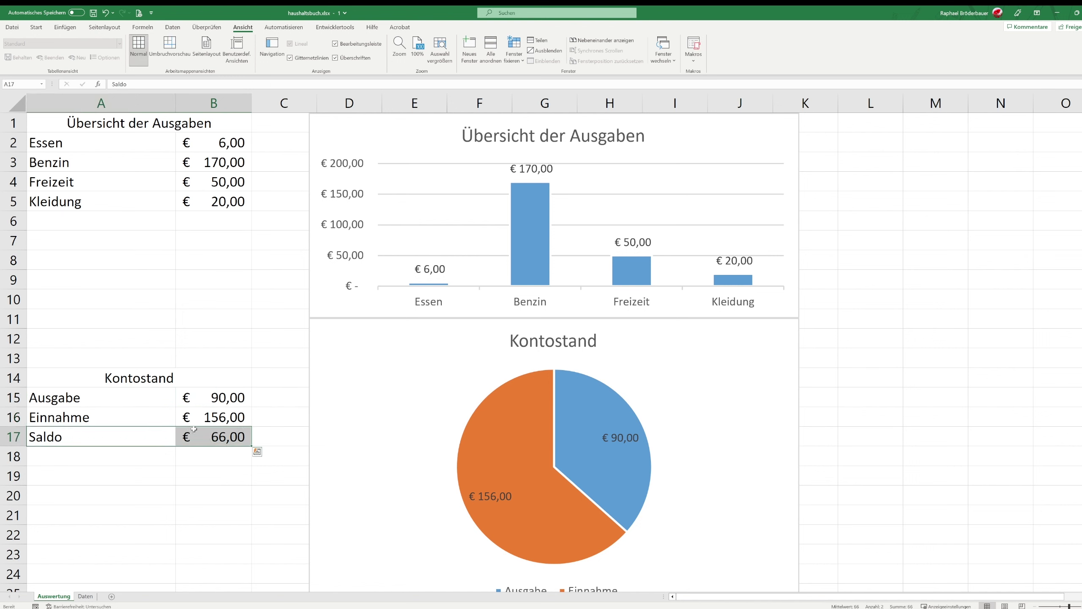
click(754, 403)
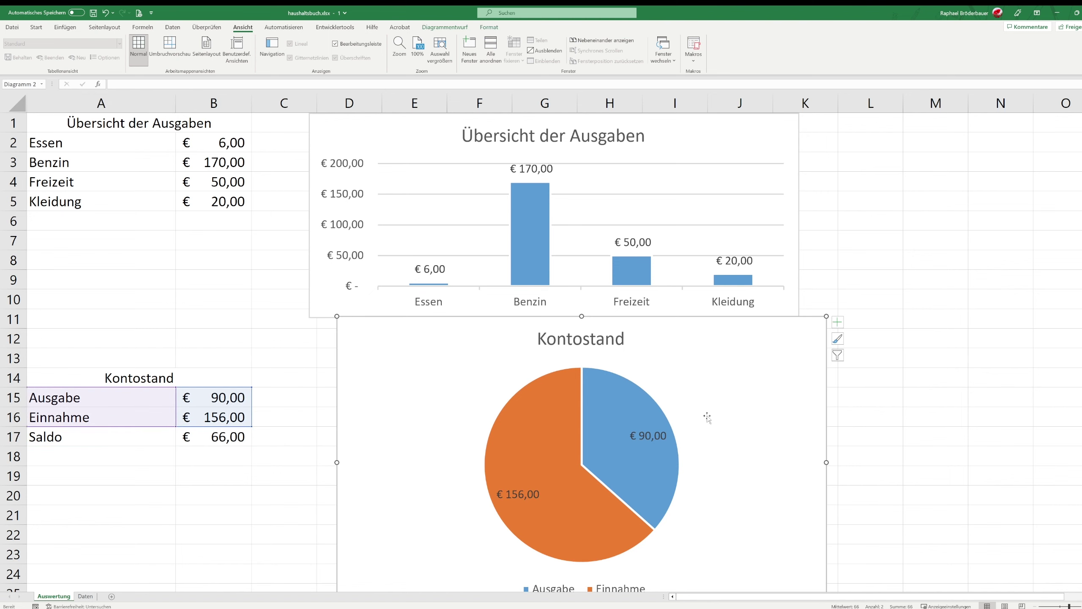
mouse_move(680, 415)
mouse_down()
mouse_move(695, 397)
mouse_move(681, 418)
mouse_up()
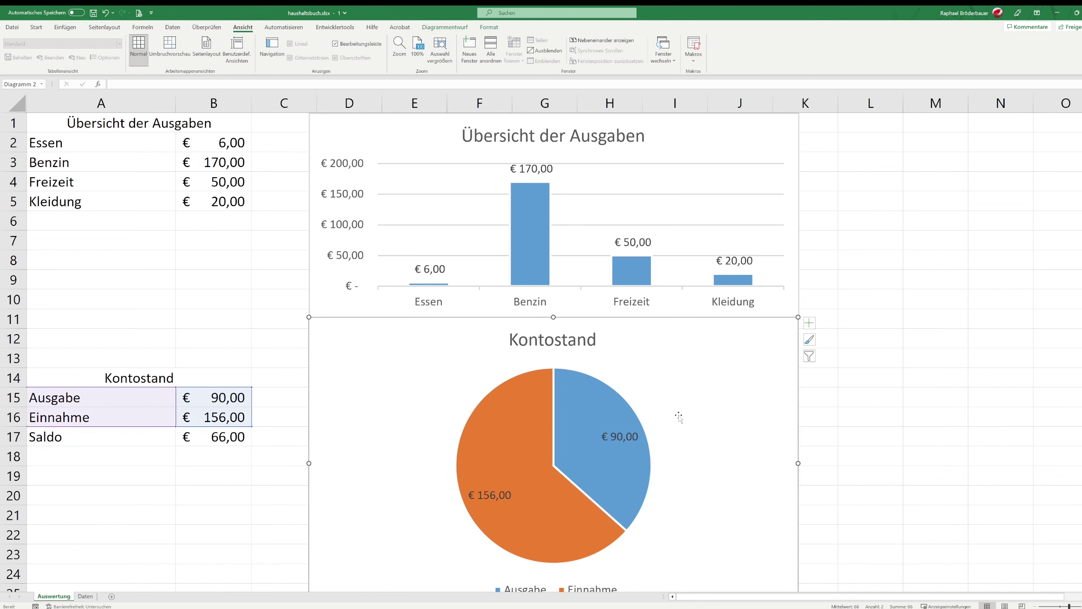
scroll(709, 425, down, 6)
scroll(709, 424, up, 6)
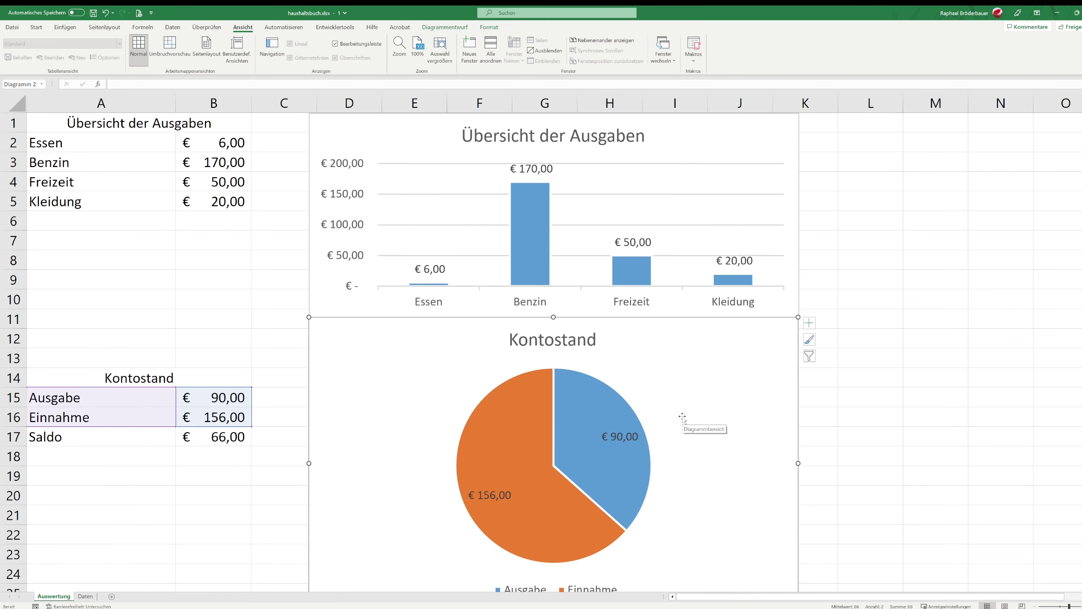